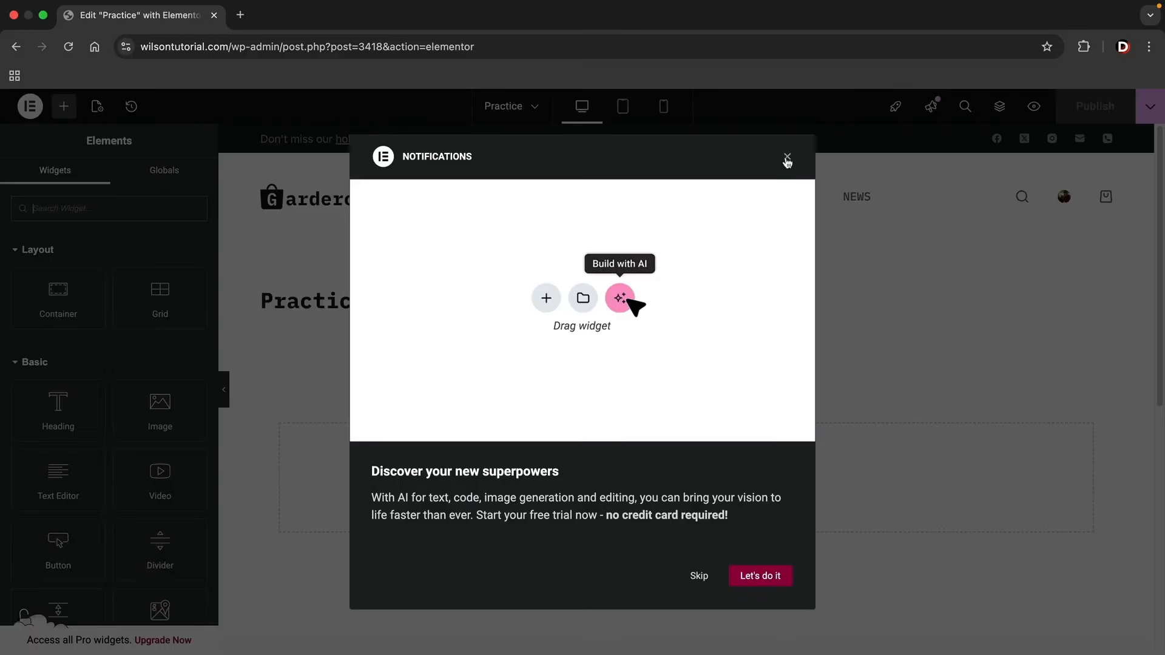
# Dismiss the AI notification and switch the Practice page to a page layout that drops the title but keeps the header and footer.
pyautogui.click(787, 157)
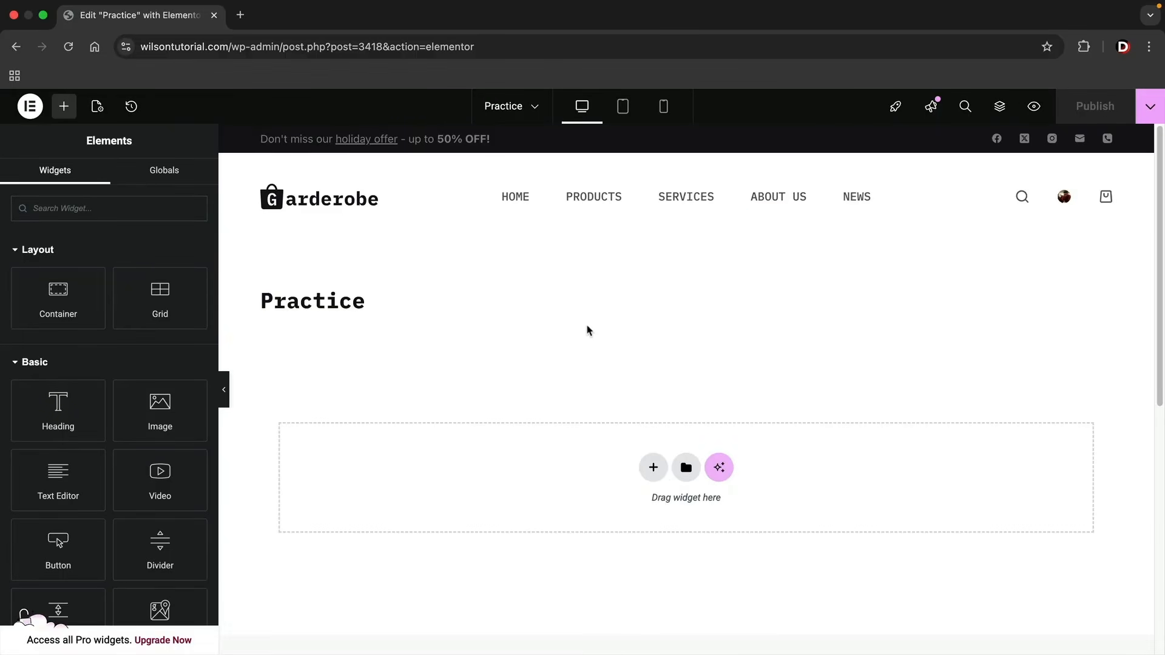
pyautogui.moveTo(375, 310); pyautogui.dragTo(249, 304)
pyautogui.click(267, 331)
pyautogui.click(98, 108)
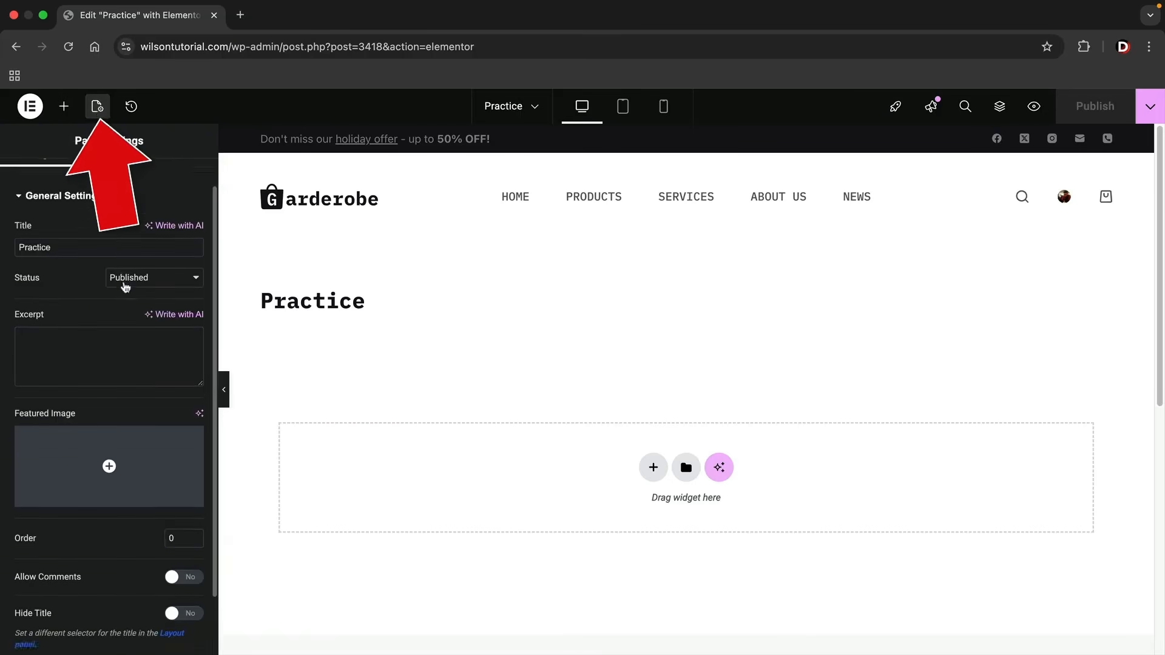
pyautogui.scroll(-2, 125, 287)
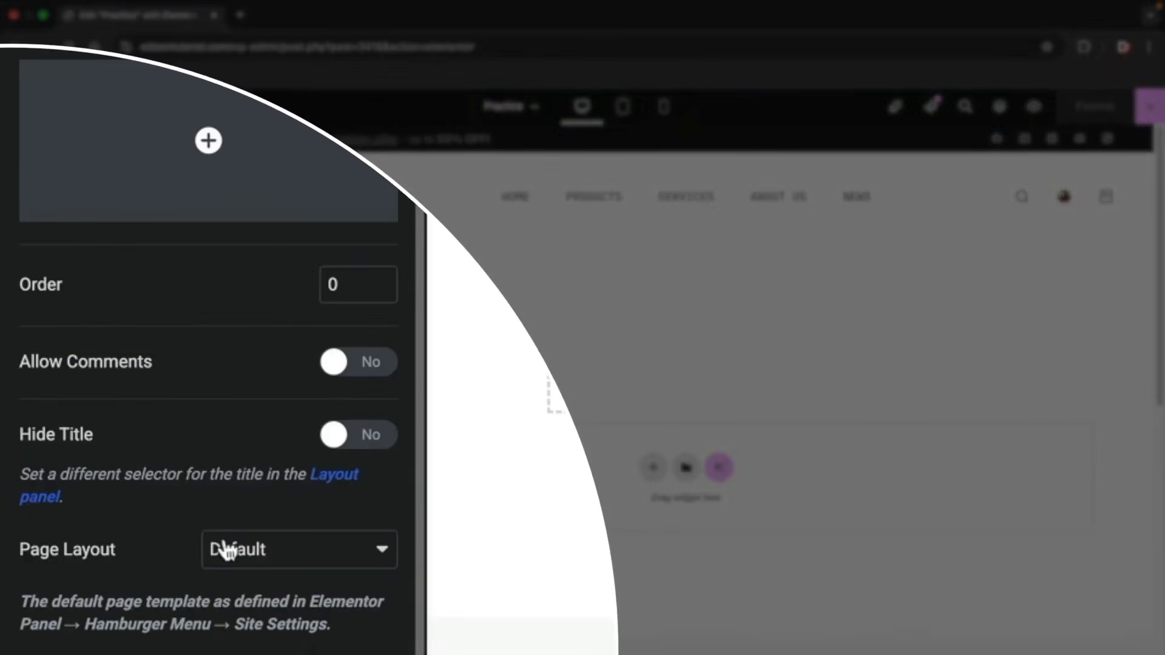
pyautogui.click(226, 550)
pyautogui.click(310, 483)
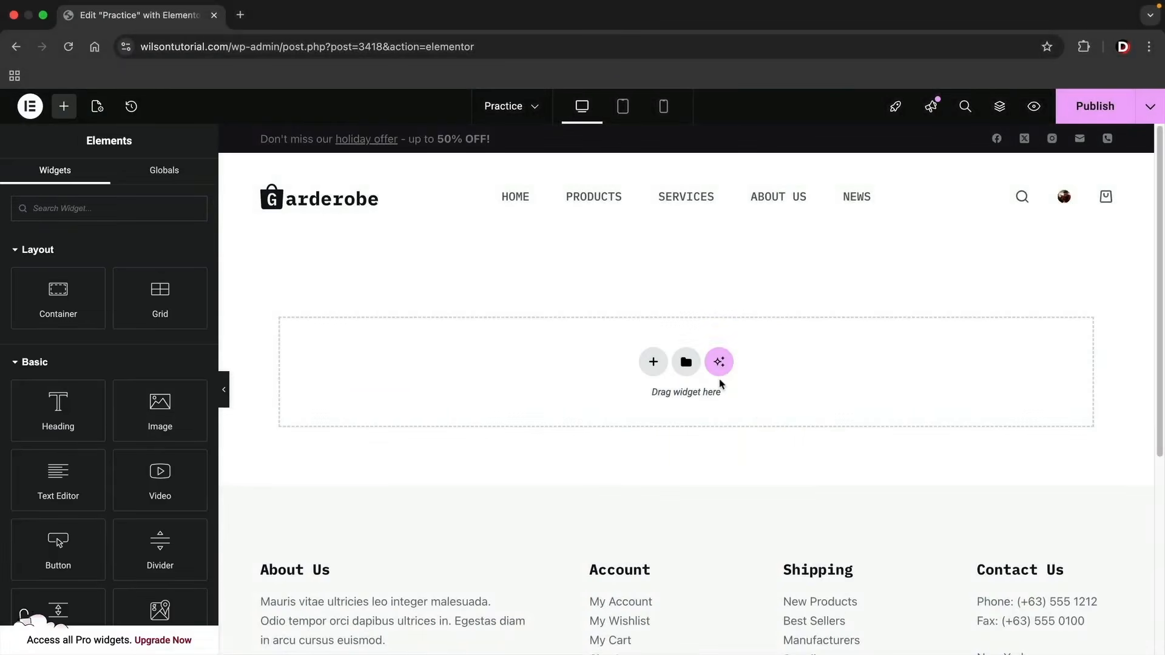
# Turn off Sticky Functionality for the site's Global Header in the theme Customizer and publish the change.
pyautogui.scroll(-5, 757, 452)
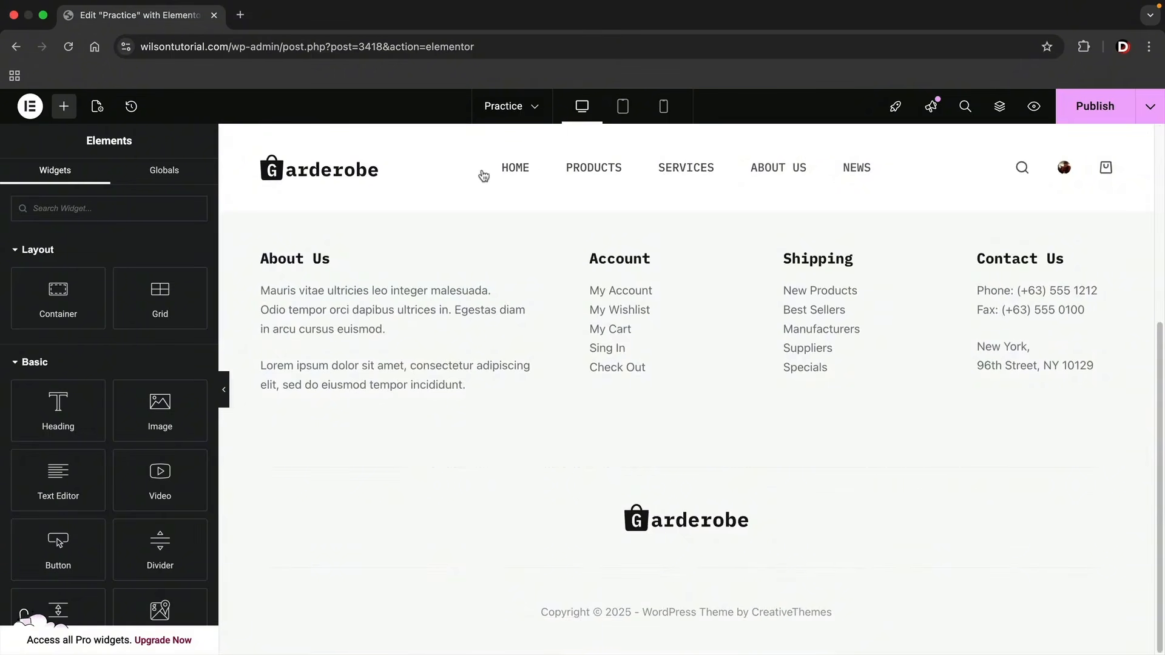
pyautogui.scroll(5, 767, 359)
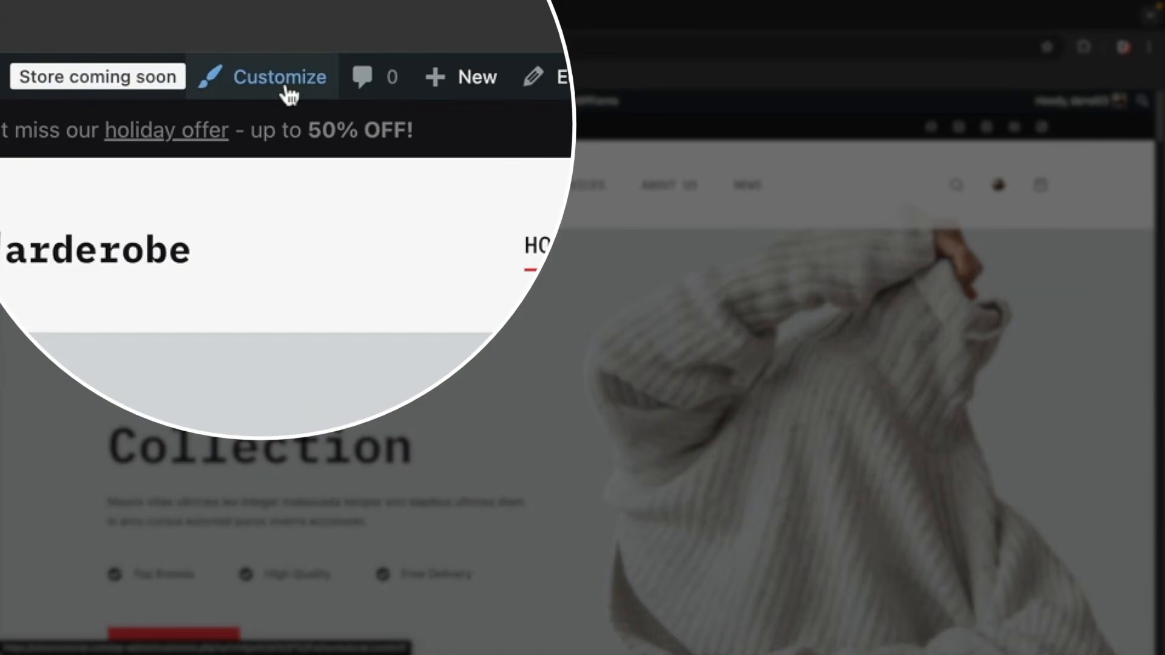
pyautogui.click(285, 87)
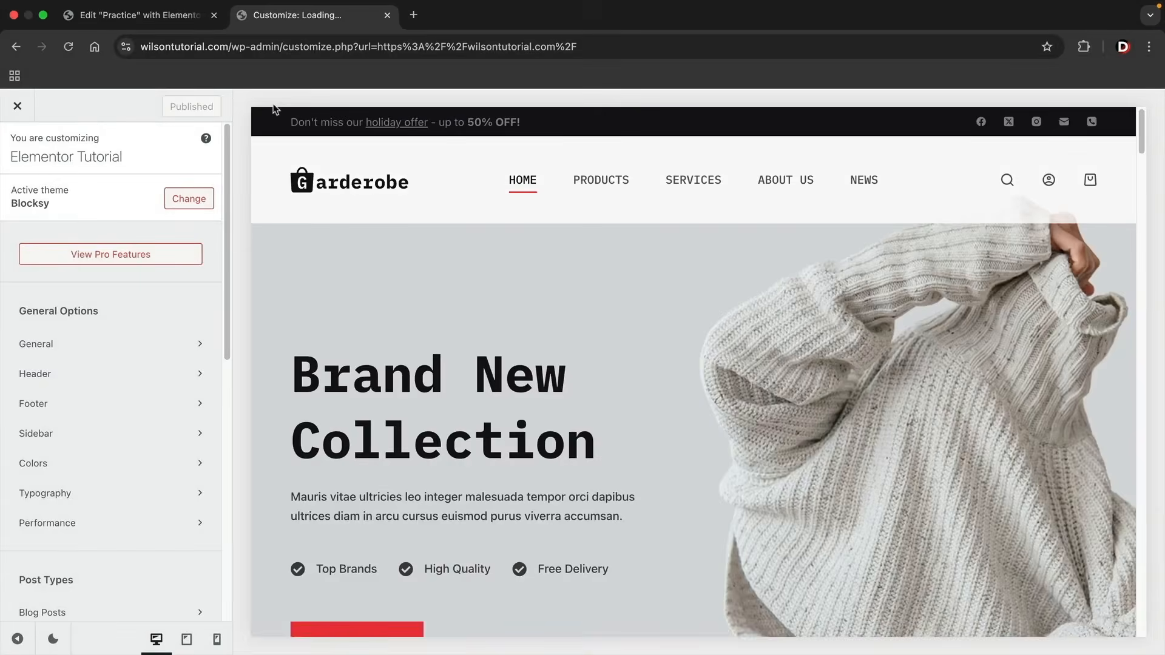
pyautogui.click(58, 379)
pyautogui.click(174, 245)
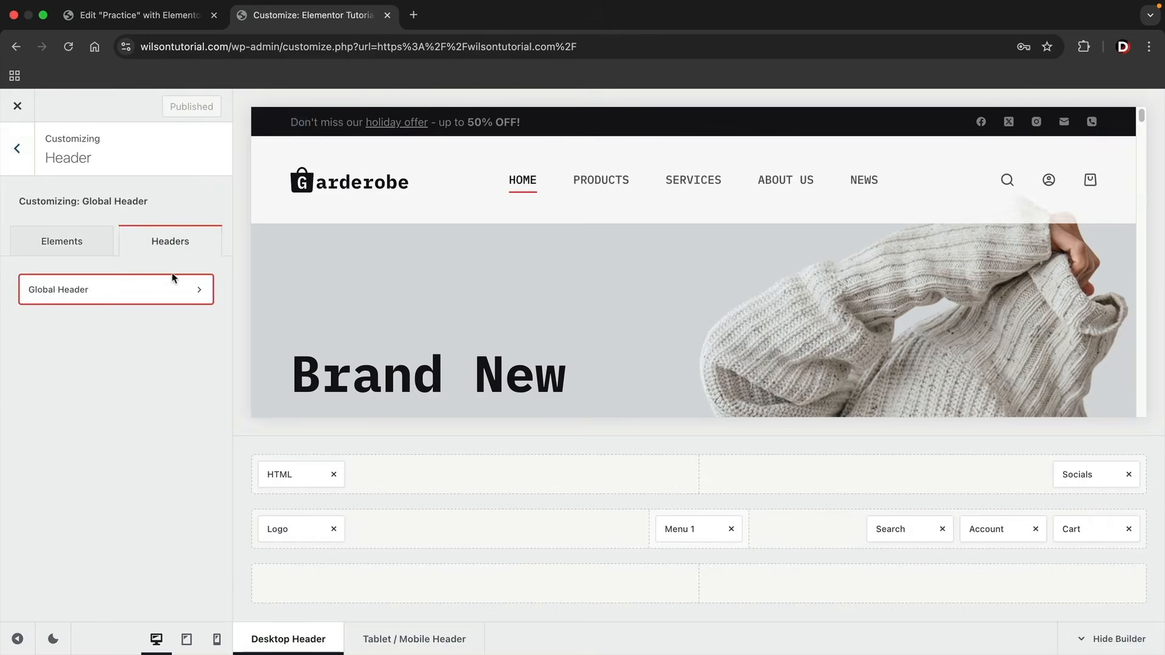
pyautogui.click(170, 292)
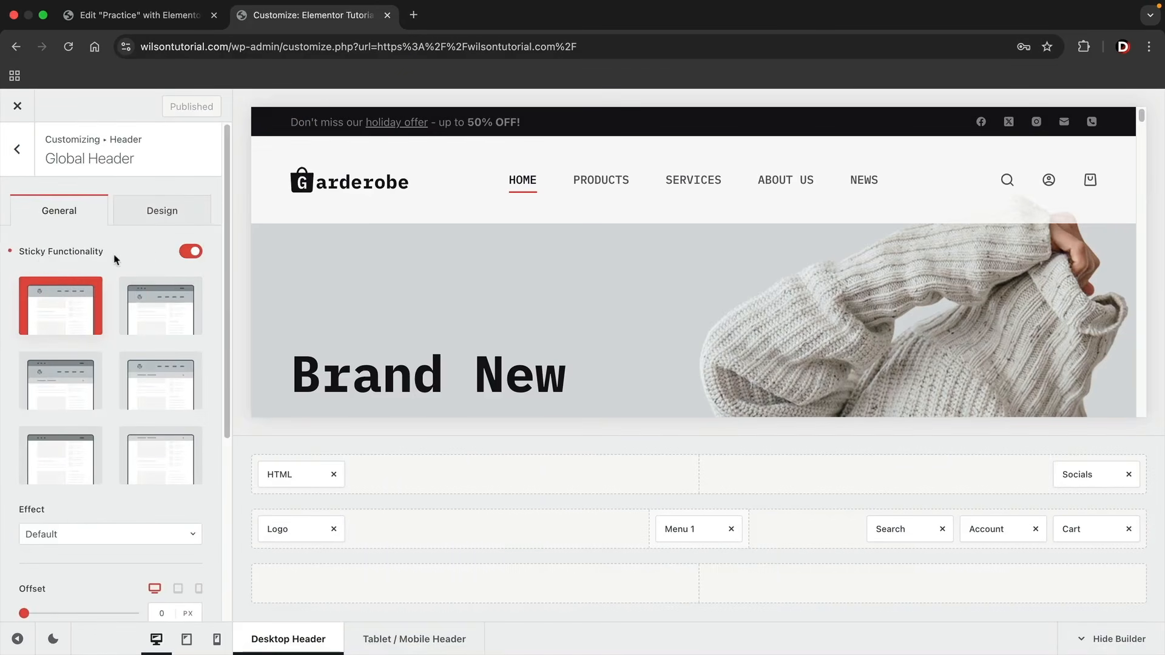
pyautogui.click(193, 254)
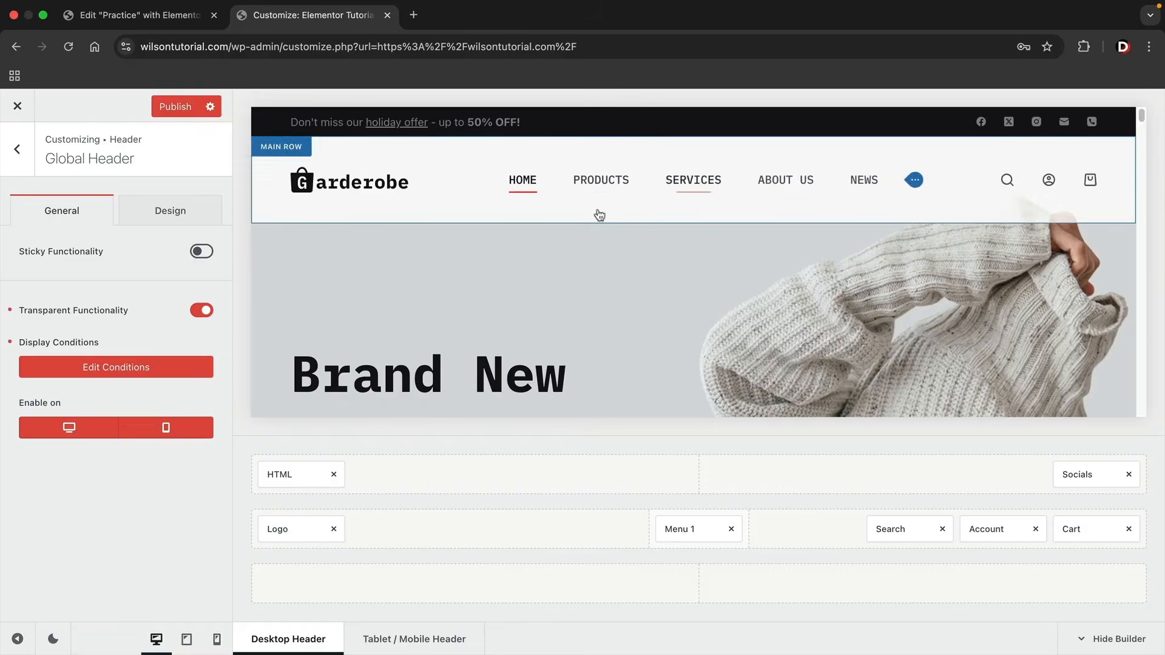
pyautogui.scroll(-5, 664, 291)
pyautogui.scroll(3, 438, 243)
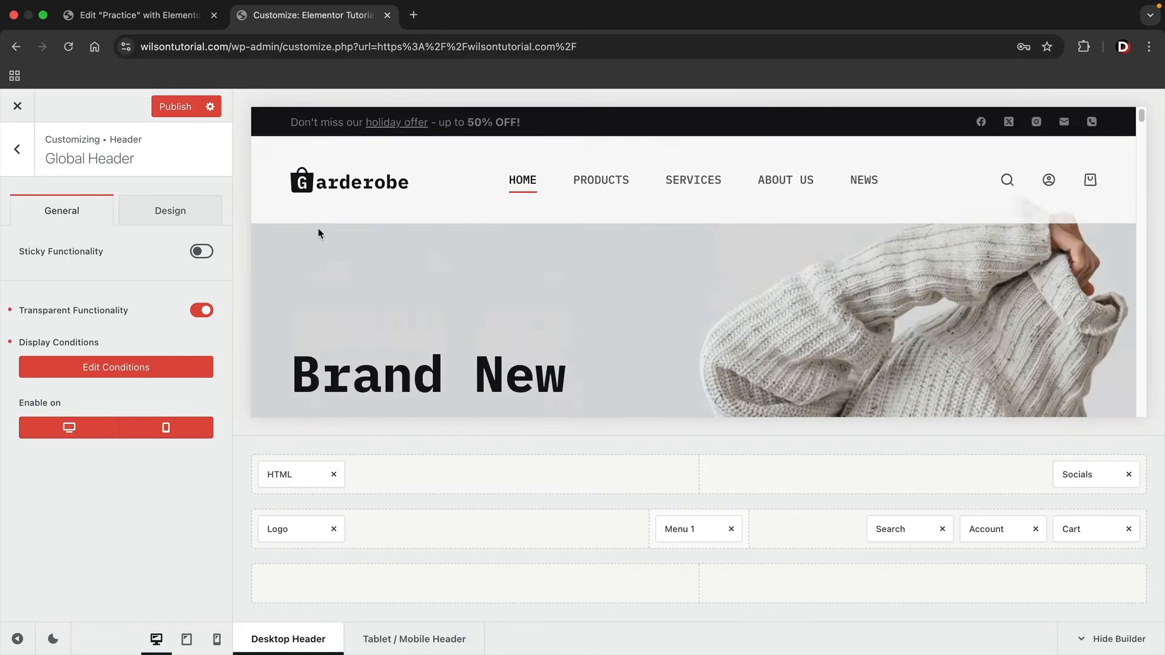
pyautogui.click(176, 106)
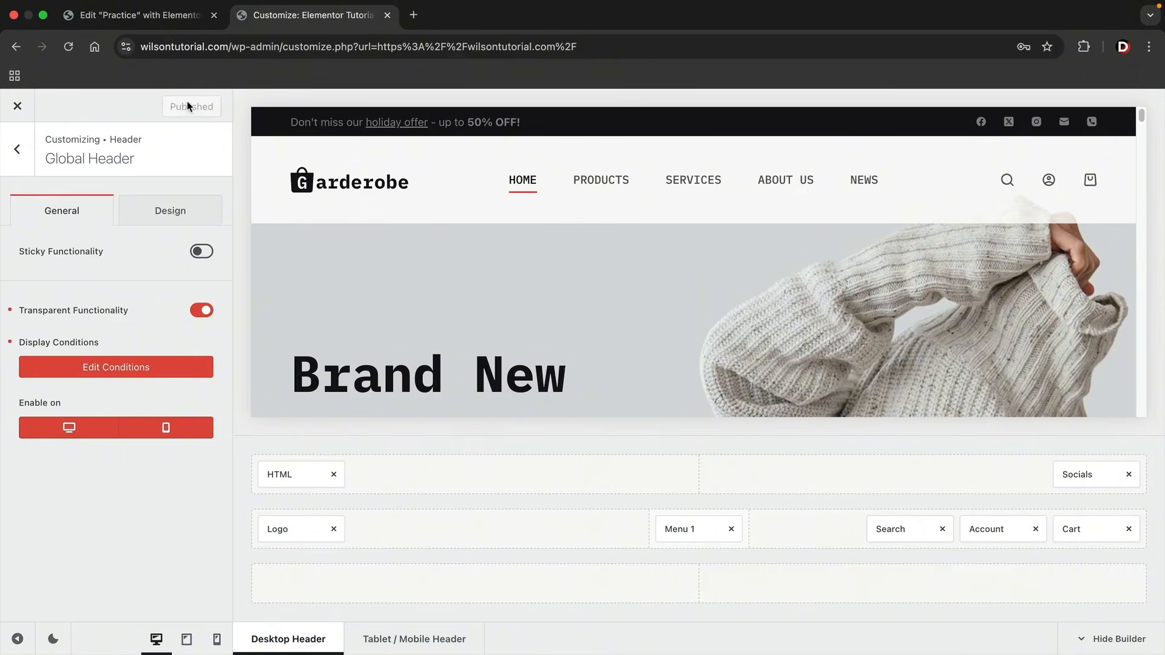
# Return to the Practice page in the Elementor editor and check how the header behaves while the page scrolls.
pyautogui.click(158, 20)
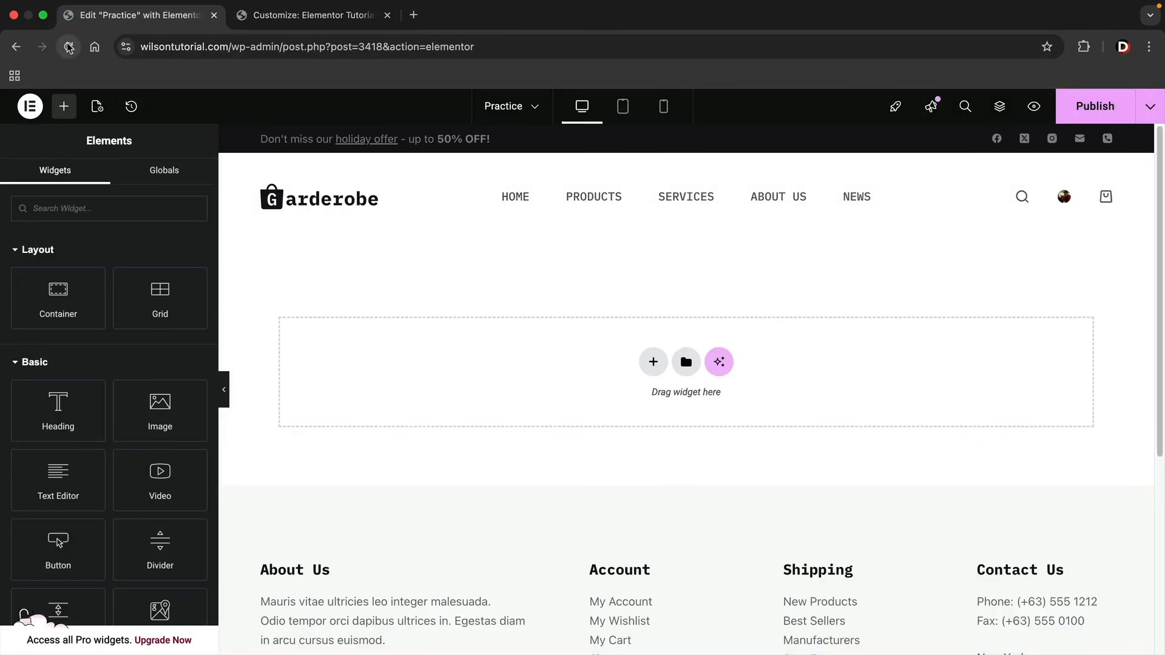
pyautogui.scroll(-3, 403, 326)
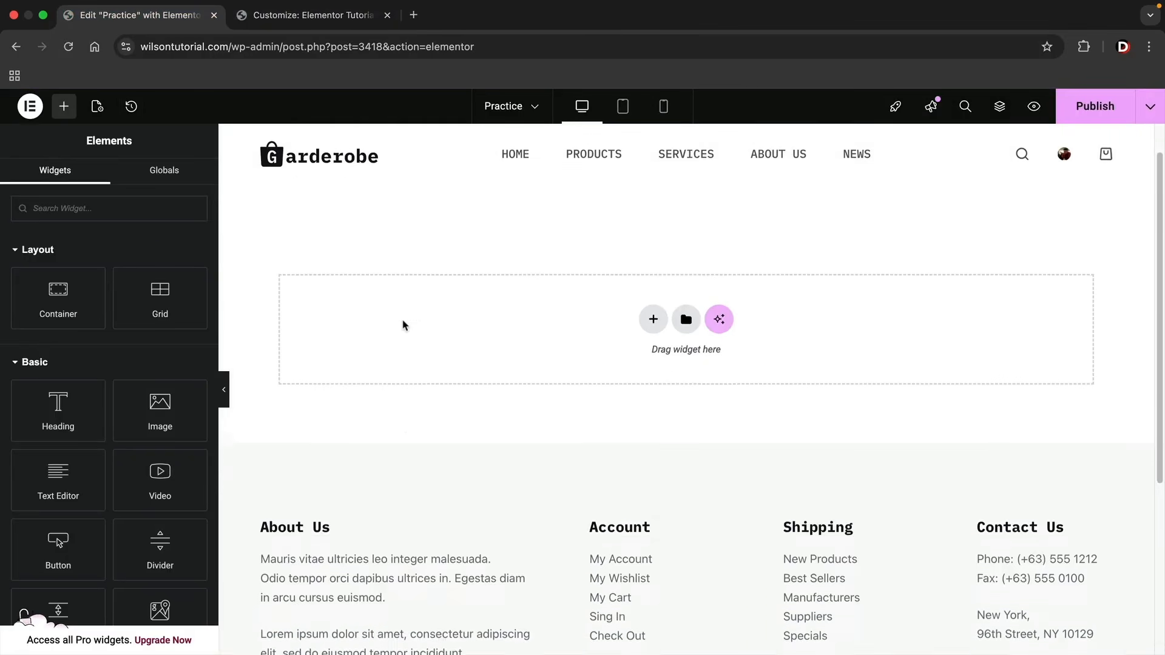
pyautogui.scroll(3, 422, 344)
pyautogui.scroll(1, 415, 303)
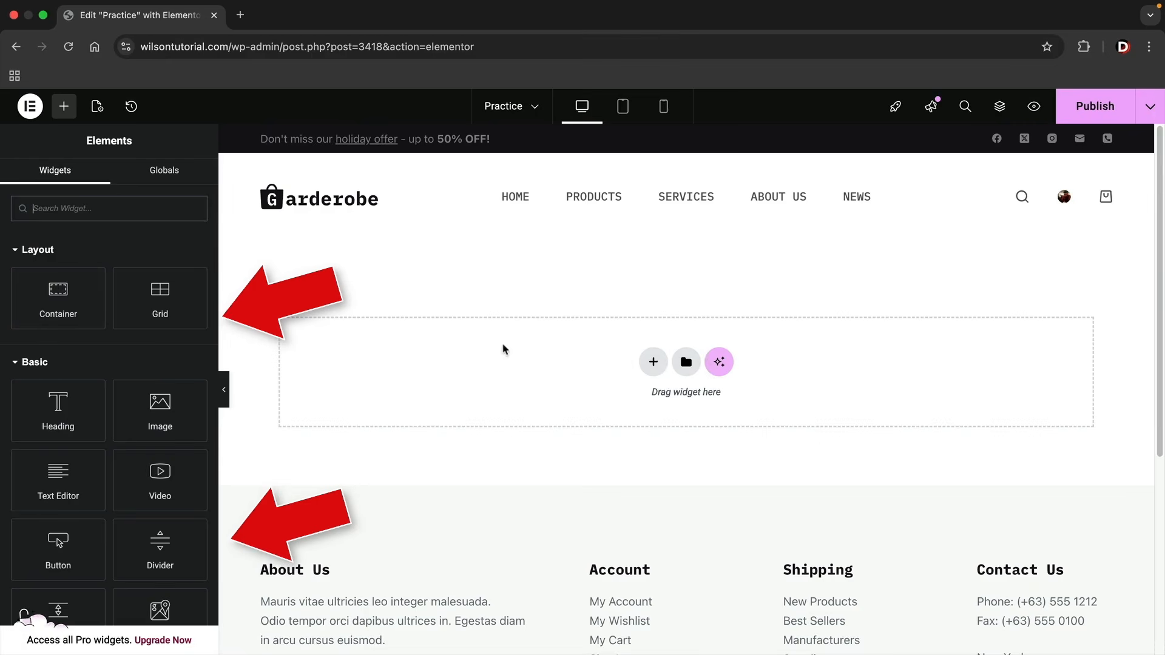
# Look through the available Basic and General widgets, collapsing the Pro category along the way.
pyautogui.scroll(-3, 133, 387)
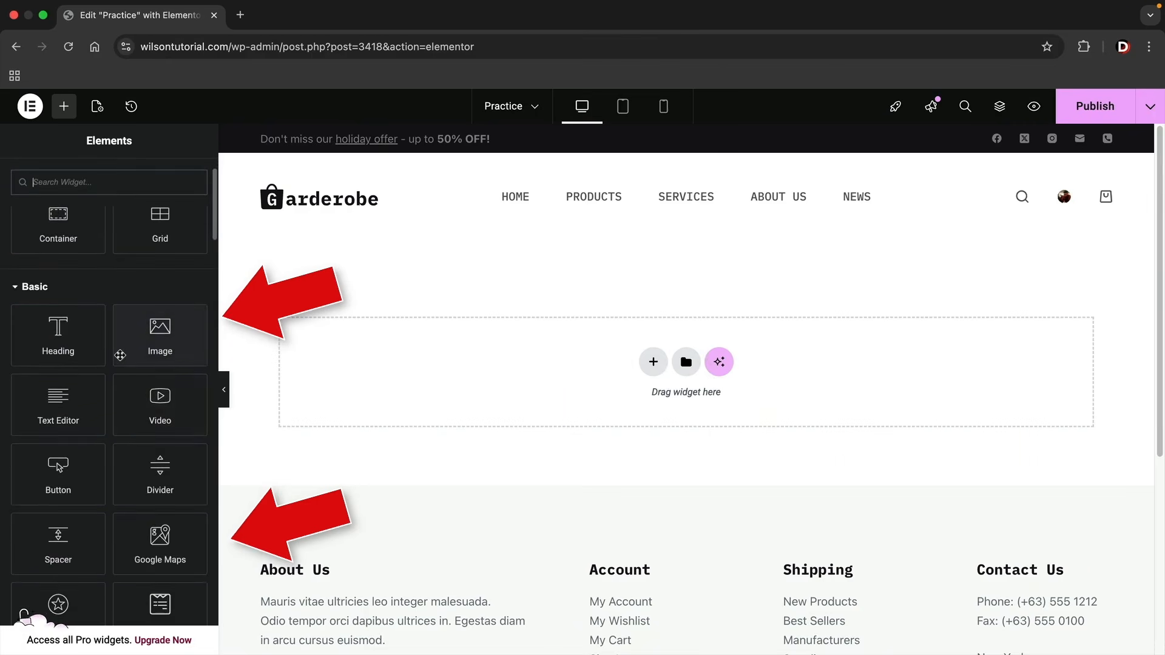
pyautogui.scroll(-1, 118, 361)
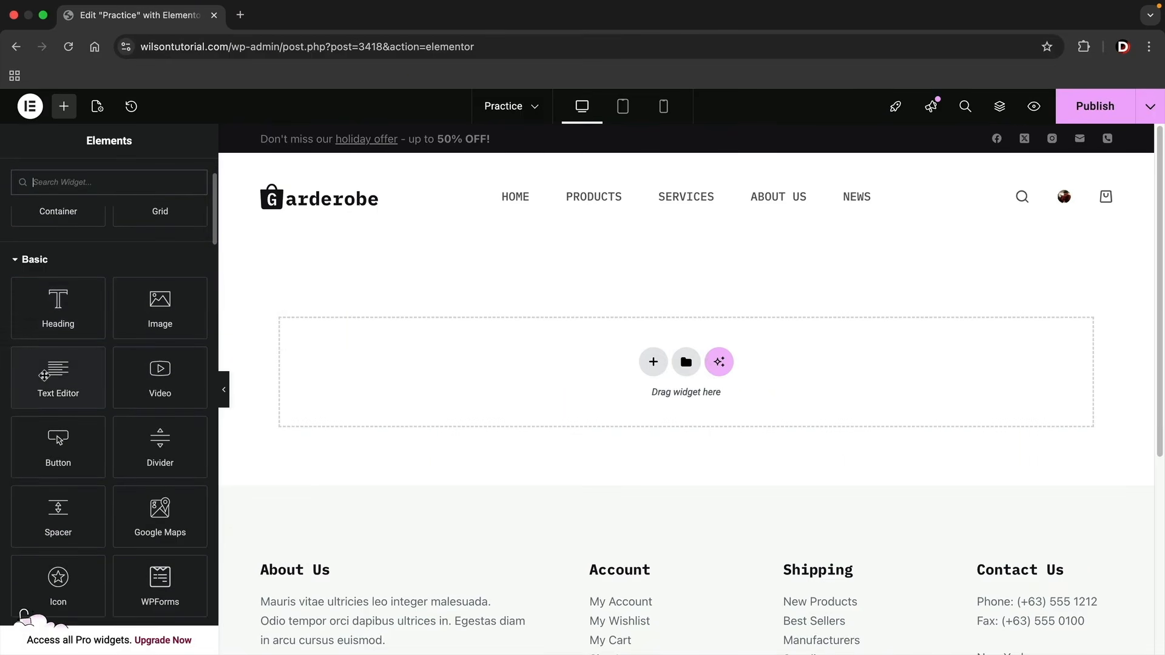
pyautogui.moveTo(45, 376); pyautogui.dragTo(78, 390)
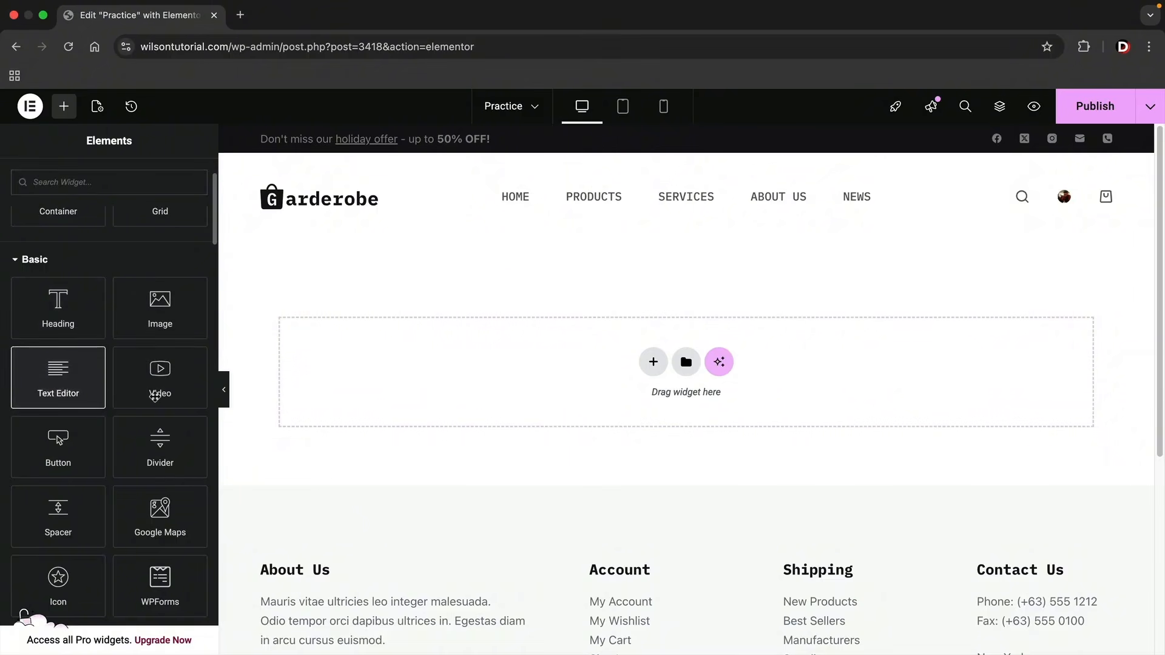
pyautogui.scroll(-10, 152, 395)
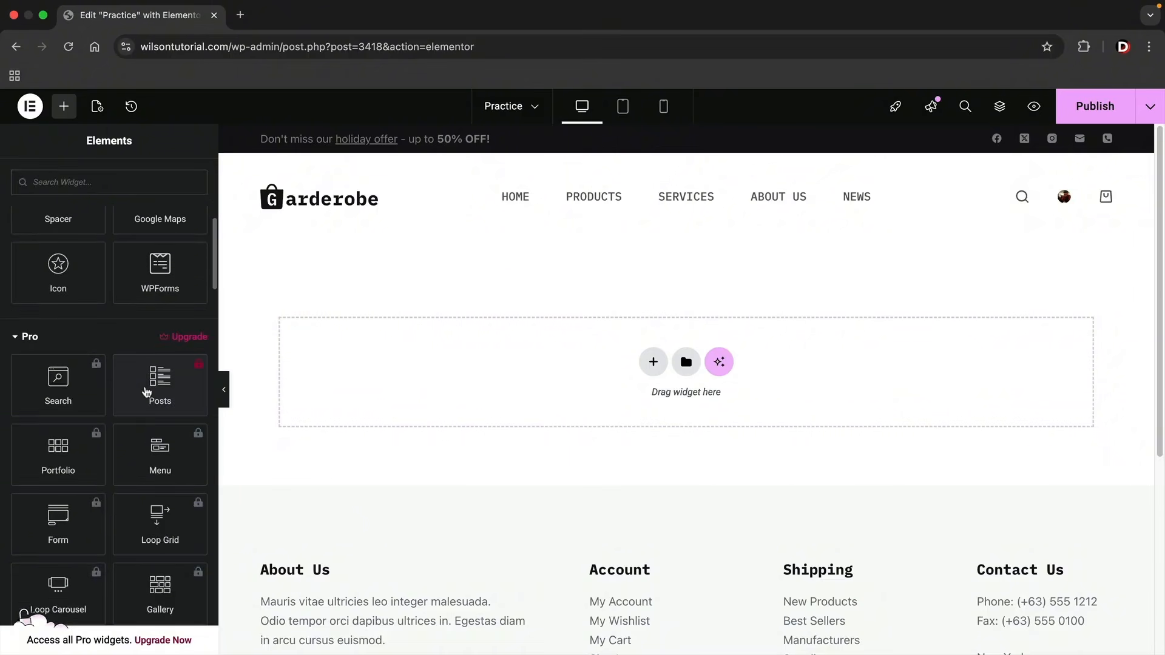
pyautogui.click(30, 338)
pyautogui.scroll(-2, 88, 352)
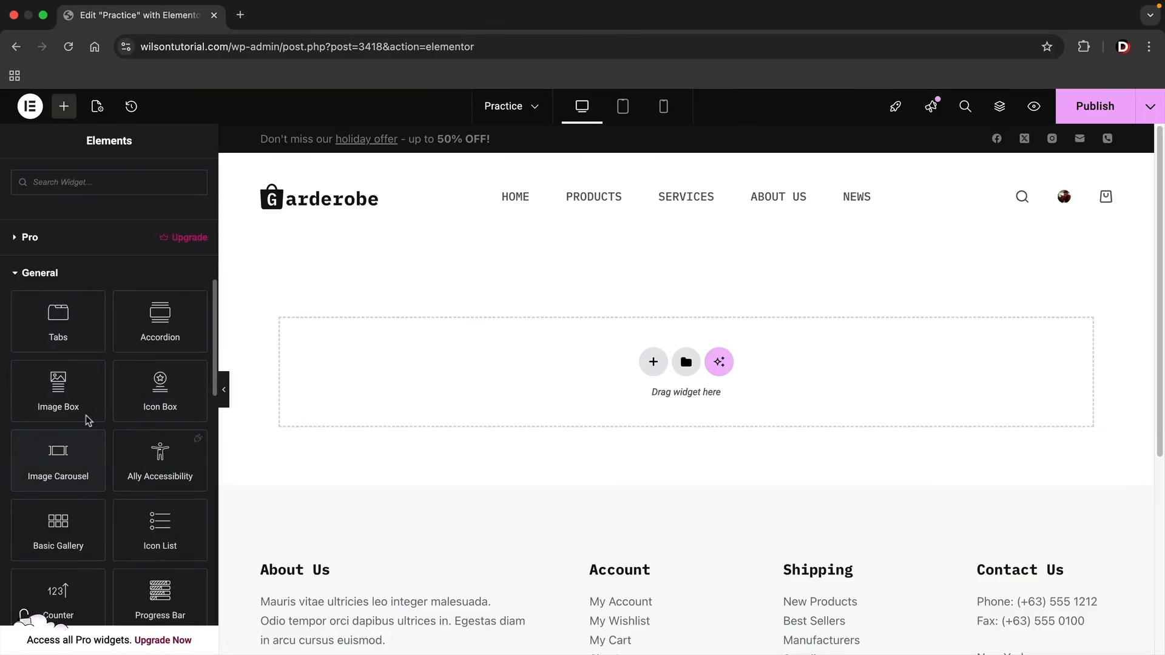
pyautogui.moveTo(92, 374)
pyautogui.mouseDown()
pyautogui.moveTo(402, 341)
pyautogui.moveTo(234, 293)
pyautogui.moveTo(99, 379)
pyautogui.mouseUp()
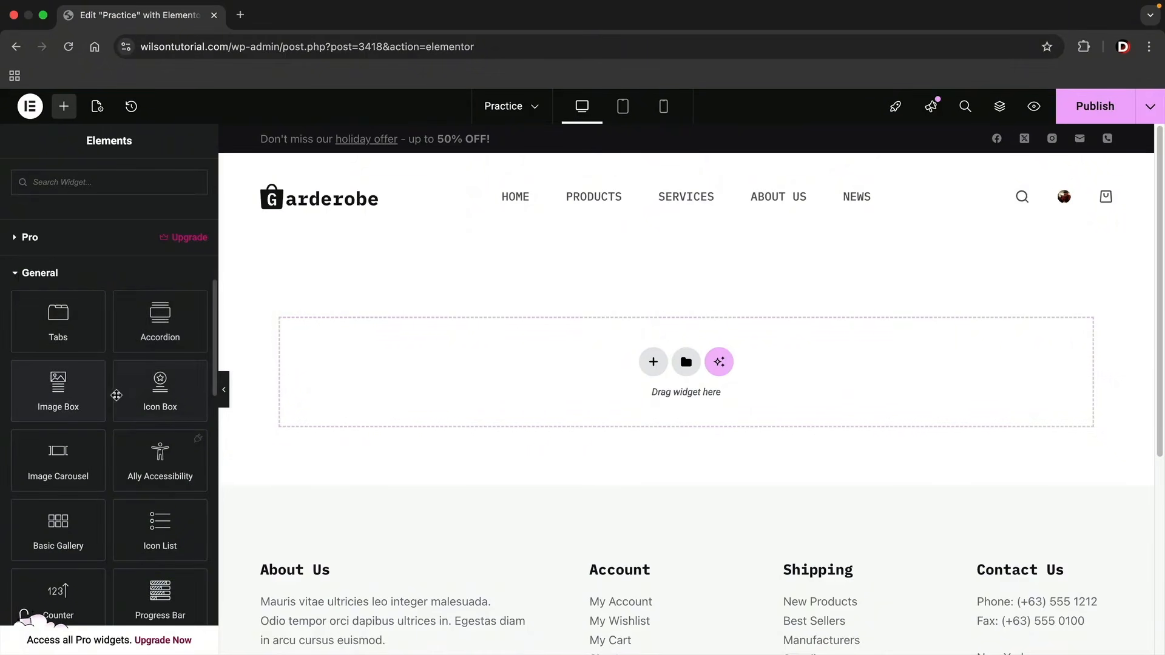
pyautogui.scroll(5, 116, 395)
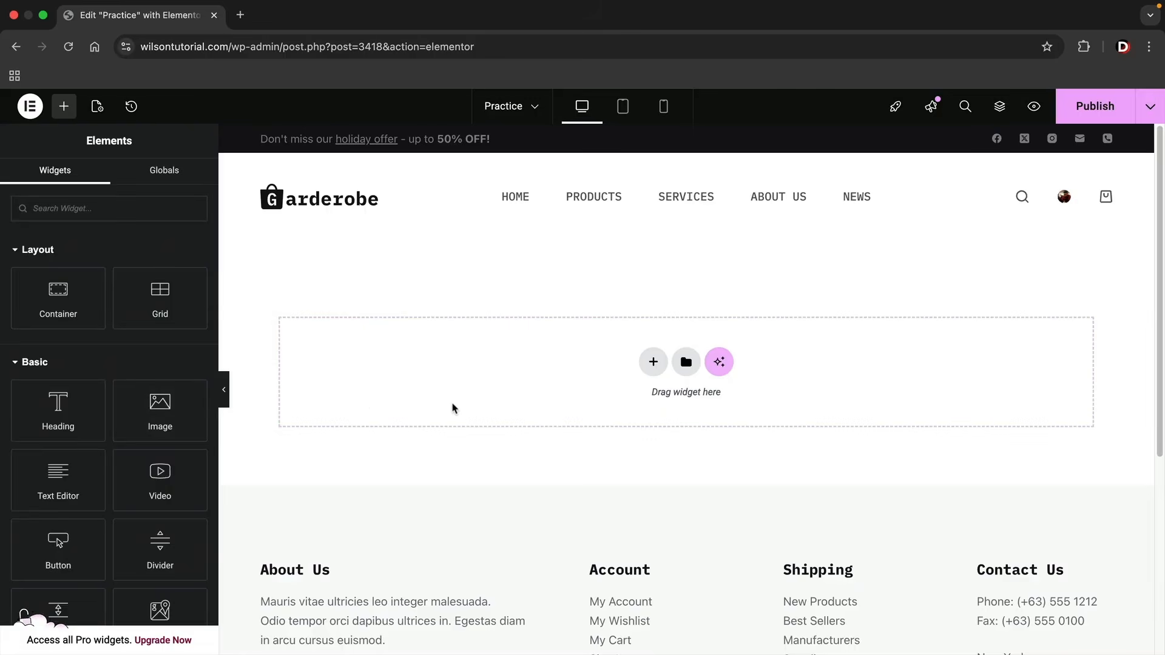
# Add a Flexbox container with two equal side-by-side columns to the empty page area.
pyautogui.click(652, 363)
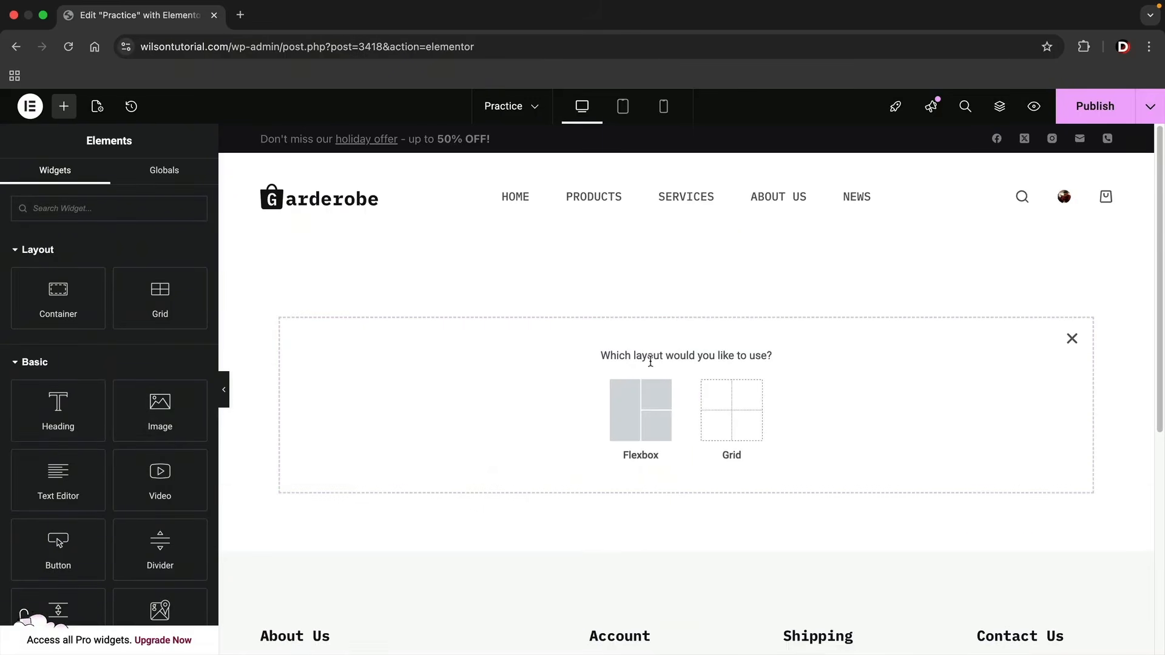
pyautogui.click(628, 419)
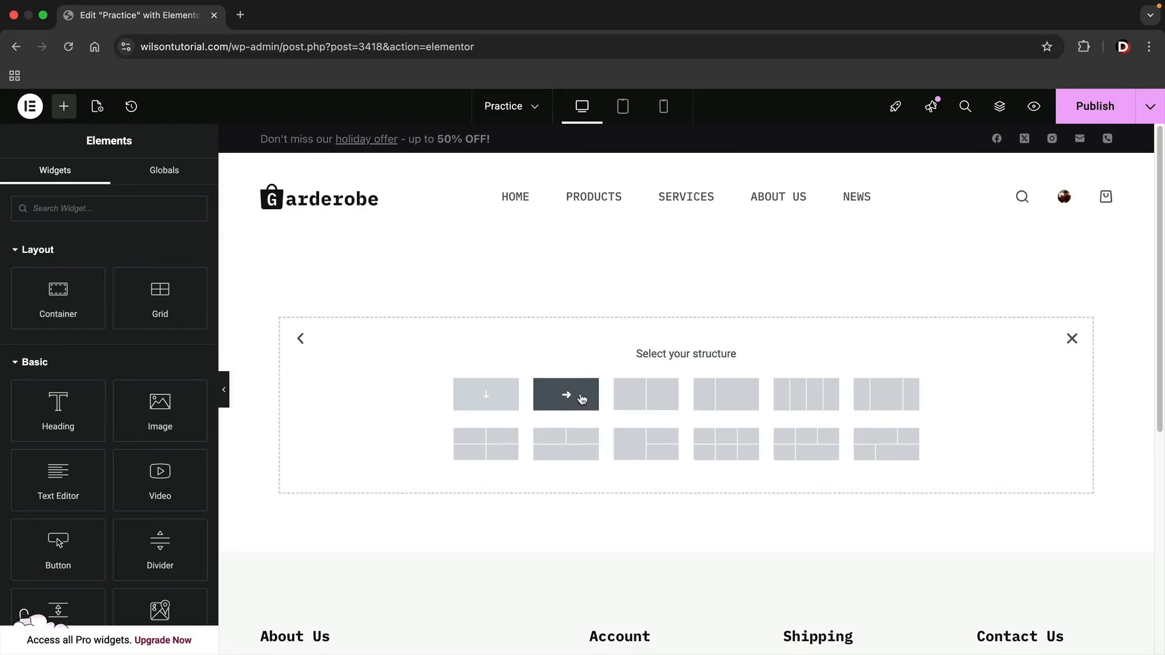
pyautogui.click(662, 397)
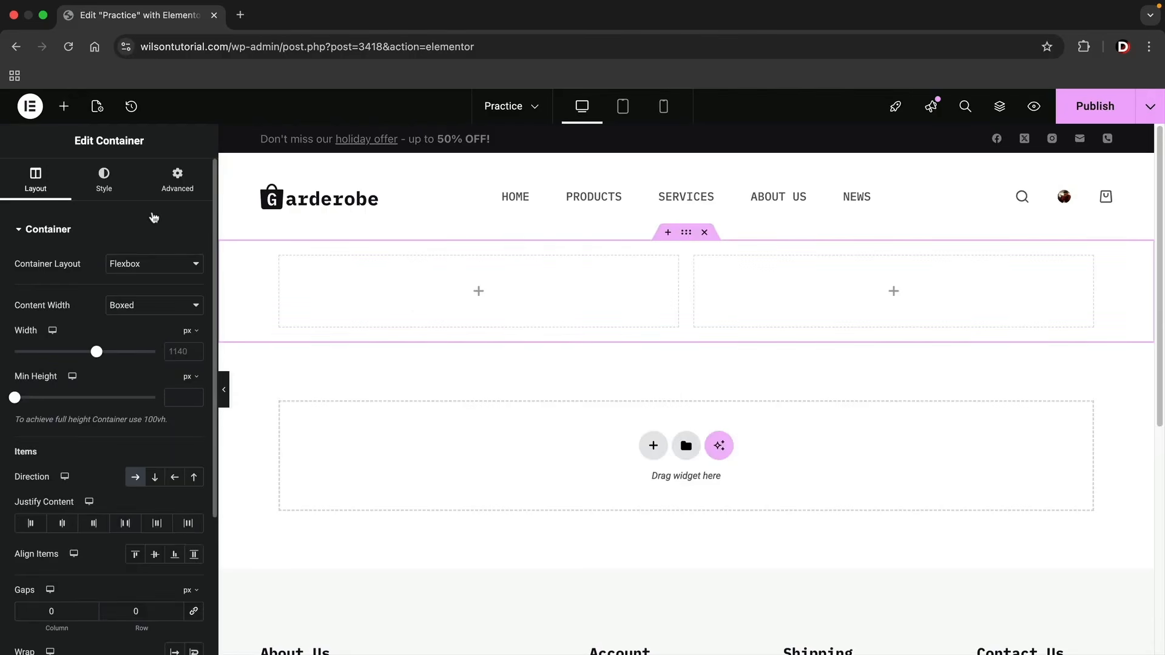
# Place a Heading widget in the container's first column and dismiss the accessibility plugin notice.
pyautogui.click(65, 107)
pyautogui.scroll(-2, 121, 311)
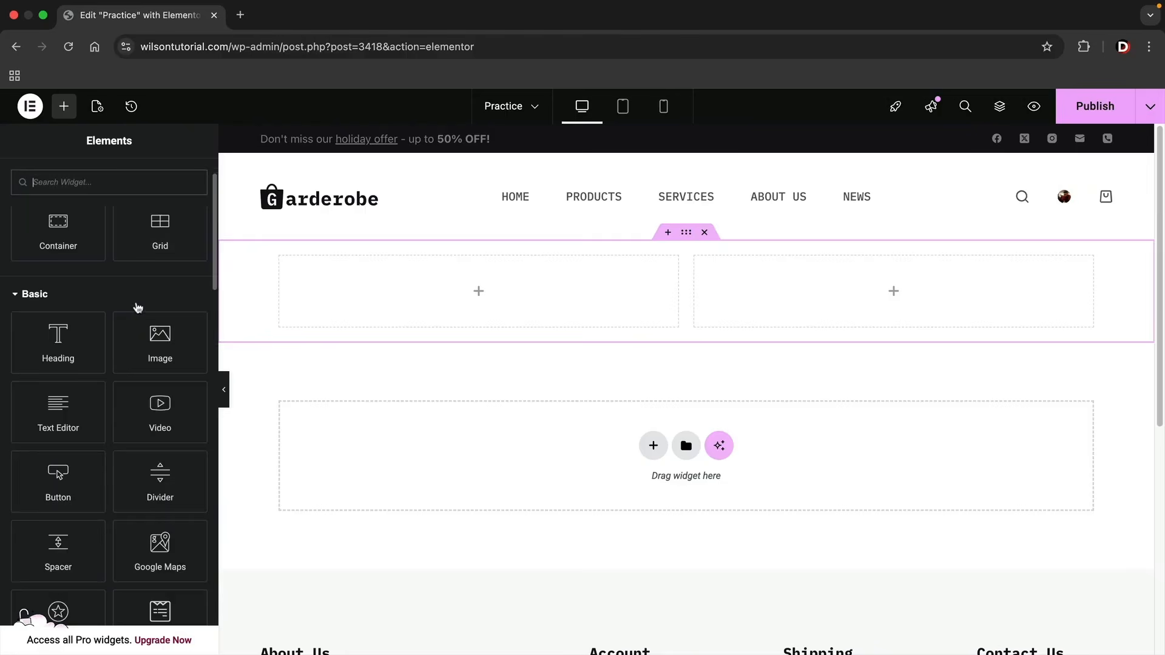
pyautogui.moveTo(58, 349); pyautogui.dragTo(366, 296)
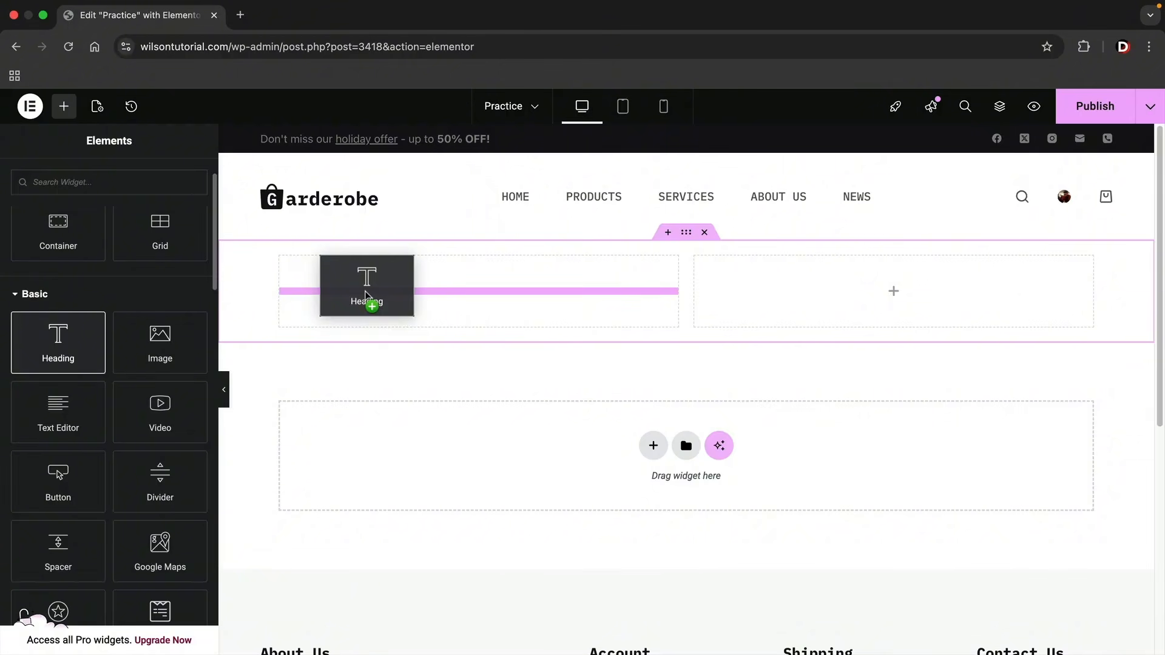
pyautogui.moveTo(365, 295); pyautogui.dragTo(366, 295)
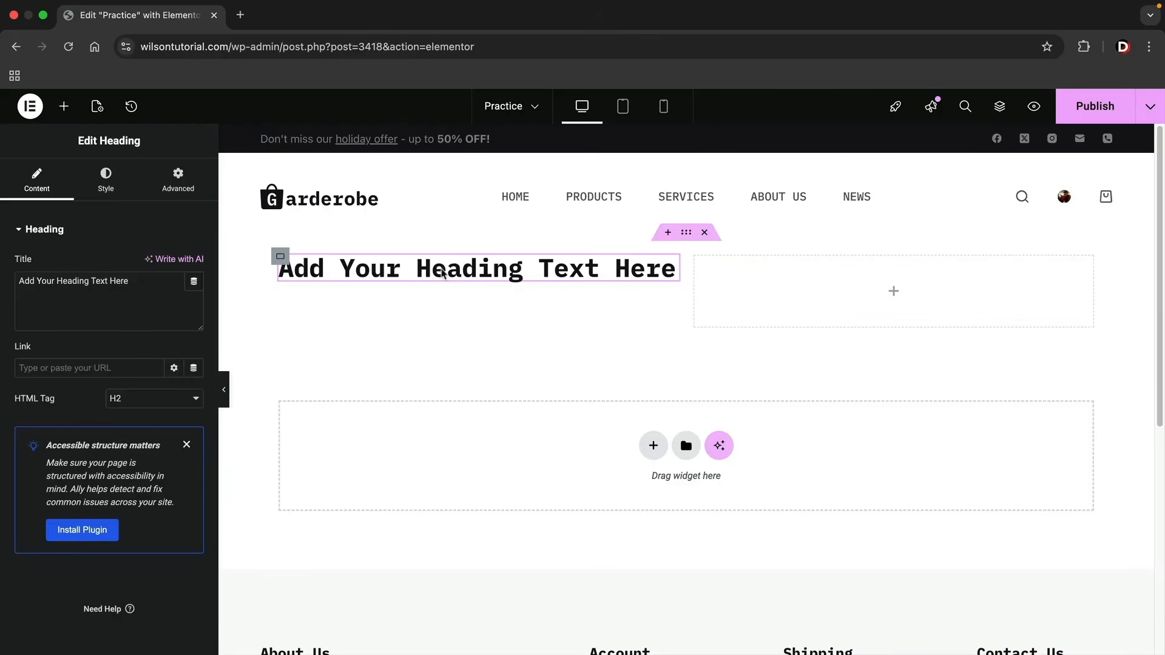
pyautogui.click(187, 446)
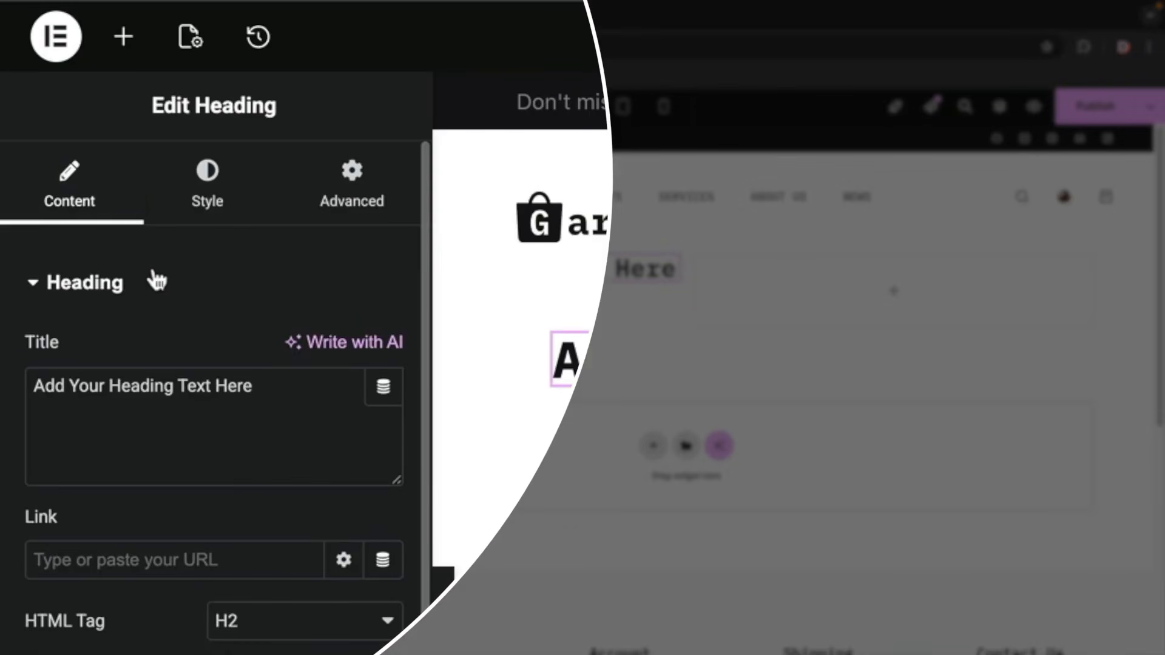
# Append a run of repeated letter d to the end of the heading's title text.
pyautogui.click(318, 406)
pyautogui.write('dddddddd')
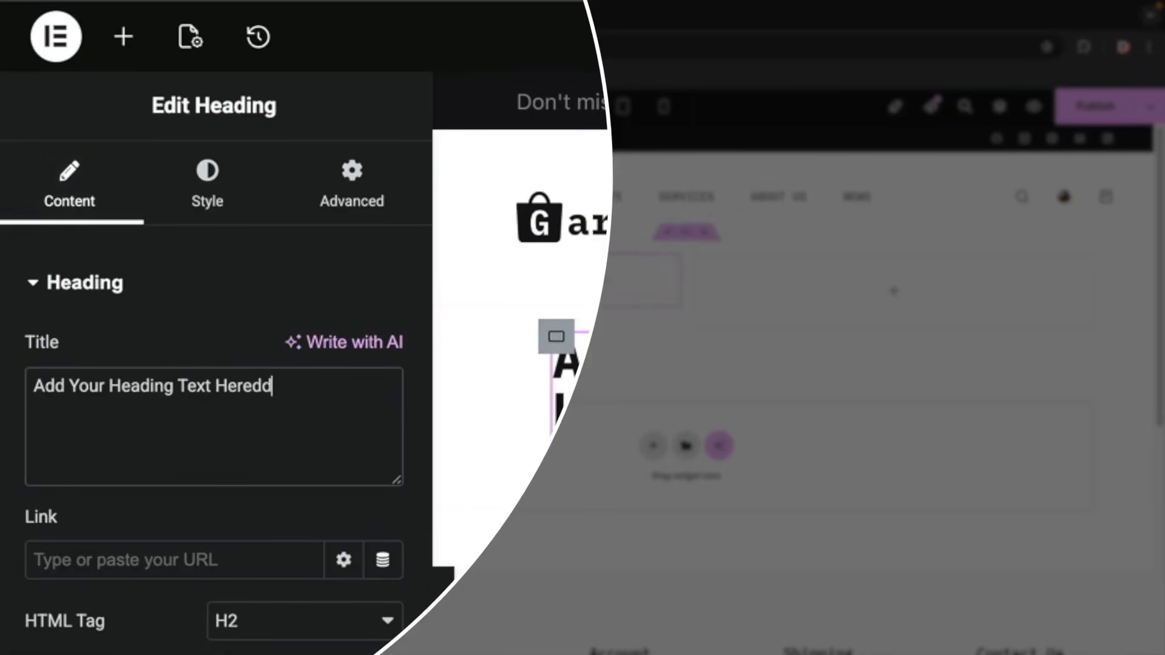
pyautogui.write('ddddd')
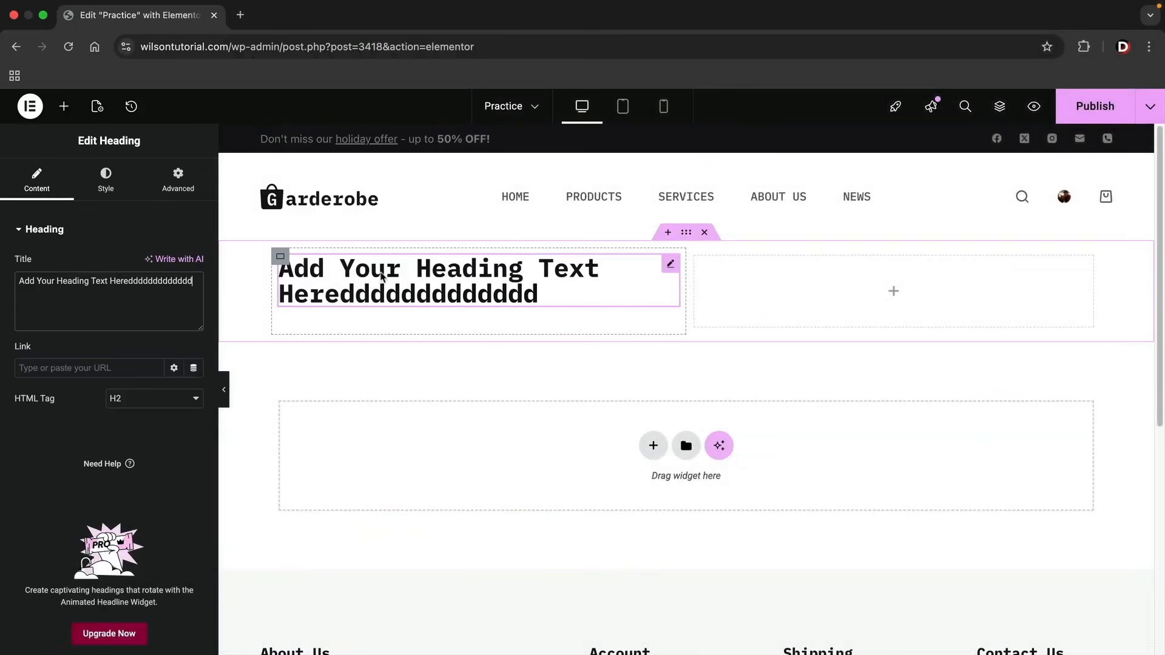
# Set the heading's typography to a 54 px size and the Tahoma font family.
pyautogui.click(106, 185)
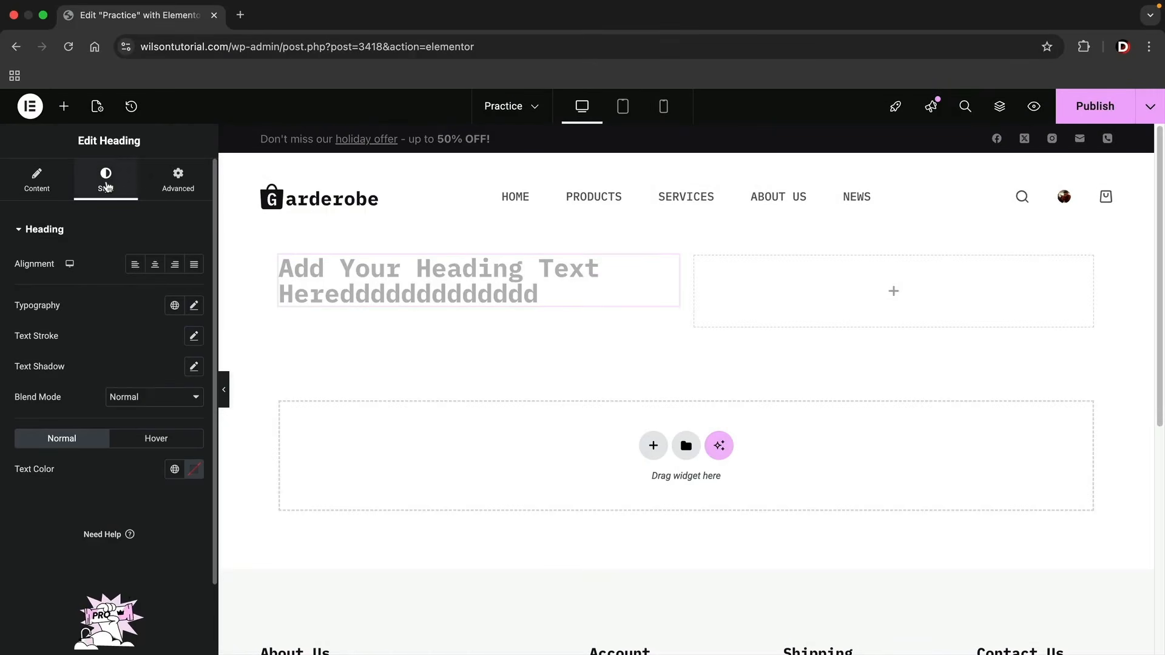
pyautogui.click(194, 307)
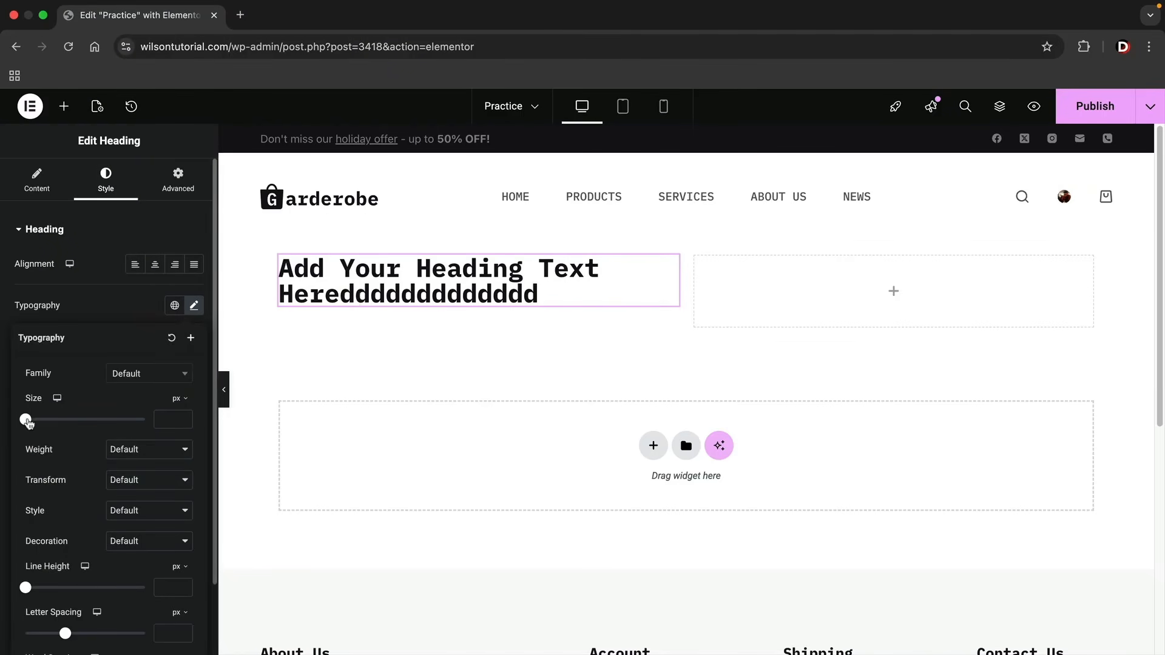
pyautogui.moveTo(27, 420); pyautogui.dragTo(57, 420)
pyautogui.click(155, 380)
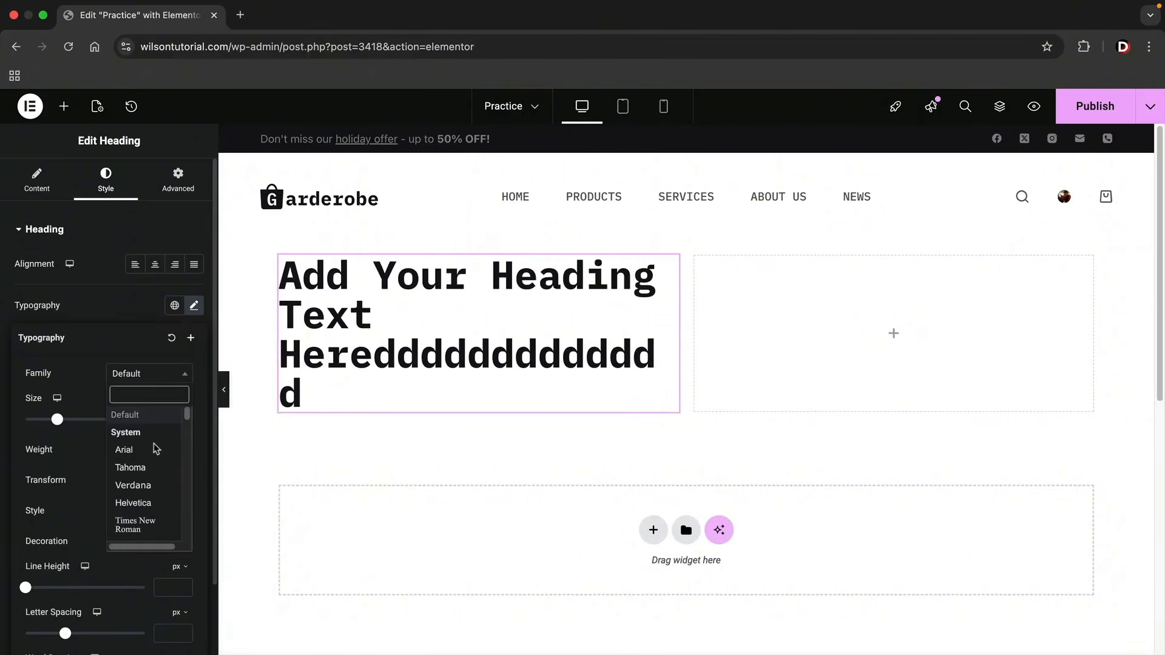
pyautogui.click(135, 467)
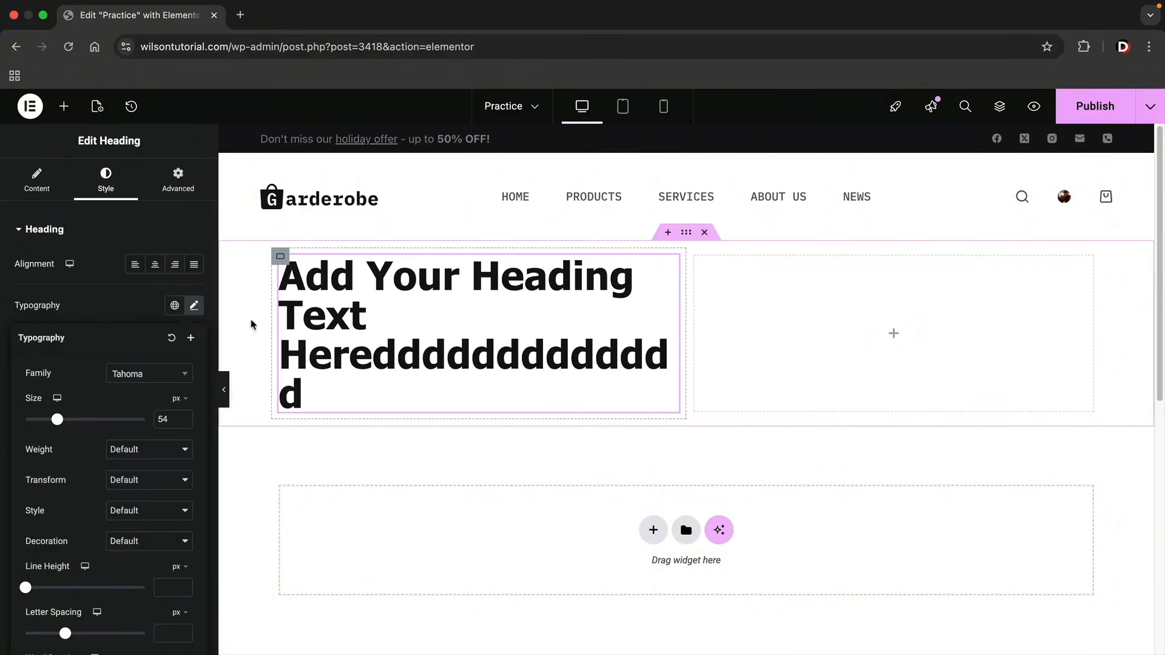
pyautogui.click(133, 232)
pyautogui.click(124, 222)
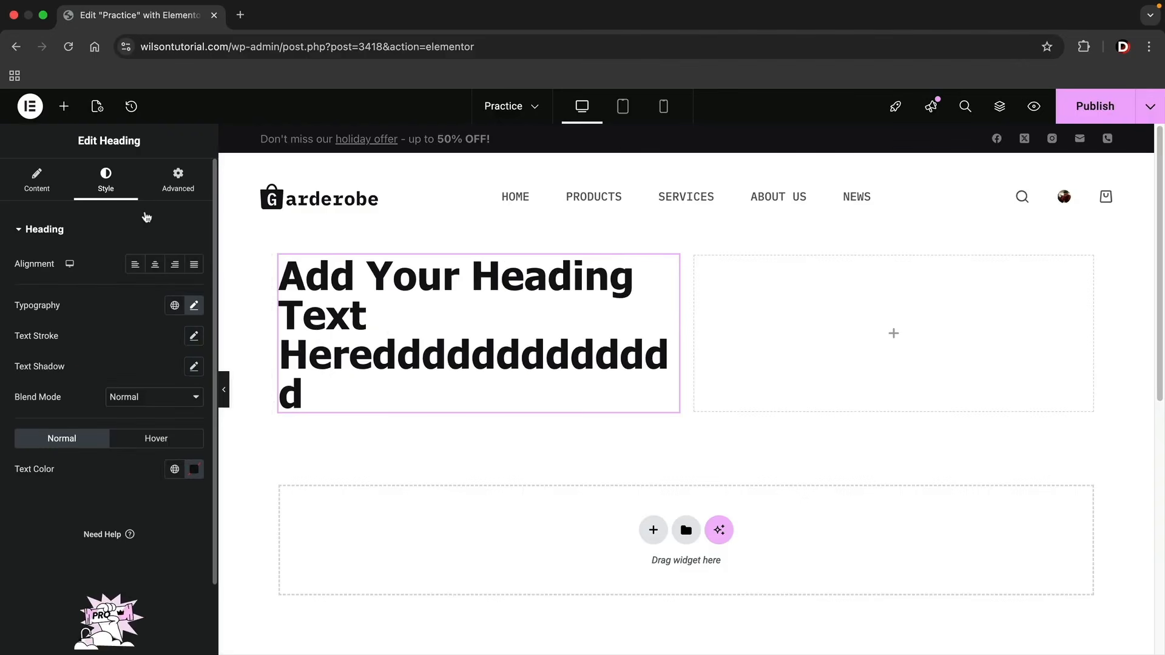
# Set the heading's padding to 74 px on all sides and try the Zoom In Left and Bounce In entrance animations.
pyautogui.click(178, 196)
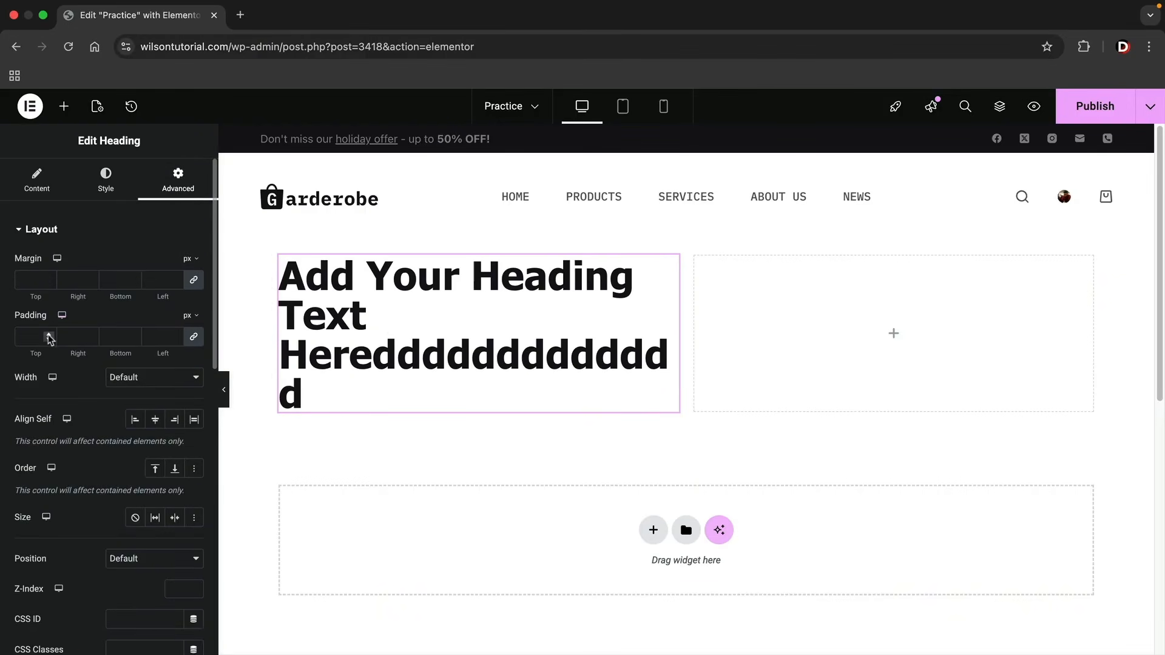
pyautogui.moveTo(49, 335); pyautogui.dragTo(50, 337)
pyautogui.scroll(-8, 146, 411)
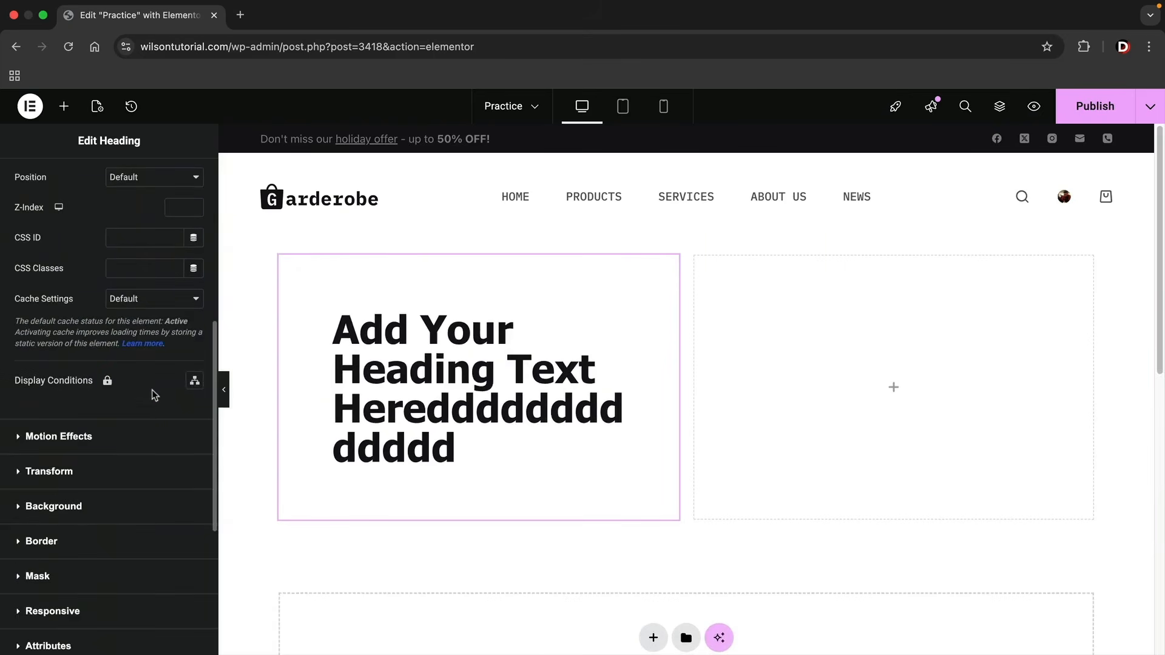
pyautogui.click(97, 438)
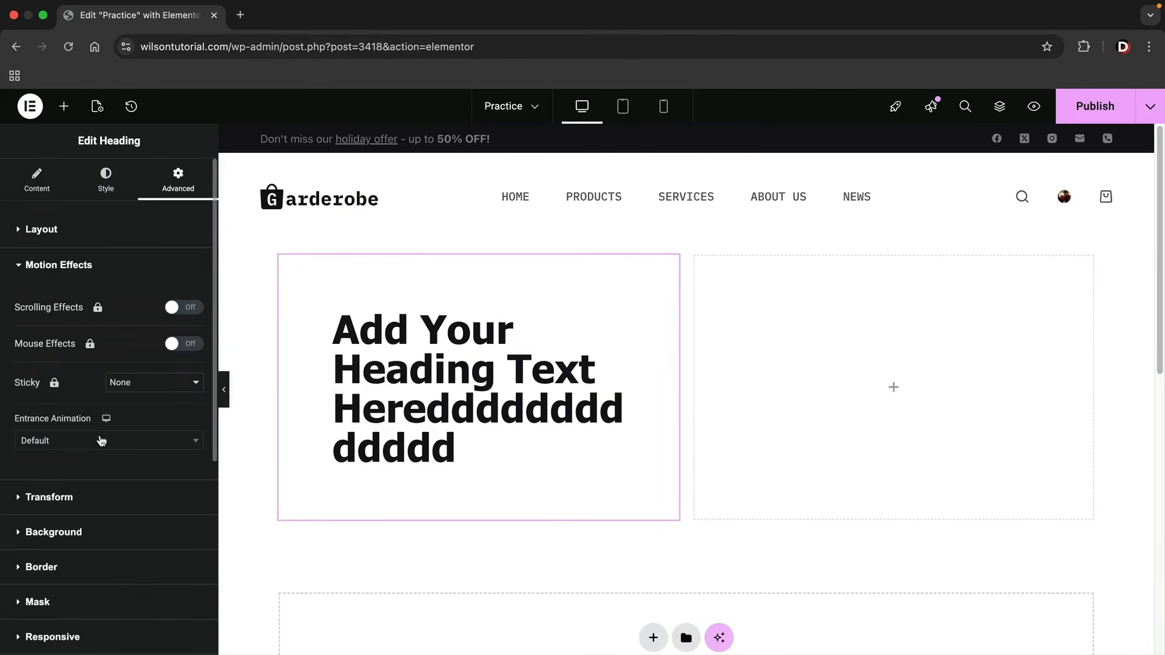
pyautogui.click(101, 441)
pyautogui.scroll(-3, 106, 485)
pyautogui.click(109, 507)
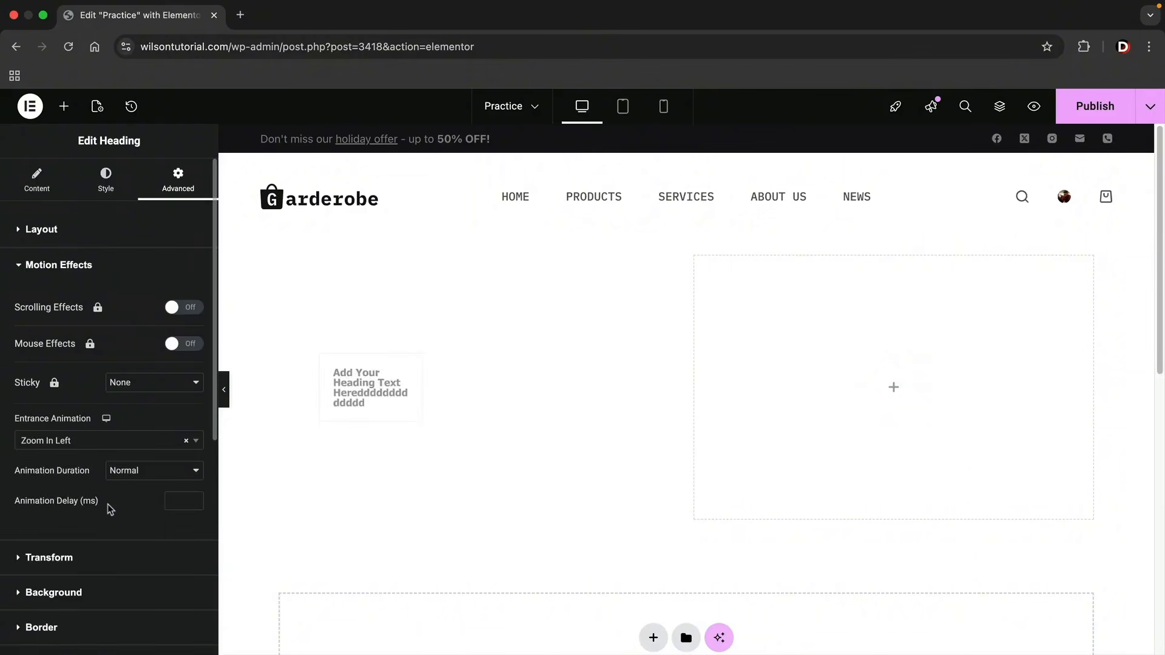
pyautogui.click(110, 448)
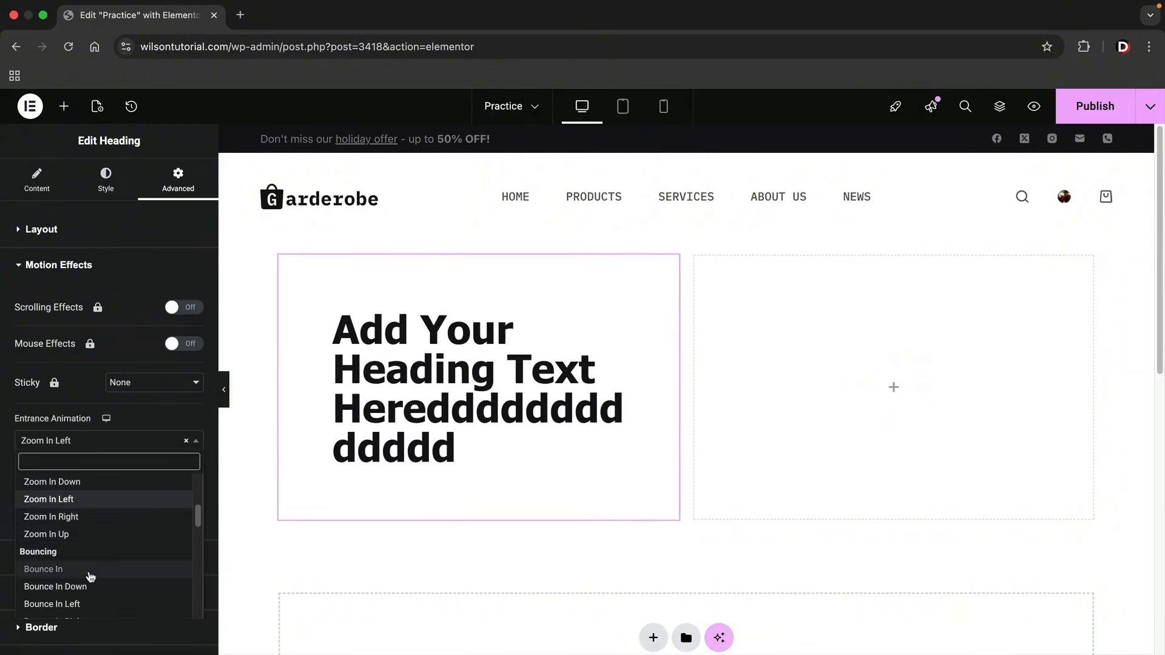
pyautogui.click(90, 576)
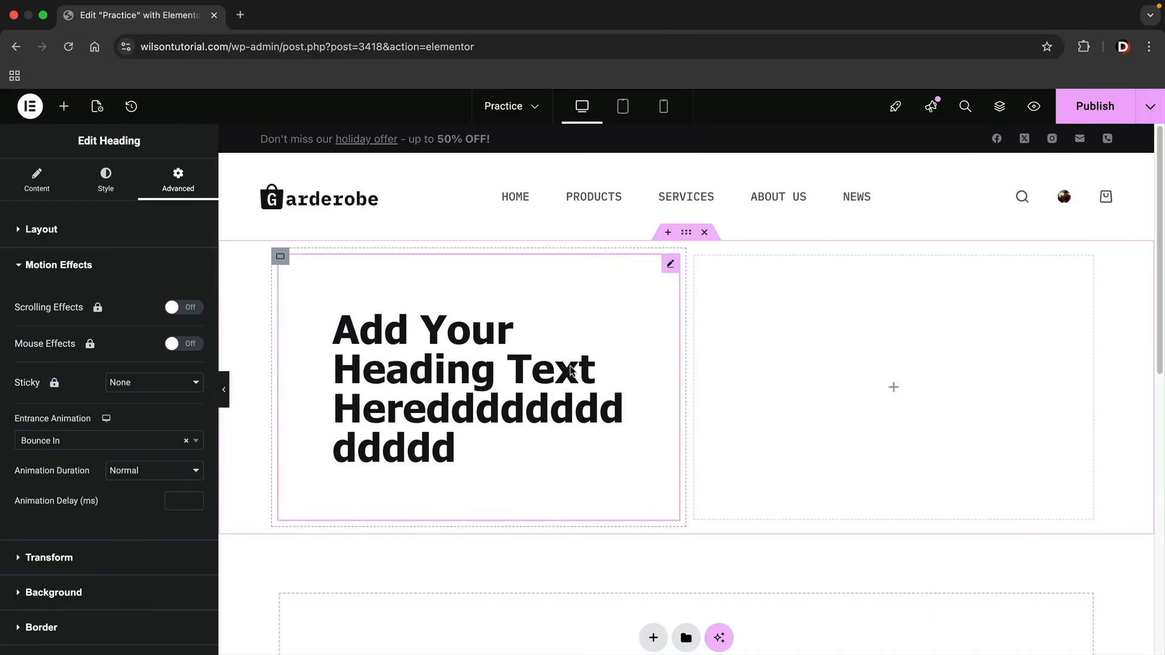
# Duplicate the styled heading and move the copy into the container's second column.
pyautogui.rightClick(534, 334)
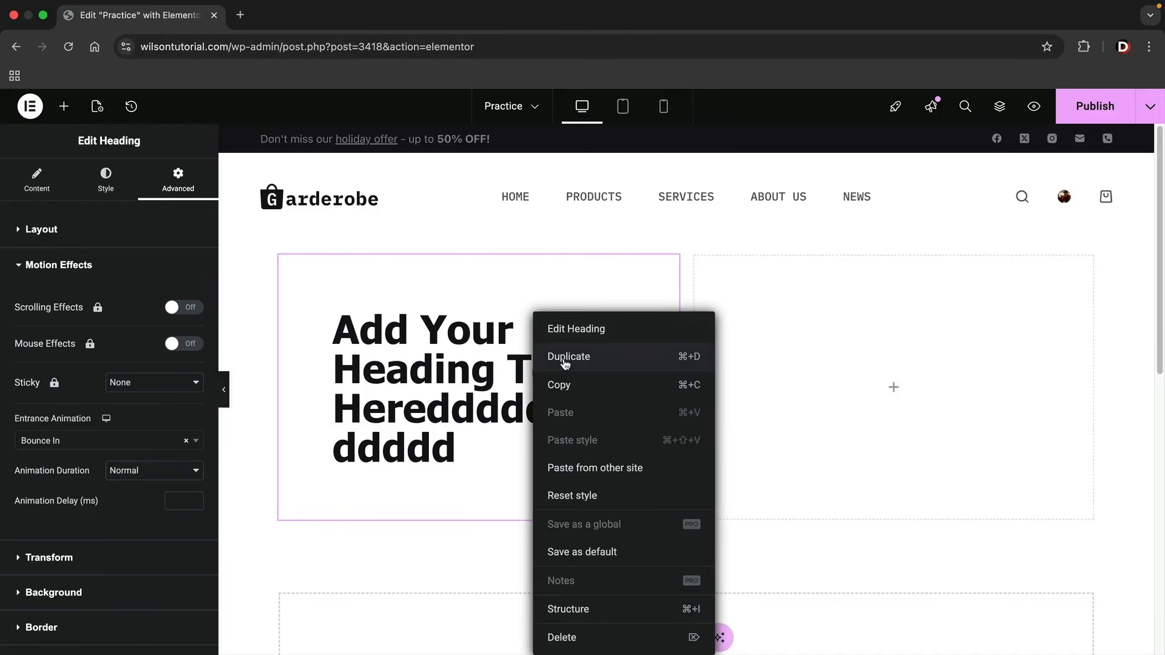
pyautogui.click(563, 362)
pyautogui.moveTo(669, 263); pyautogui.dragTo(799, 335)
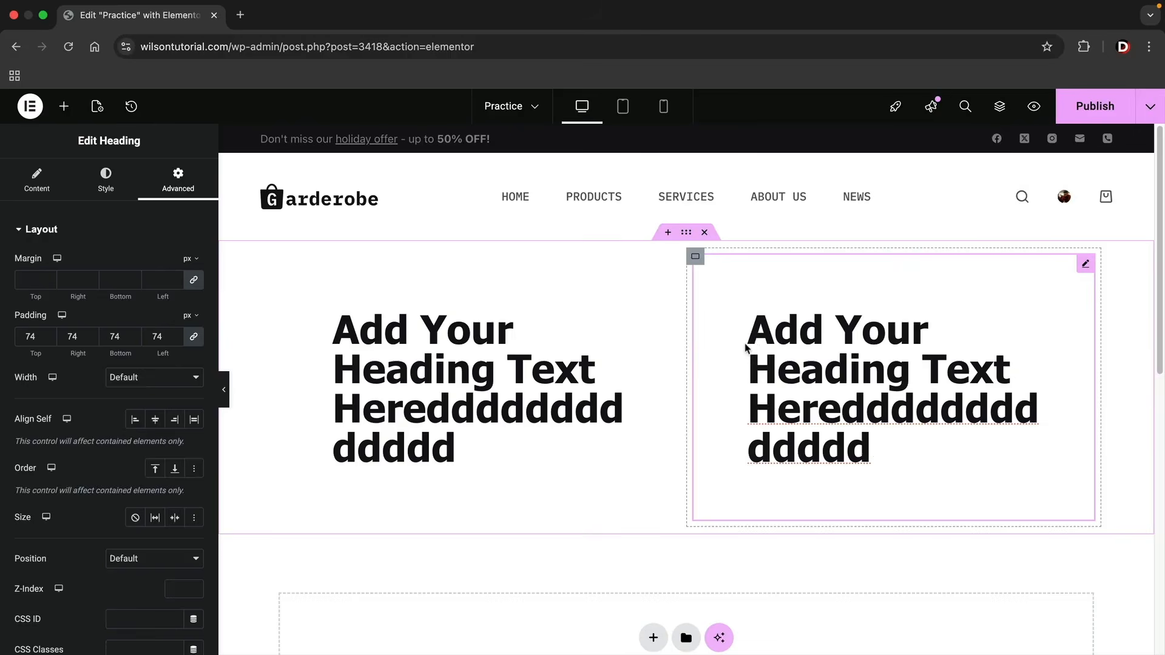
# Delete the heading copy in the second column and the original heading in the first column.
pyautogui.rightClick(746, 347)
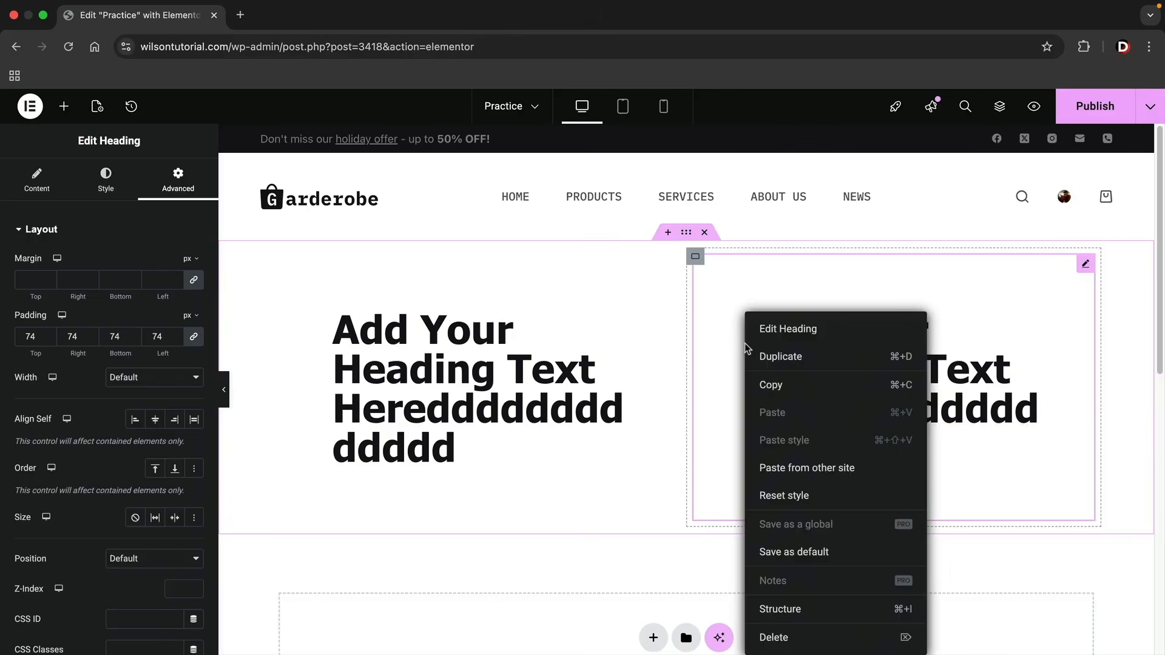
pyautogui.click(774, 637)
pyautogui.rightClick(485, 425)
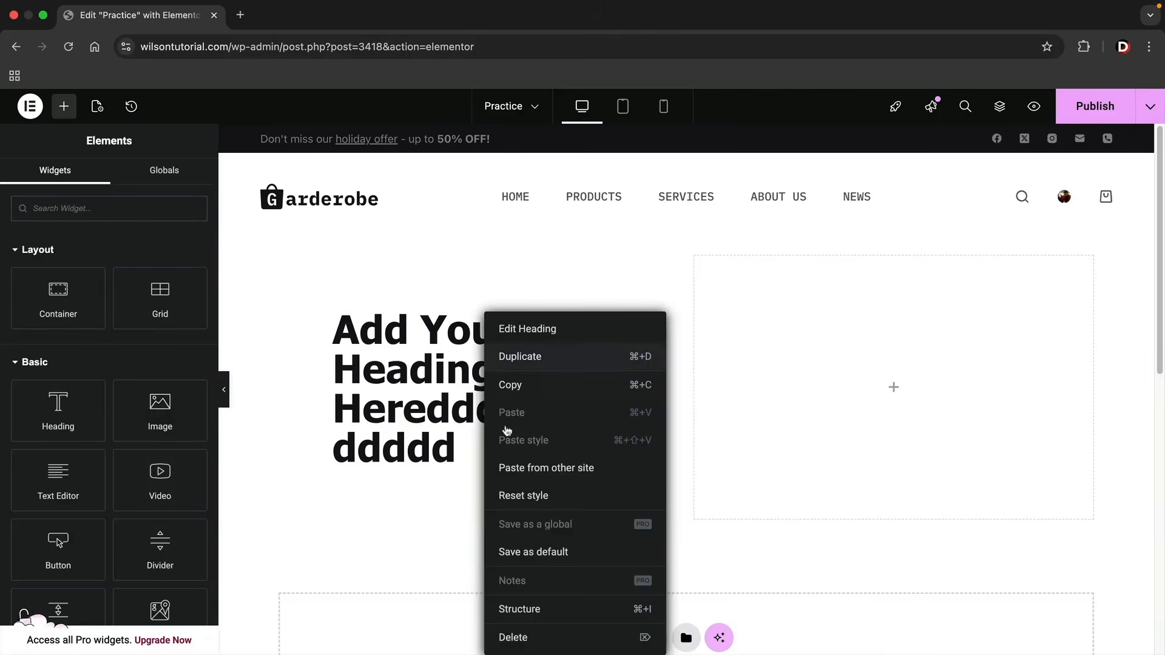
pyautogui.click(542, 640)
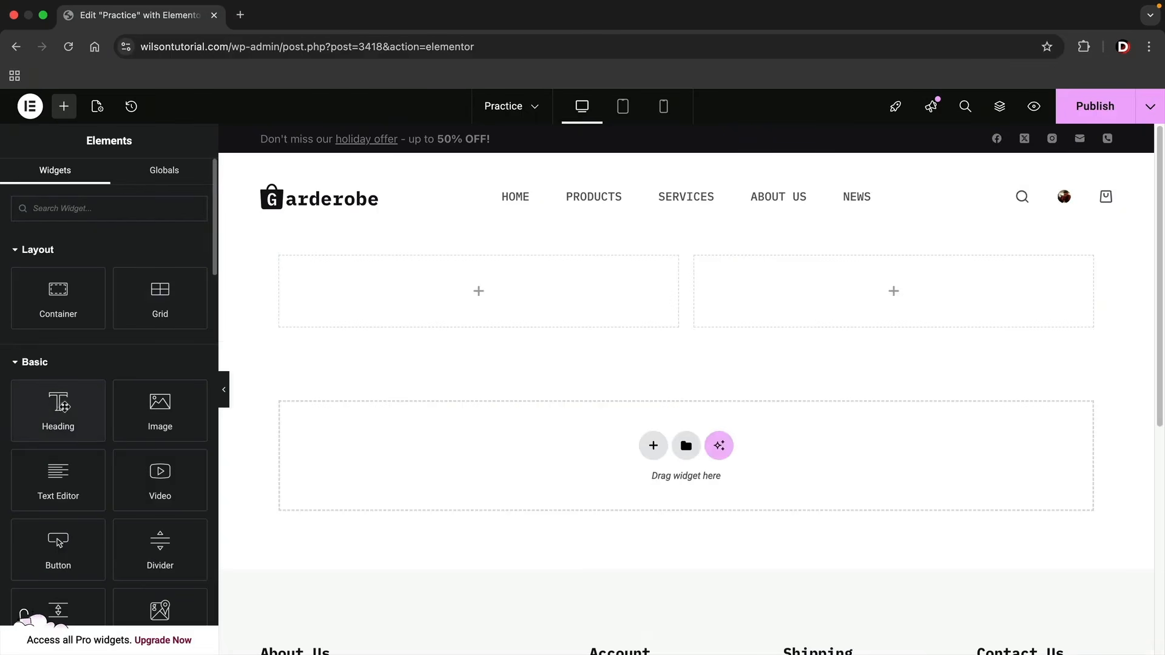
# Place a new Heading widget in the container's first column and an Image widget directly below it.
pyautogui.moveTo(63, 418); pyautogui.dragTo(375, 306)
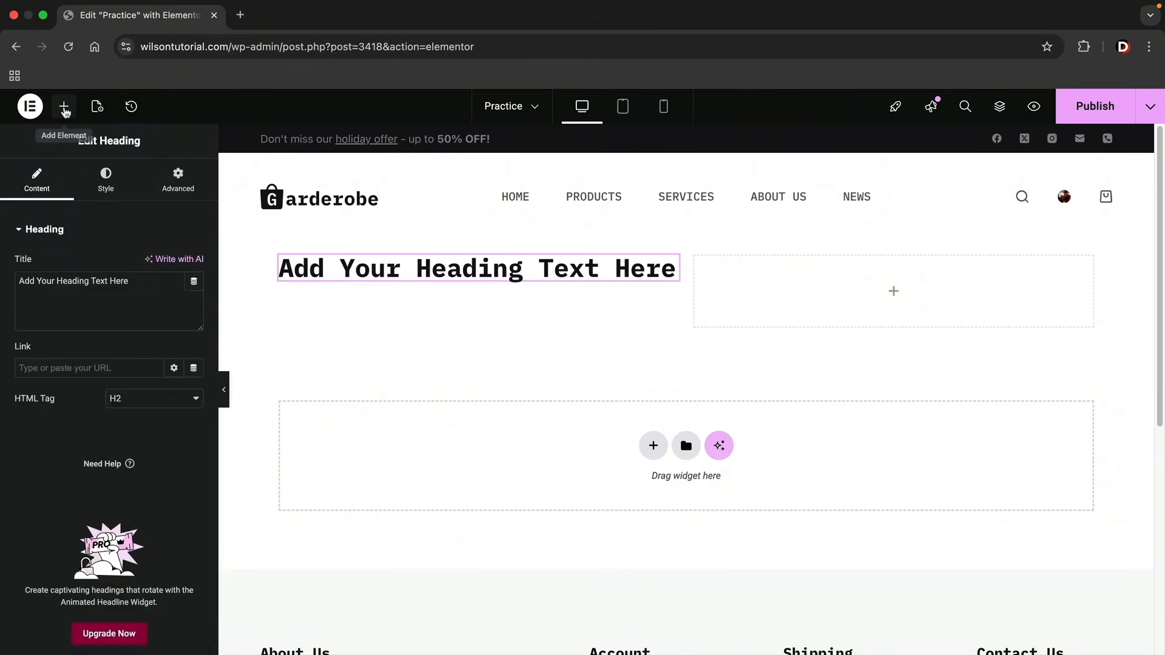
pyautogui.click(64, 108)
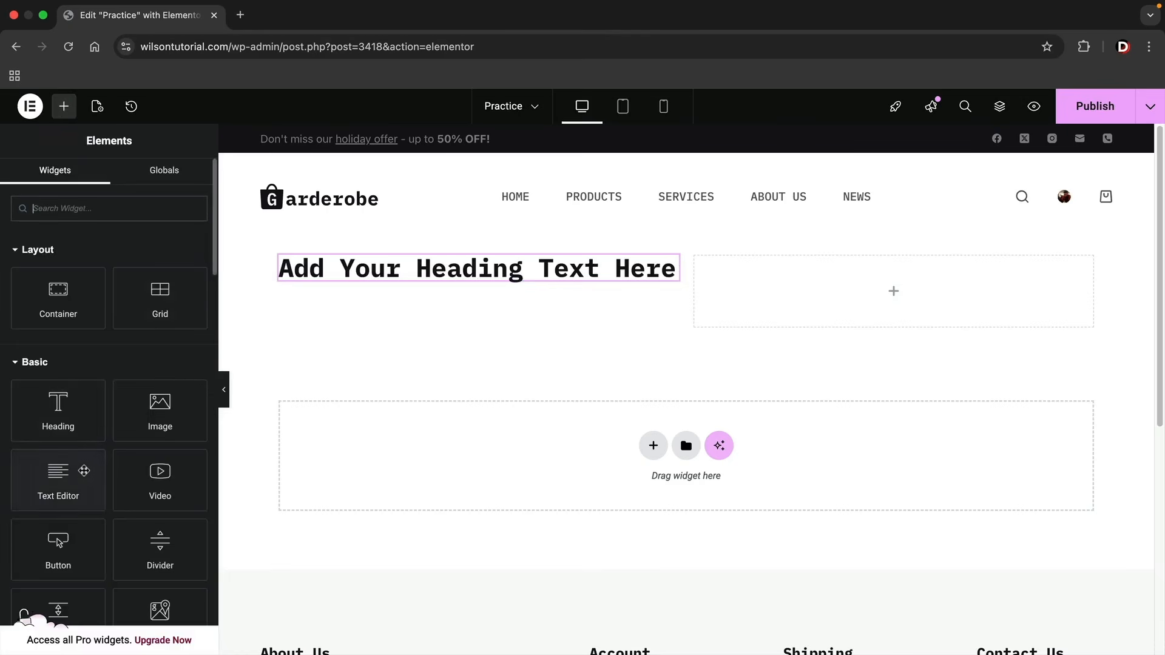
pyautogui.moveTo(144, 425); pyautogui.dragTo(475, 278)
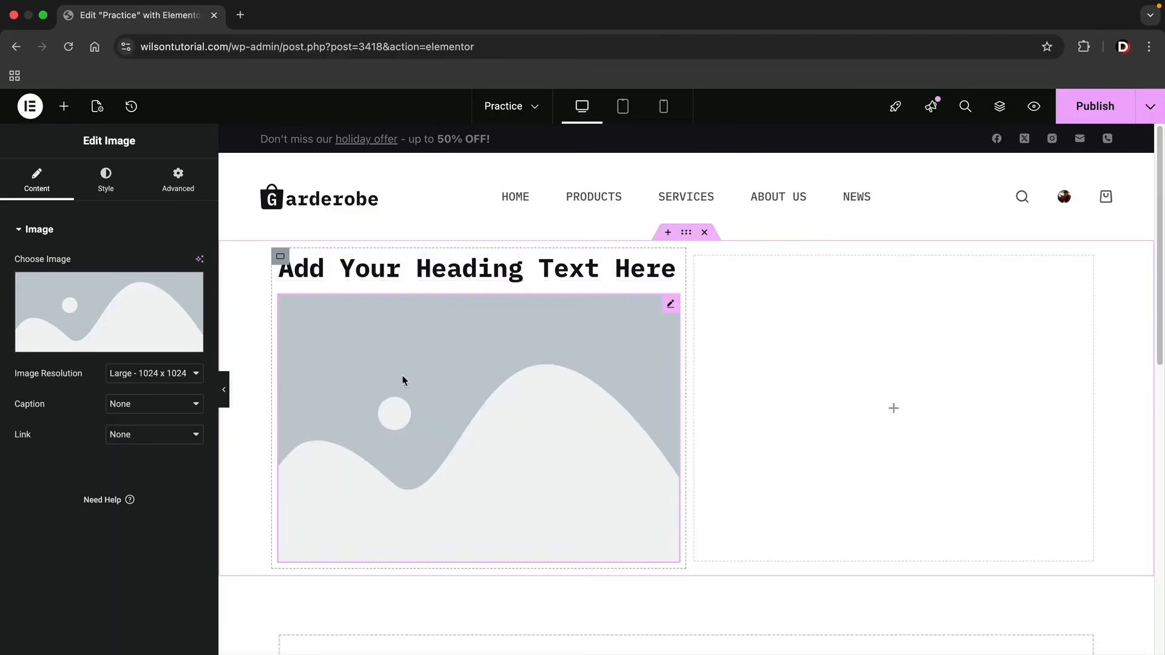
# Fill the Image widget with shop-category-image-1_optimized.webp, the man in the brown jacket, from the Media Library.
pyautogui.click(70, 303)
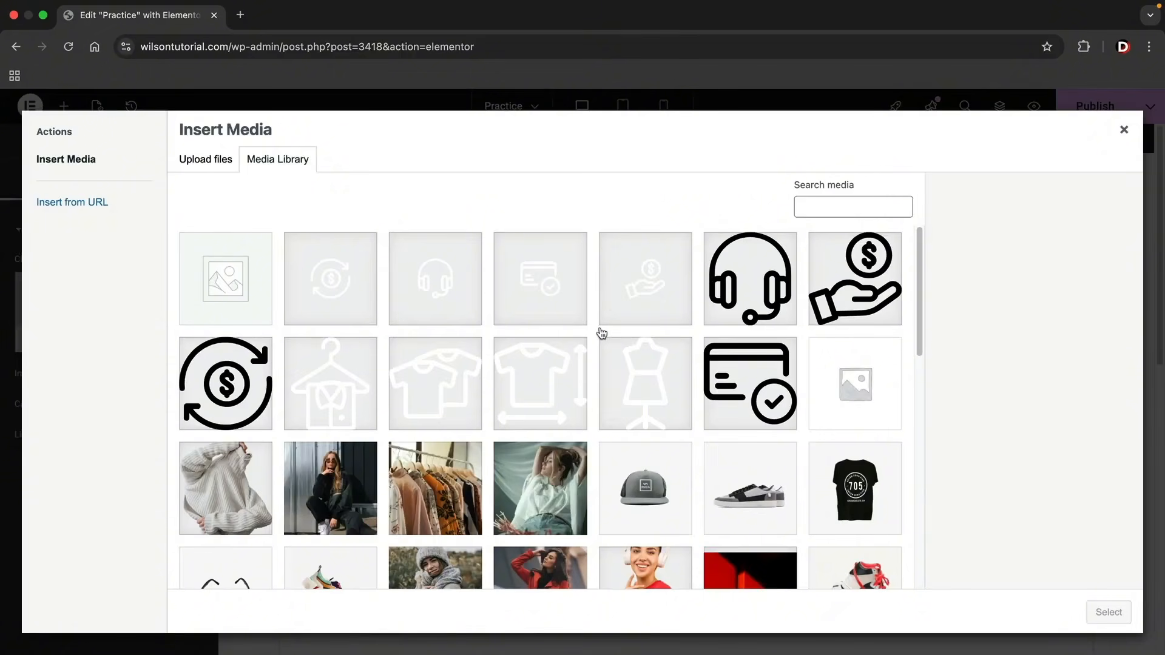
pyautogui.scroll(-5, 601, 333)
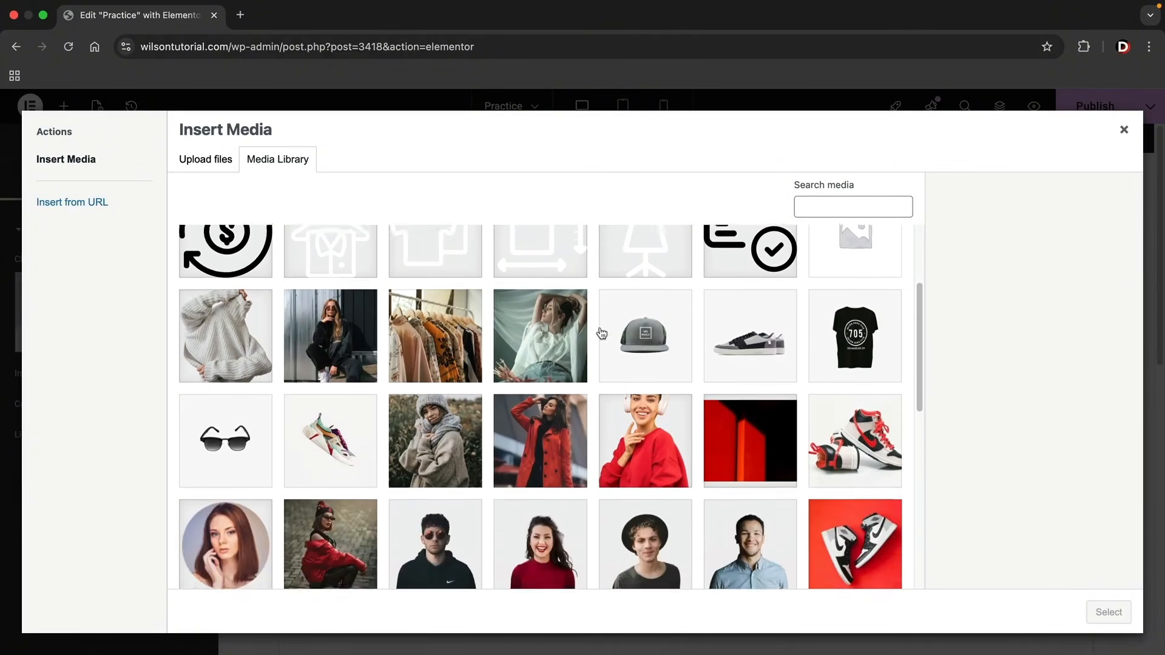
pyautogui.scroll(-4, 601, 333)
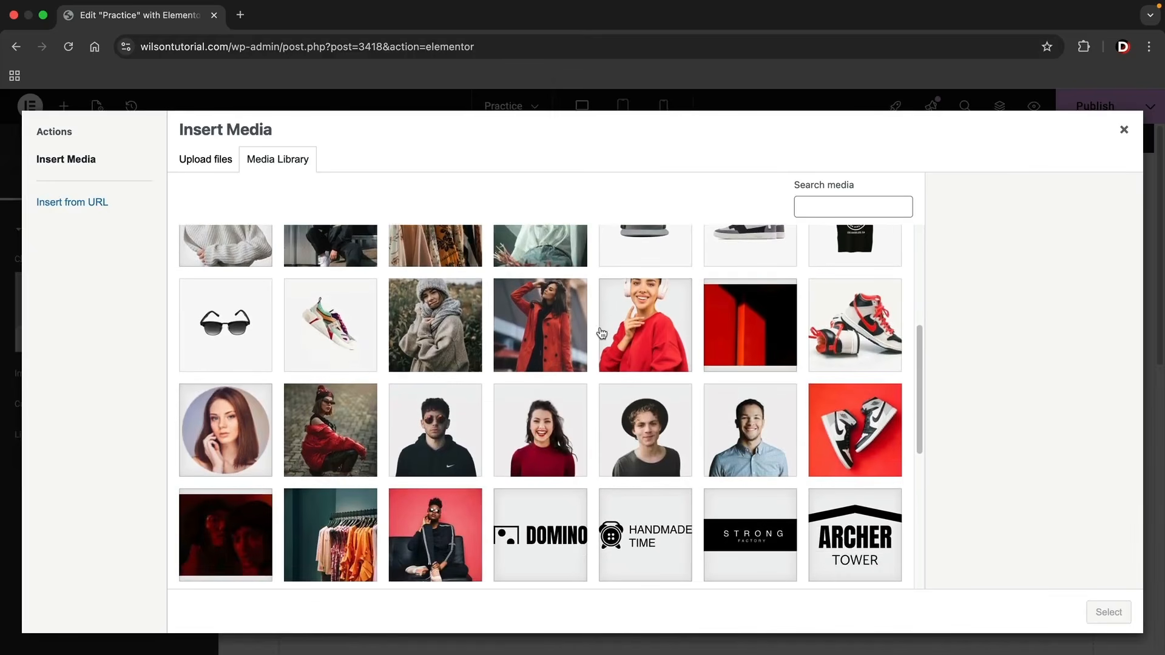
pyautogui.scroll(-3, 601, 333)
pyautogui.scroll(6, 601, 333)
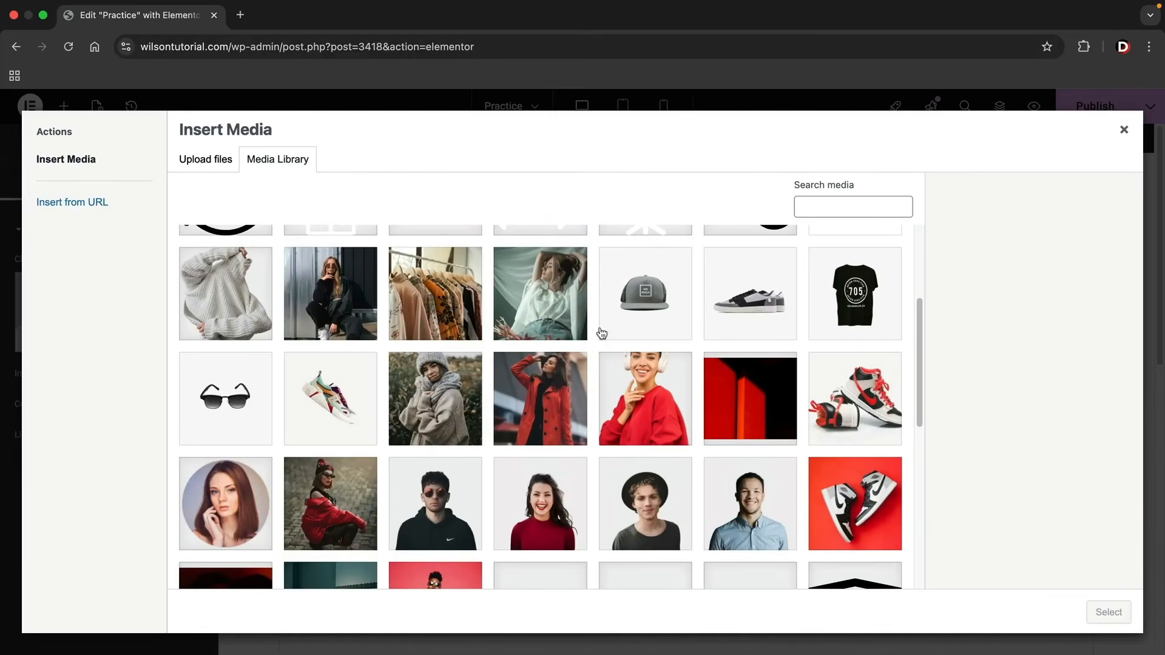
pyautogui.scroll(-8, 564, 344)
pyautogui.click(338, 413)
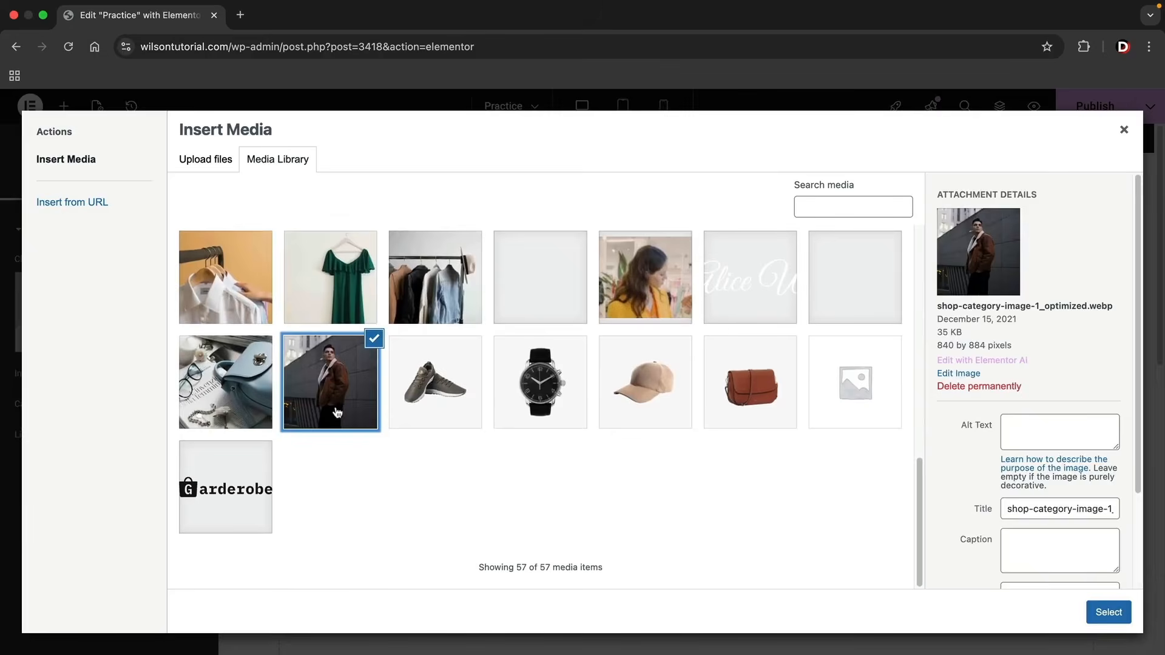
pyautogui.click(1100, 606)
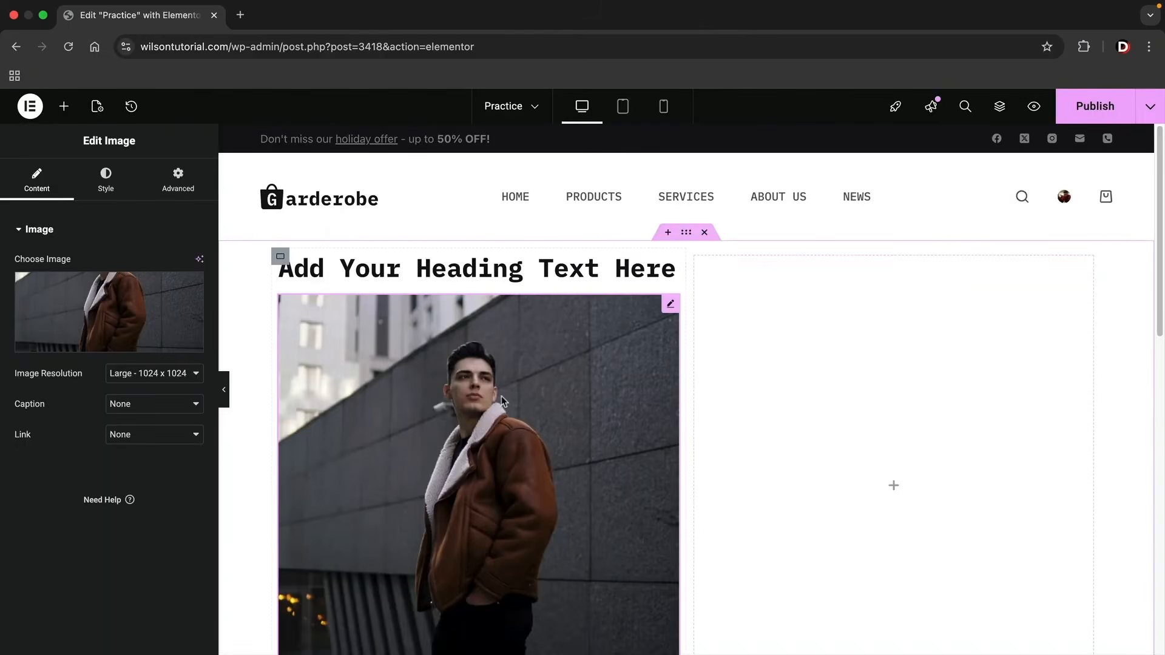
# Place a Text Editor widget below the image in the first column, keeping its placeholder text.
pyautogui.click(63, 107)
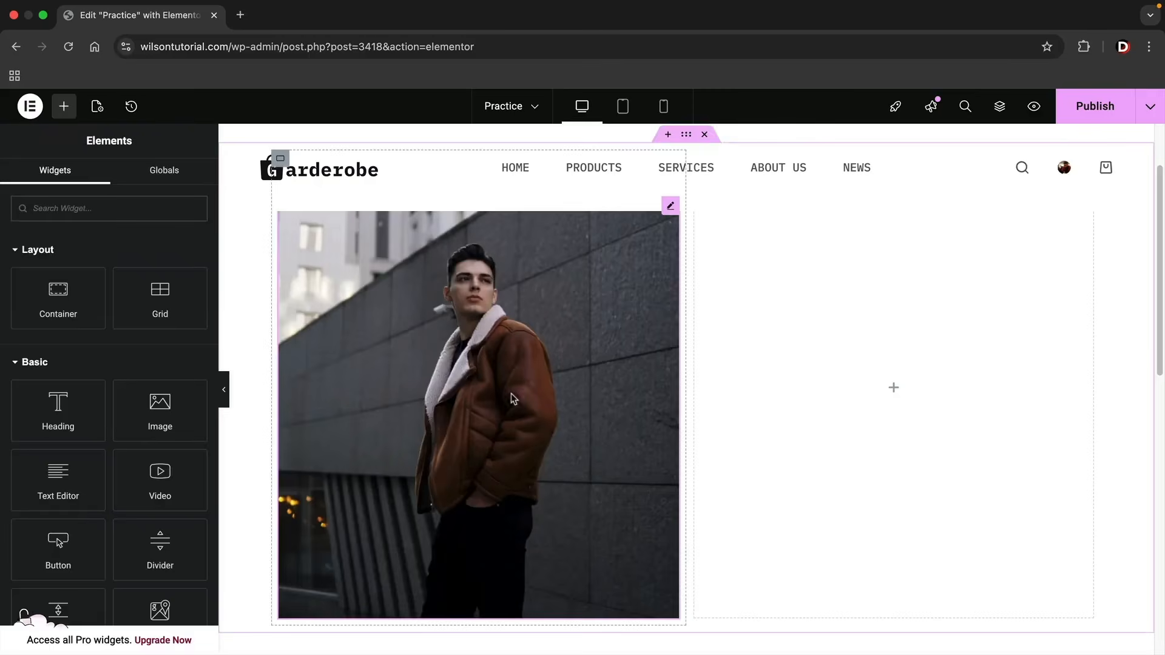
pyautogui.scroll(-3, 398, 363)
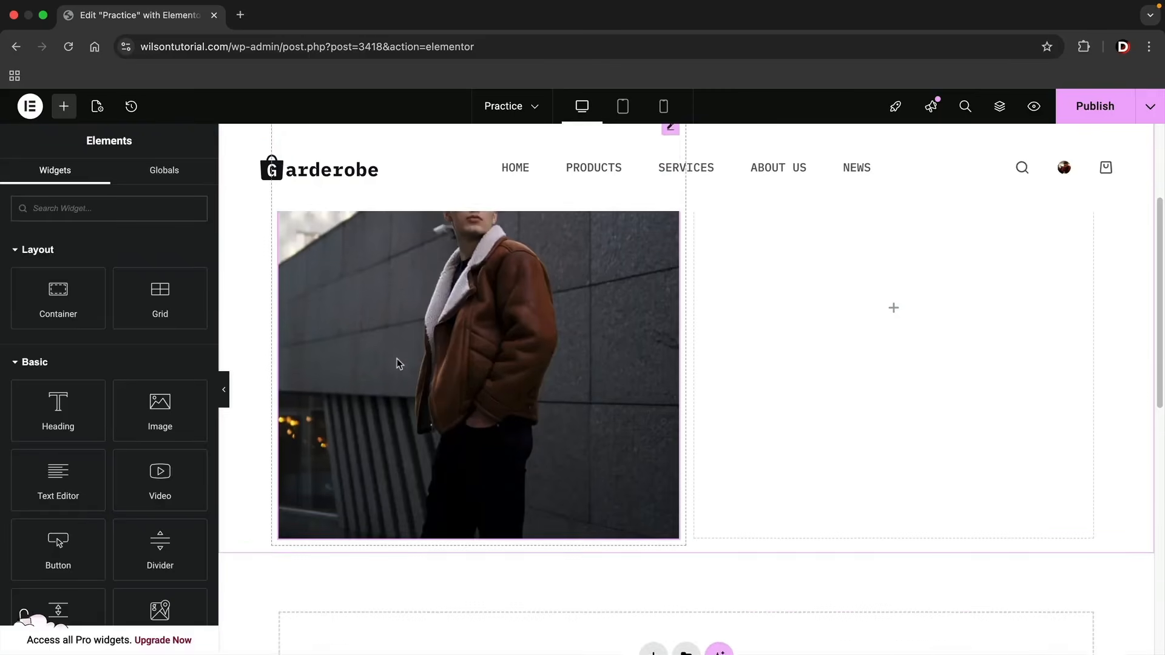
pyautogui.moveTo(59, 479); pyautogui.dragTo(355, 525)
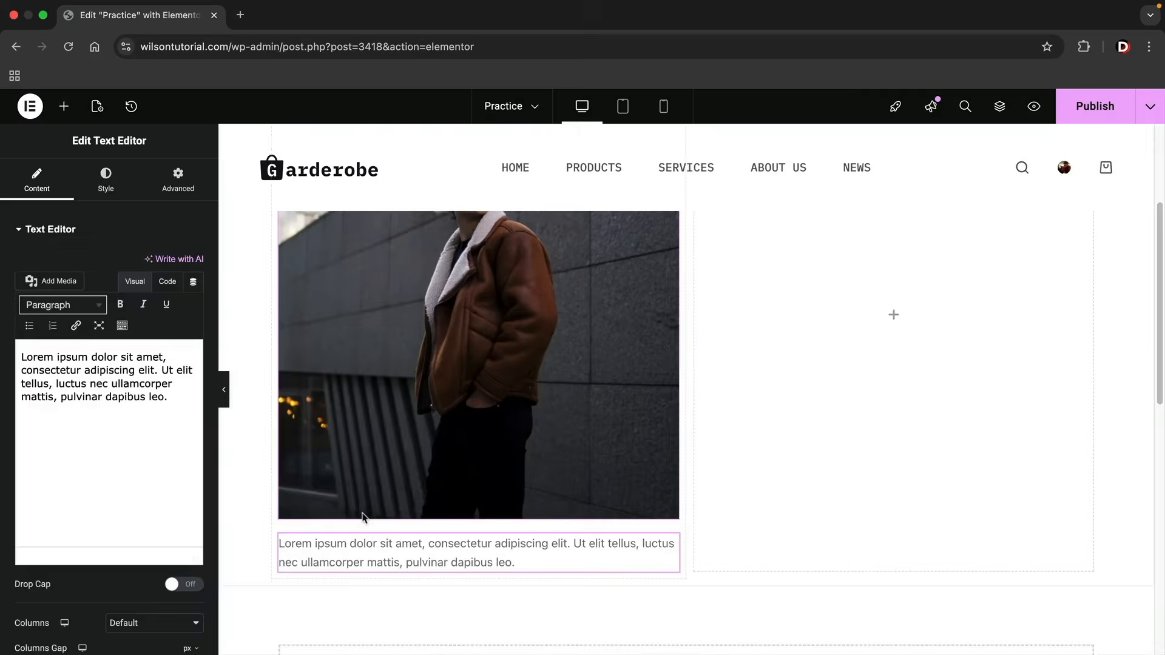
pyautogui.scroll(-3, 364, 518)
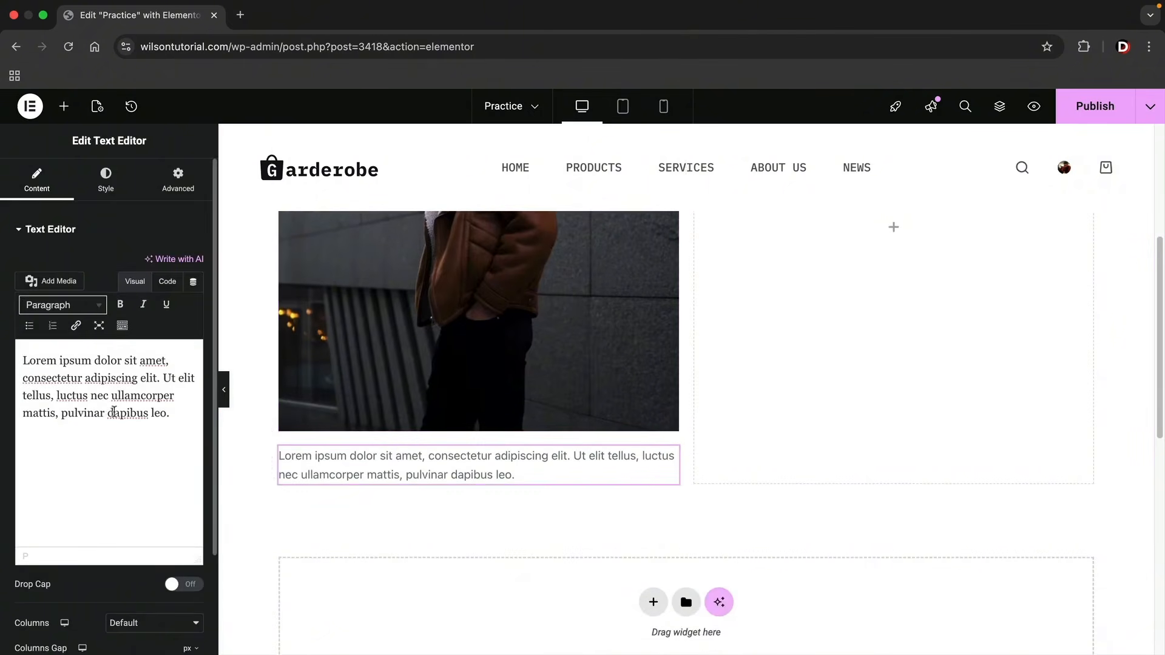
# Search the widgets for "social" and place the Social Icons widget below the text in the first column.
pyautogui.click(63, 106)
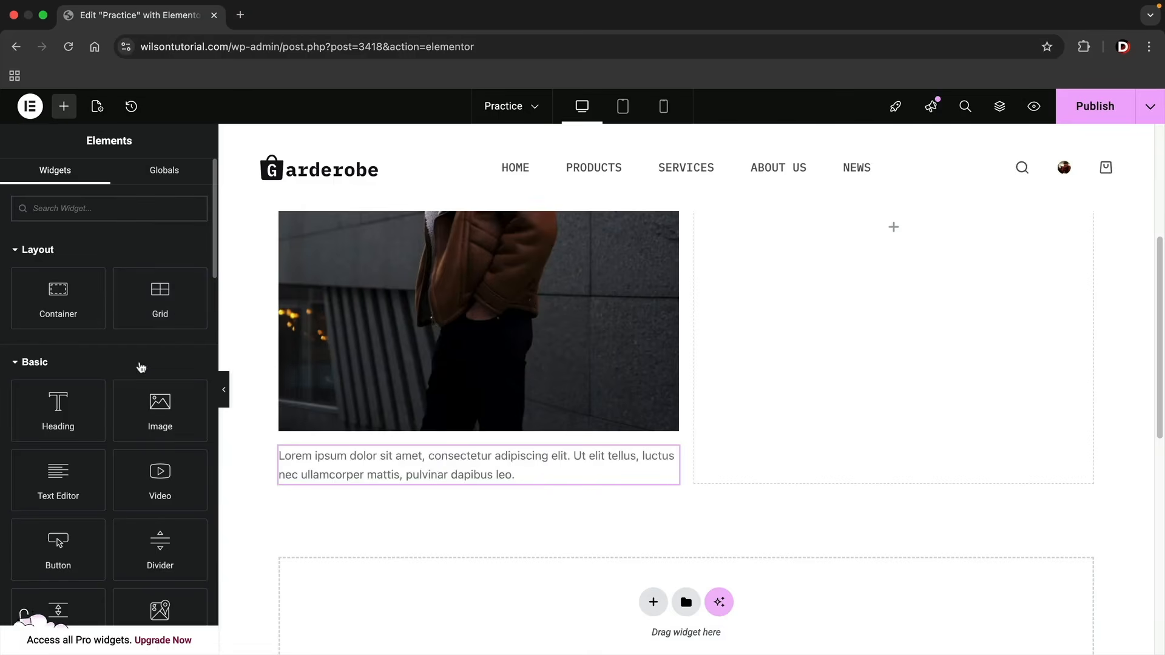
pyautogui.scroll(-5, 71, 375)
pyautogui.scroll(5, 89, 421)
pyautogui.write('social')
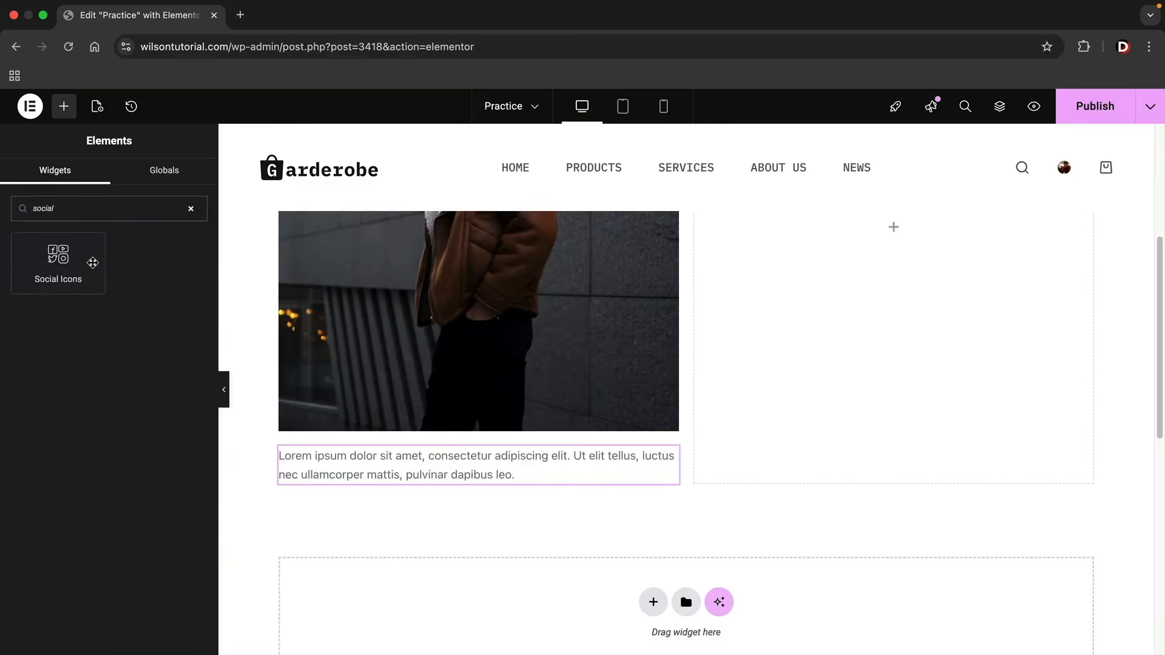
pyautogui.moveTo(92, 262); pyautogui.dragTo(344, 485)
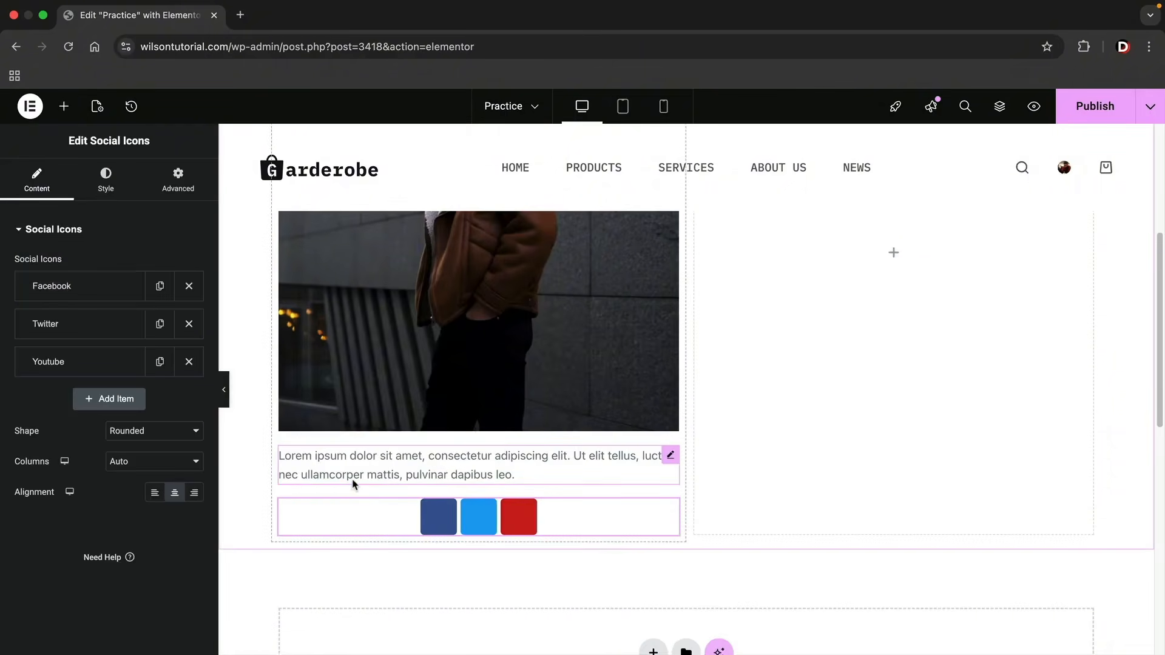
# Try the left, center and right alignments on the social icons and settle on left.
pyautogui.click(154, 493)
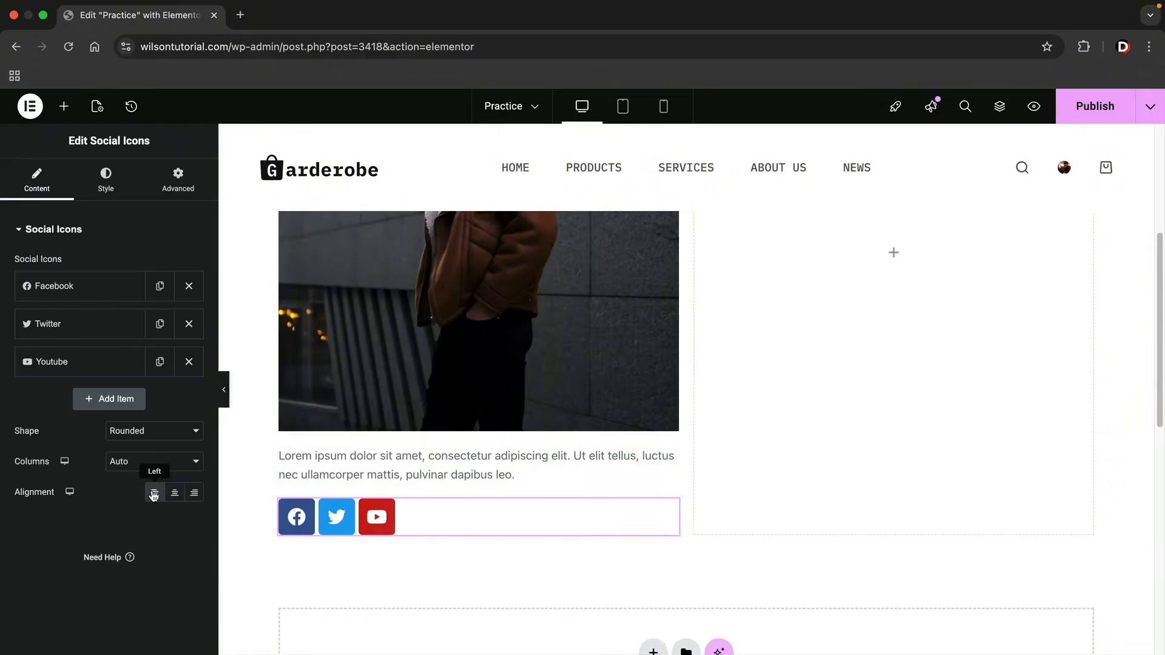
pyautogui.click(175, 493)
pyautogui.click(194, 493)
pyautogui.click(155, 493)
# Place a Button widget below the social icons in the first column.
pyautogui.click(65, 111)
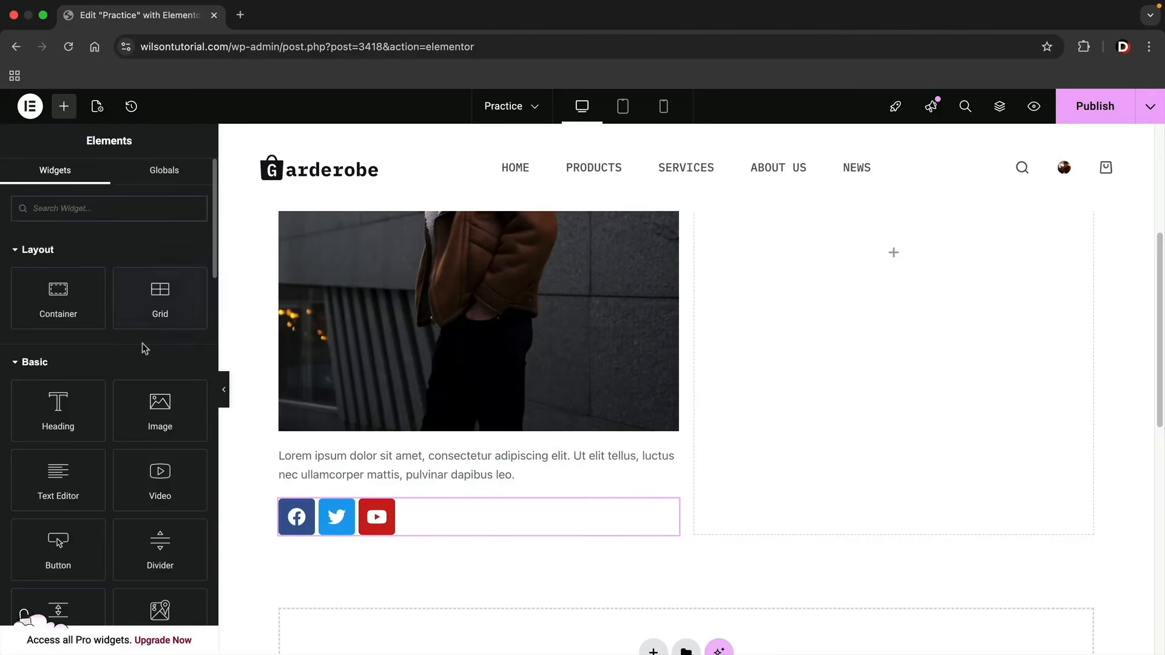
pyautogui.scroll(-3, 149, 364)
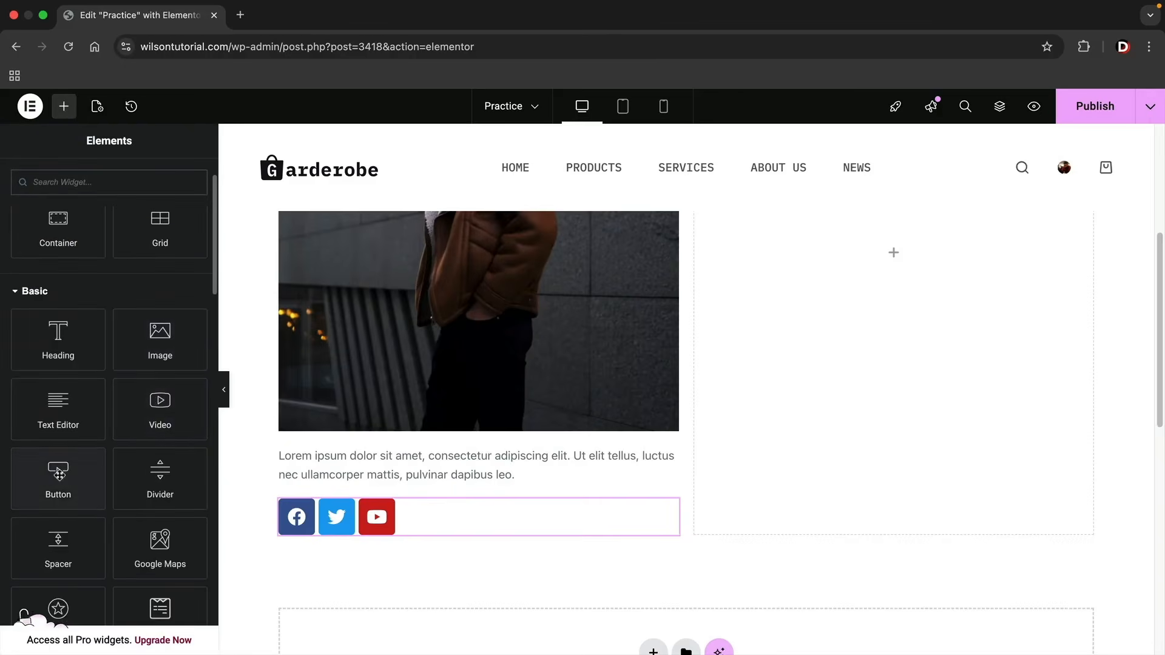
pyautogui.moveTo(59, 474); pyautogui.dragTo(350, 531)
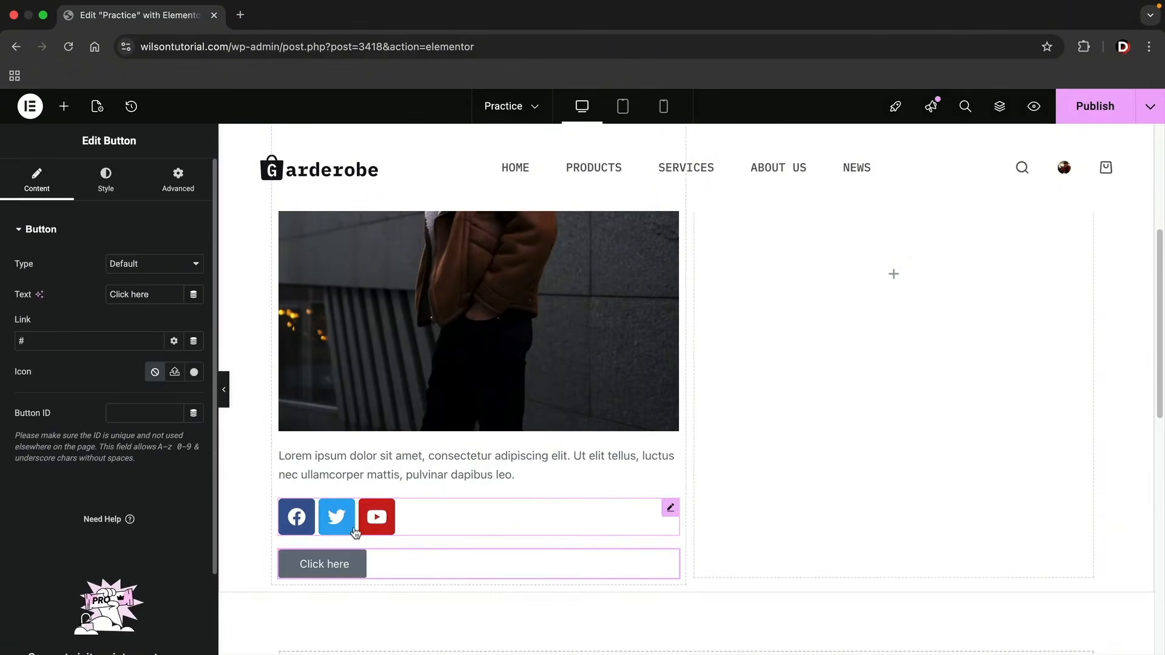
# Give the button a solid background in black, #000000.
pyautogui.click(413, 520)
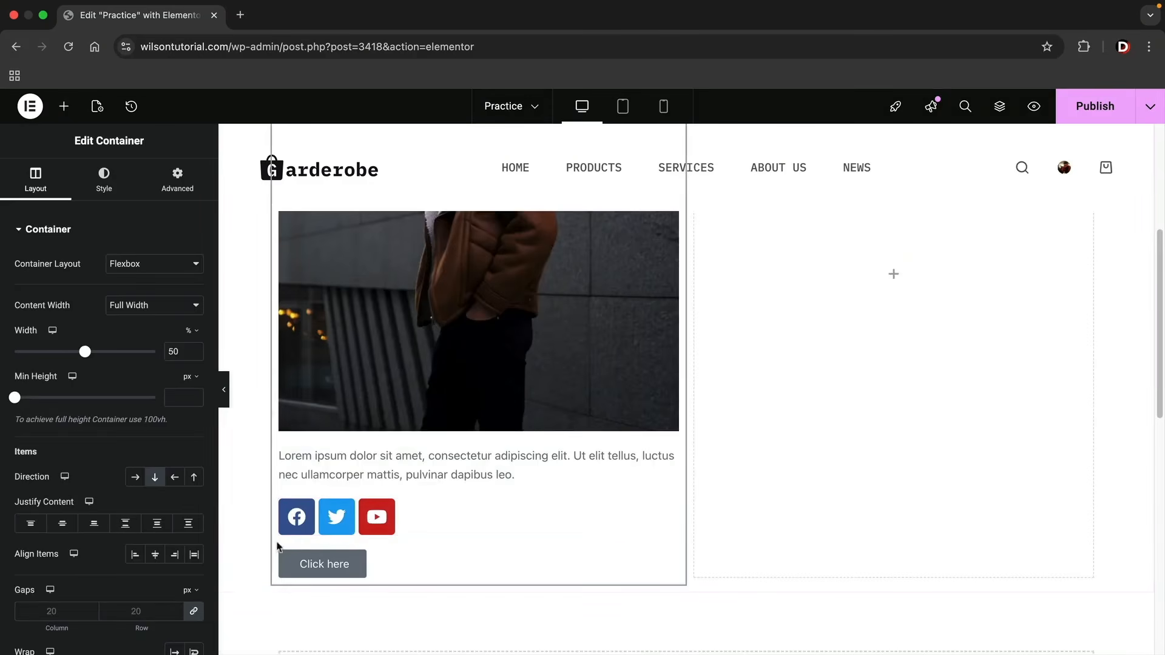
pyautogui.click(293, 563)
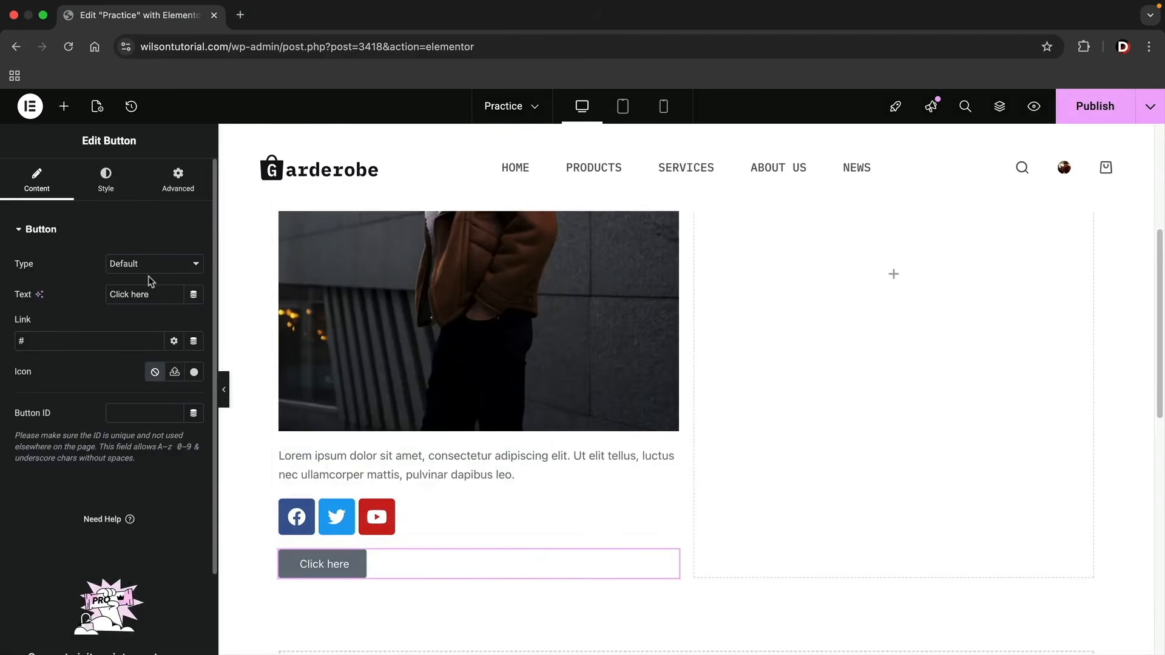
pyautogui.click(109, 190)
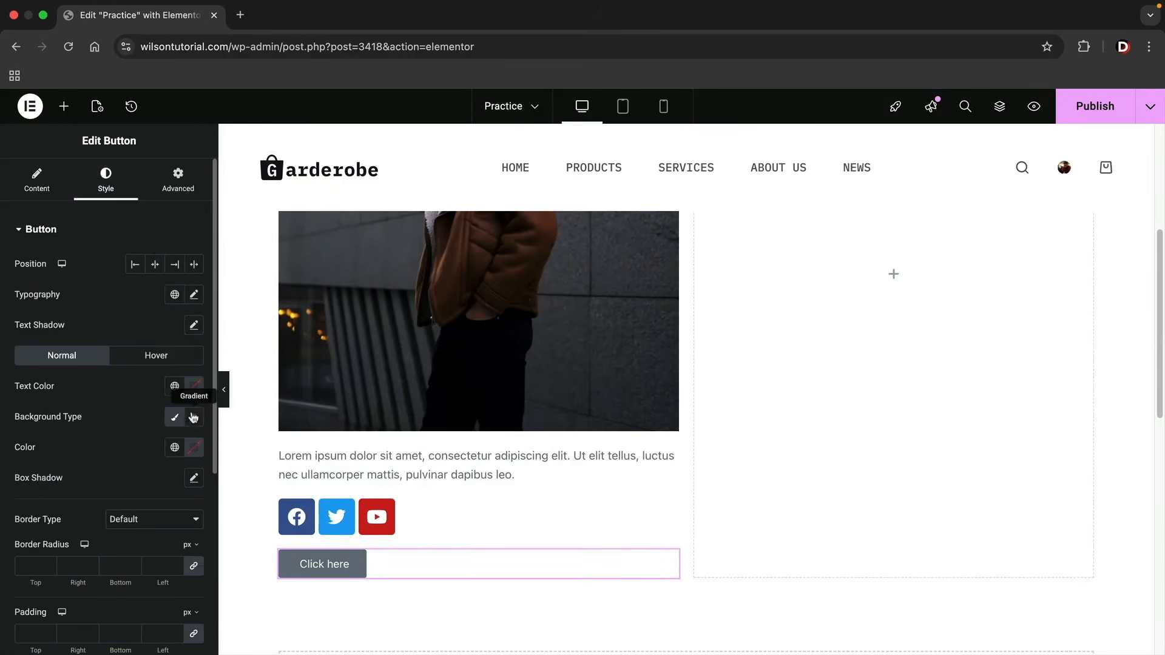
pyautogui.click(174, 417)
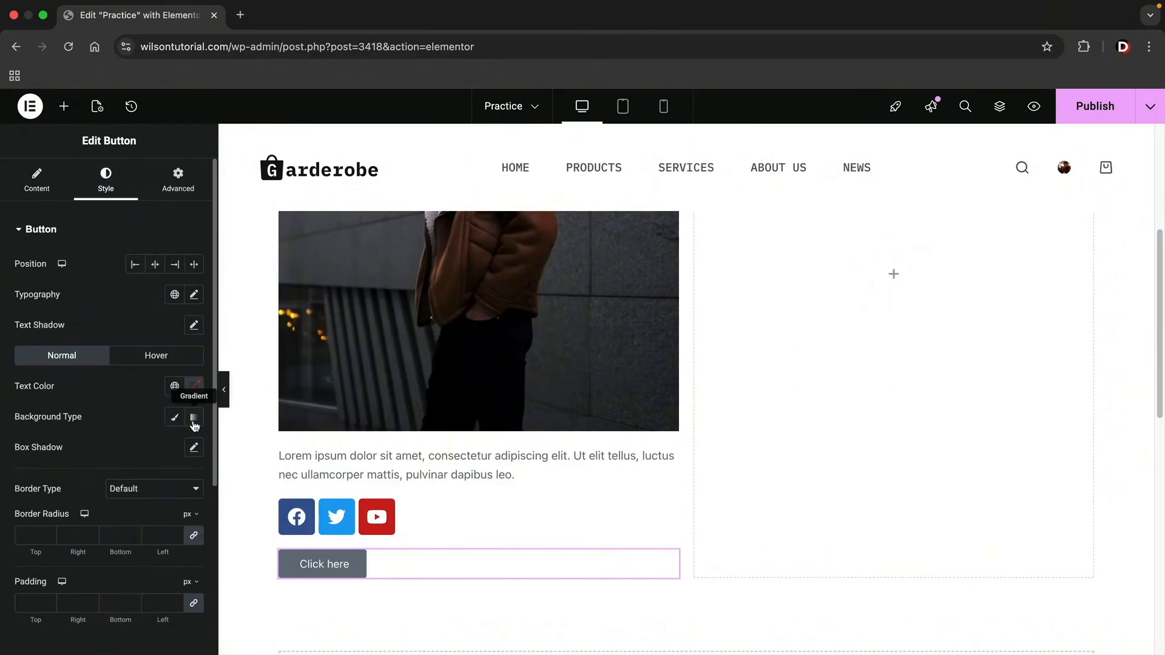
pyautogui.click(174, 417)
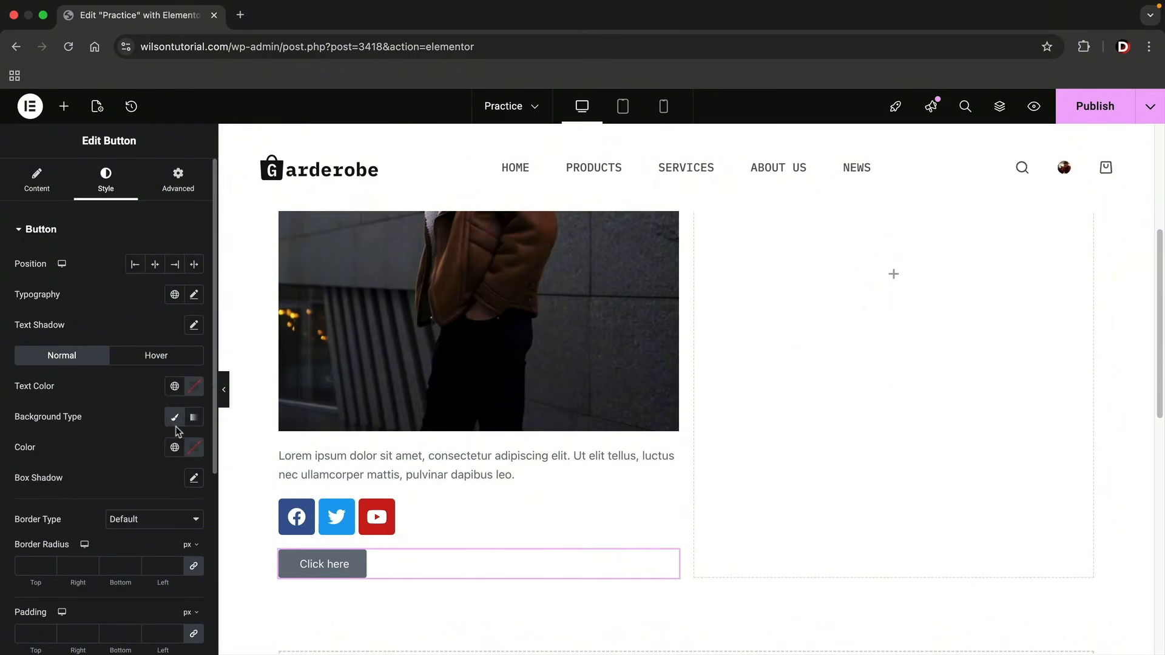
pyautogui.click(195, 447)
pyautogui.moveTo(187, 328); pyautogui.dragTo(110, 388)
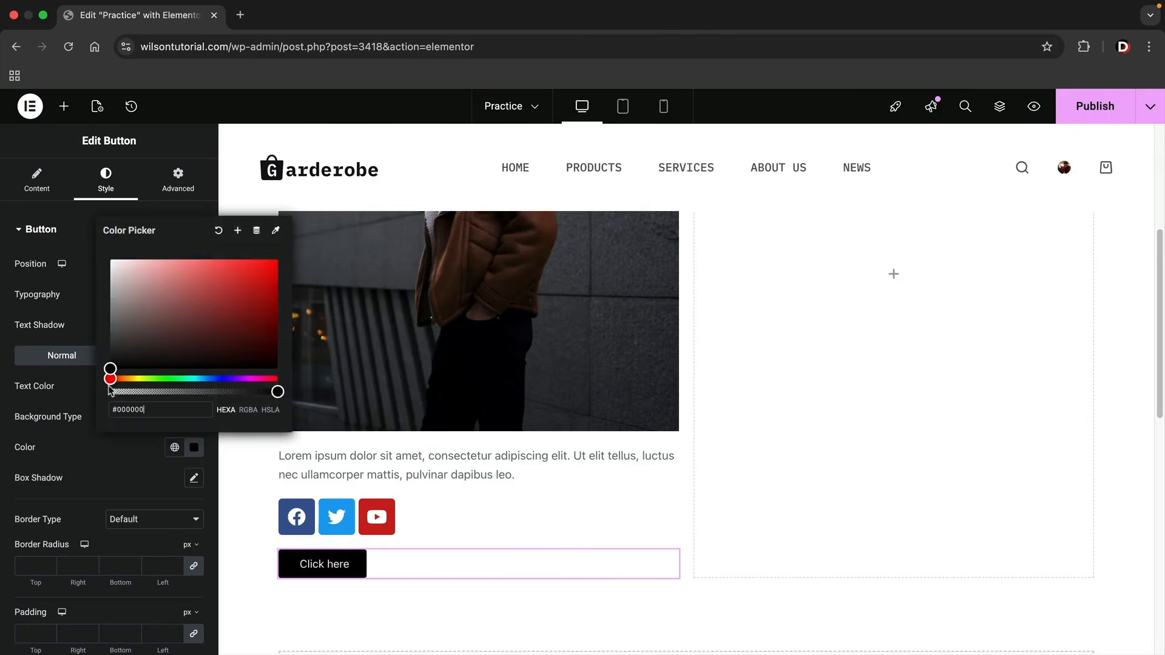
pyautogui.click(83, 394)
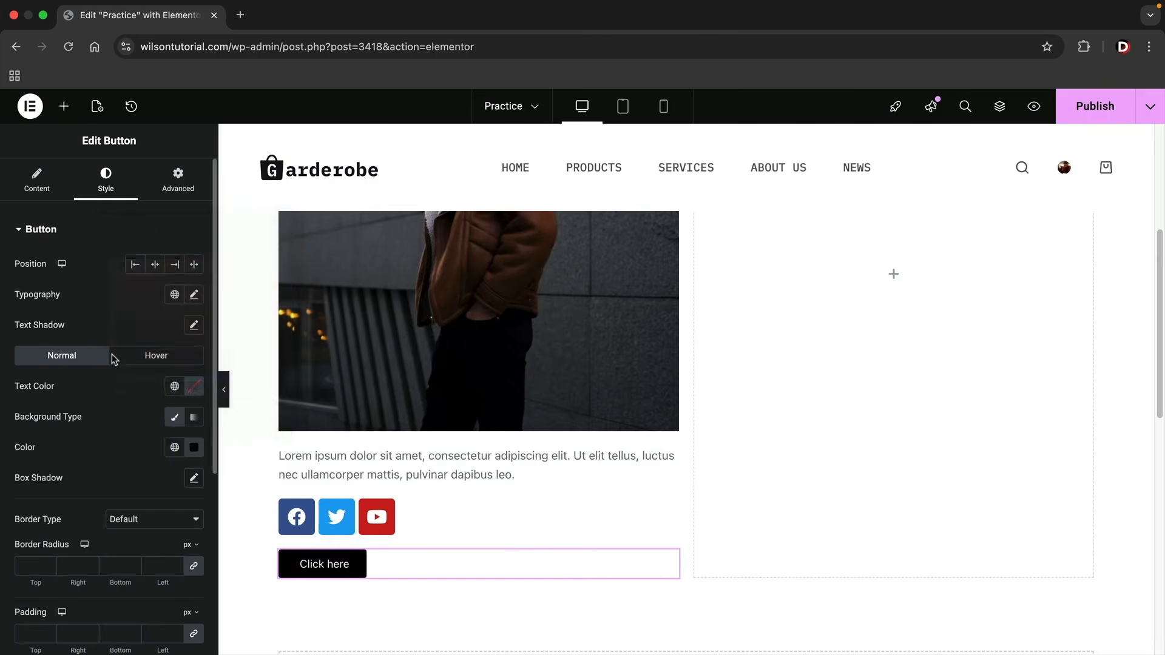
# Set the button's typography to the Poppins family with Bold weight.
pyautogui.click(194, 297)
pyautogui.click(157, 363)
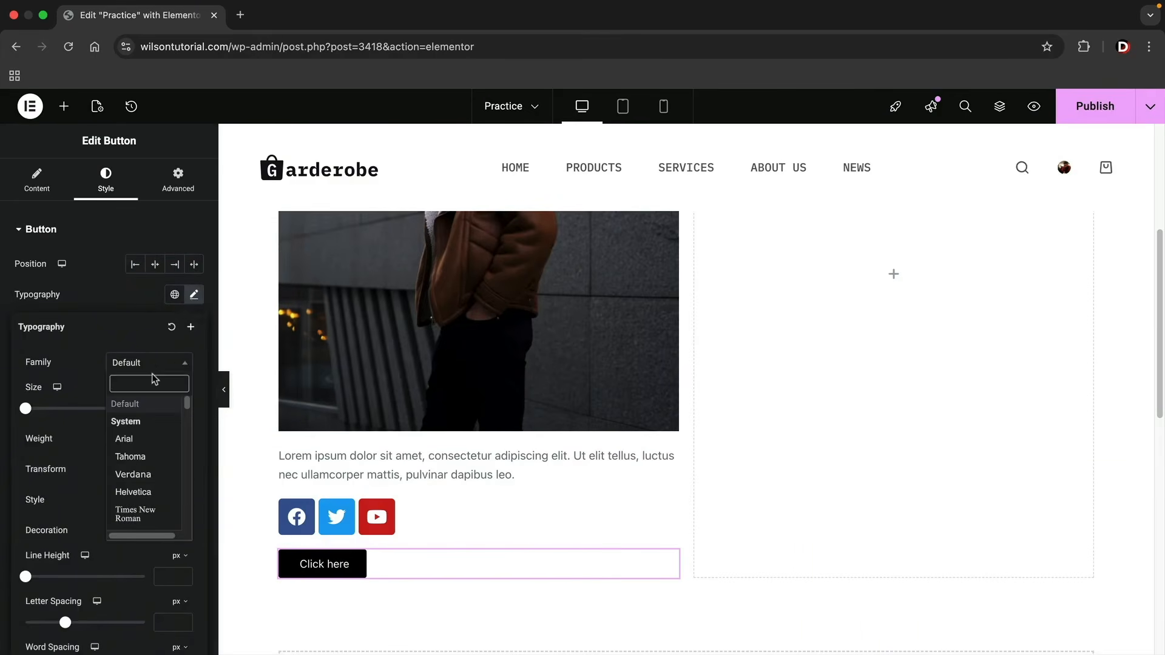
pyautogui.write('popp')
pyautogui.click(143, 422)
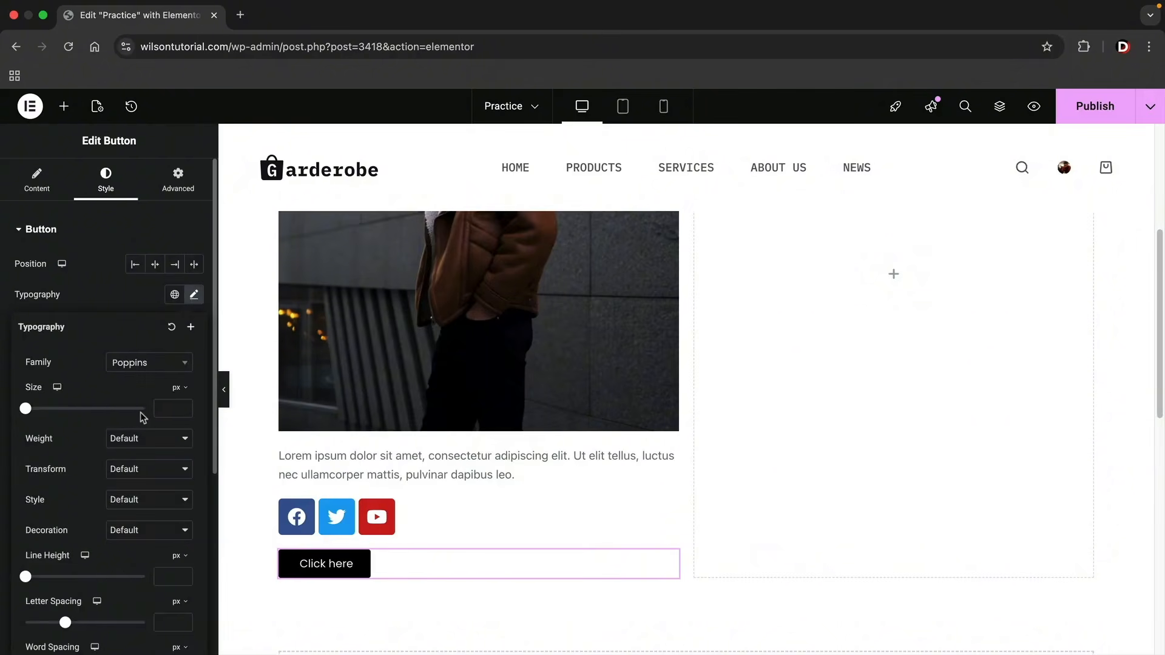
pyautogui.click(135, 446)
pyautogui.click(129, 473)
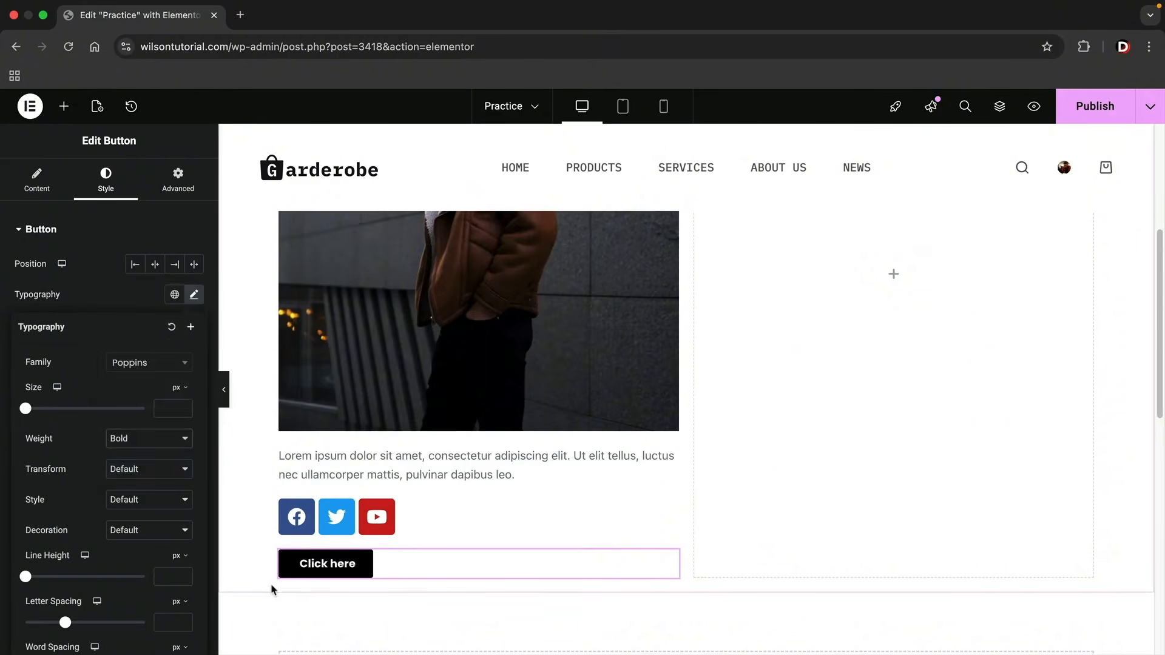
# Link the button to the site's Products page and change its text to "Shop Now".
pyautogui.click(53, 196)
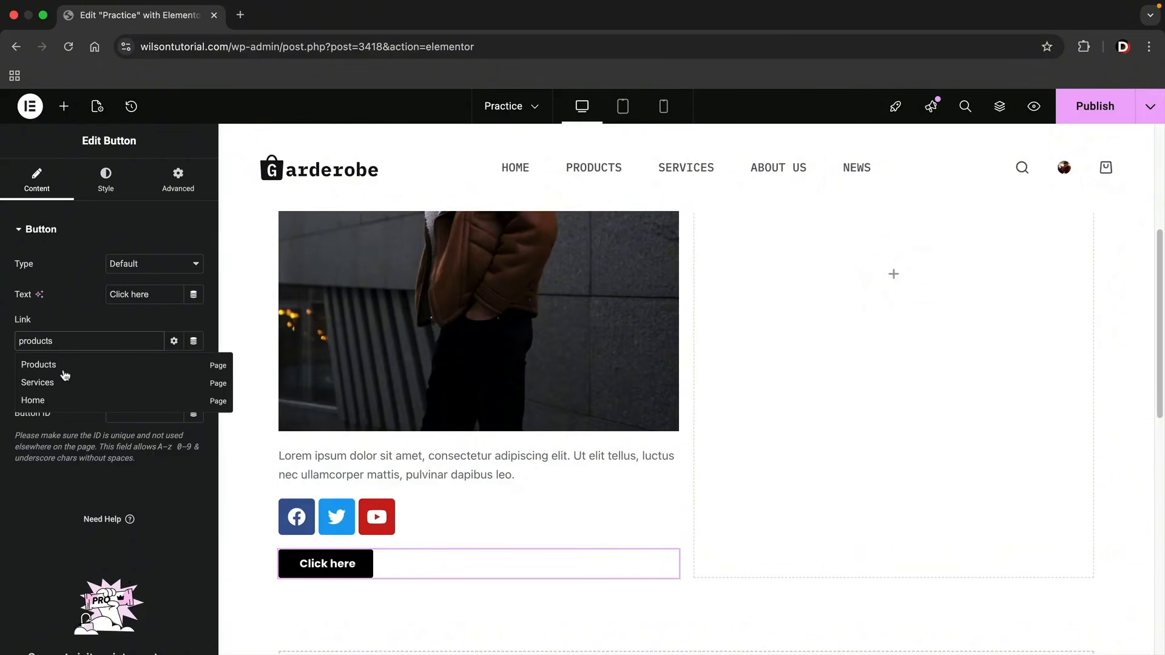
pyautogui.click(51, 367)
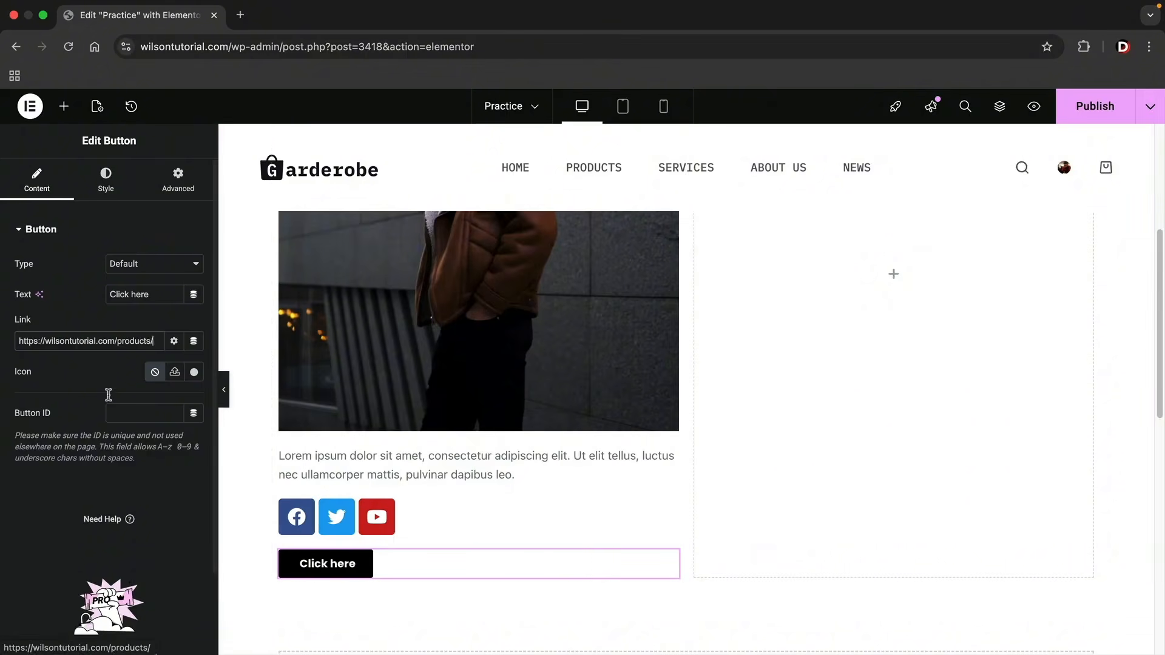
pyautogui.moveTo(151, 294); pyautogui.dragTo(51, 297)
pyautogui.write('Shop Now')
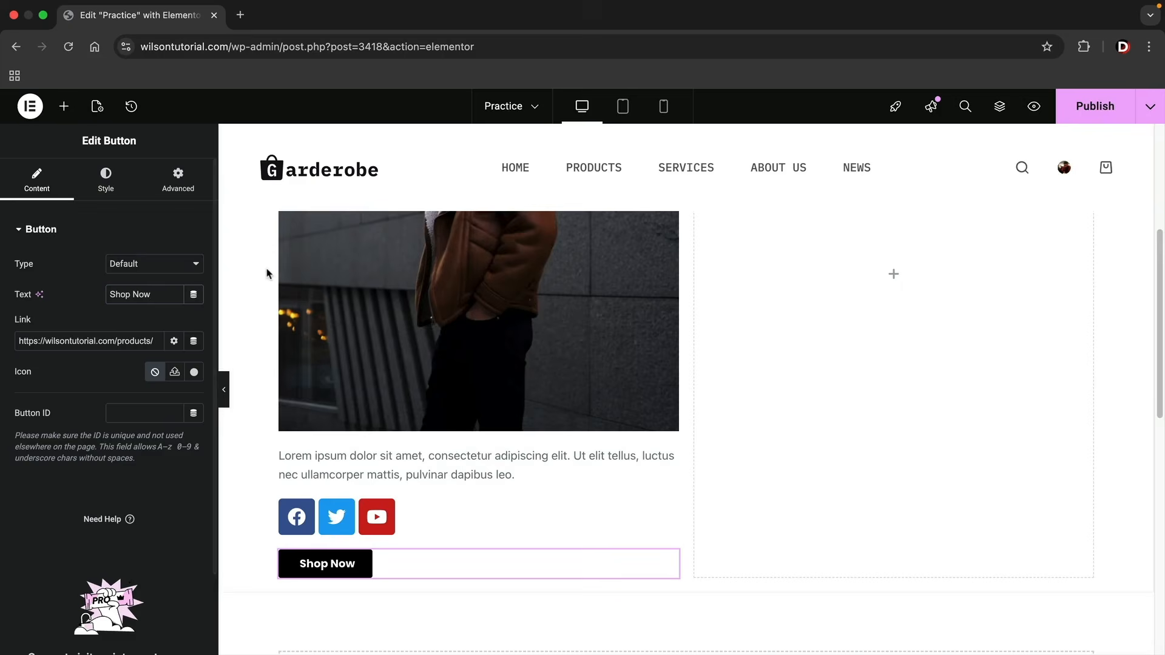
# Duplicate the first column's heading and move the copy into the empty second column.
pyautogui.scroll(5, 423, 416)
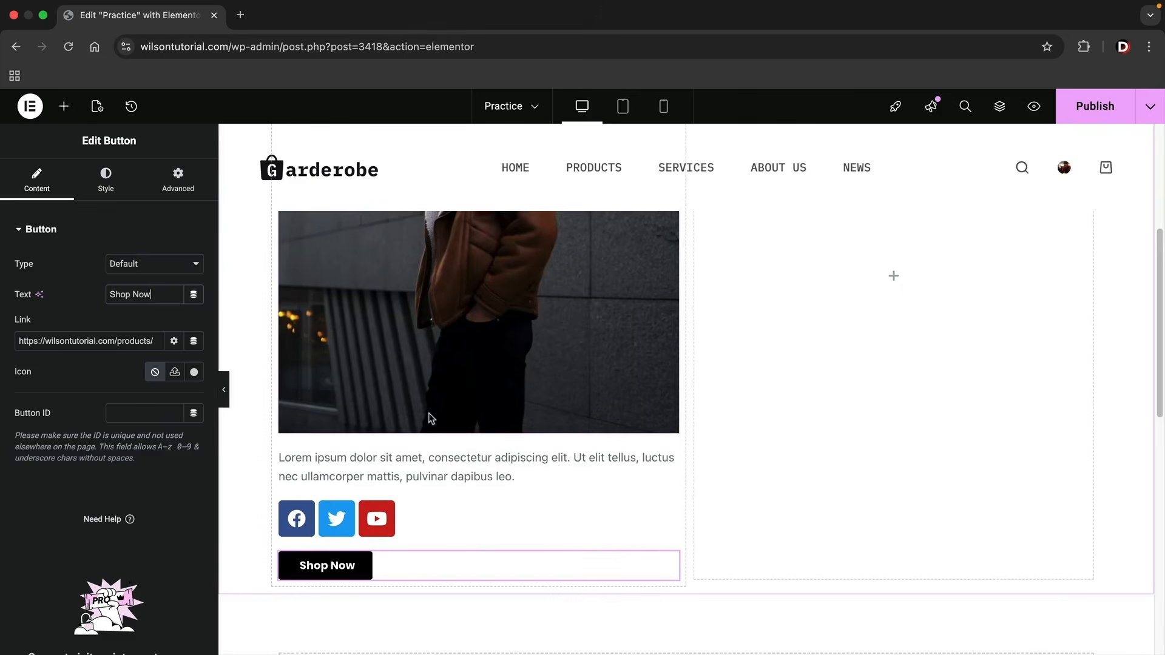
pyautogui.scroll(5, 423, 416)
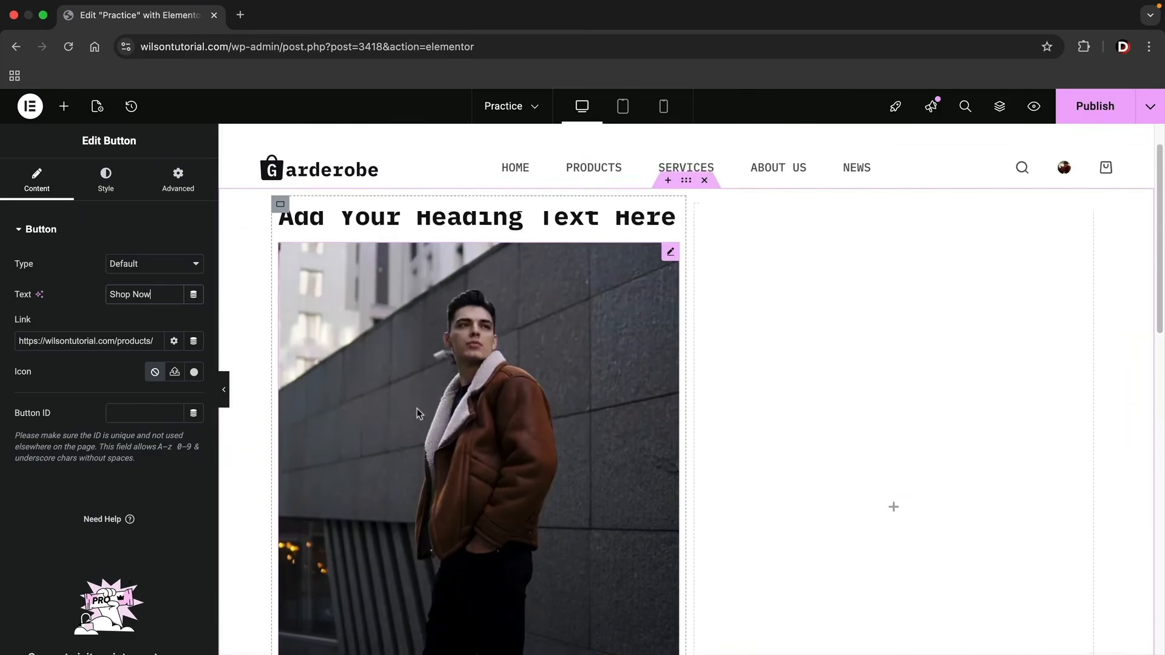
pyautogui.rightClick(418, 271)
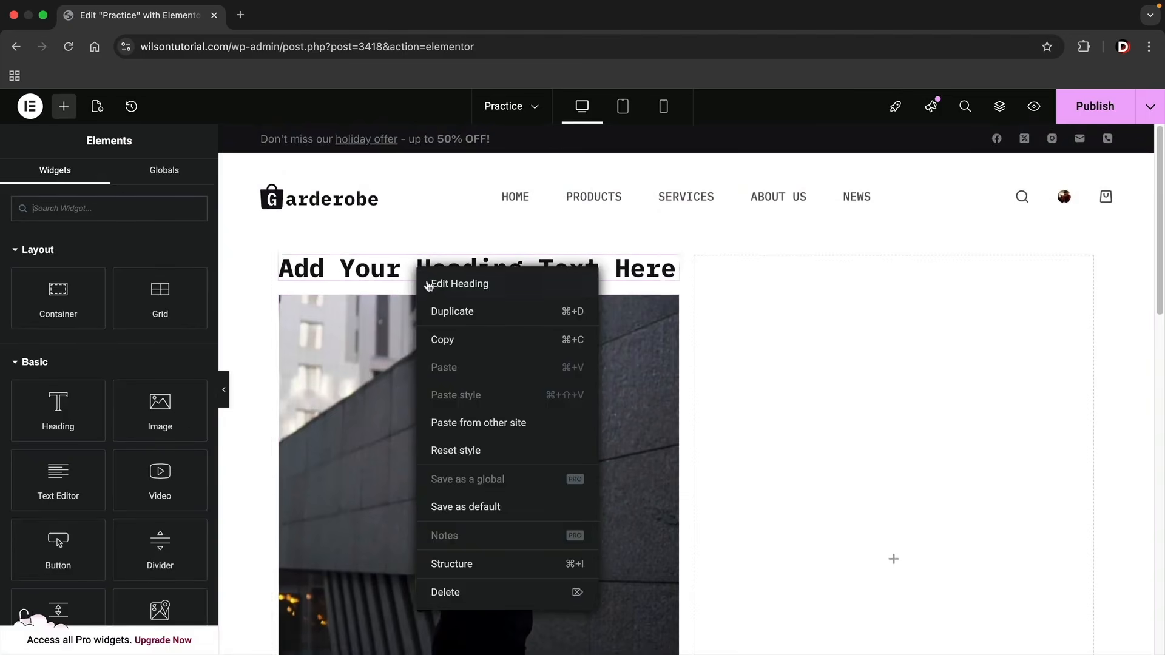
pyautogui.click(442, 311)
pyautogui.moveTo(669, 305); pyautogui.dragTo(848, 536)
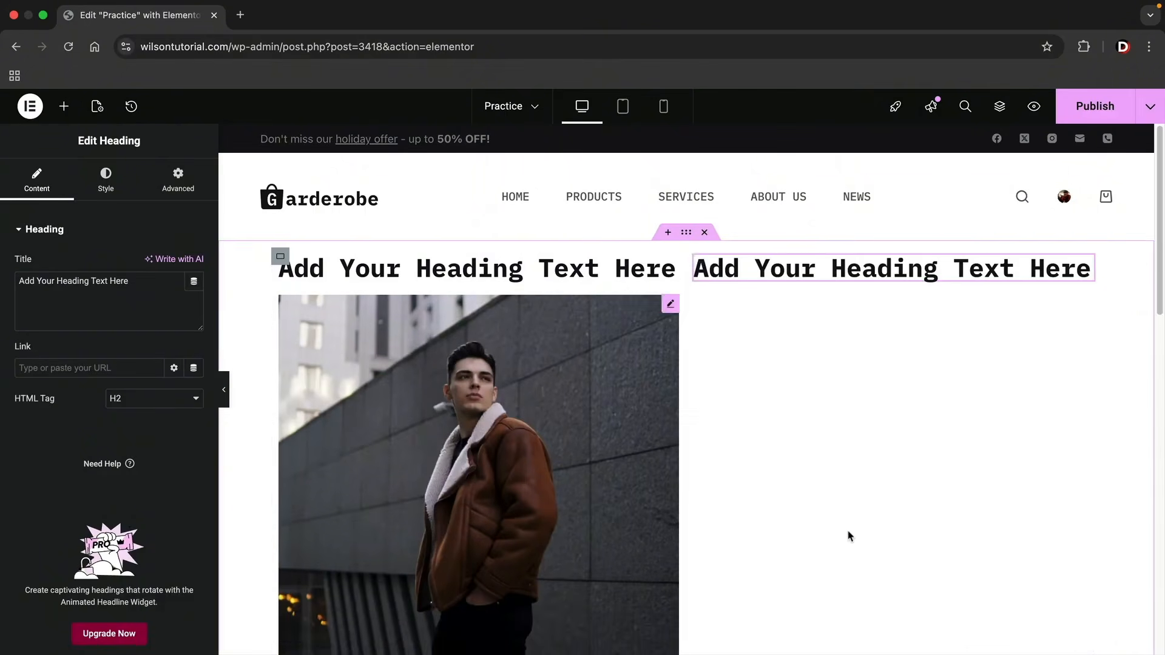
# Duplicate the first column's image and move the copy below the heading in the second column.
pyautogui.scroll(-3, 608, 400)
pyautogui.rightClick(563, 374)
pyautogui.click(595, 357)
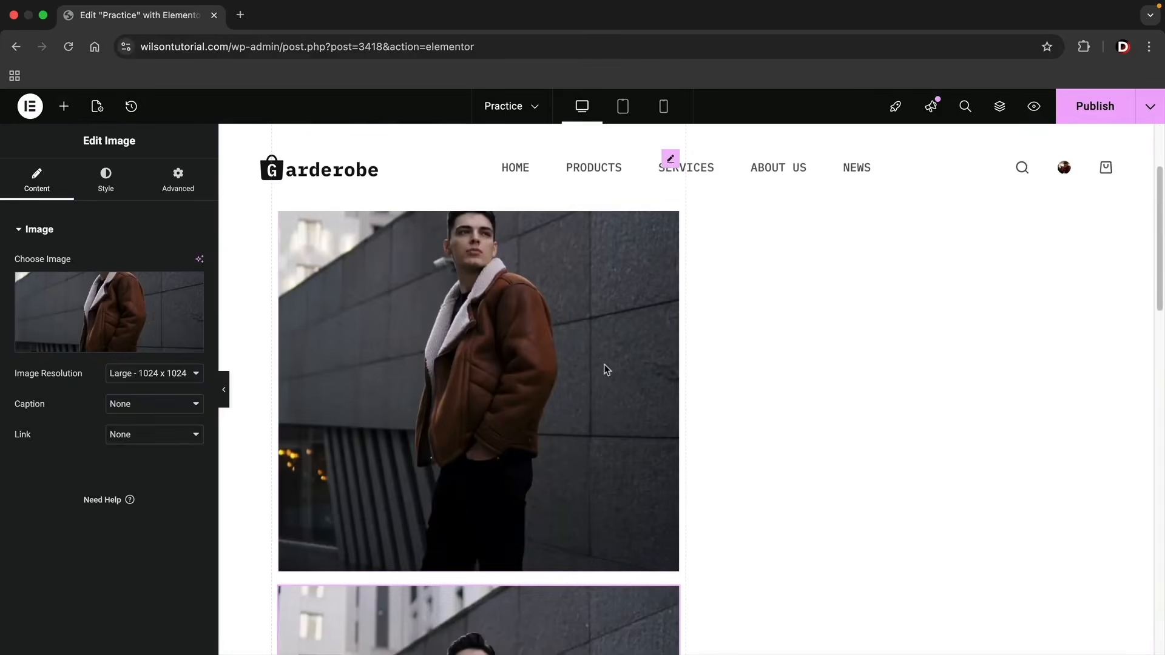
pyautogui.moveTo(625, 359); pyautogui.dragTo(843, 273)
pyautogui.scroll(-5, 781, 381)
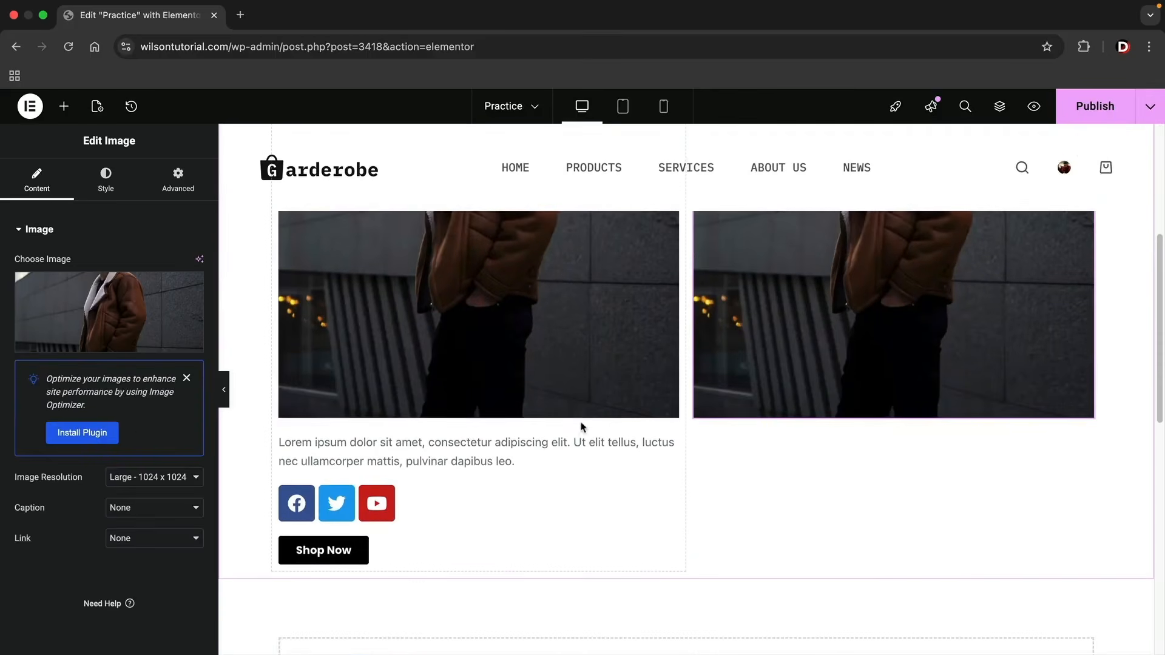
# Duplicate the first column's placeholder text and move the copy below the image in the second column.
pyautogui.rightClick(578, 447)
pyautogui.click(631, 358)
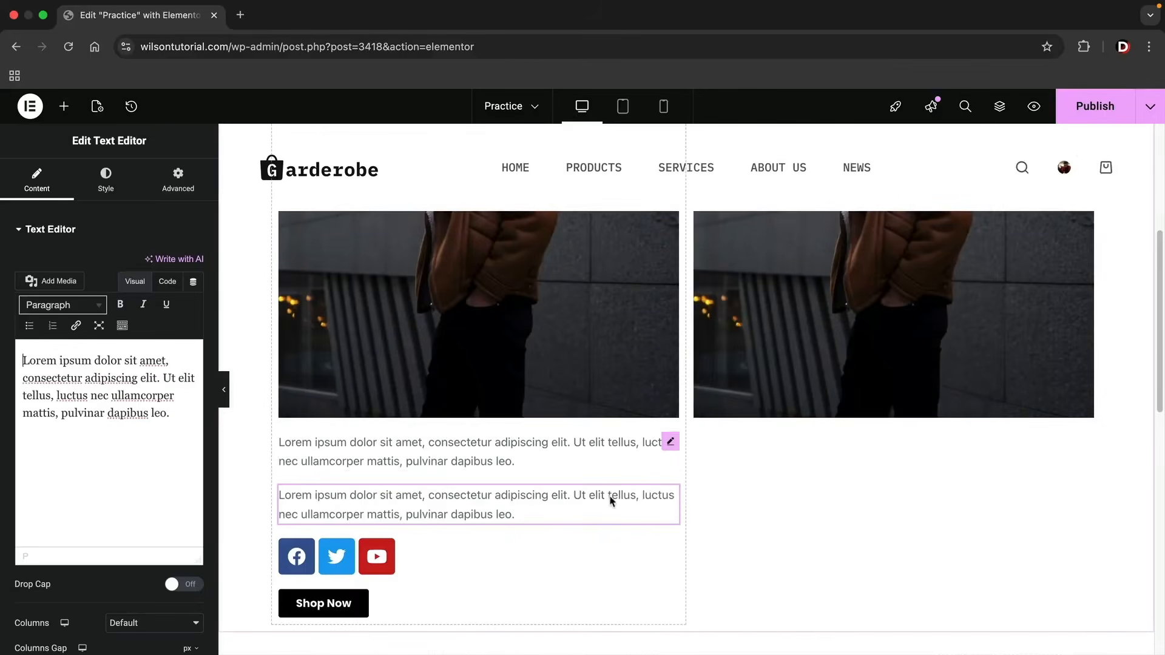
pyautogui.moveTo(670, 494); pyautogui.dragTo(765, 410)
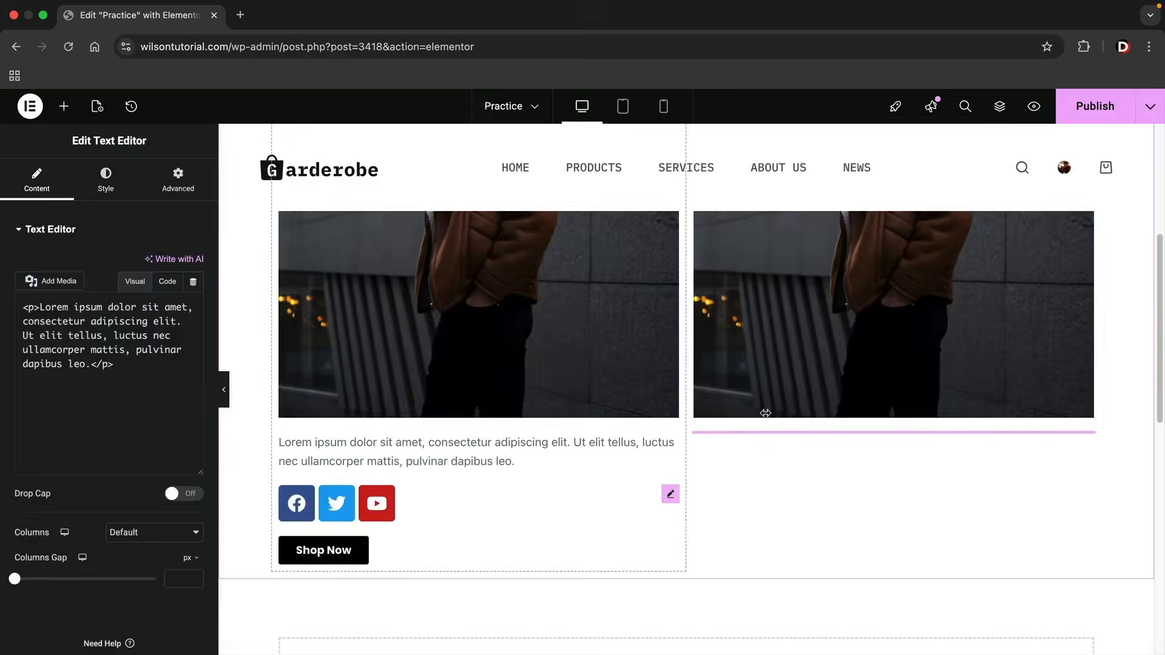
pyautogui.rightClick(442, 498)
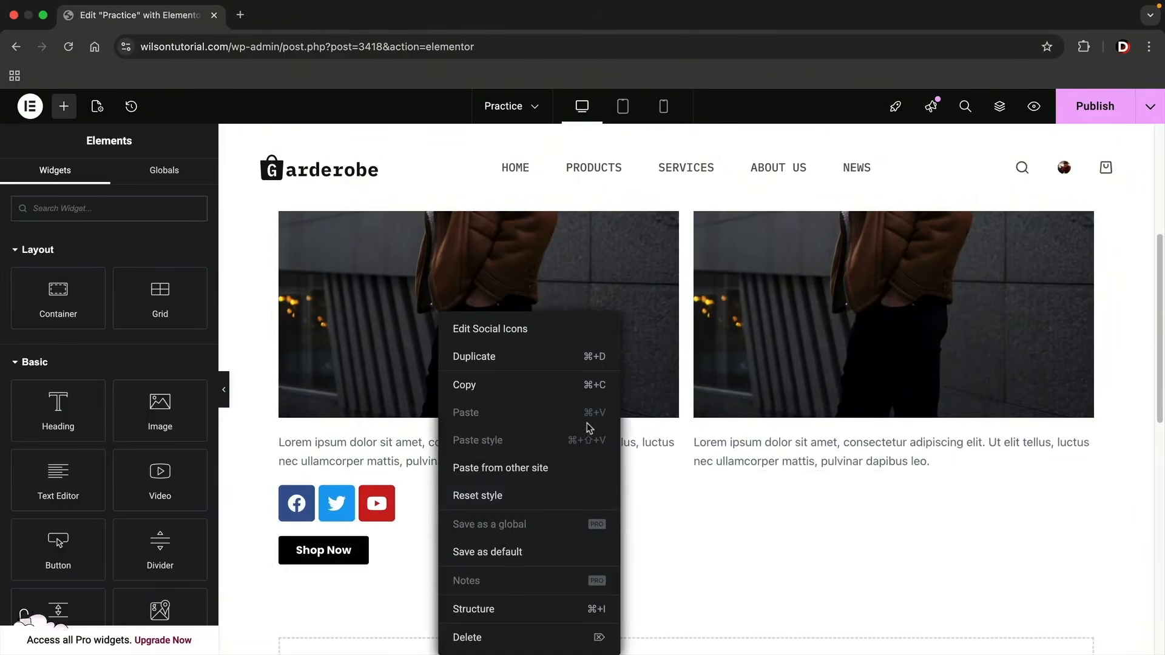
pyautogui.click(715, 468)
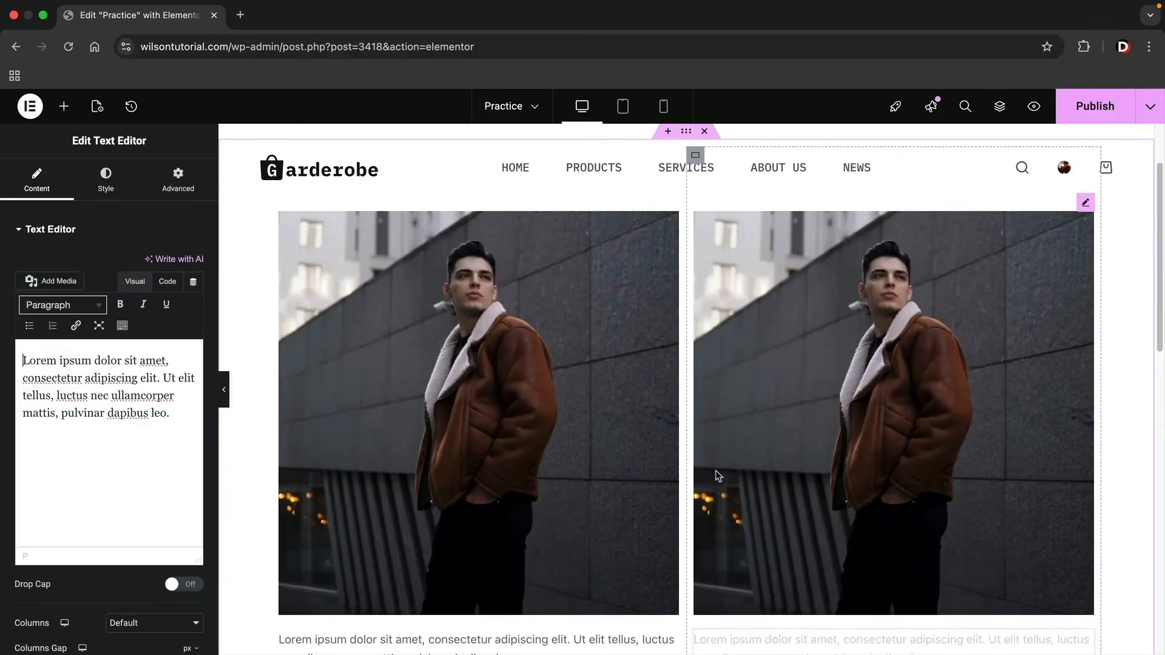
pyautogui.scroll(2, 714, 471)
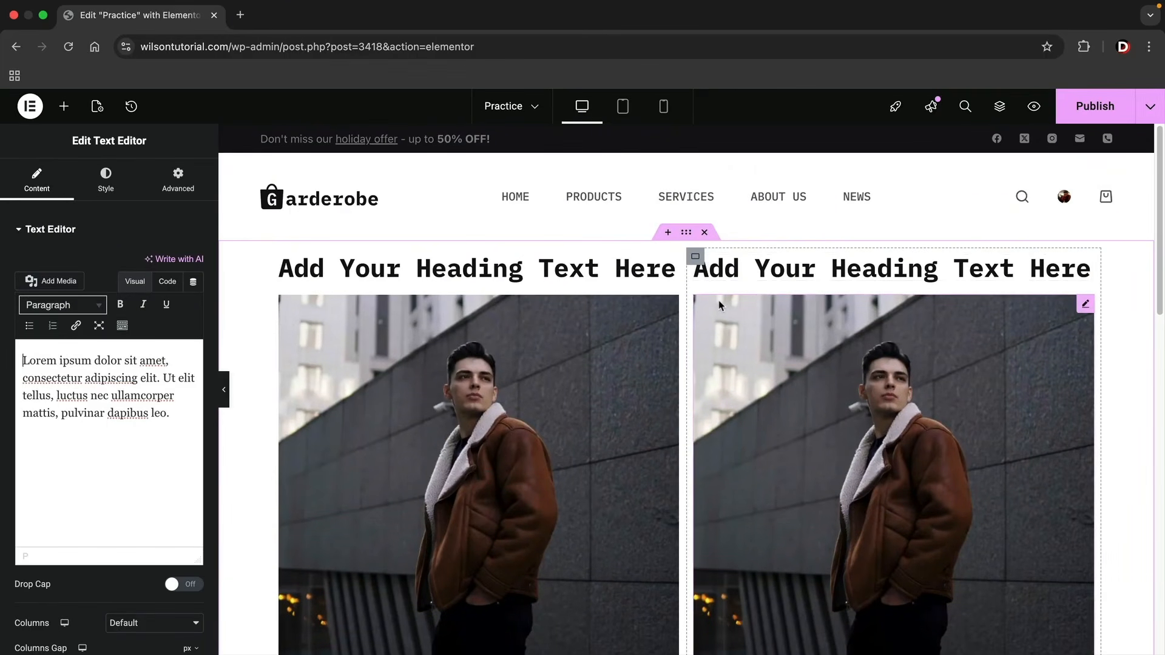
pyautogui.scroll(-1, 697, 328)
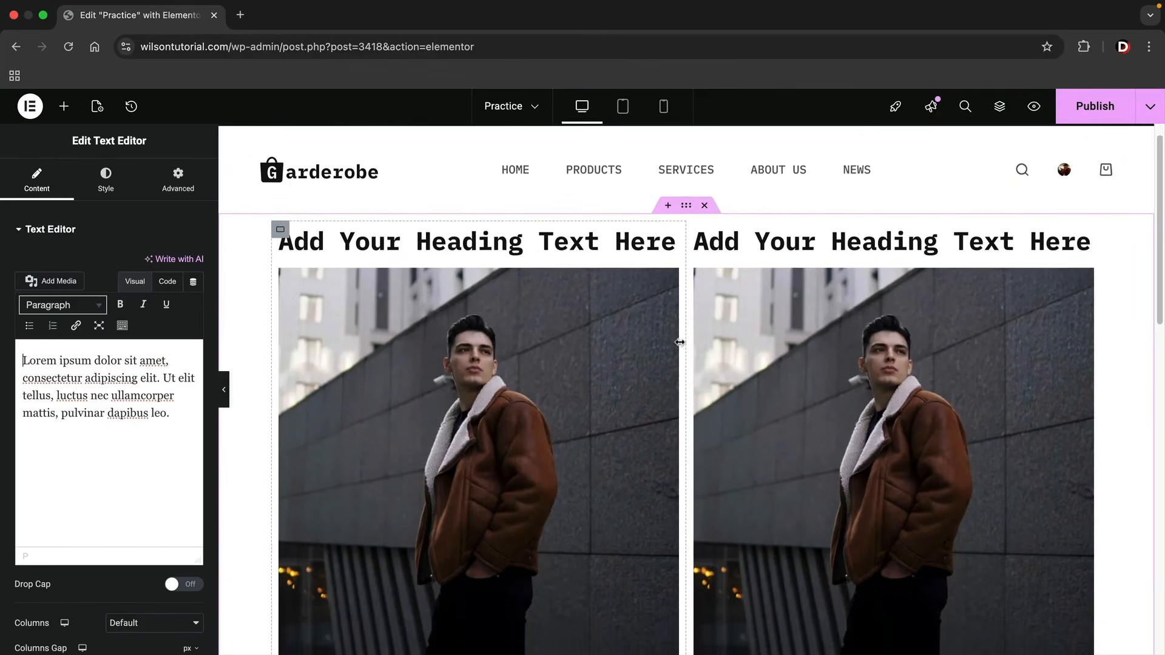
# Duplicate the first column's entire container together with all its widgets.
pyautogui.scroll(1, 512, 318)
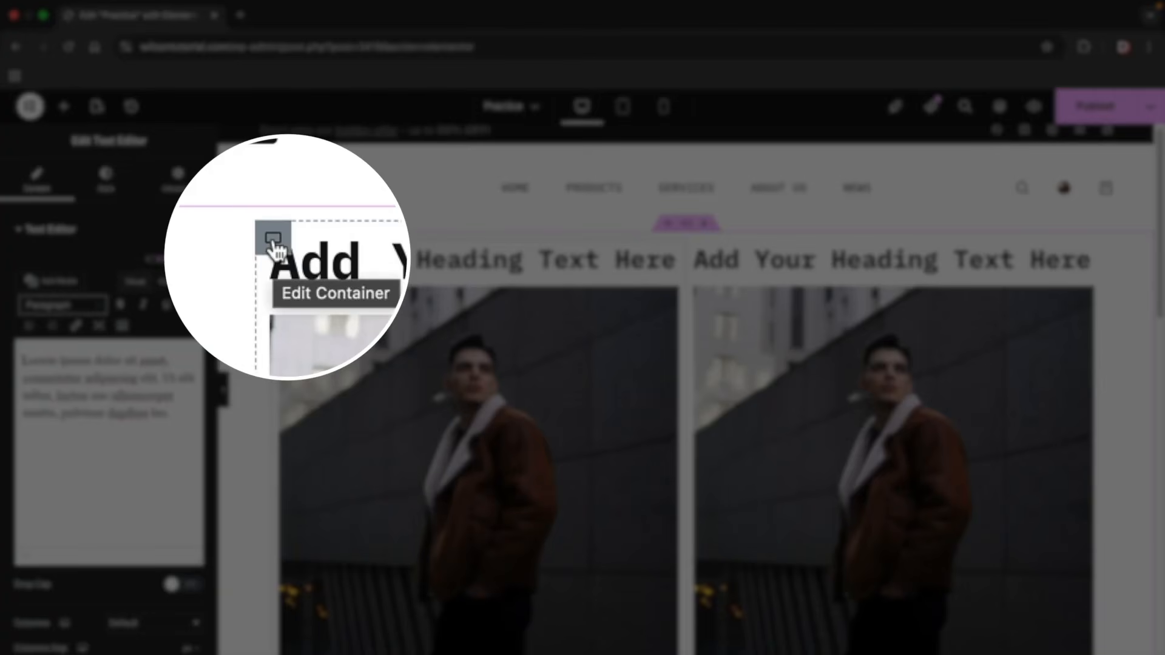
pyautogui.rightClick(282, 243)
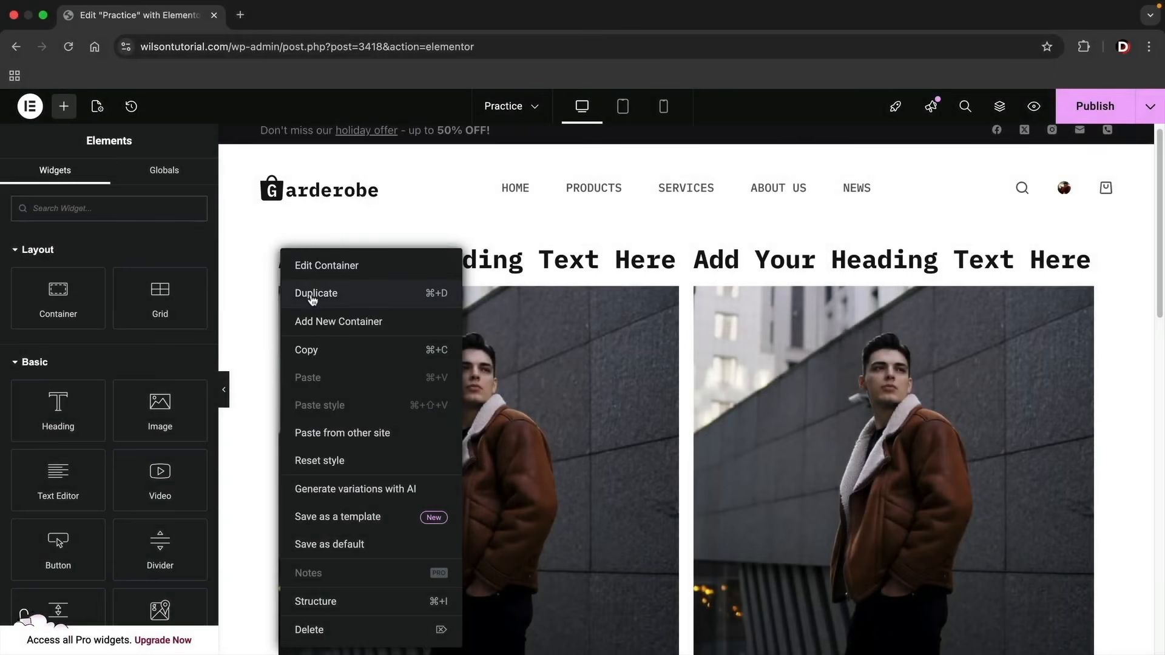
pyautogui.click(312, 293)
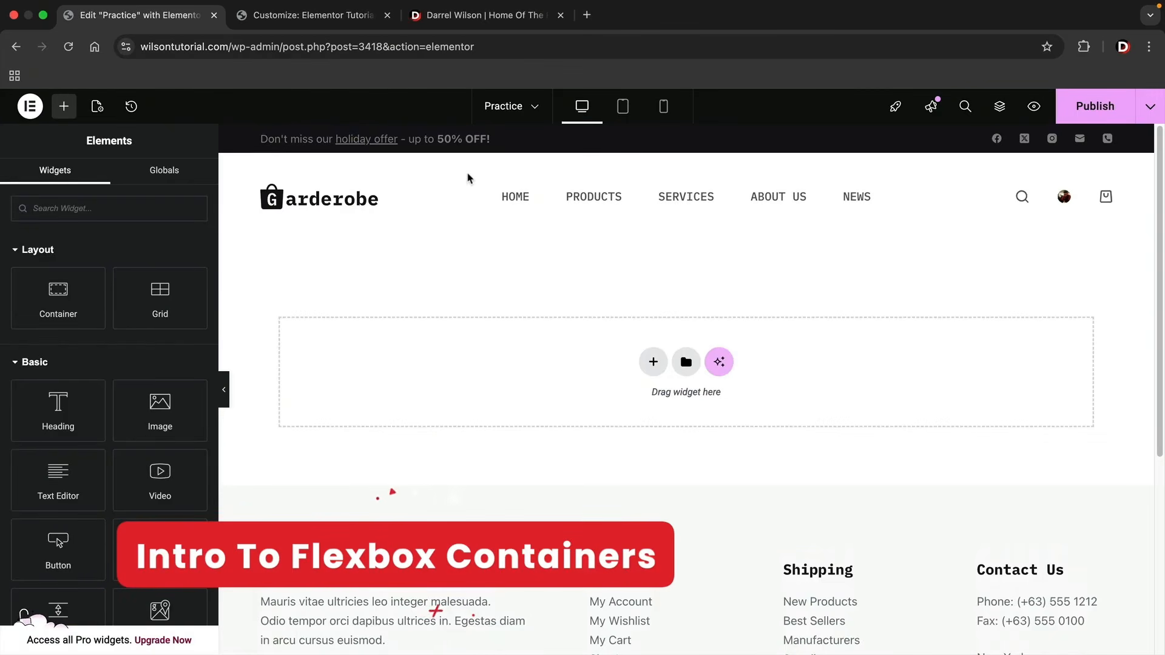
# Switch to the WordPress tutorials home page and examine how its hero section arranges the tagline, heading, text and buttons in two columns.
pyautogui.click(485, 14)
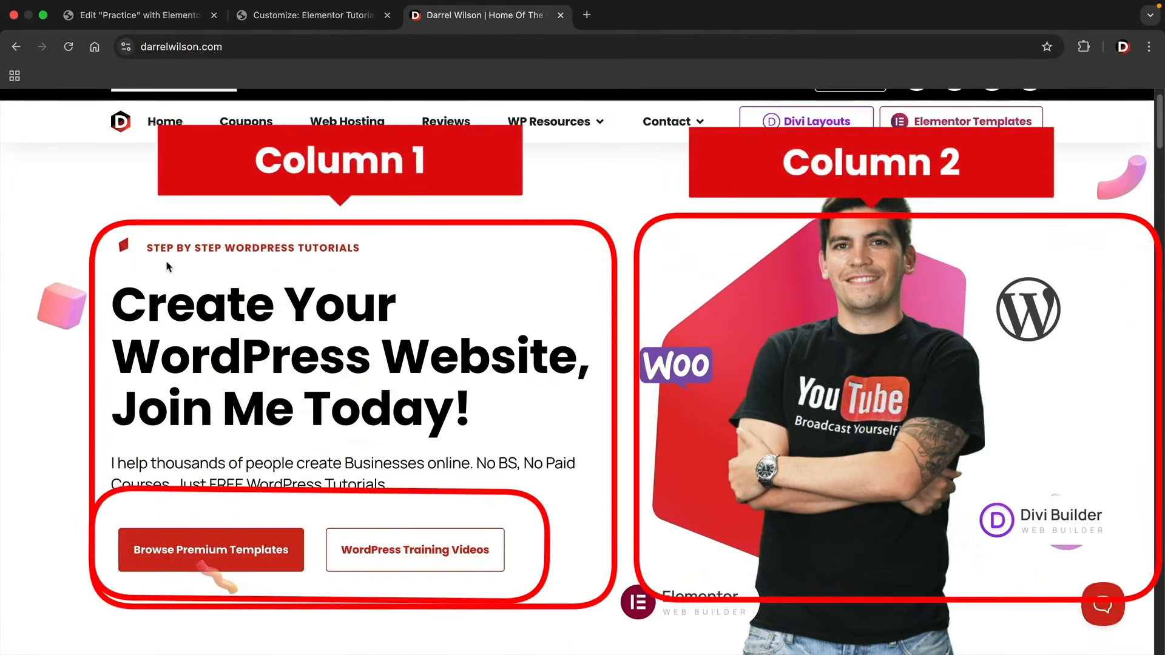
pyautogui.moveTo(159, 247); pyautogui.dragTo(338, 249)
pyautogui.moveTo(190, 355); pyautogui.dragTo(391, 406)
pyautogui.moveTo(218, 463); pyautogui.dragTo(375, 485)
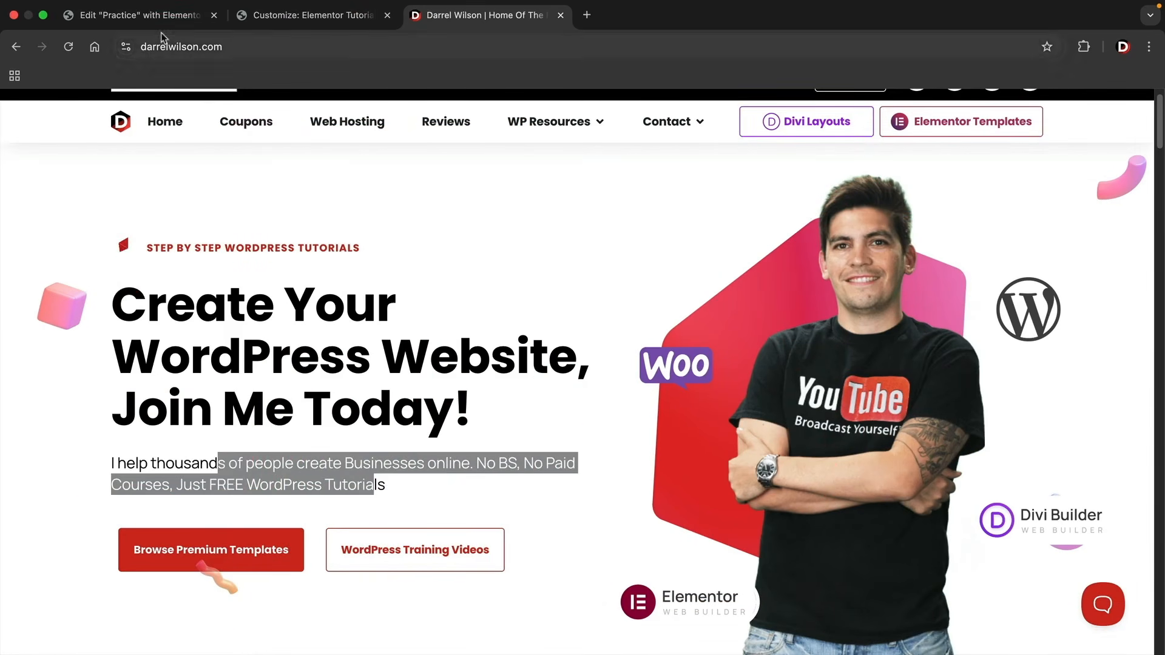
# Switch back to the Practice page editor and add a flexbox container with two equal columns.
pyautogui.click(162, 24)
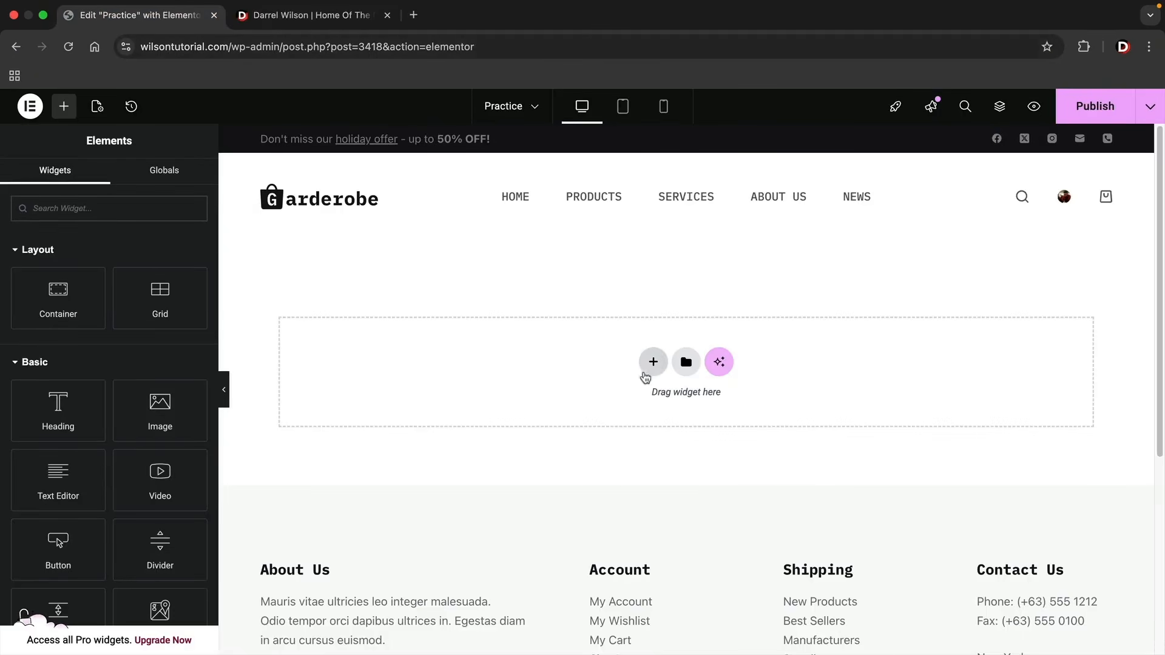
pyautogui.click(653, 363)
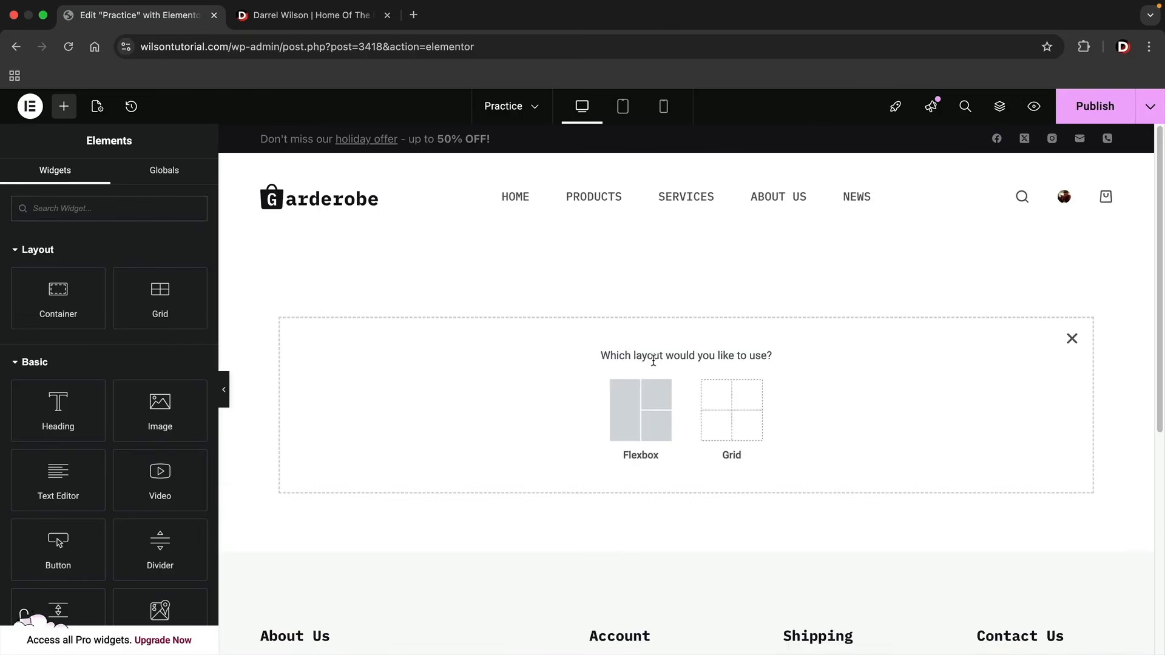
pyautogui.click(629, 403)
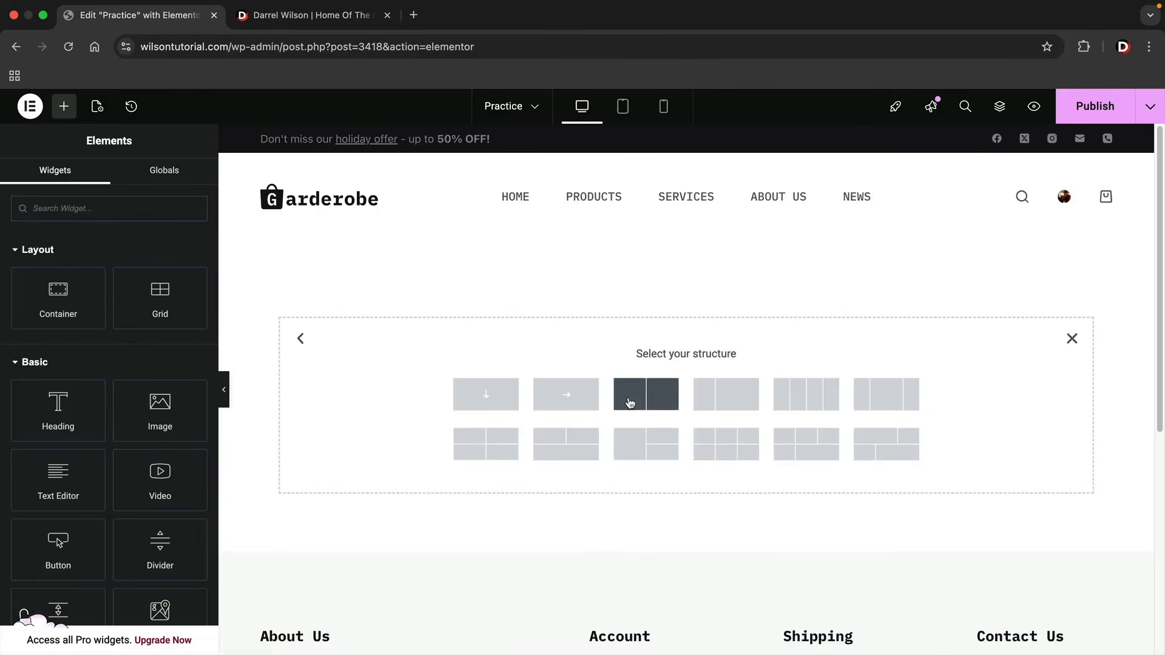
pyautogui.click(663, 395)
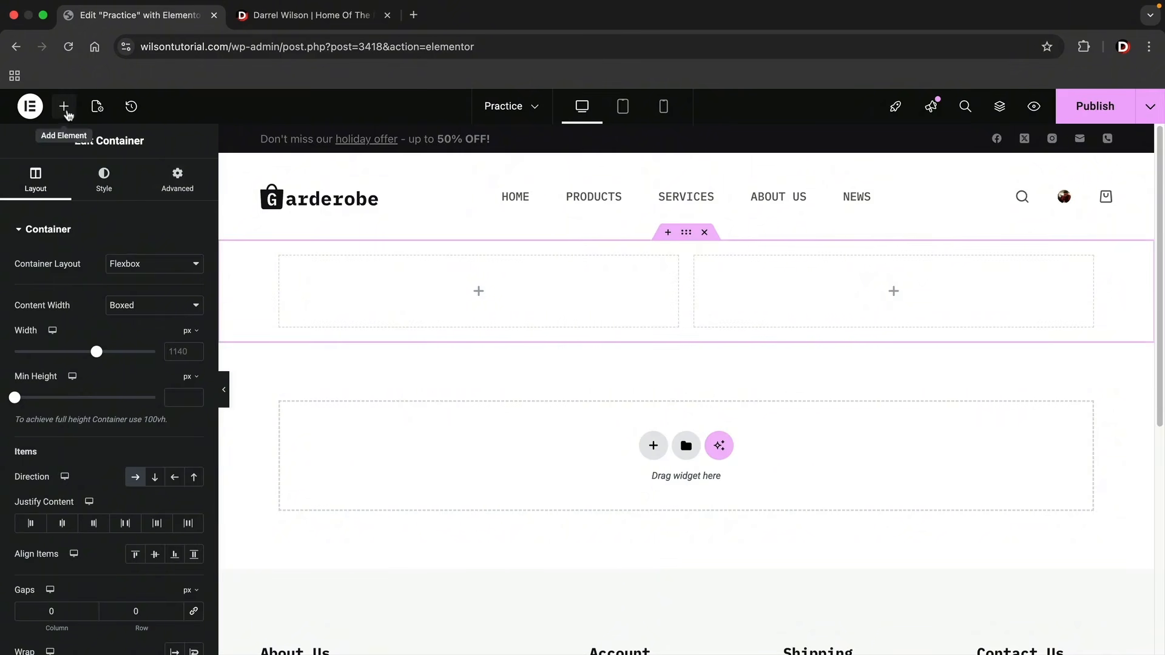
# Add a text editor widget to the first column and shorten its text to "Lorem ipsum dolor sit amet".
pyautogui.click(64, 107)
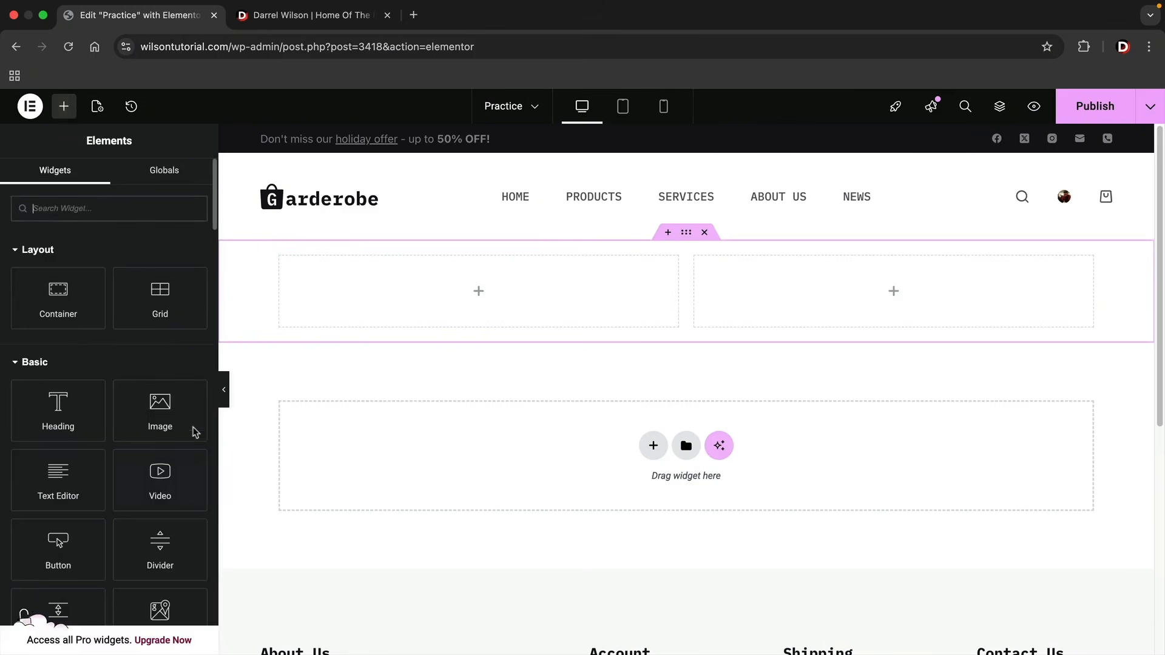
pyautogui.moveTo(57, 486); pyautogui.dragTo(363, 302)
pyautogui.moveTo(173, 413); pyautogui.dragTo(167, 364)
pyautogui.press('BackSpace')
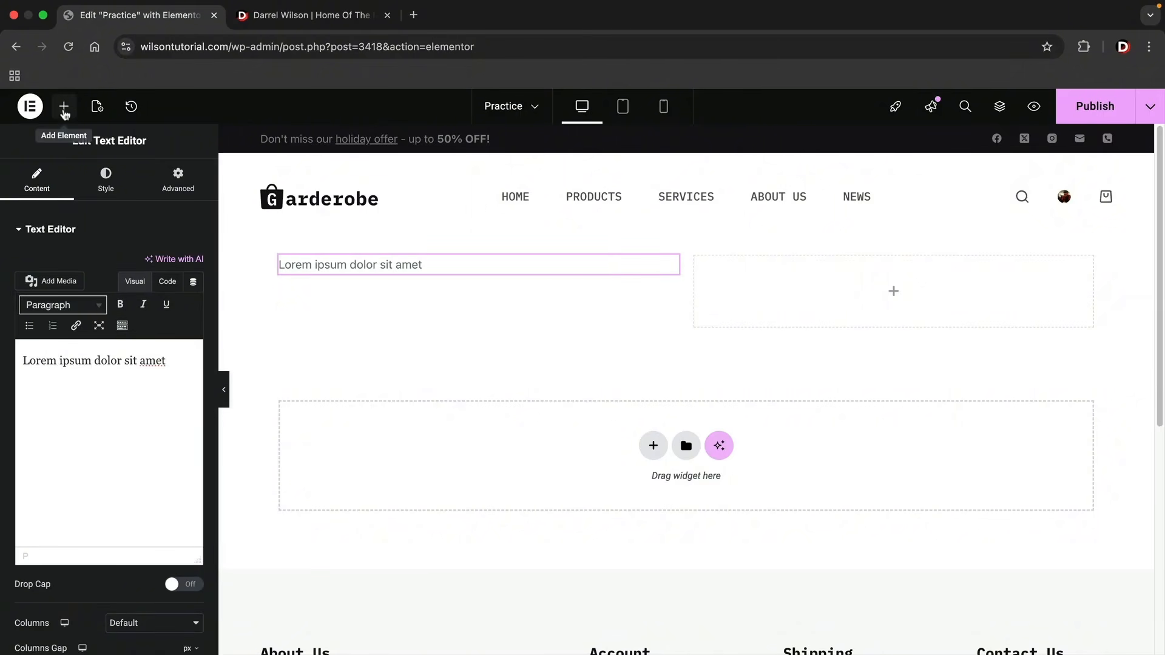
# Add a heading below the short tagline in the first column and another text editor below the heading.
pyautogui.click(64, 106)
pyautogui.moveTo(58, 408); pyautogui.dragTo(358, 285)
pyautogui.click(63, 106)
pyautogui.moveTo(50, 484); pyautogui.dragTo(356, 357)
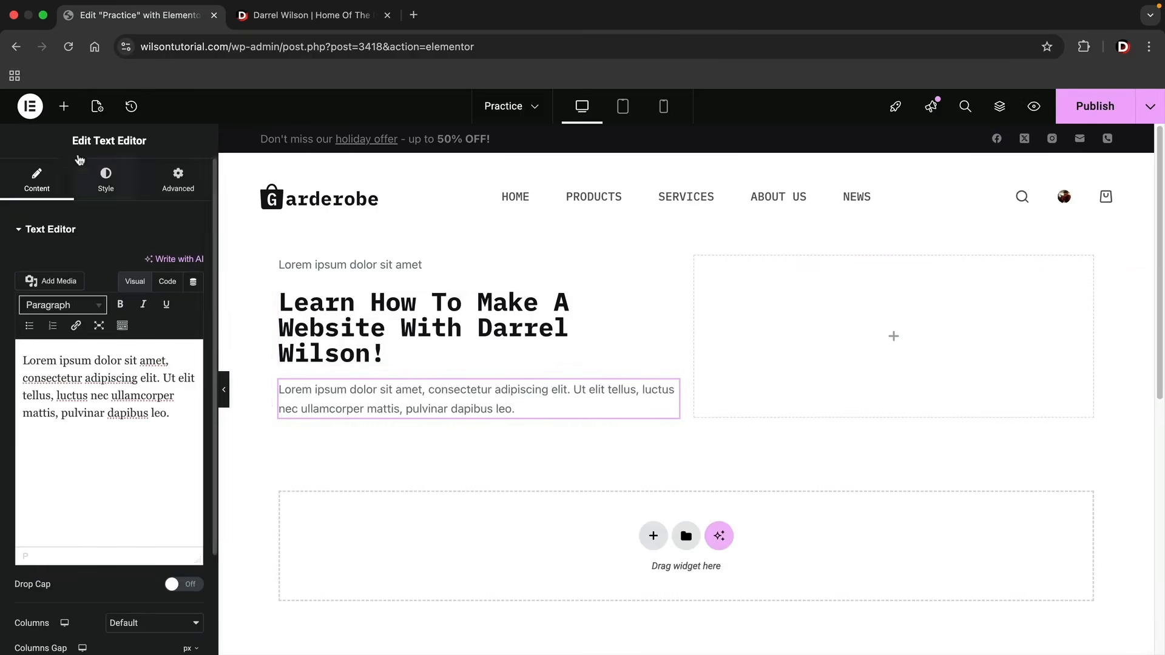
# Add two button widgets directly below the paragraph in the first column.
pyautogui.click(64, 106)
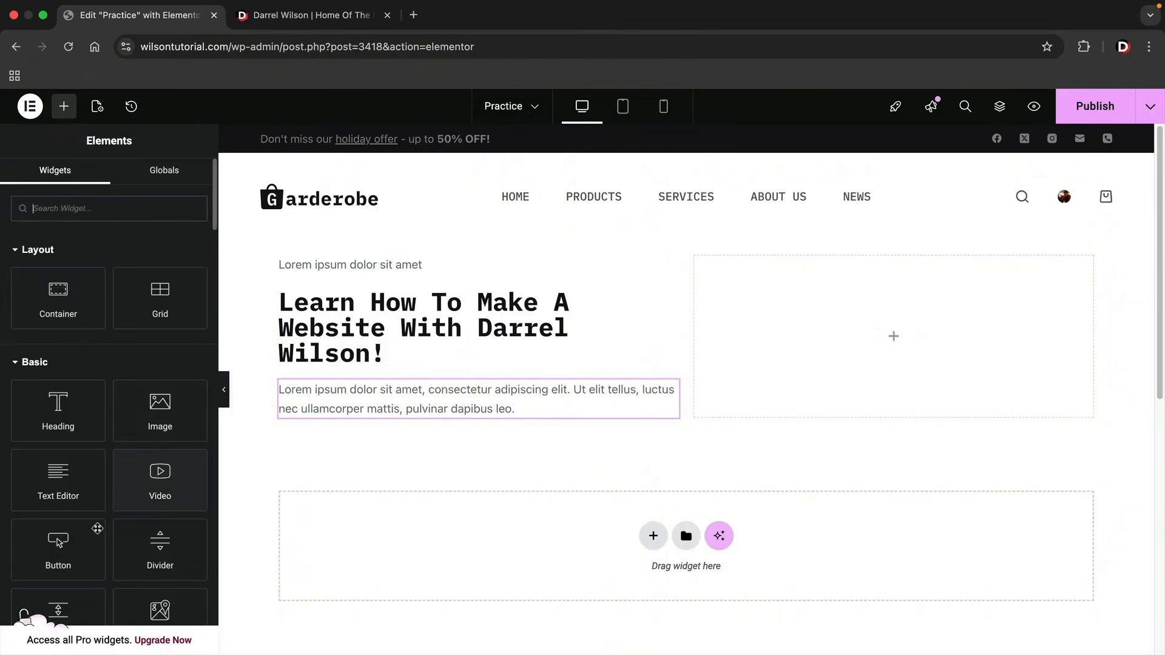
pyautogui.moveTo(97, 529); pyautogui.dragTo(341, 412)
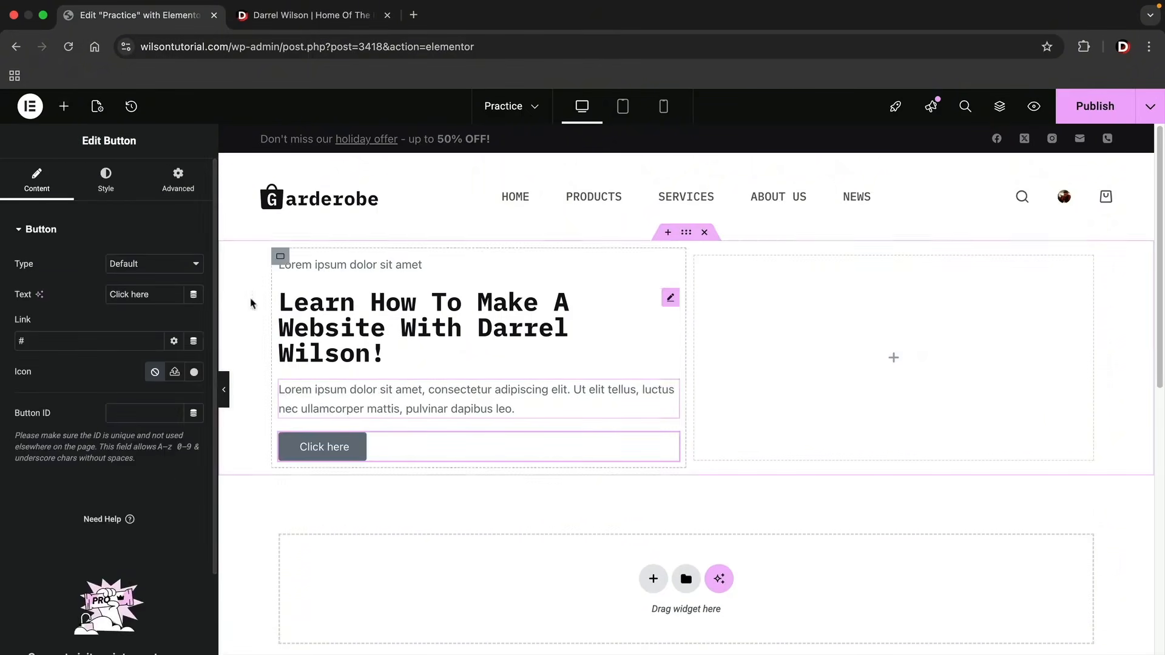
pyautogui.click(64, 106)
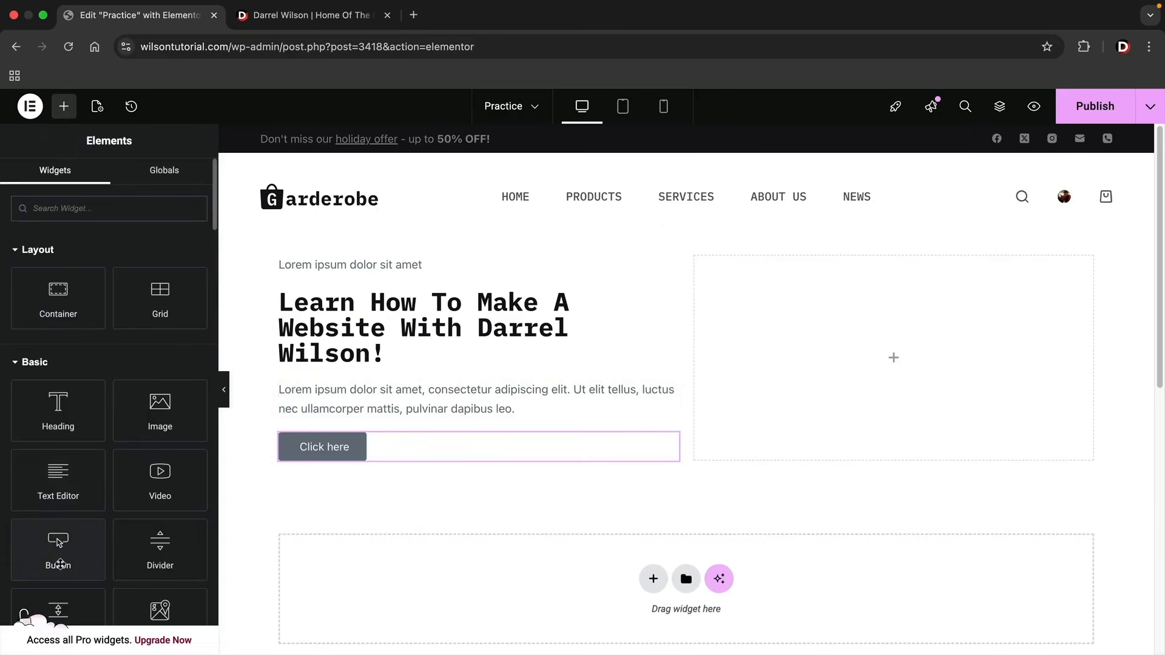
pyautogui.moveTo(59, 542); pyautogui.dragTo(351, 458)
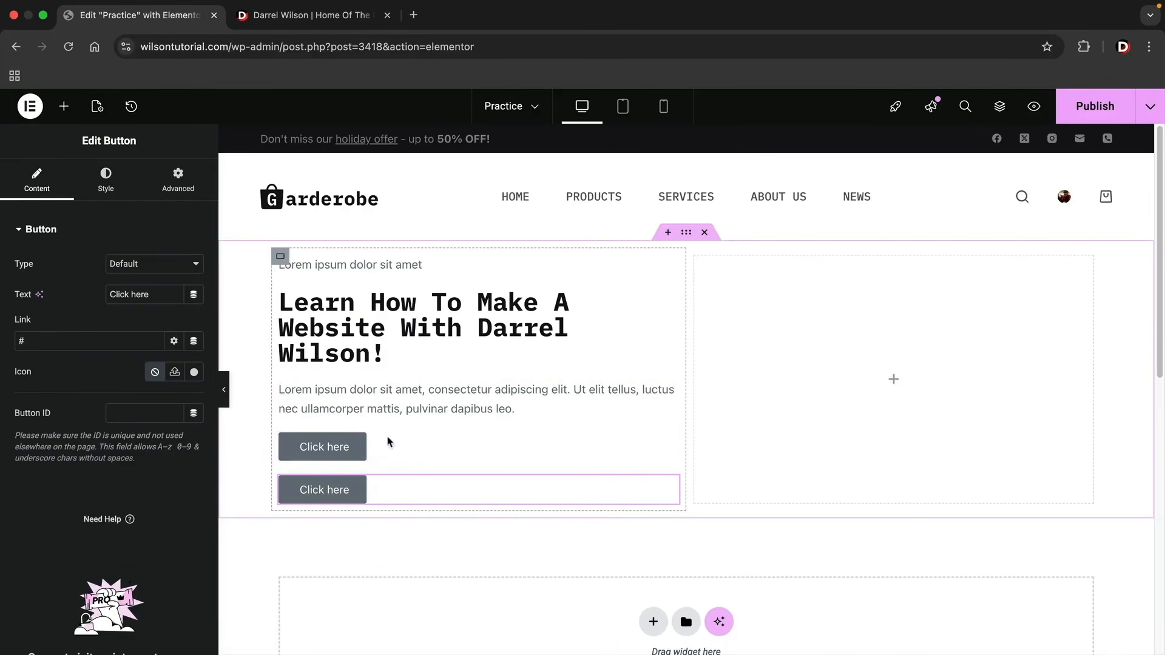
# Compare the button arrangement with the reference home page, and delete both buttons from the first column.
pyautogui.click(315, 15)
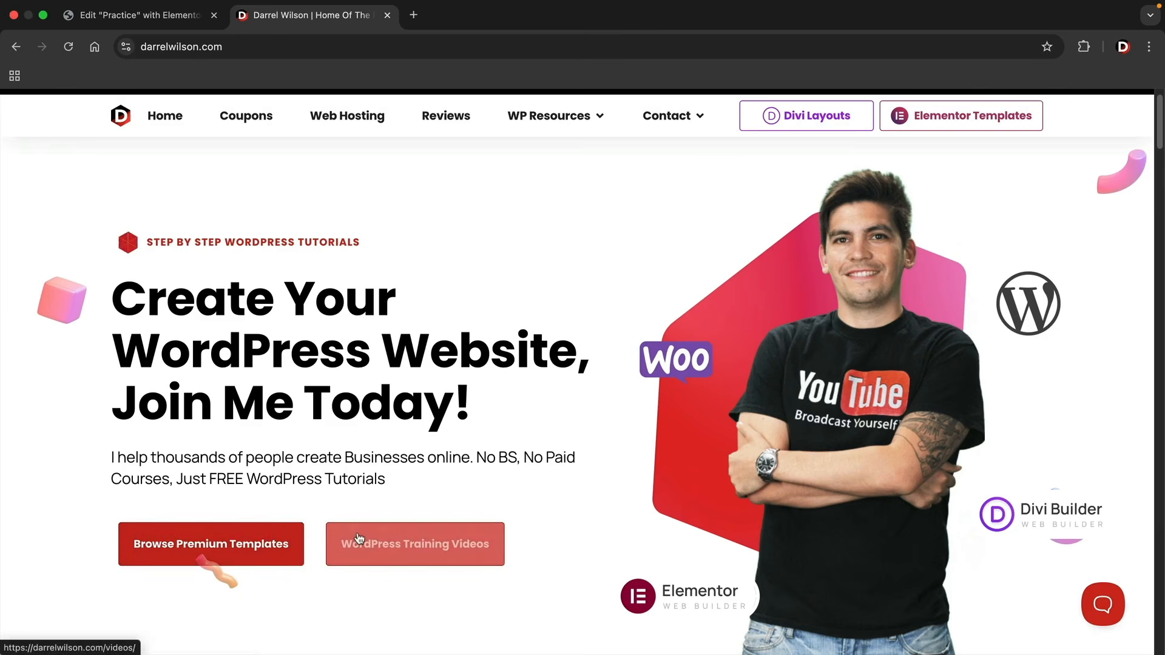
pyautogui.click(176, 16)
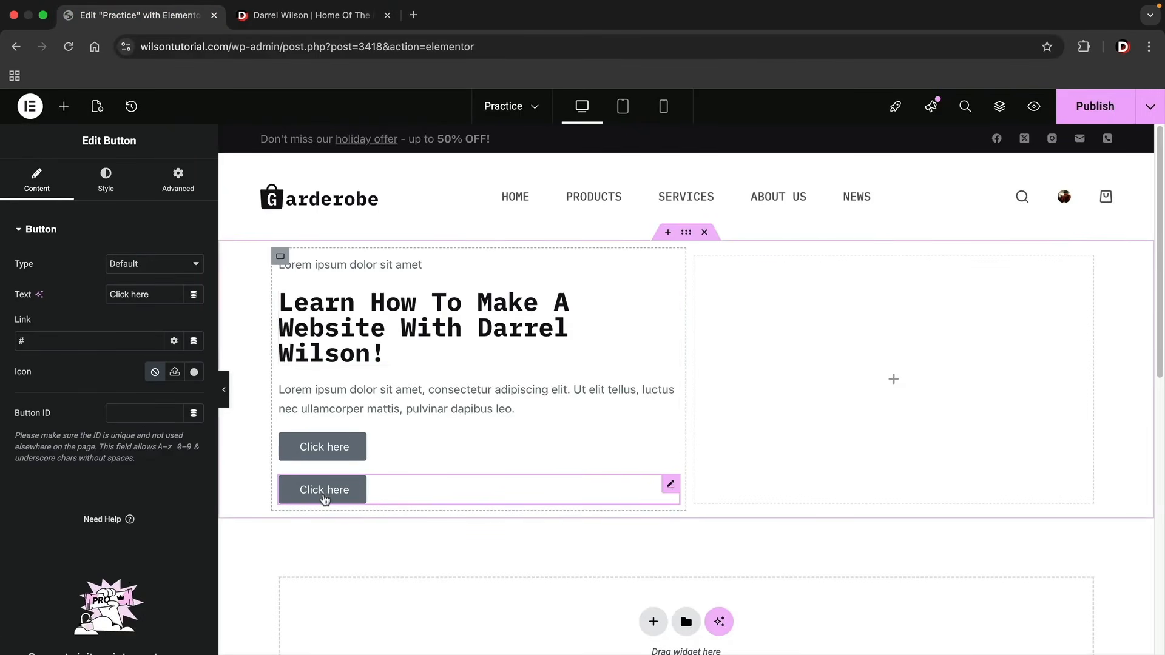
pyautogui.rightClick(326, 495)
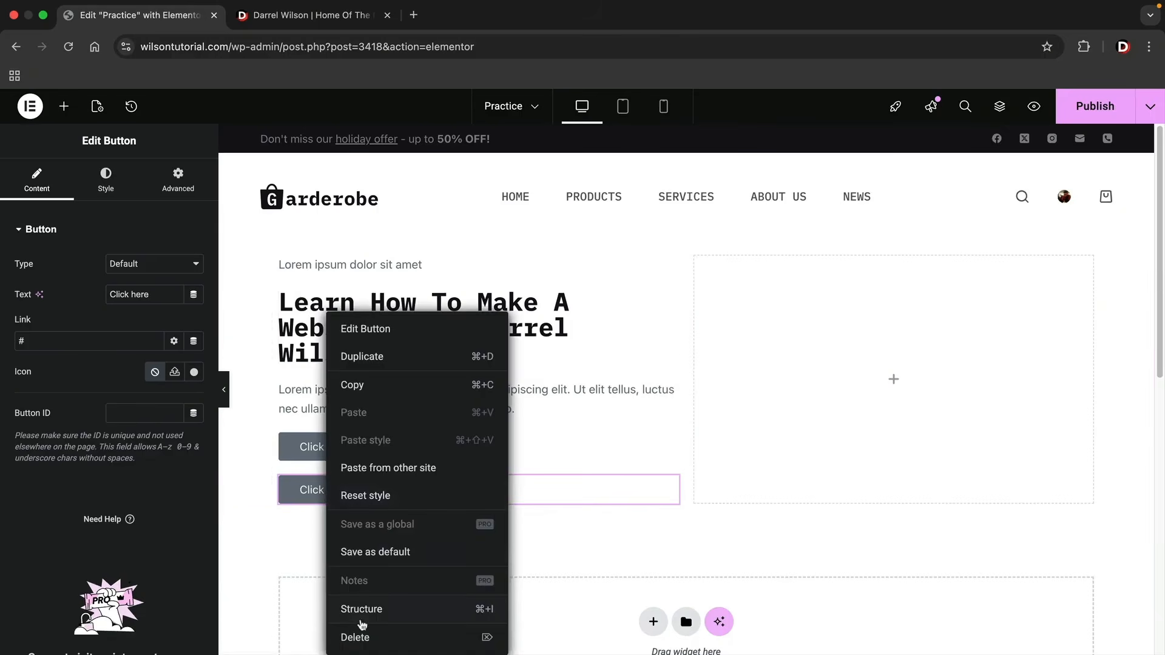
pyautogui.click(360, 636)
pyautogui.rightClick(328, 455)
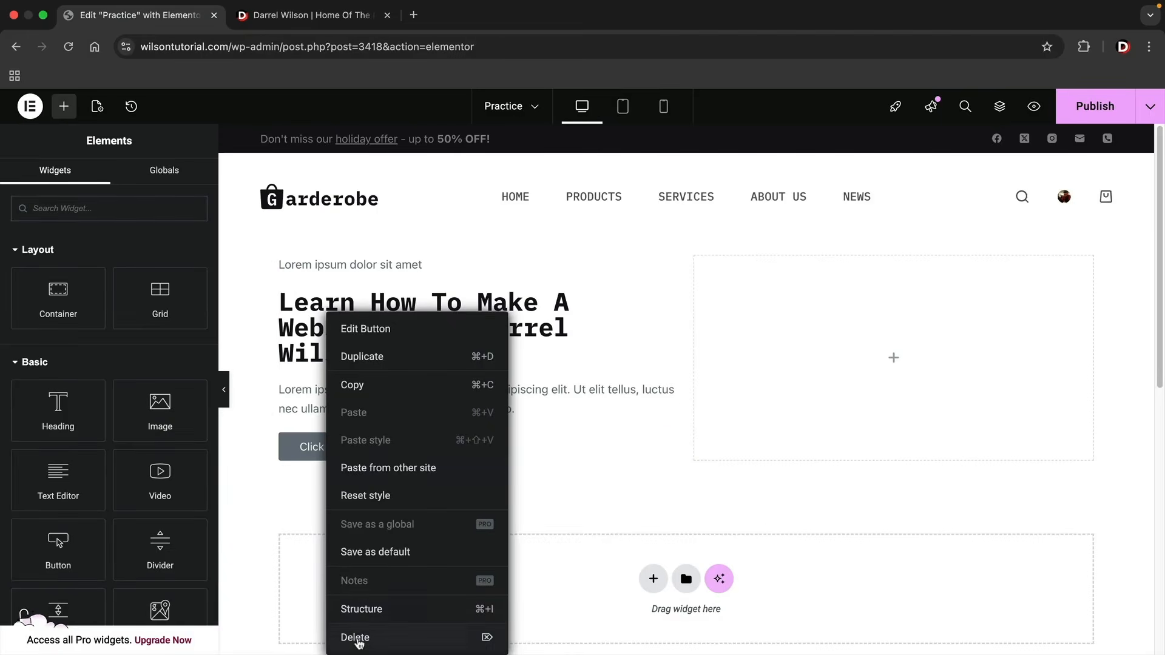
pyautogui.click(370, 635)
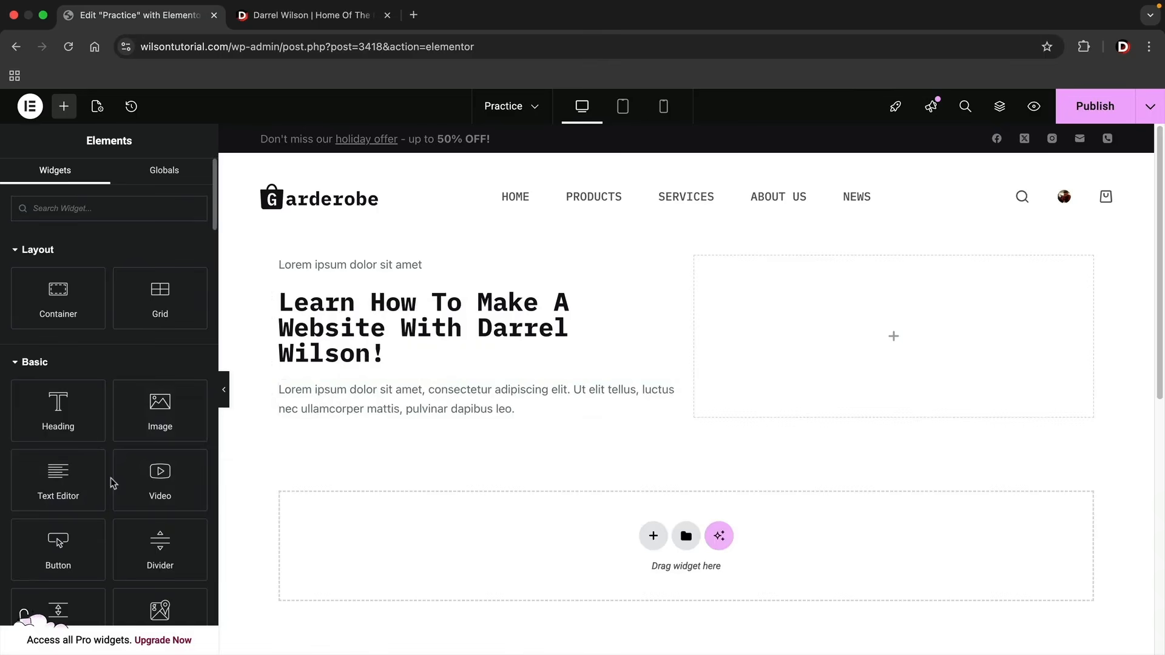
# Nest a container below the first column's paragraph and place a button and its duplicate inside it.
pyautogui.moveTo(46, 288); pyautogui.dragTo(326, 412)
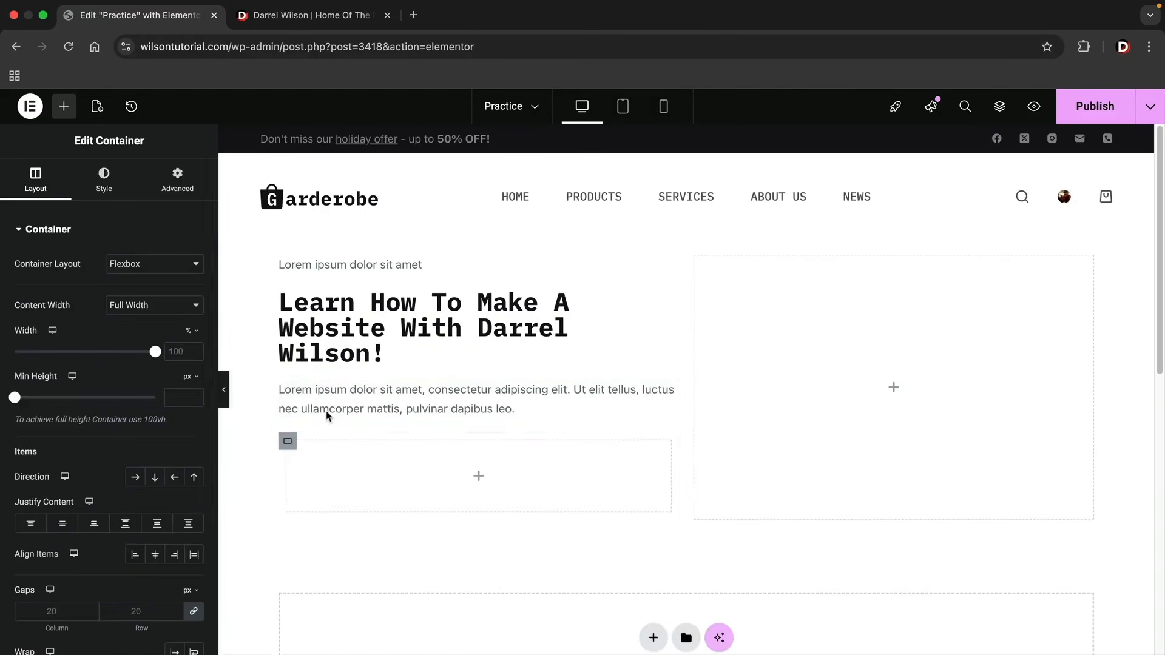
pyautogui.click(64, 106)
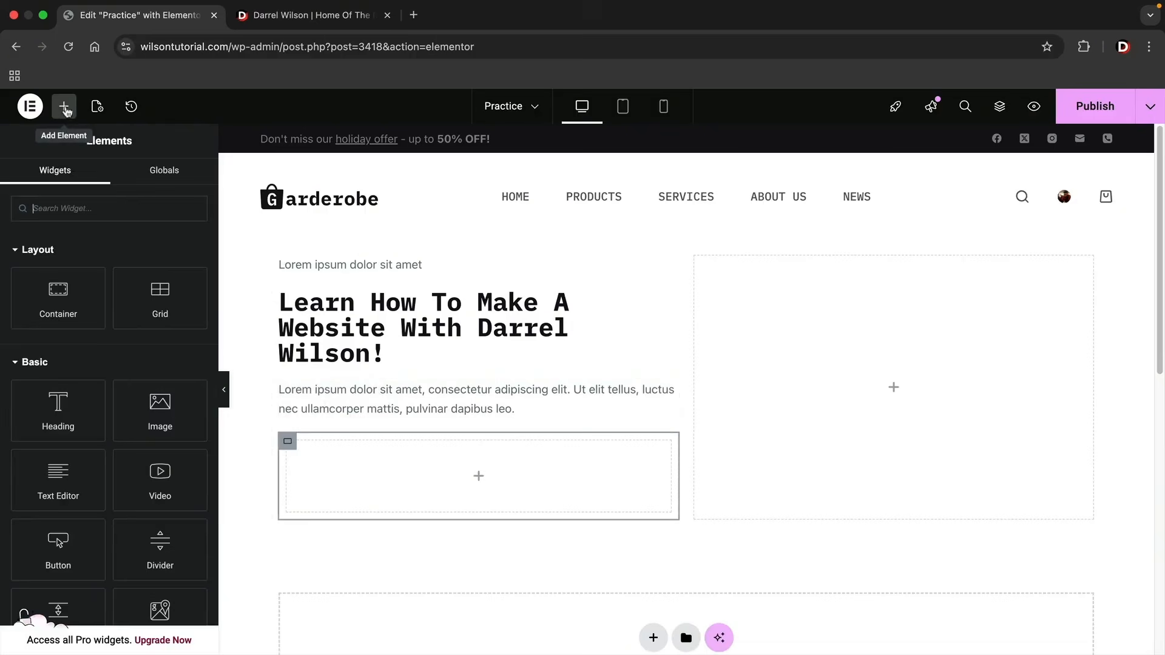
pyautogui.moveTo(58, 562); pyautogui.dragTo(323, 485)
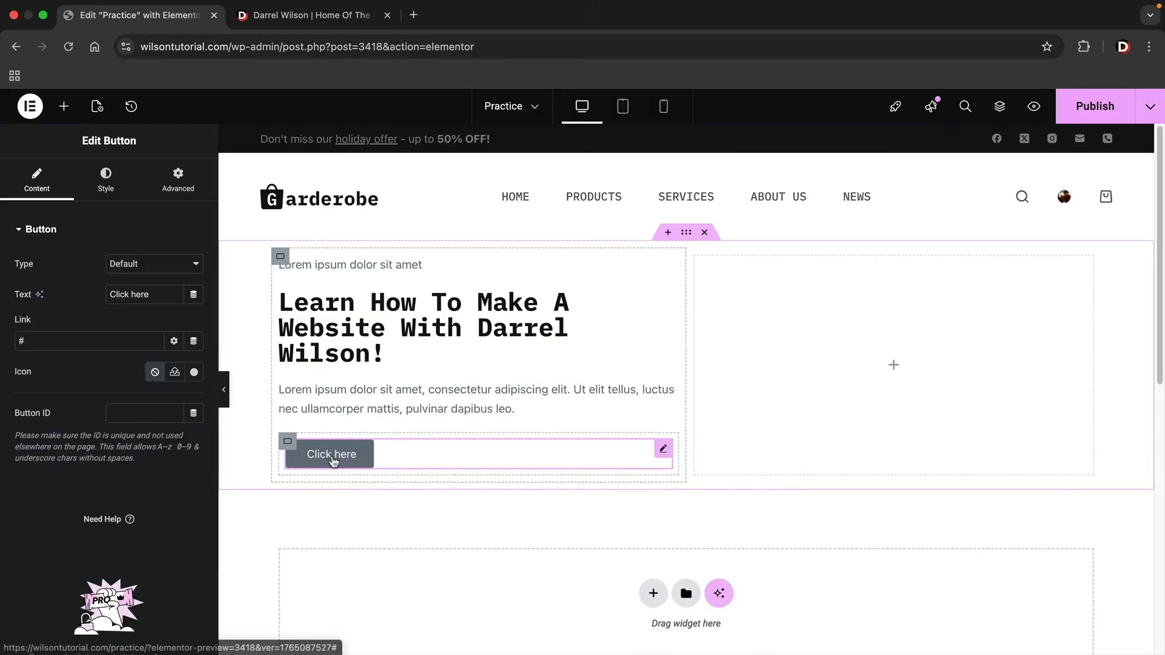
pyautogui.rightClick(333, 456)
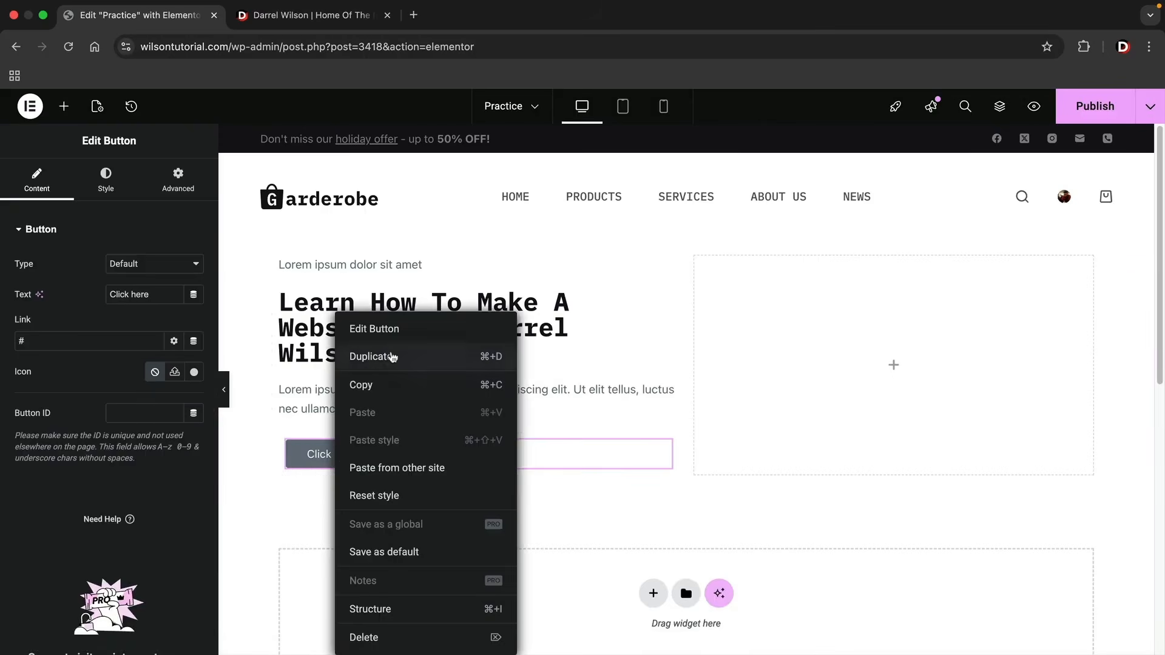
pyautogui.click(371, 356)
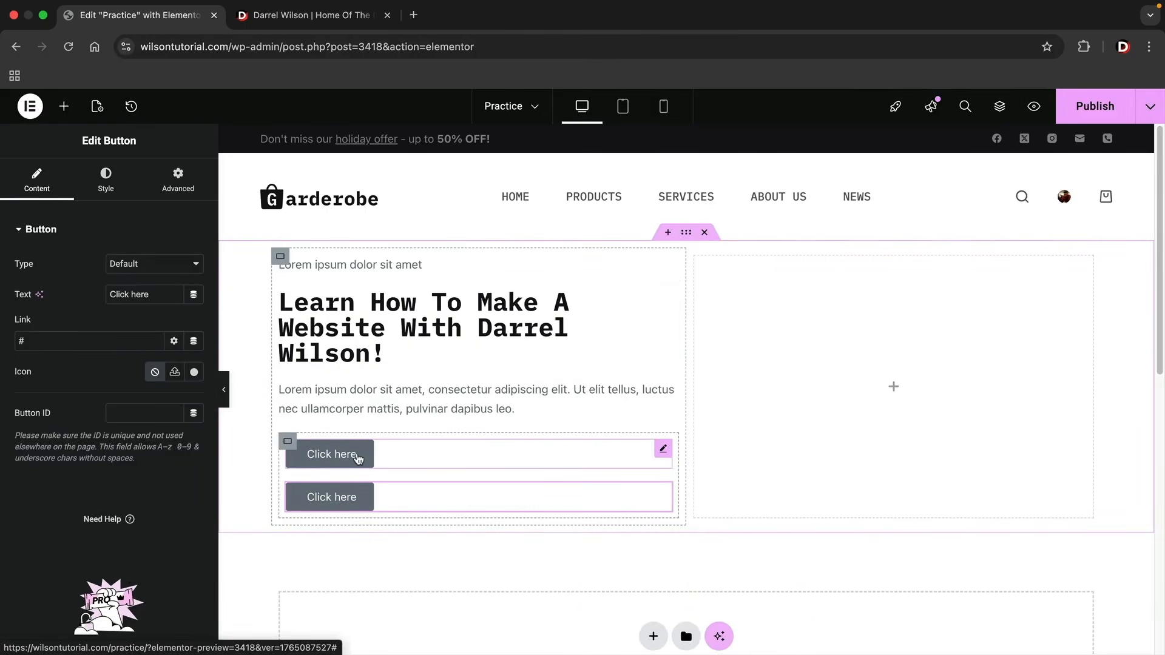
# Set the first button's background color to black and the second button's to a red near #BF1717.
pyautogui.click(108, 187)
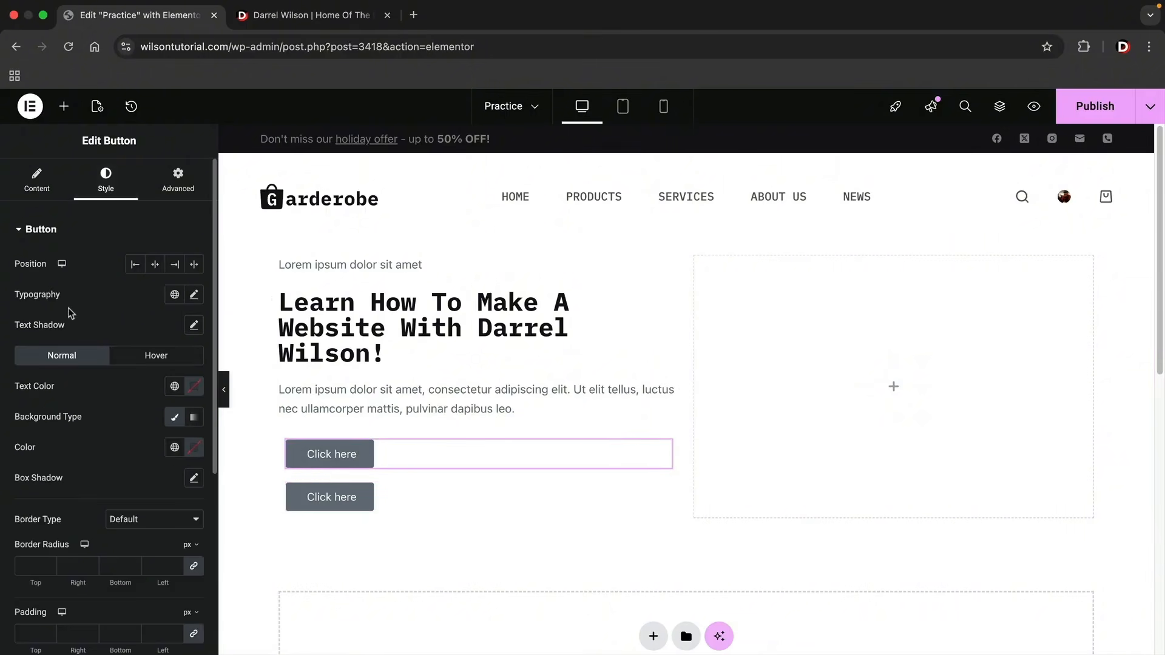
pyautogui.click(195, 448)
pyautogui.click(112, 367)
pyautogui.click(489, 496)
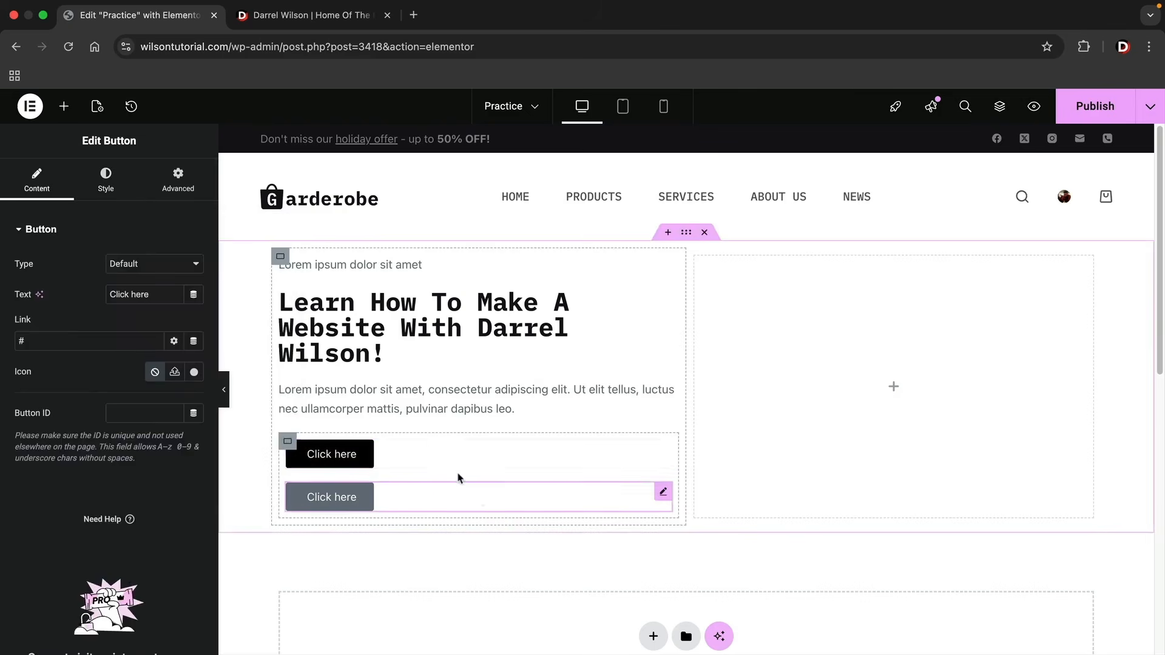
pyautogui.click(105, 181)
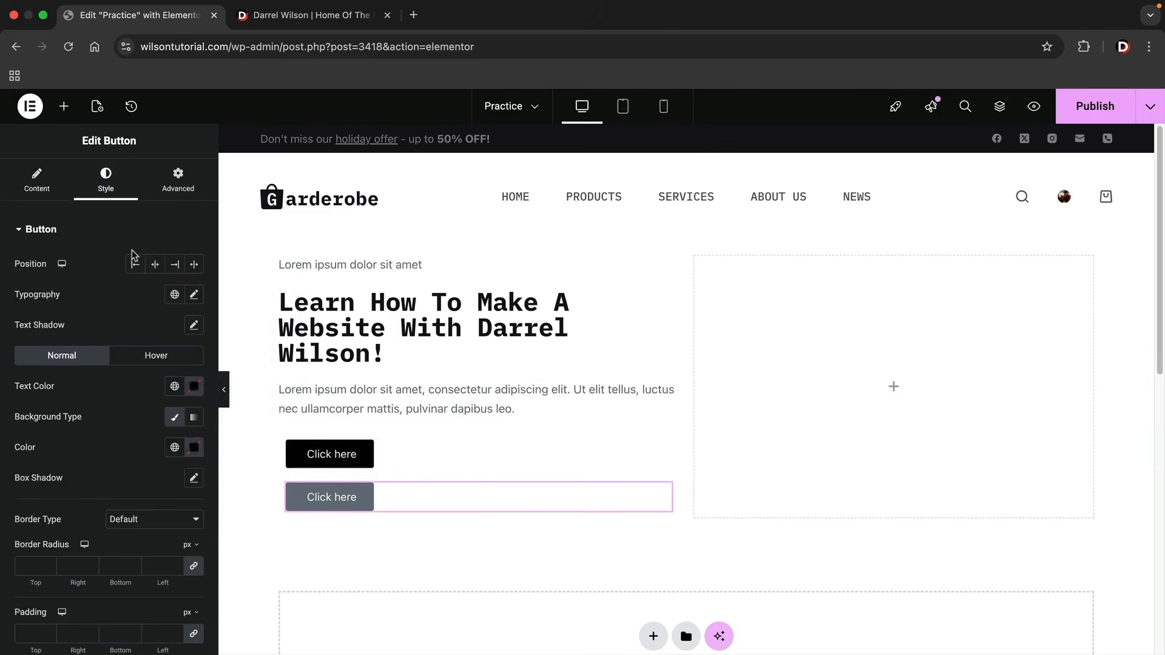
pyautogui.click(195, 448)
pyautogui.moveTo(190, 367); pyautogui.dragTo(258, 286)
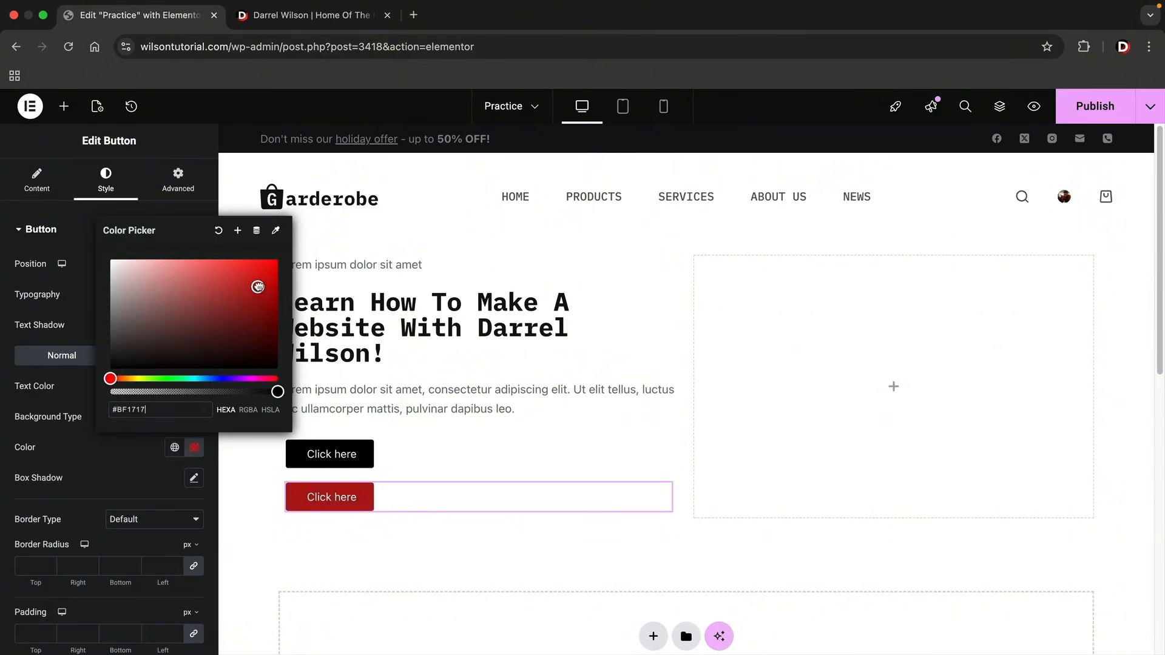
pyautogui.click(413, 474)
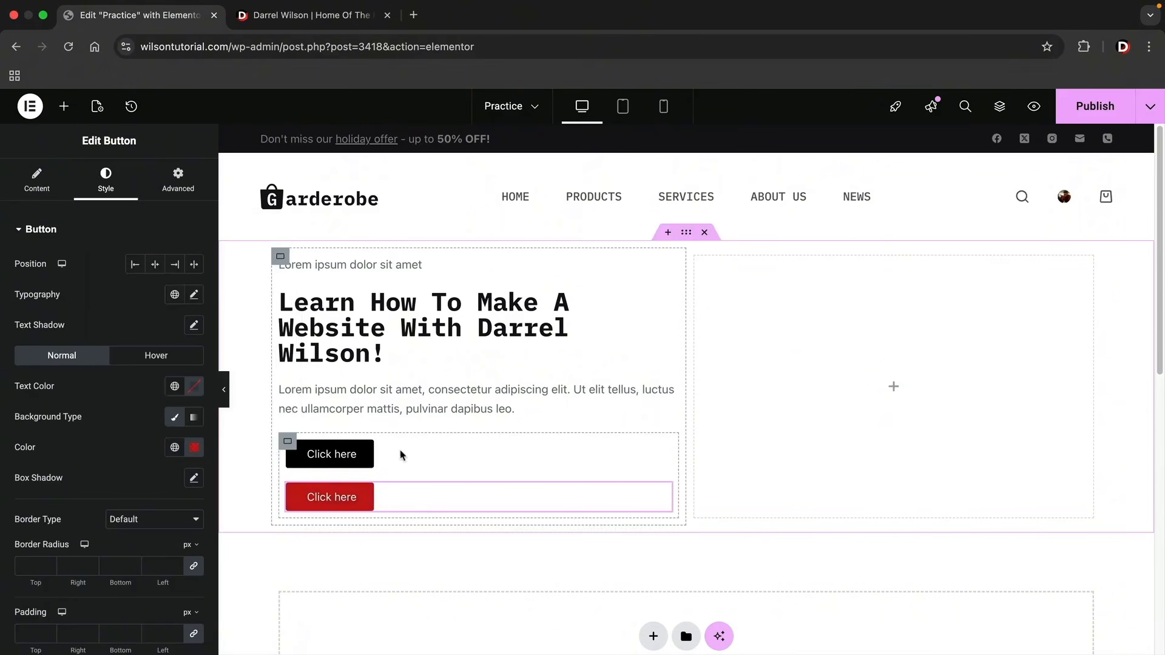
# Open the layout settings of the nested container that holds the two buttons.
pyautogui.click(288, 443)
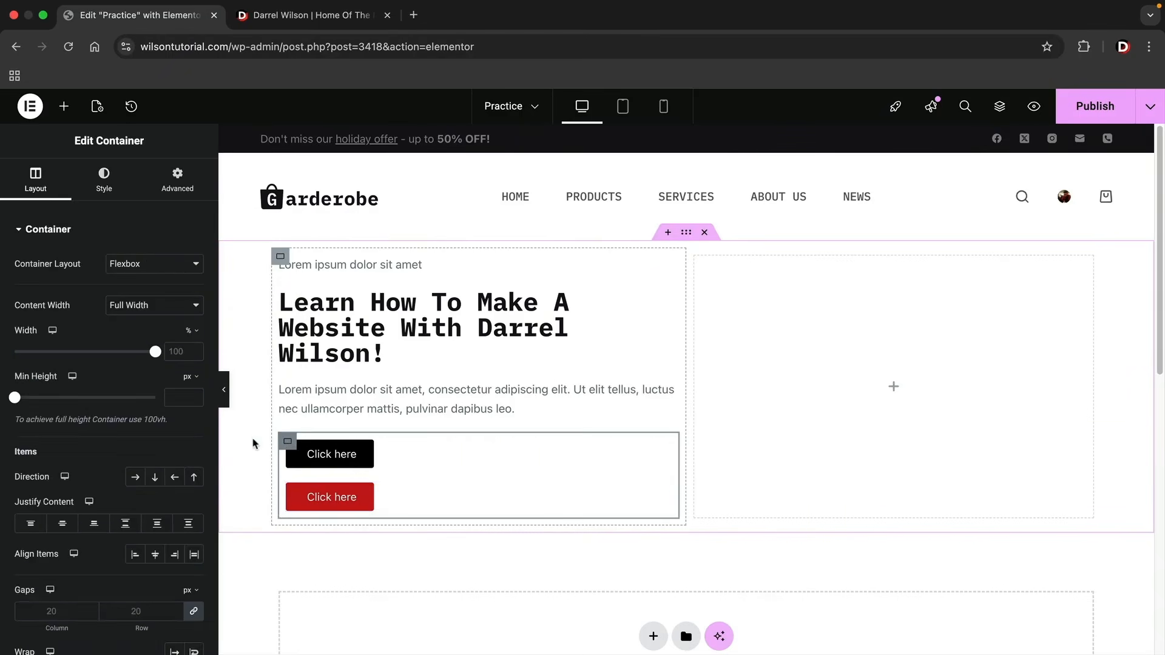
pyautogui.scroll(-3, 115, 449)
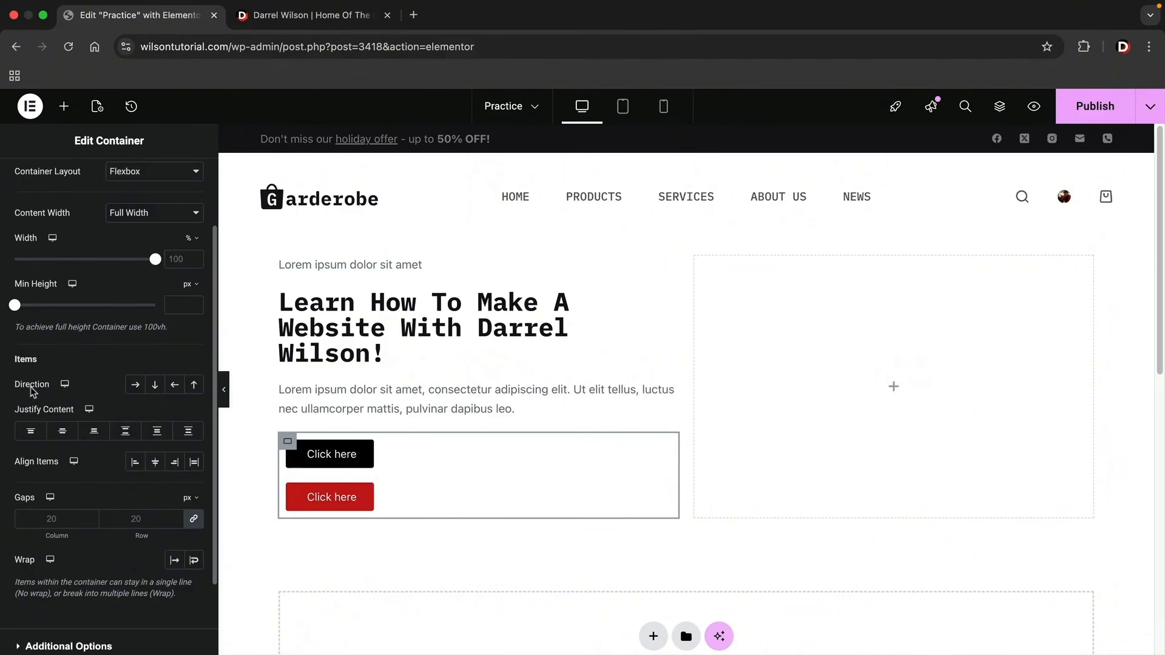
pyautogui.scroll(-5, 631, 340)
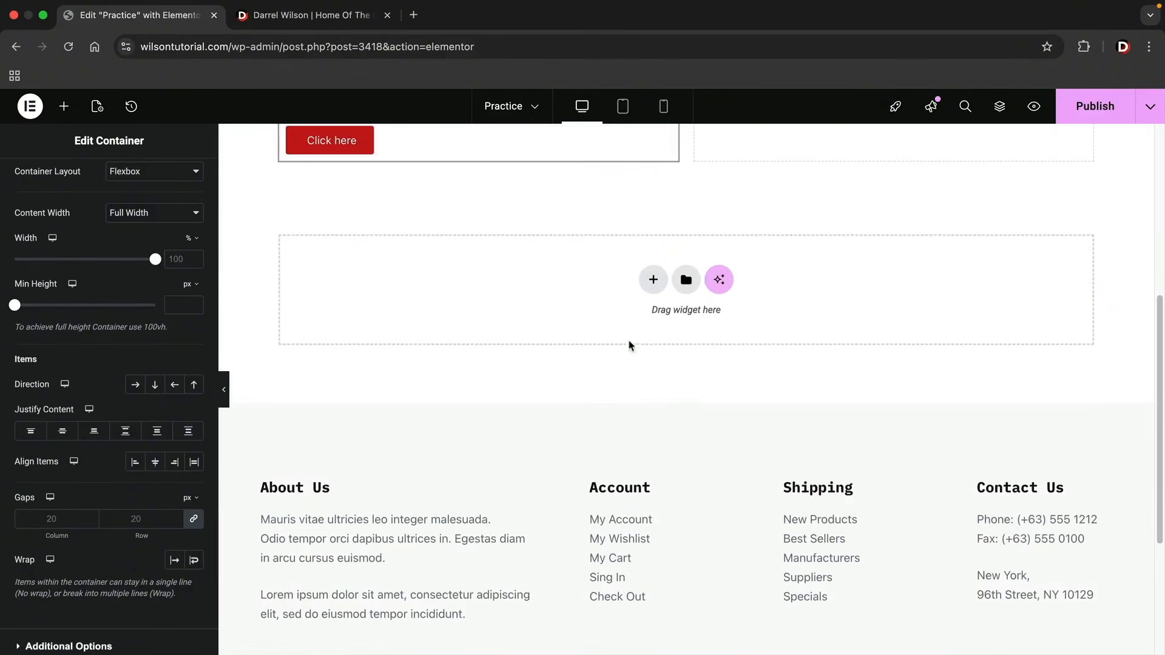
pyautogui.click(654, 278)
pyautogui.click(652, 303)
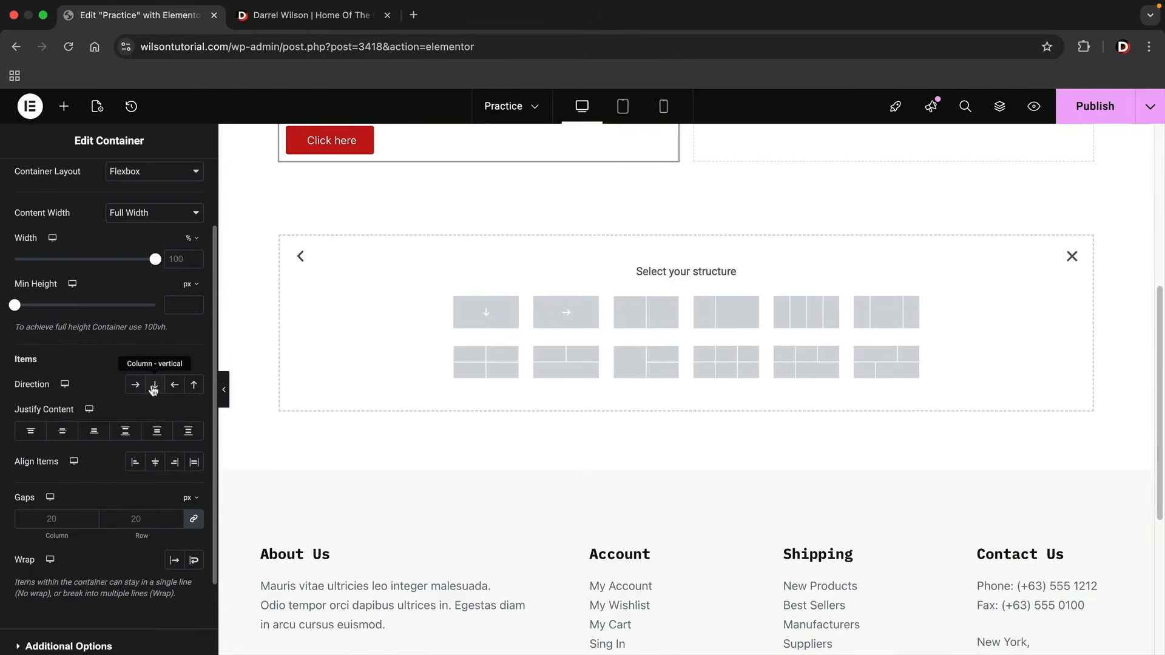
pyautogui.click(1072, 257)
pyautogui.scroll(3, 702, 307)
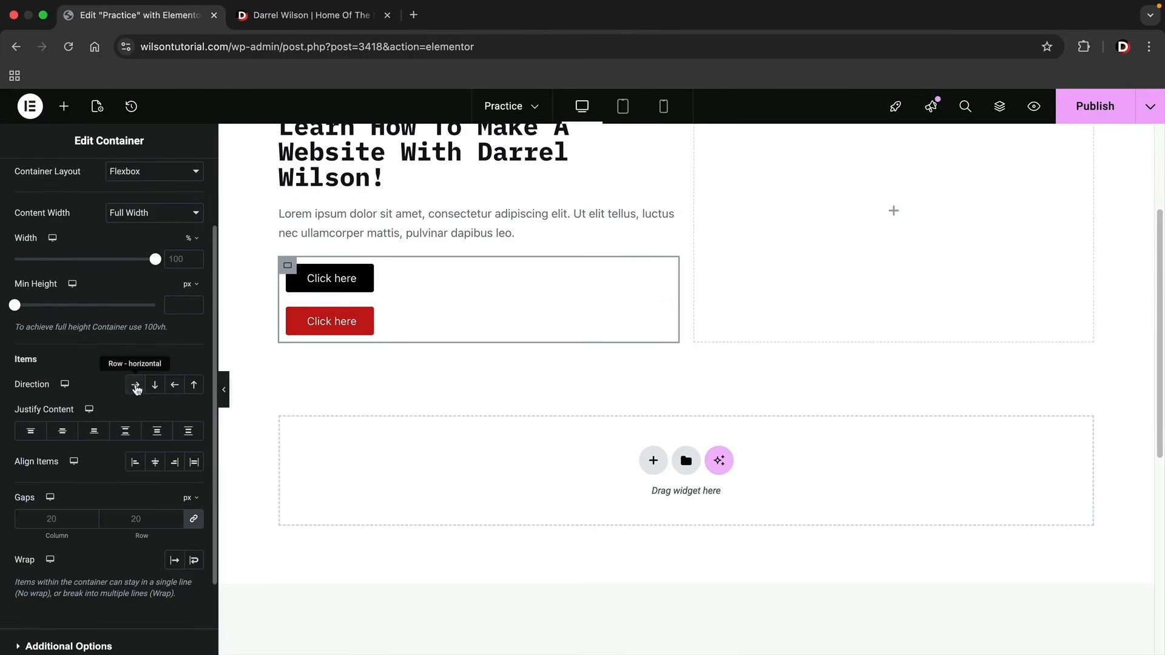
# Set the button container's direction to Row - horizontal, comparing it with Column - vertical.
pyautogui.click(135, 386)
pyautogui.scroll(2, 298, 420)
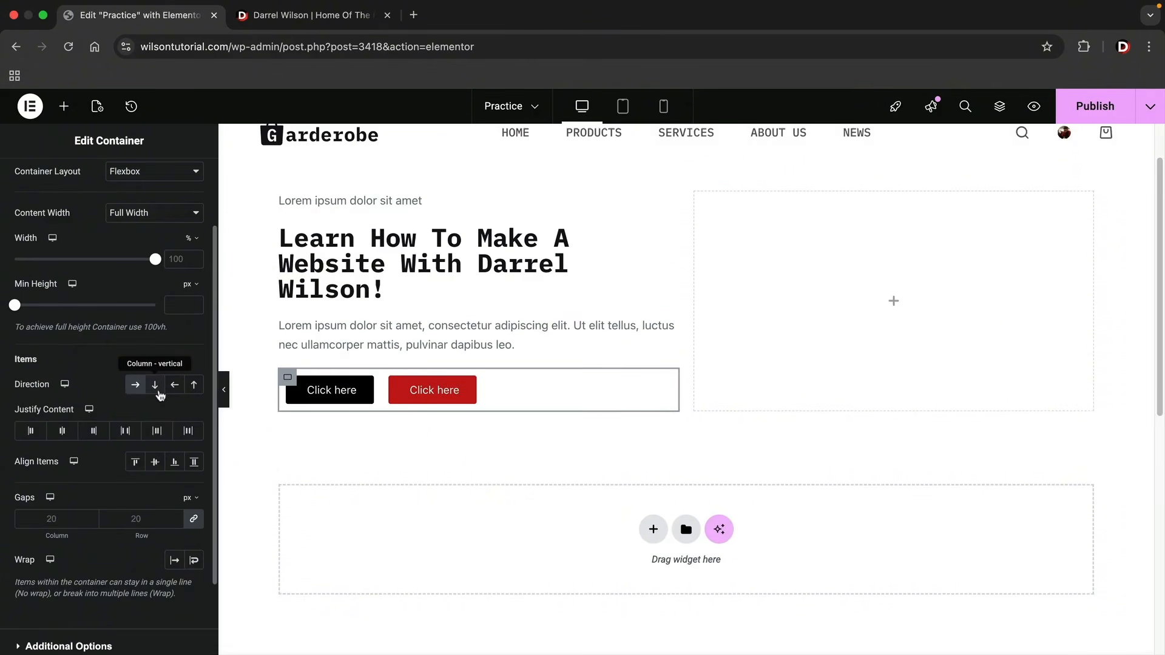
pyautogui.click(156, 390)
pyautogui.click(136, 390)
# Try the Row - reversed direction on the button container and toggle Column - reversed repeatedly to compare the button order.
pyautogui.click(178, 389)
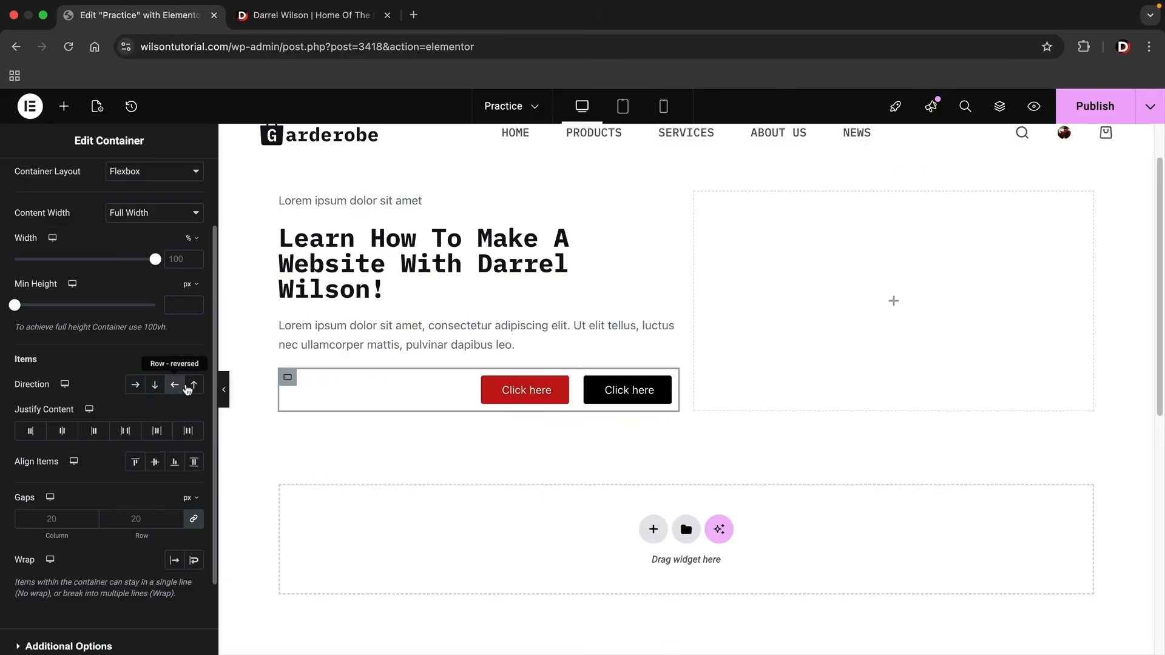
pyautogui.click(195, 388)
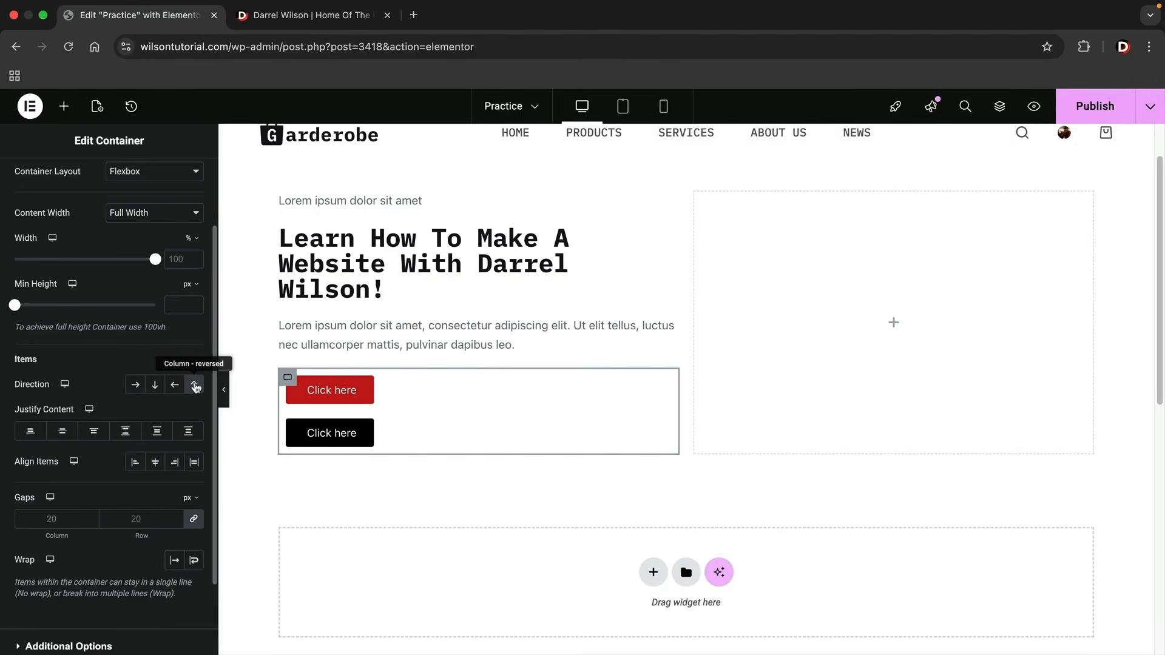
pyautogui.click(195, 387)
pyautogui.click(195, 387)
pyautogui.doubleClick(194, 386)
pyautogui.click(195, 387)
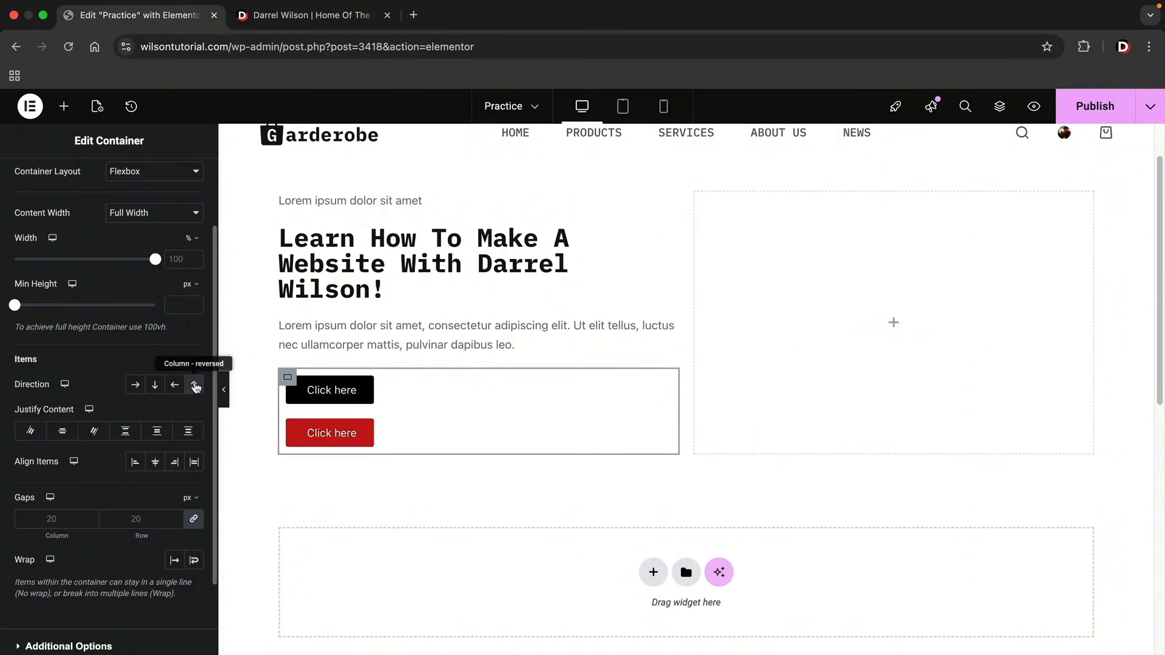
# Set the button container's direction back to Row - horizontal after comparing Column - reversed, Row - reversed and Column - vertical.
pyautogui.click(195, 387)
pyautogui.click(195, 387)
pyautogui.click(174, 386)
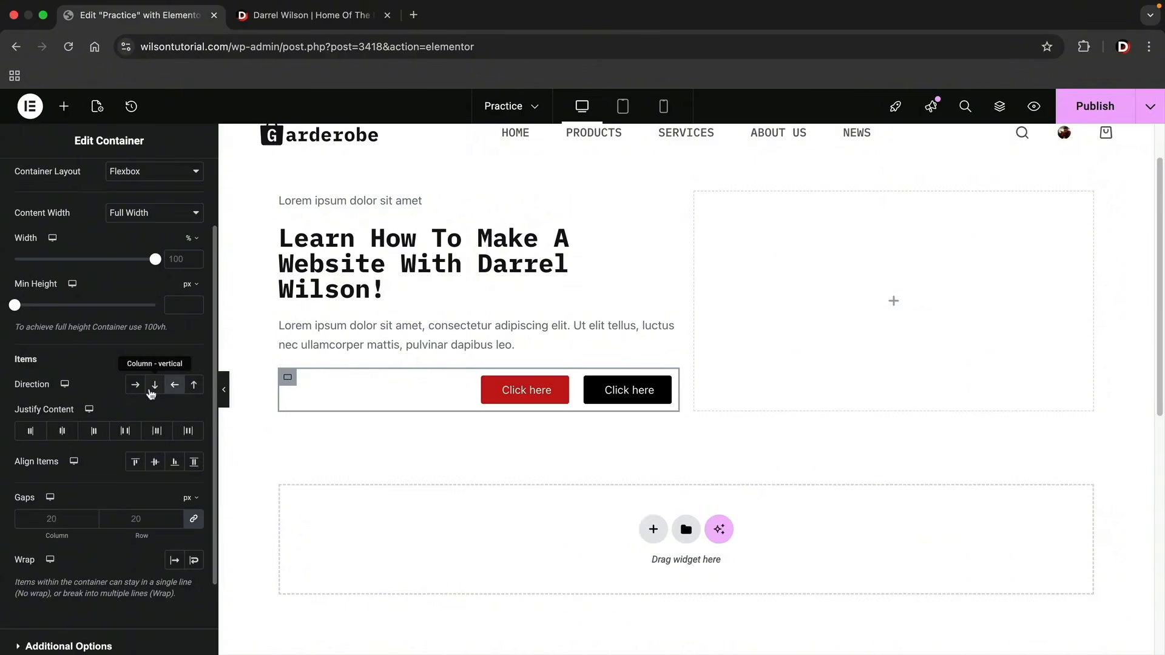
pyautogui.click(152, 392)
pyautogui.click(136, 390)
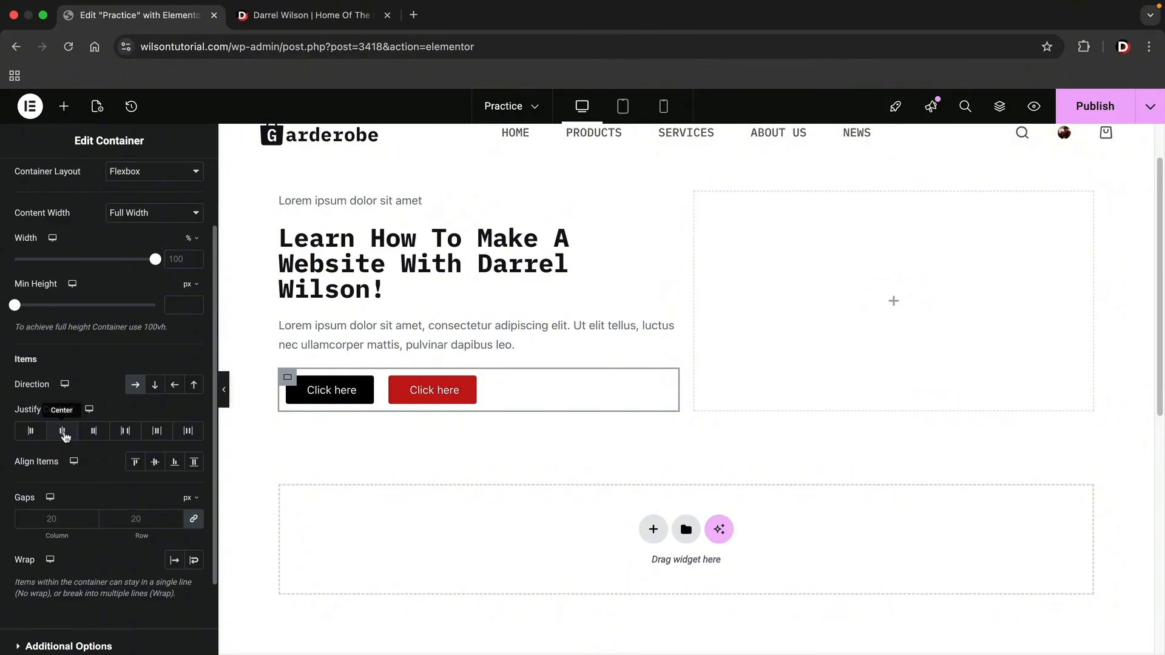
# Try Center, End, Space Between, Space Around and Space Evenly as the button container's Justify Content.
pyautogui.click(63, 432)
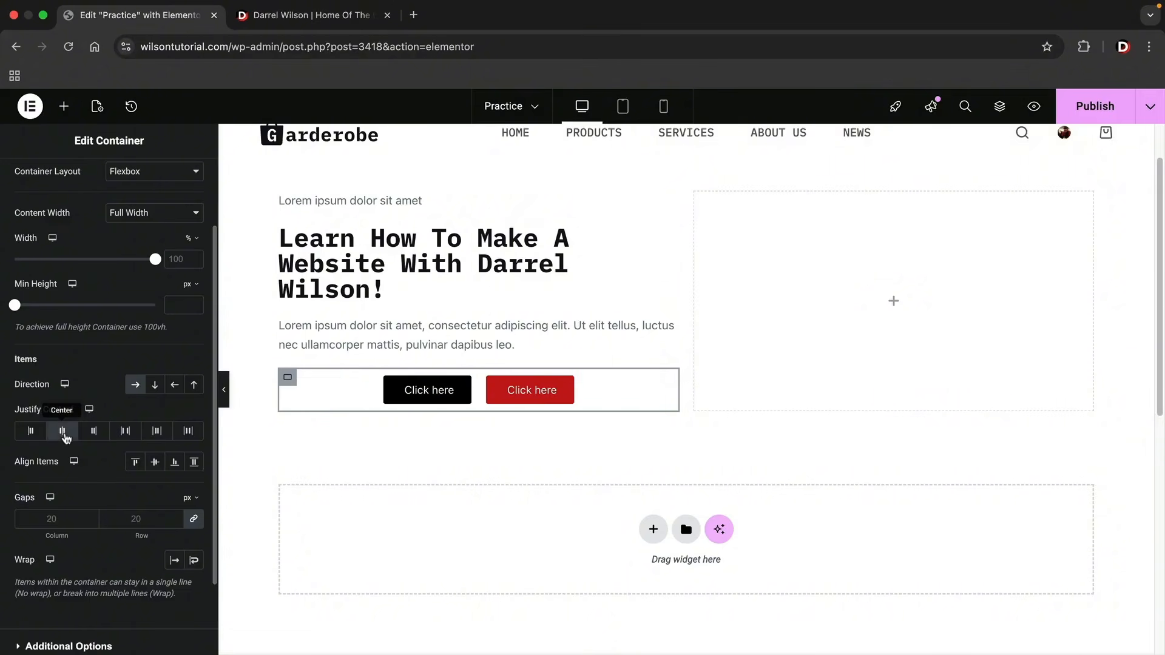
pyautogui.click(94, 432)
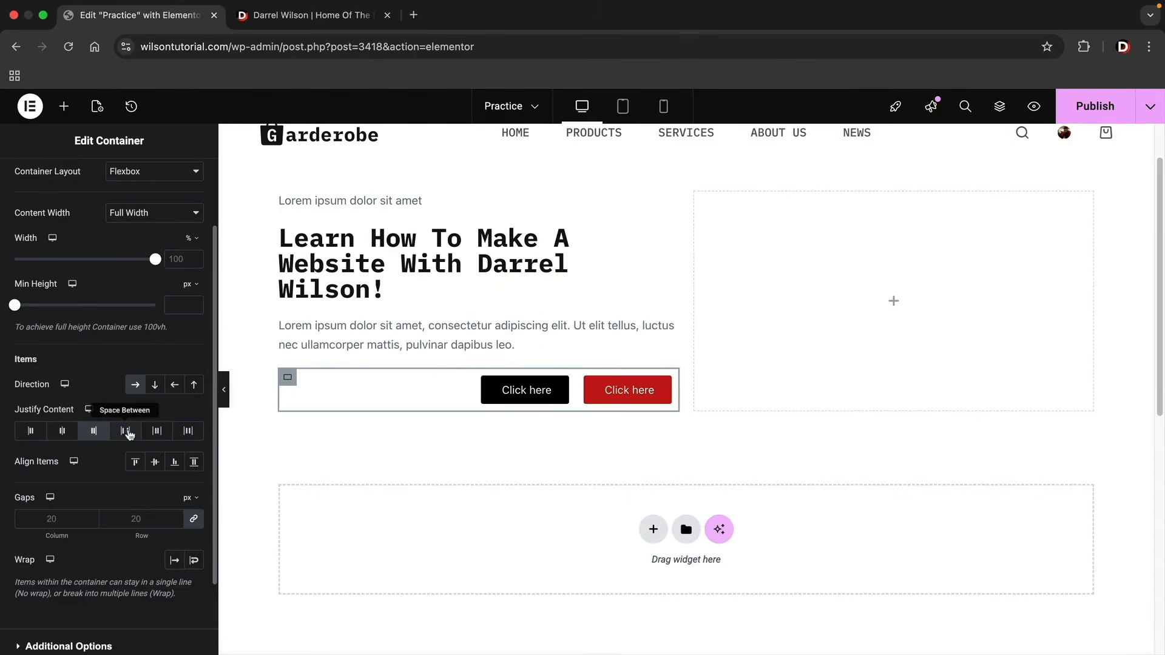
pyautogui.click(128, 432)
pyautogui.click(157, 432)
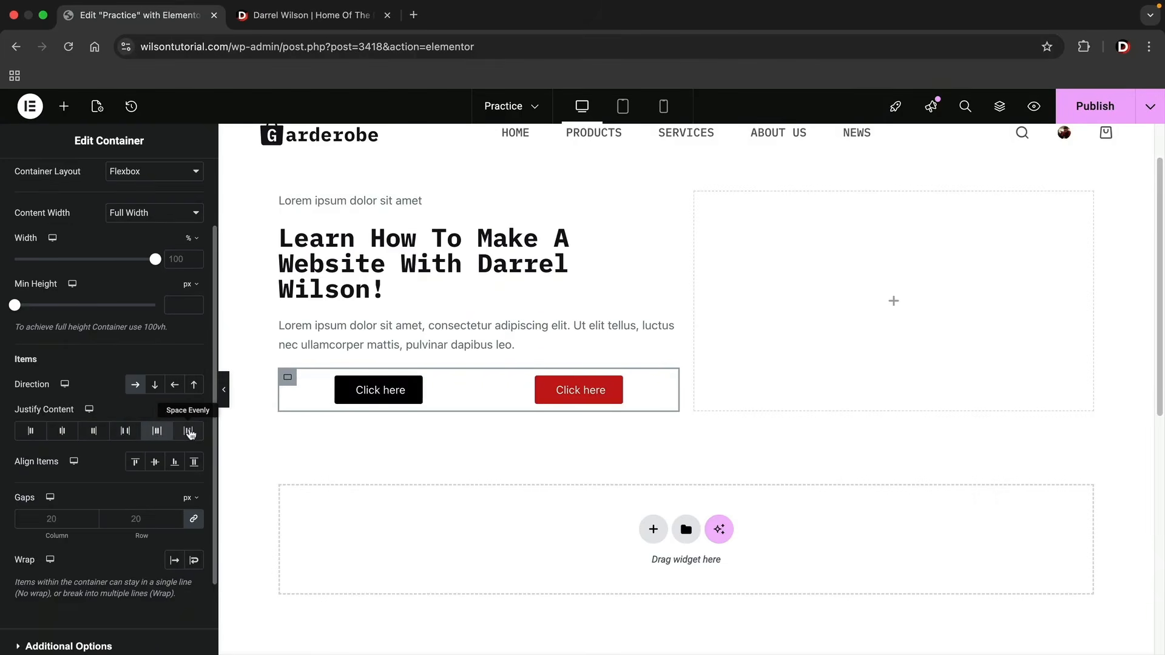
pyautogui.click(188, 432)
# Try linked column and row gaps of 96 px on the button container with its content justified to Start.
pyautogui.click(175, 517)
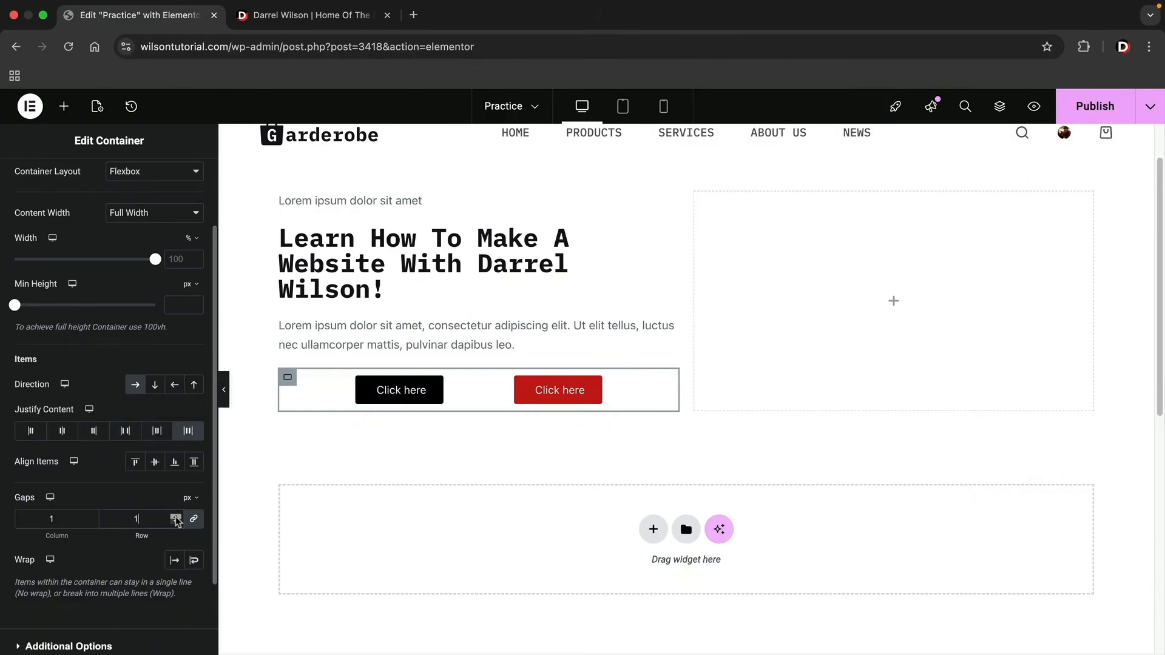
pyautogui.moveTo(176, 520); pyautogui.dragTo(176, 520)
pyautogui.click(31, 431)
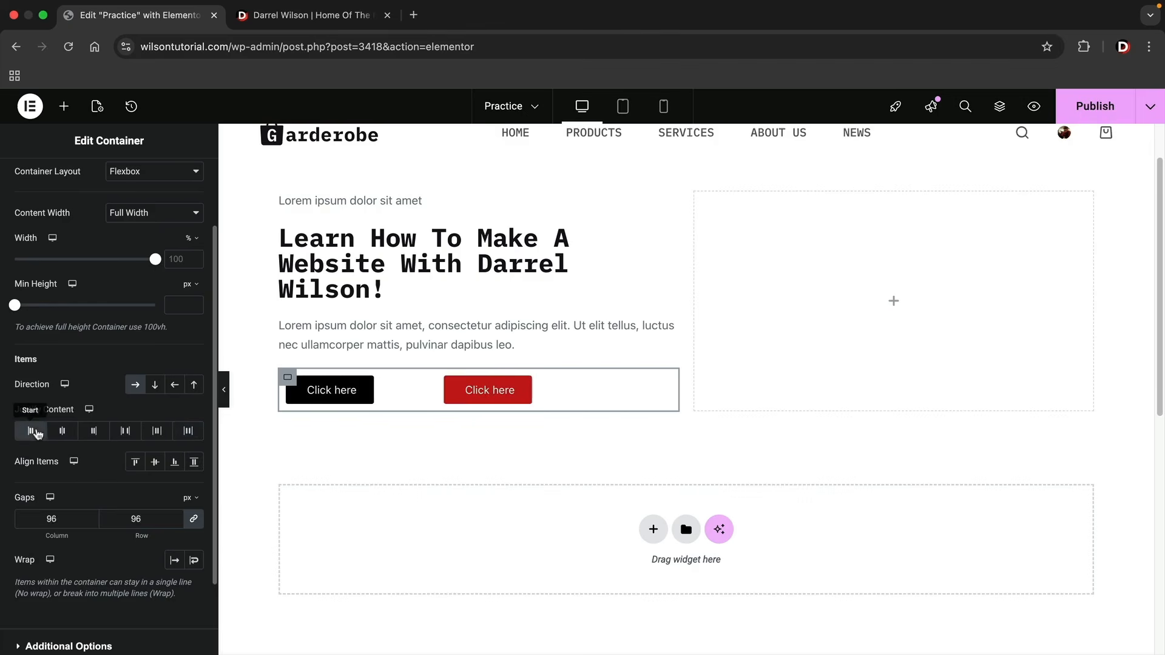
# Compare the button container's other Justify Content options, settle on Start, and clear its custom gap values.
pyautogui.click(62, 431)
pyautogui.click(93, 431)
pyautogui.click(125, 431)
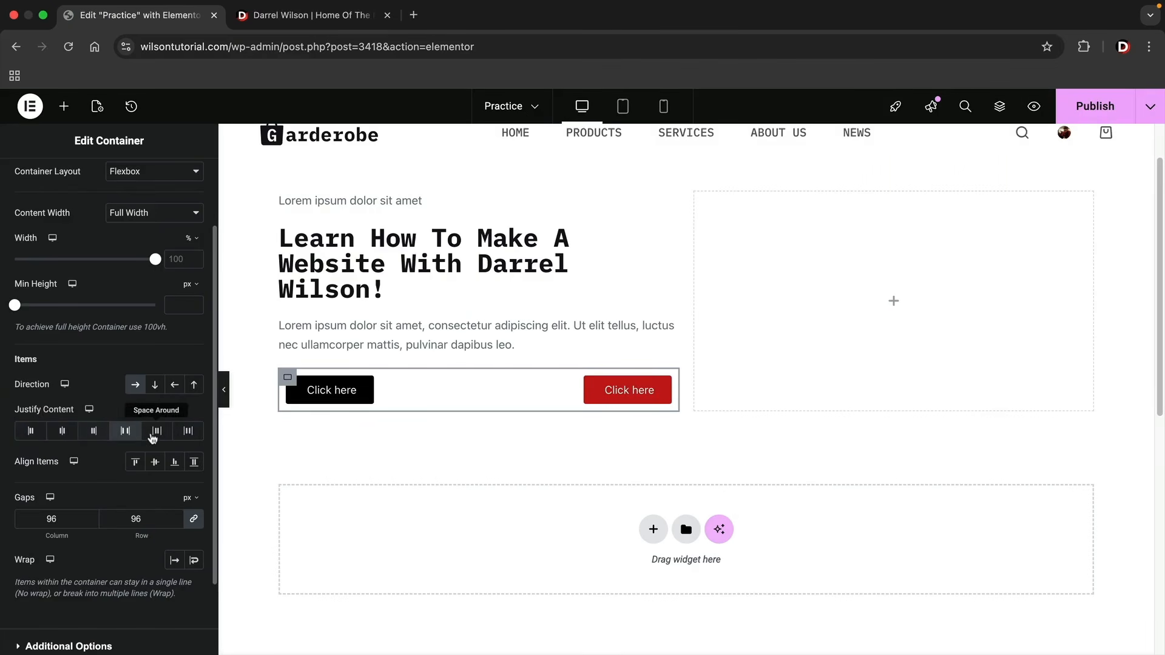
pyautogui.click(156, 430)
pyautogui.click(190, 431)
pyautogui.click(29, 432)
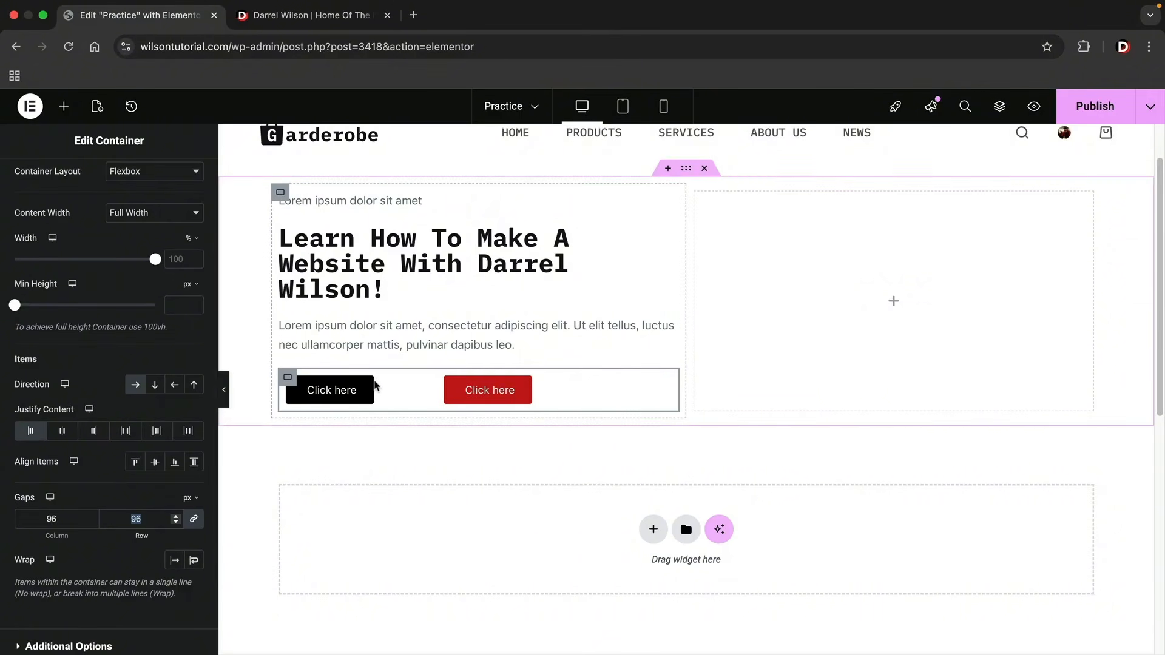
pyautogui.press('BackSpace')
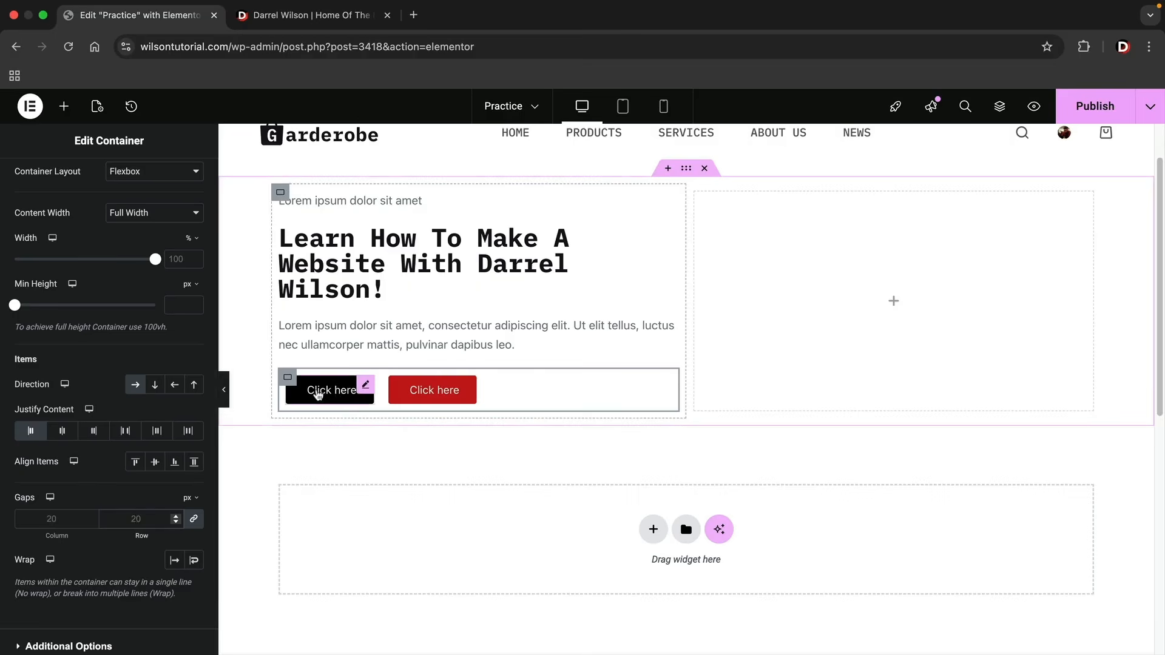
# Set the hero heading's typography to a size of 60 px and a Bold weight.
pyautogui.scroll(1, 115, 490)
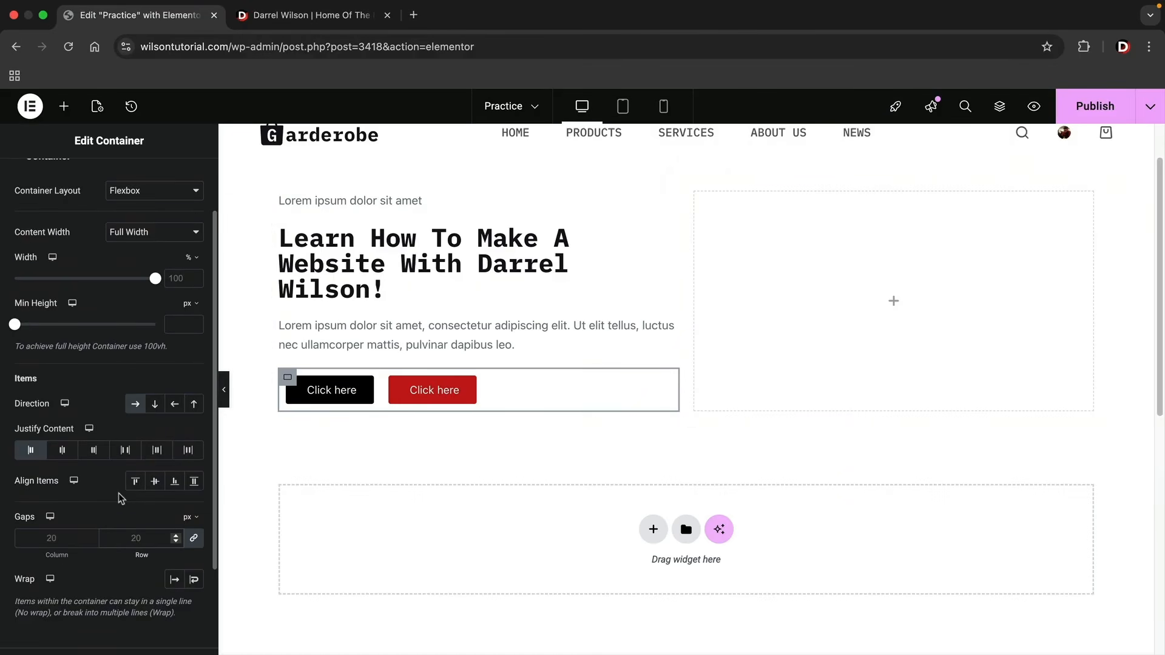
pyautogui.scroll(2, 434, 470)
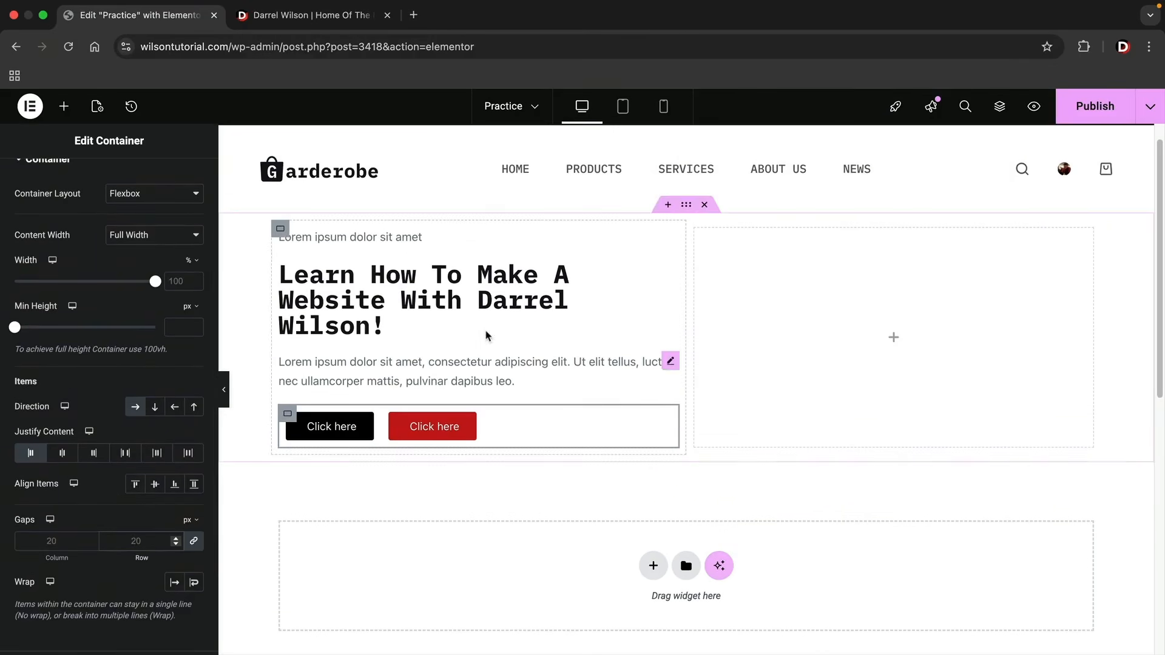
pyautogui.click(434, 286)
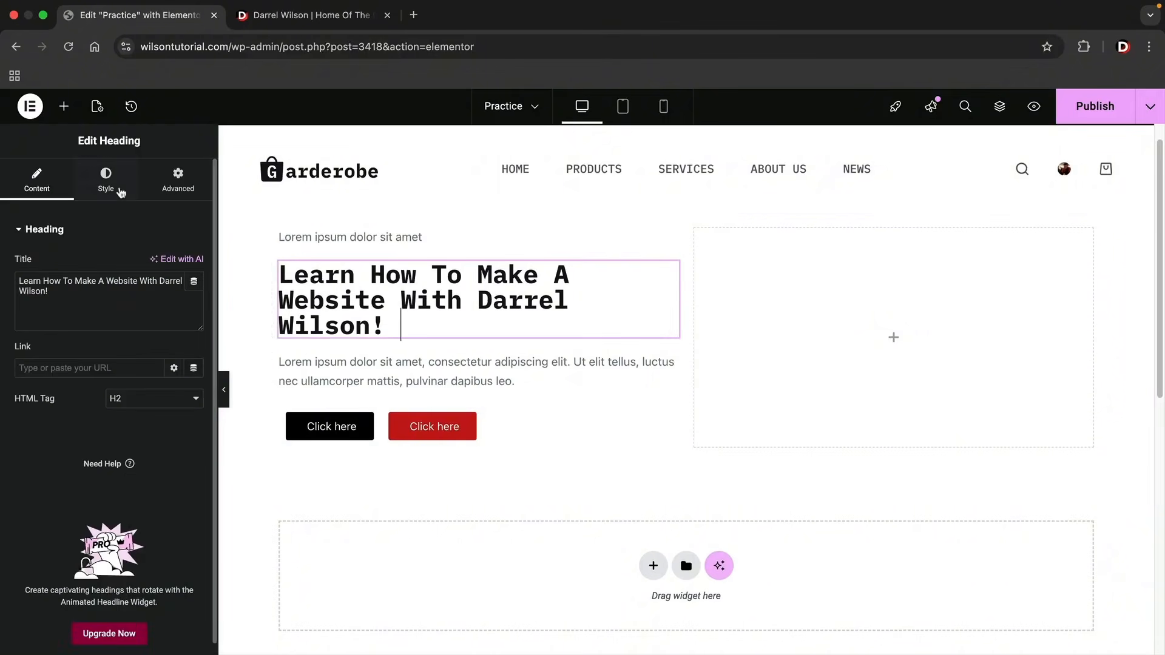
pyautogui.click(105, 182)
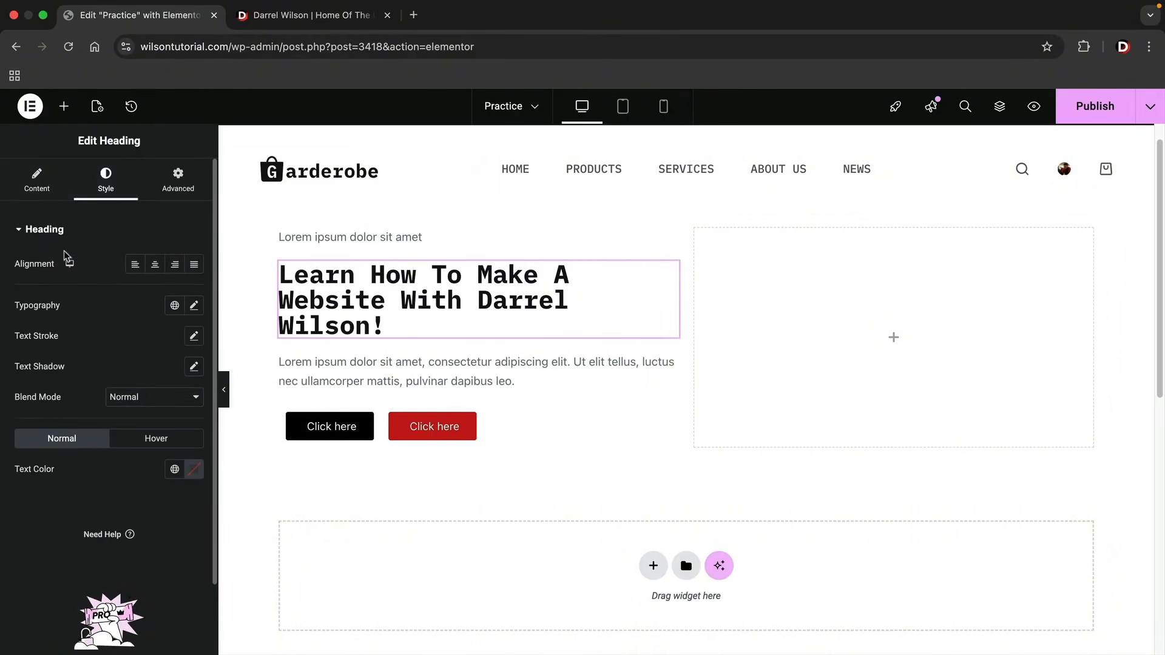
pyautogui.click(194, 307)
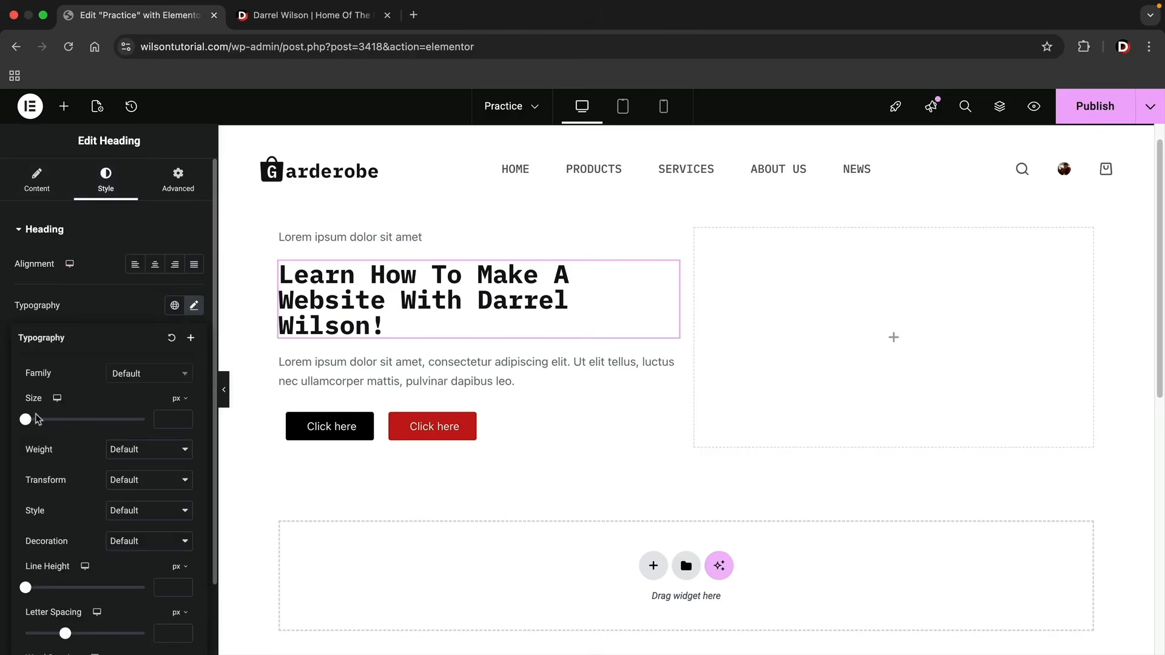
pyautogui.moveTo(27, 419); pyautogui.dragTo(61, 427)
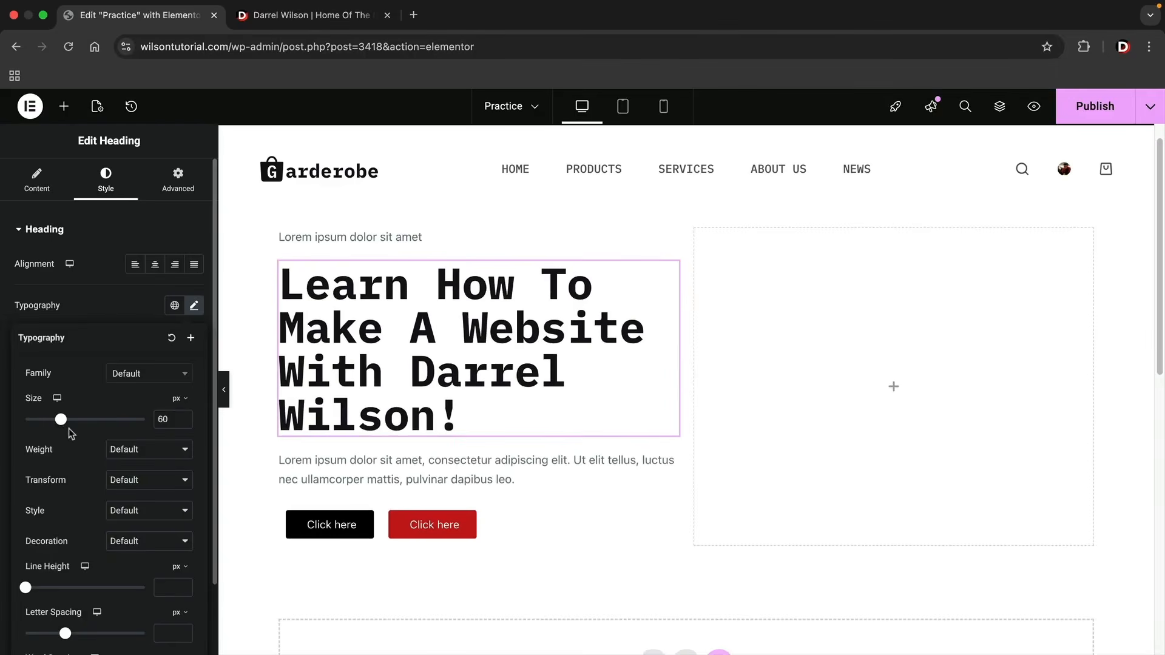
pyautogui.click(121, 449)
pyautogui.click(137, 478)
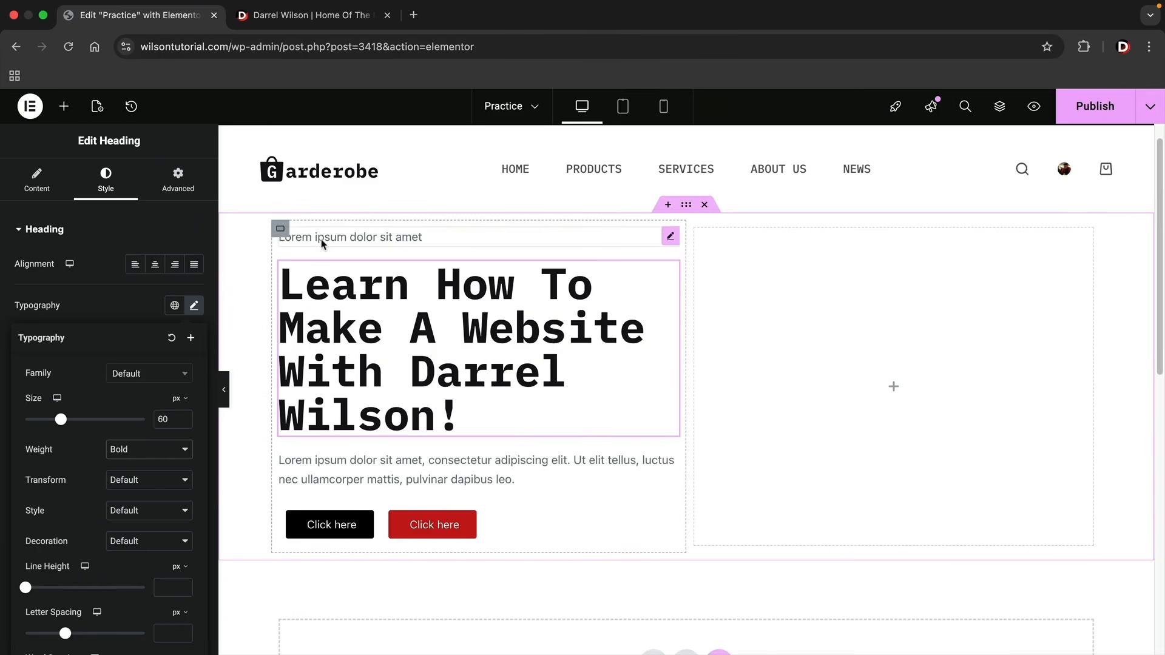
# Set the width of the container holding the heading and buttons to 68% and preview the page without the editing panel.
pyautogui.click(280, 230)
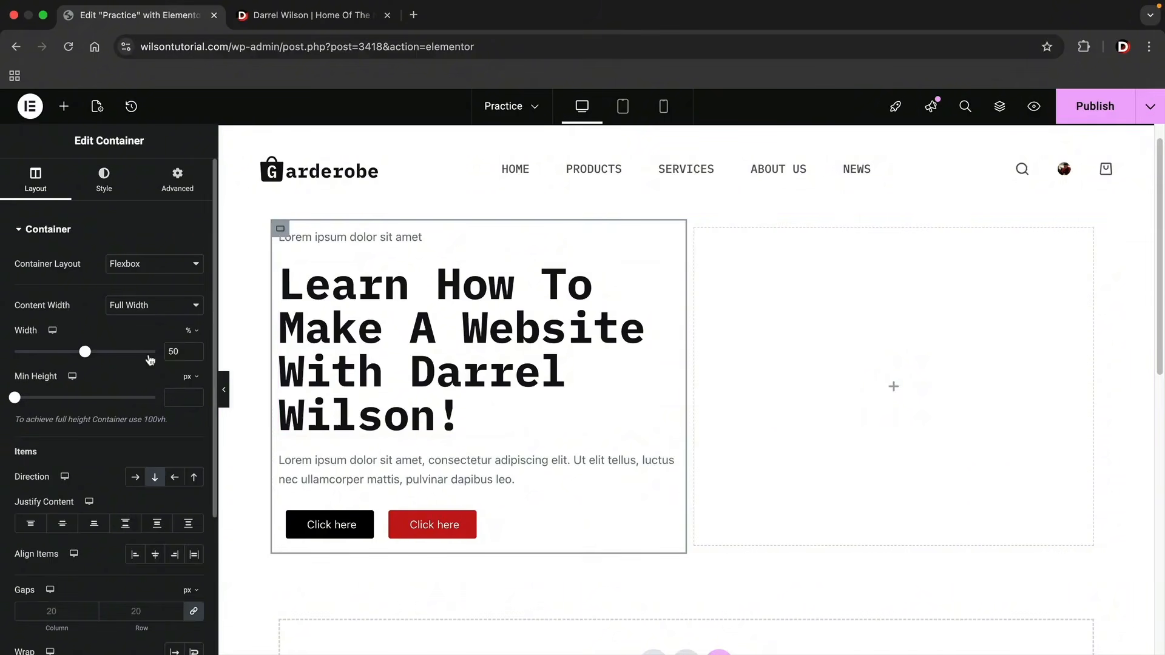
pyautogui.moveTo(87, 358); pyautogui.dragTo(112, 359)
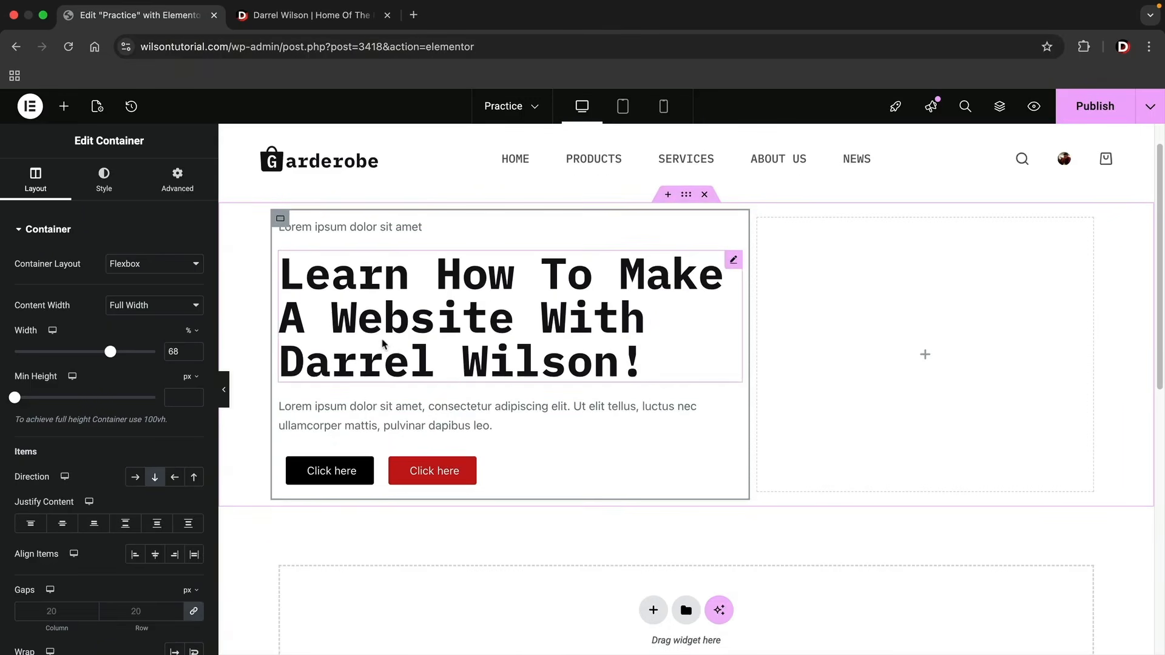
pyautogui.click(224, 389)
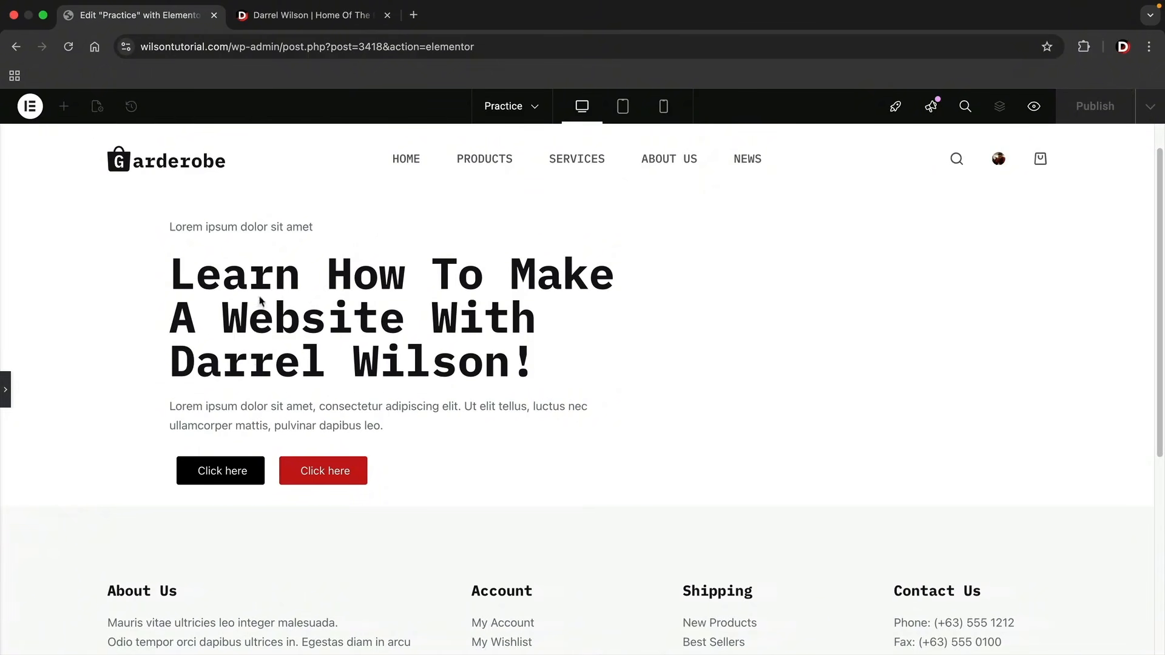
pyautogui.click(7, 392)
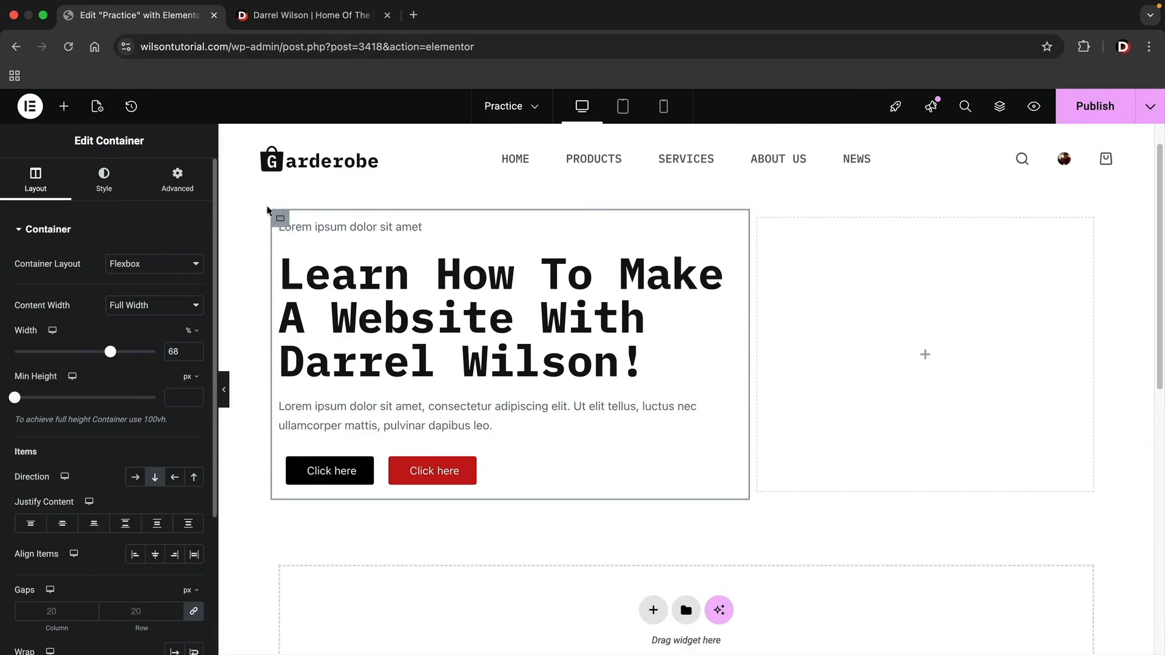
# View the hero on the darrelwilson.com homepage for reference, then return to Elementor and examine the full-height container hint.
pyautogui.click(303, 15)
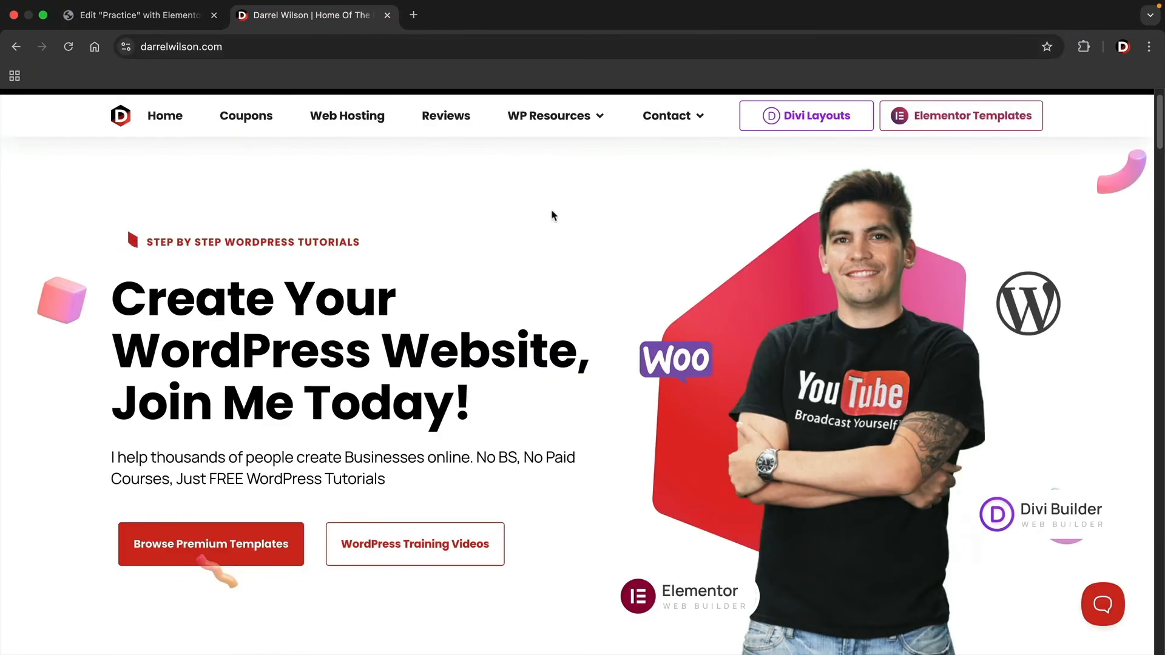
pyautogui.click(151, 22)
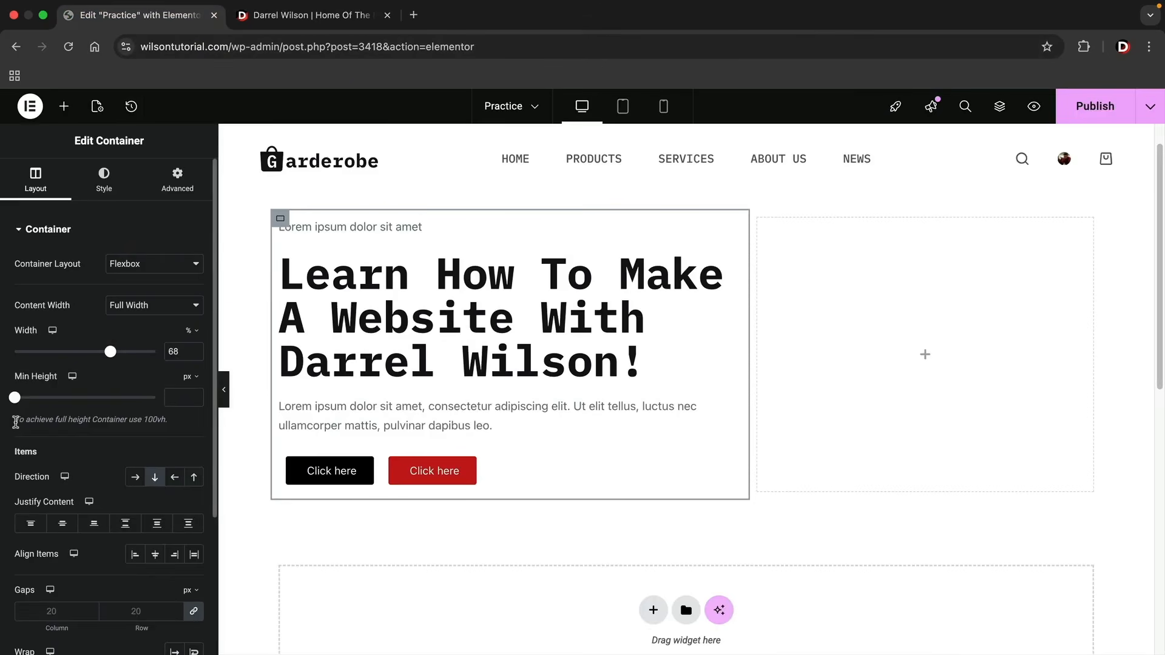
pyautogui.moveTo(37, 423); pyautogui.dragTo(175, 426)
pyautogui.click(175, 426)
# Set the outer hero container's minimum height to 100 vh and check the resulting section on the page.
pyautogui.scroll(1, 432, 408)
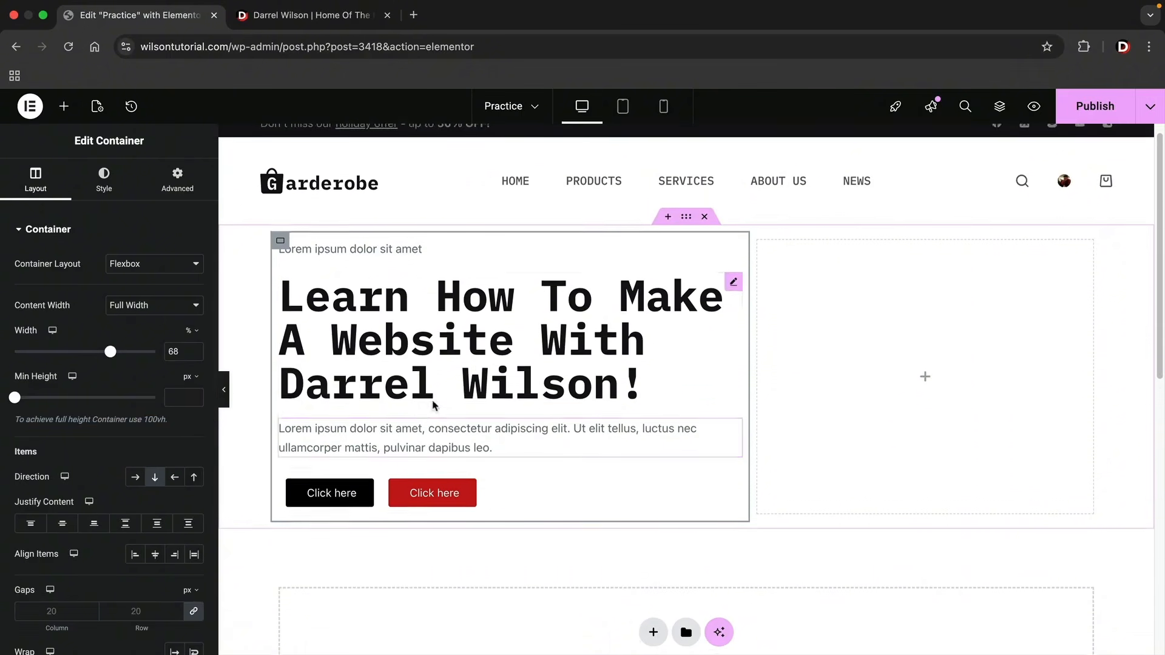
pyautogui.click(686, 223)
pyautogui.scroll(-1, 687, 223)
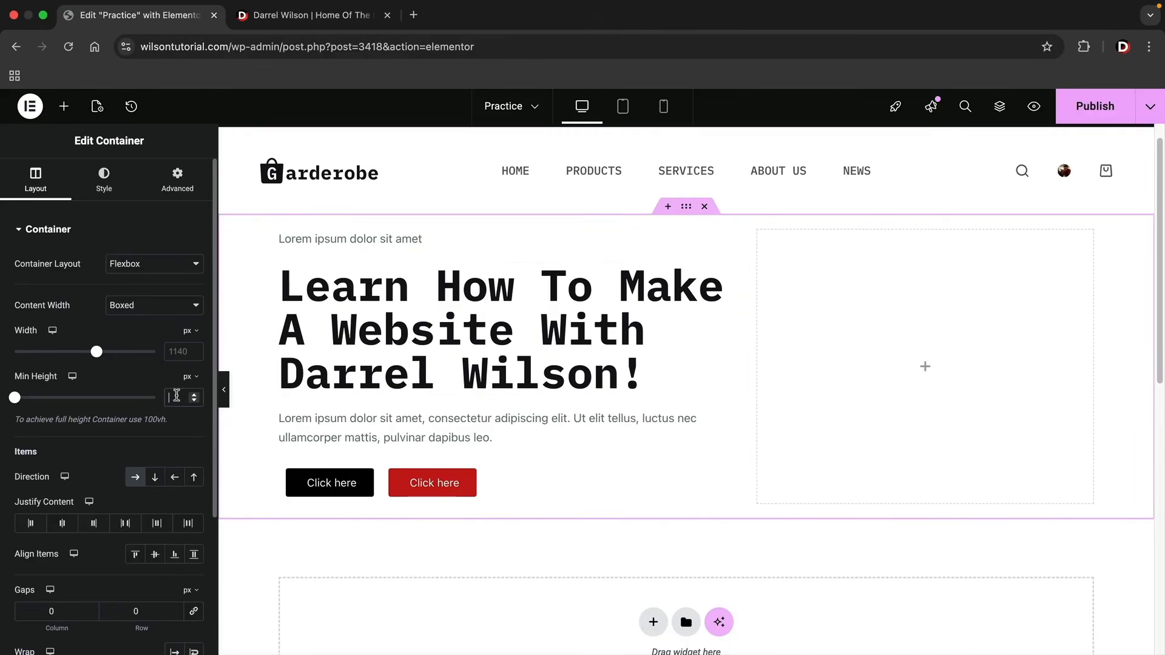
pyautogui.moveTo(14, 398); pyautogui.dragTo(24, 398)
pyautogui.click(194, 377)
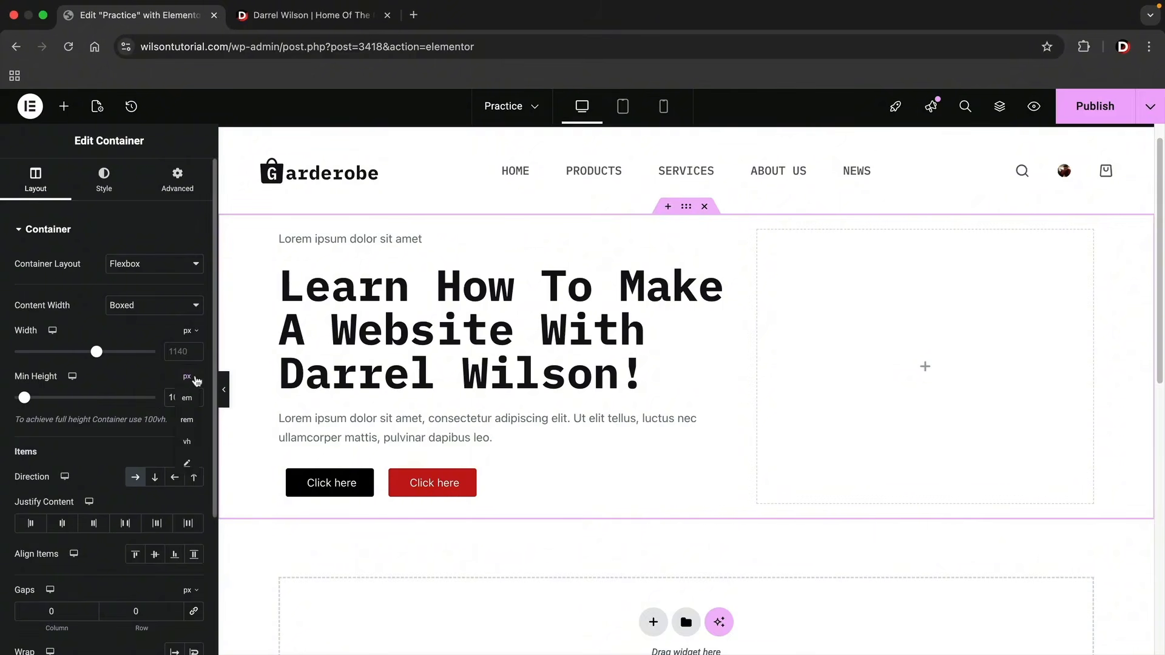
pyautogui.click(187, 442)
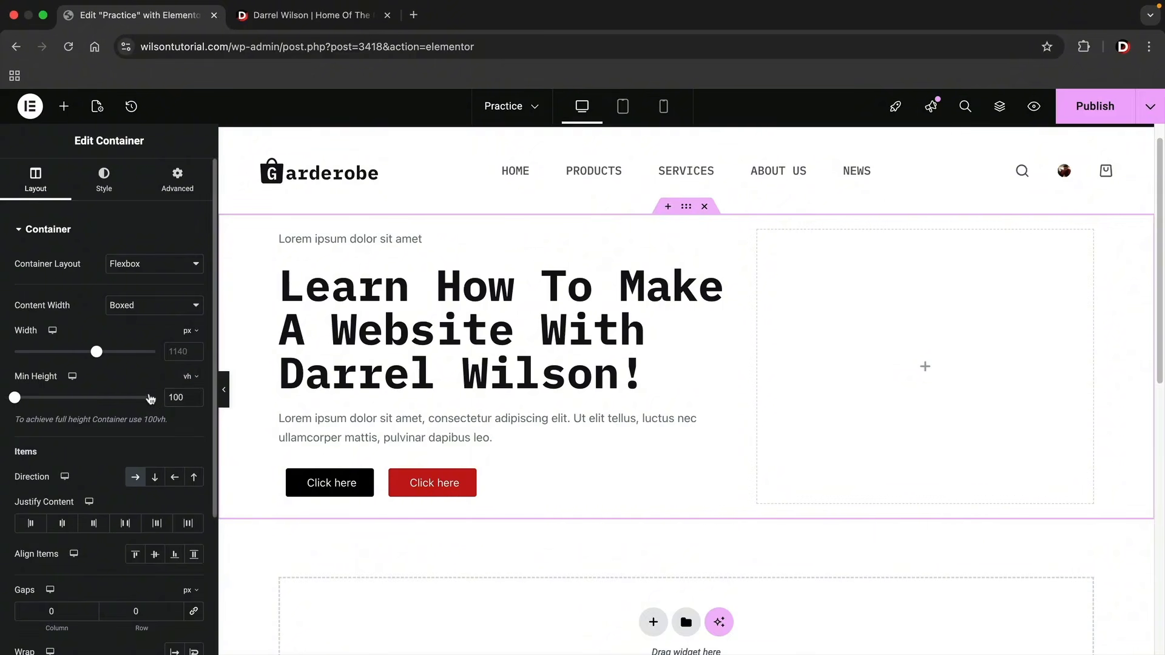
pyautogui.moveTo(17, 398); pyautogui.dragTo(159, 399)
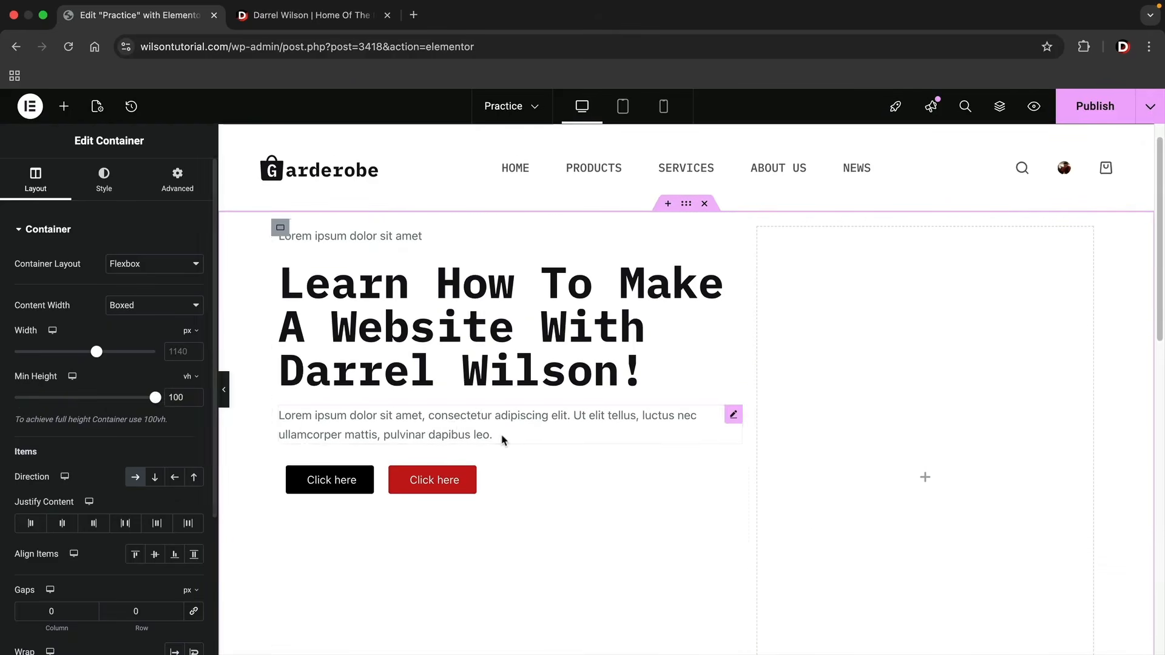
pyautogui.scroll(-2, 507, 443)
pyautogui.scroll(-1, 507, 442)
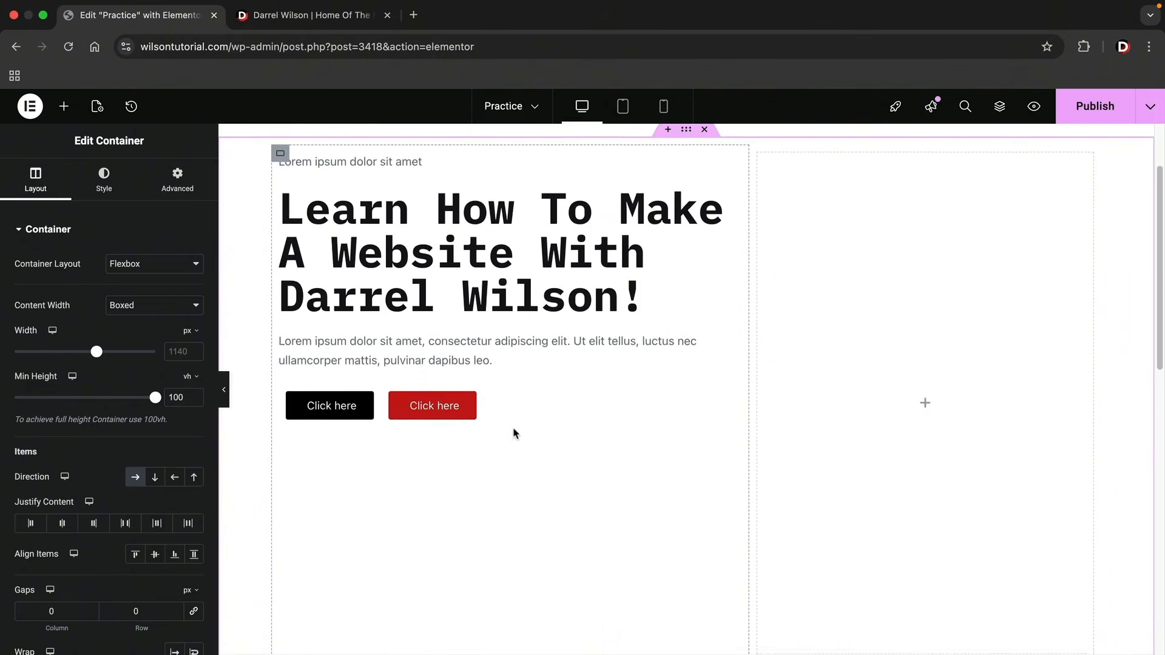
pyautogui.scroll(1, 511, 438)
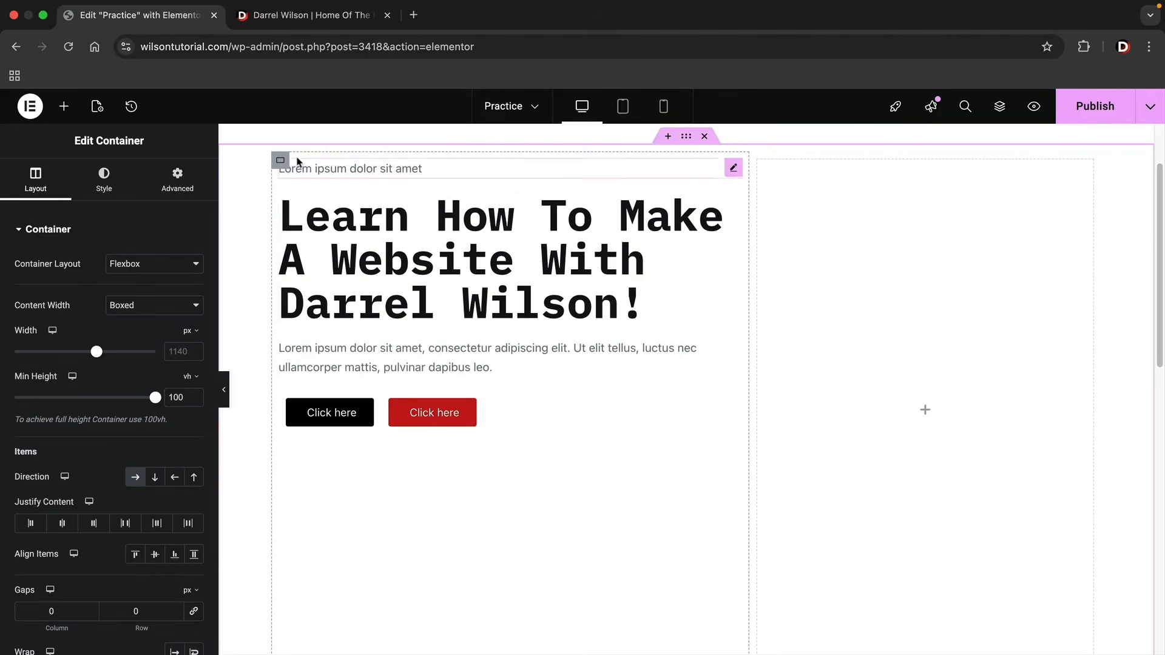
# Set the text column container's Justify Content to Space Between after trying End, Space Around and Space Evenly.
pyautogui.click(280, 163)
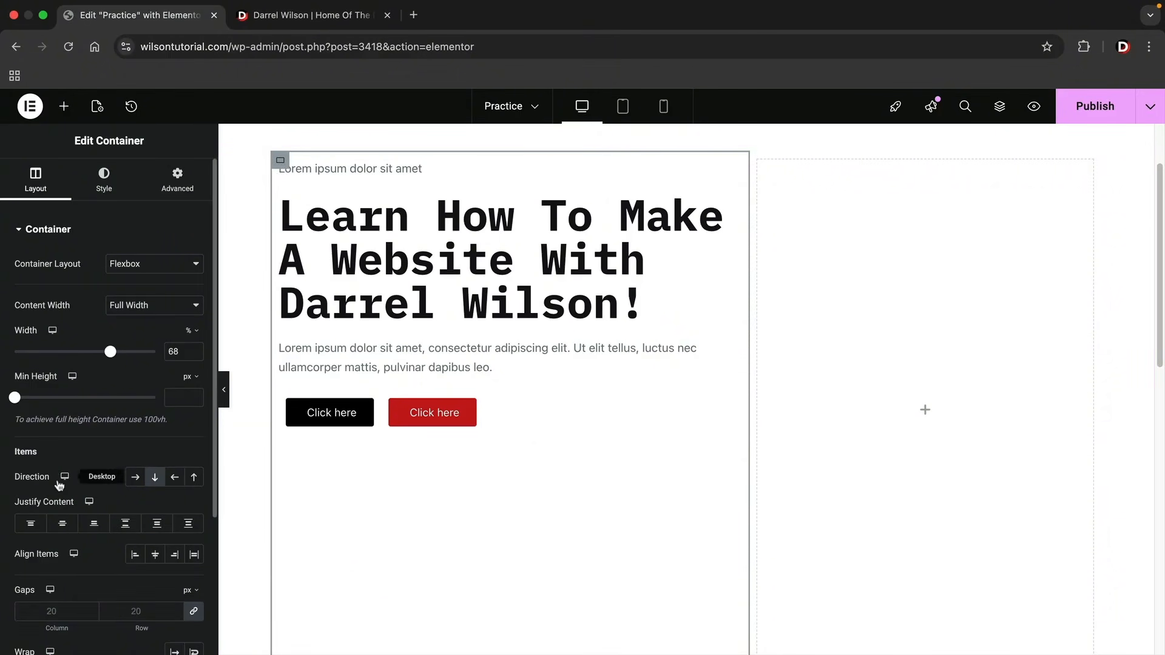
pyautogui.scroll(-1, 66, 509)
pyautogui.click(94, 520)
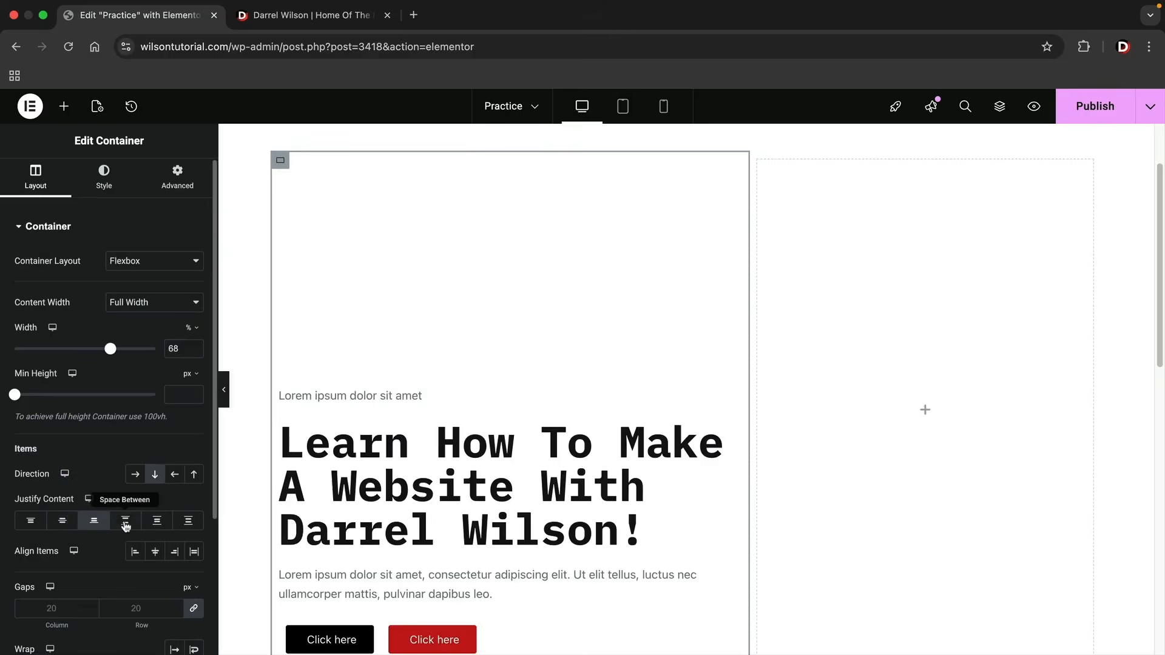
pyautogui.click(125, 520)
pyautogui.click(156, 520)
pyautogui.click(188, 520)
pyautogui.click(125, 520)
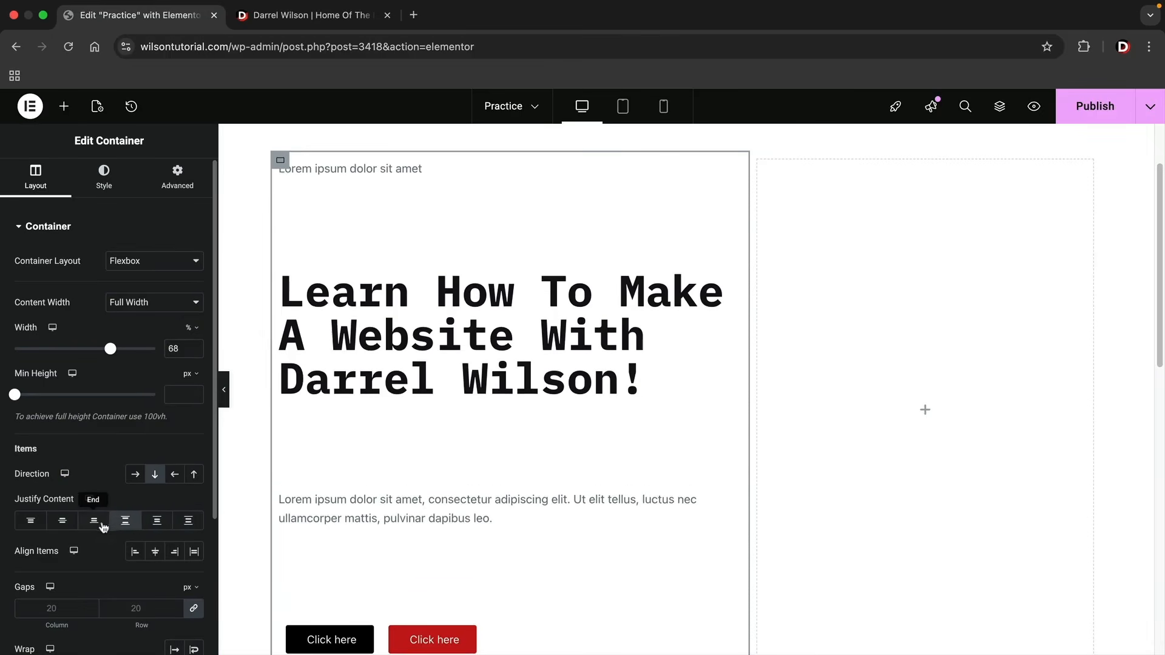
# Cycle through all the text column's Justify Content options again to compare the vertical distribution, returning to Space Between.
pyautogui.click(62, 520)
pyautogui.click(30, 520)
pyautogui.click(63, 521)
pyautogui.click(93, 523)
pyautogui.click(126, 523)
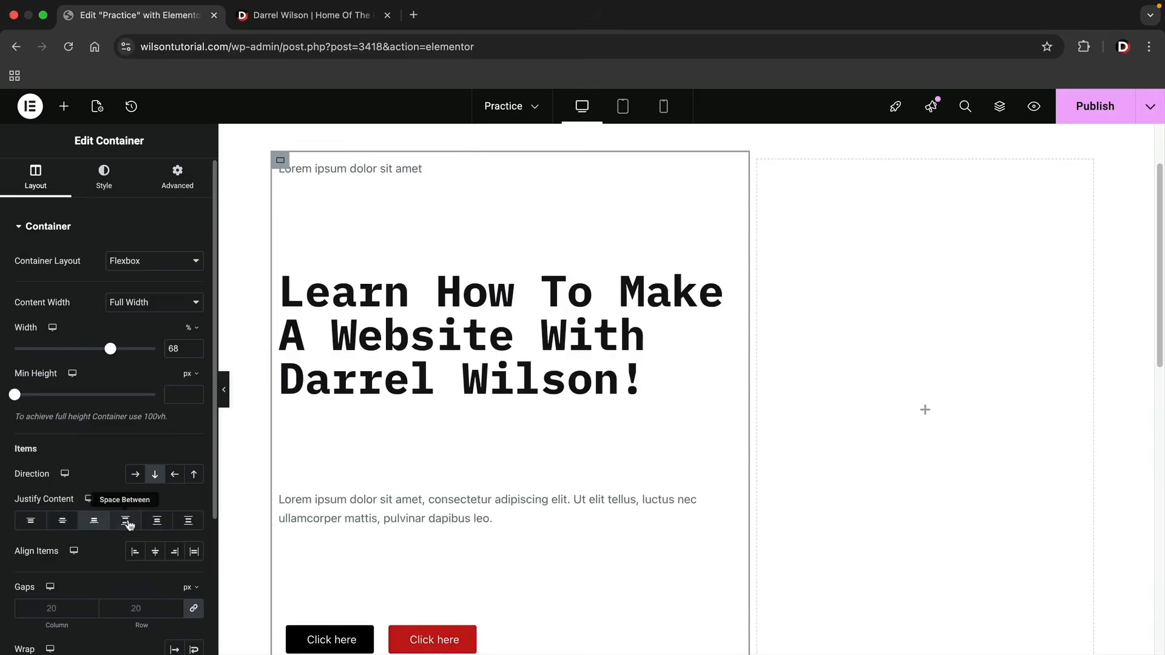
pyautogui.click(159, 522)
pyautogui.click(162, 522)
pyautogui.click(190, 522)
pyautogui.click(125, 520)
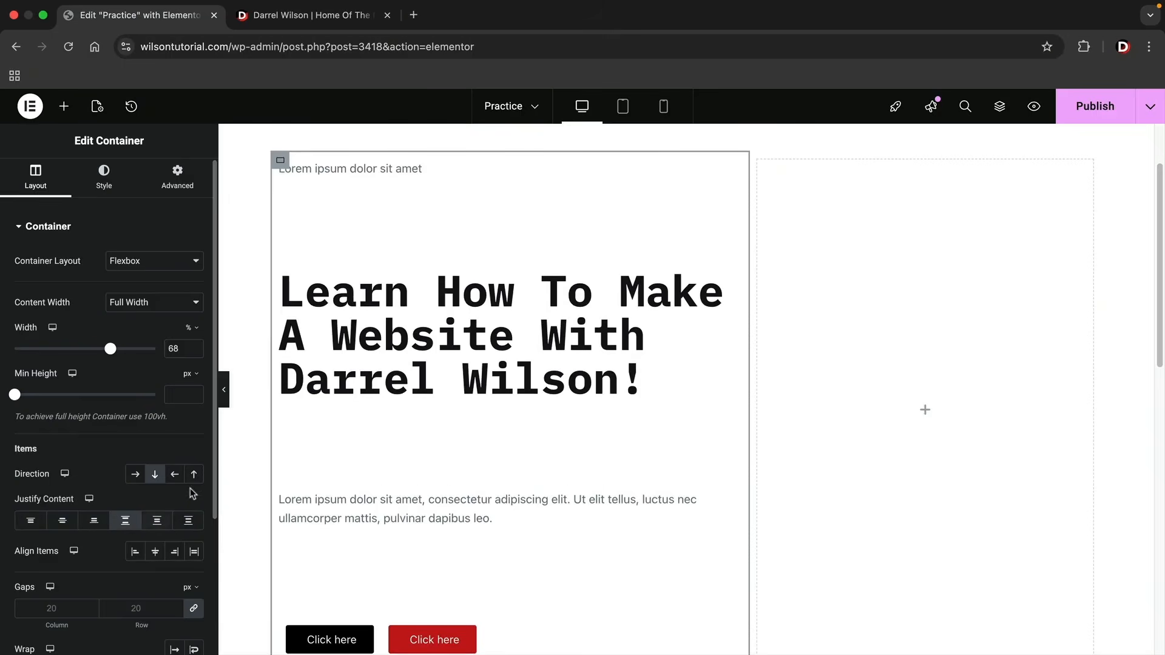
# Try the text column's reversed column, reversed row and horizontal row directions, returning to Column - vertical.
pyautogui.click(194, 474)
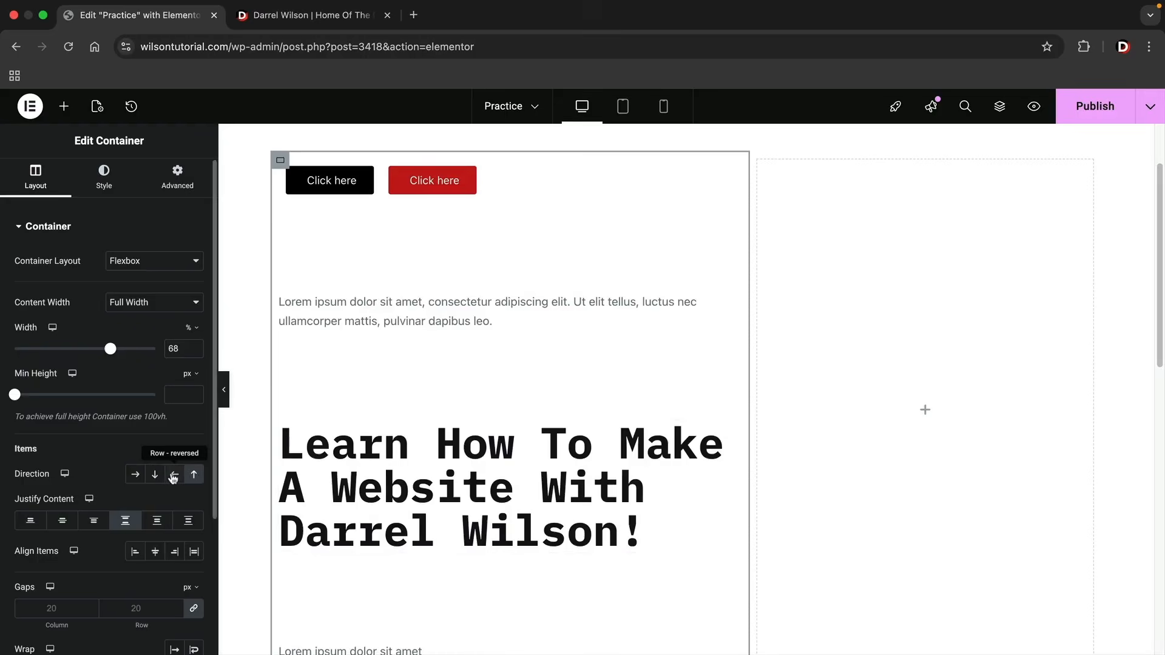
pyautogui.click(174, 477)
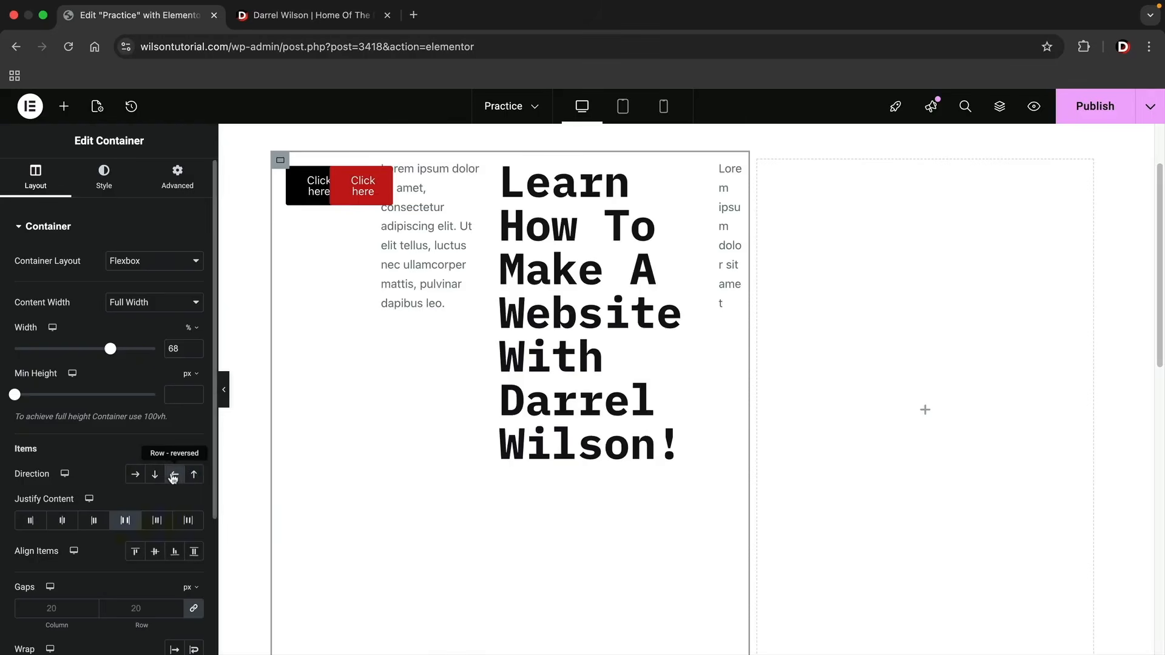
pyautogui.click(136, 476)
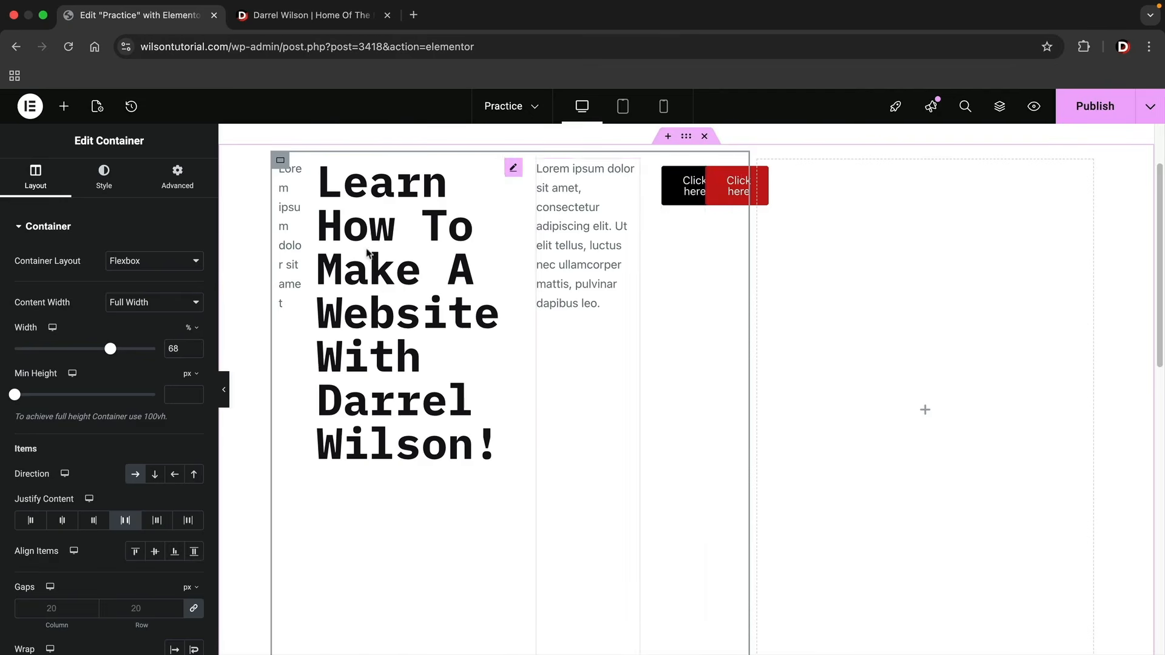
pyautogui.click(156, 478)
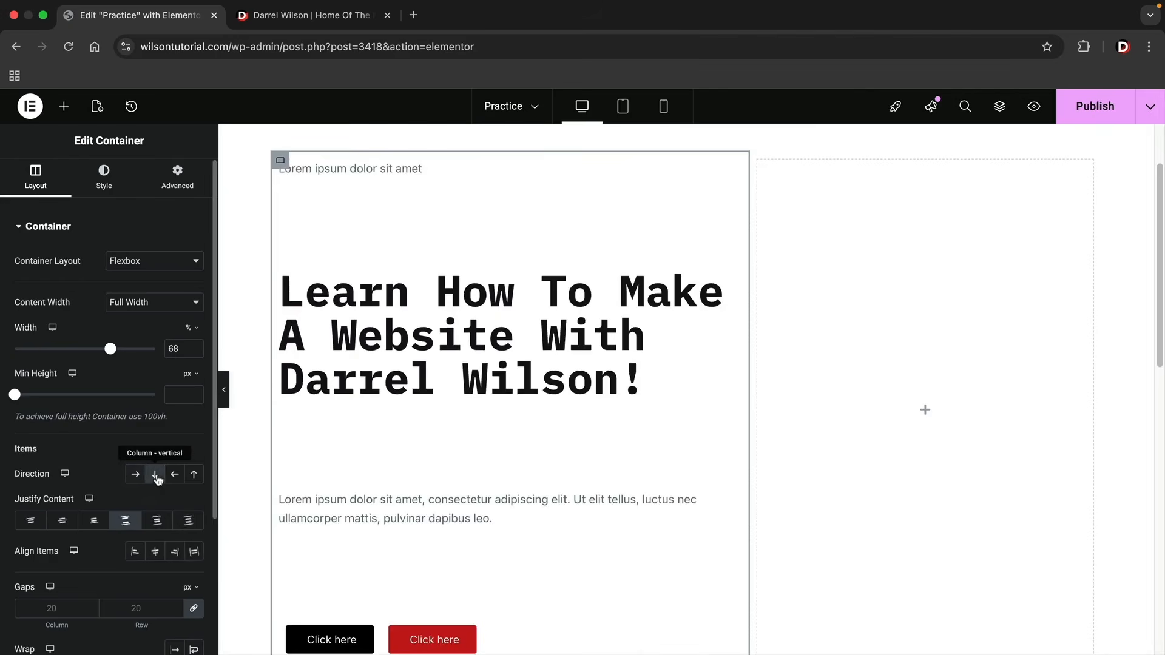
# Set the text column container's Justify Content to Center and preview the hero without the editing panel.
pyautogui.click(61, 522)
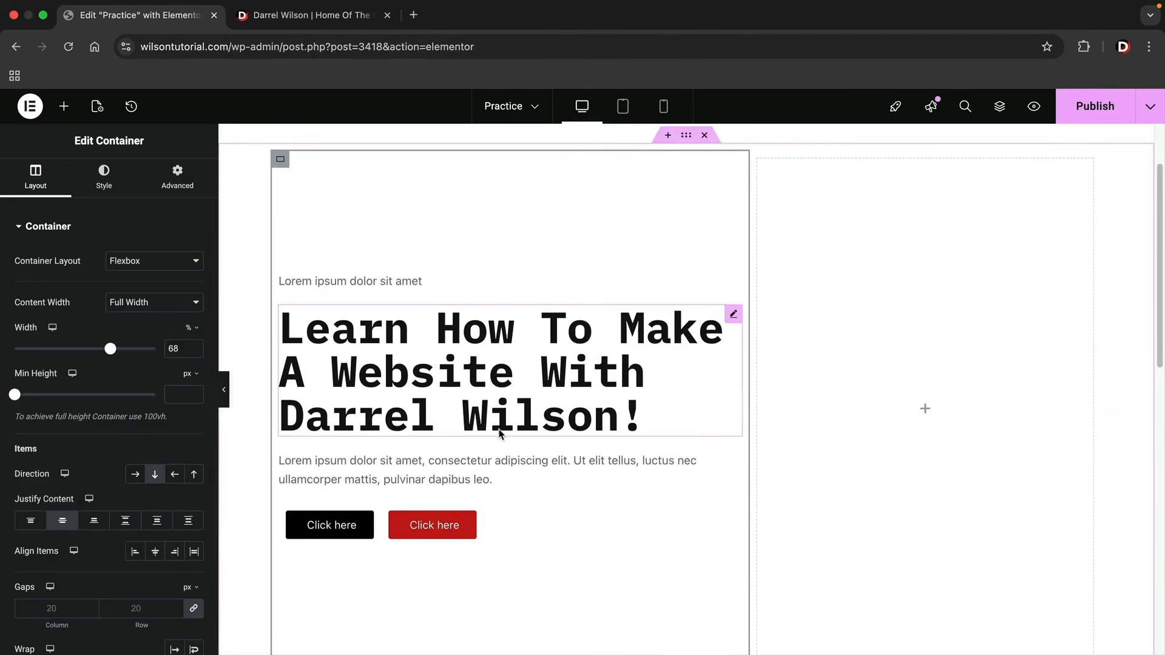
pyautogui.scroll(-1, 473, 419)
pyautogui.click(224, 392)
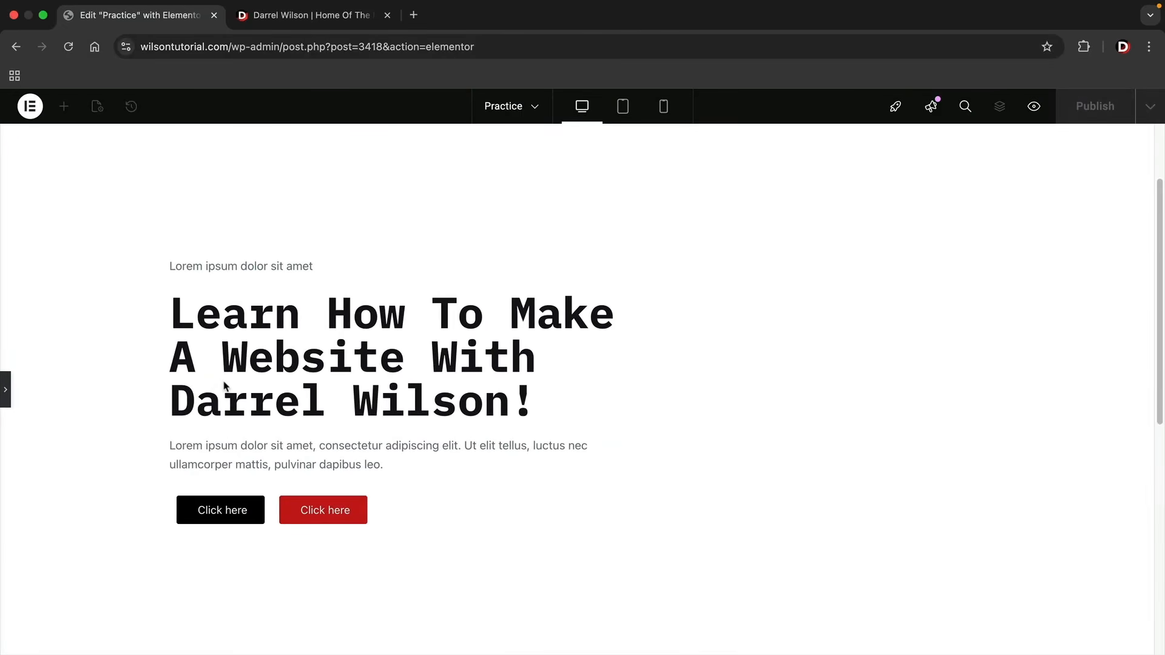
pyautogui.click(5, 388)
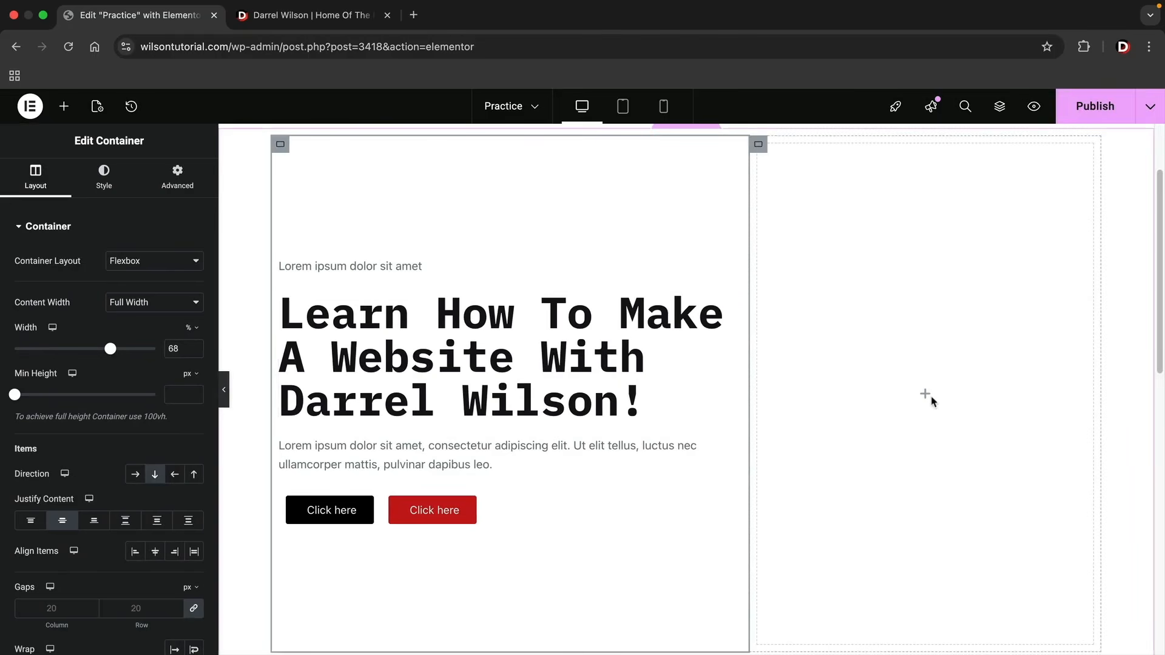
# Add an Image widget to the empty column beside the text, using home-page-ceo-image2_optimized.webp from the media library.
pyautogui.click(63, 106)
pyautogui.moveTo(149, 419); pyautogui.dragTo(873, 403)
pyautogui.click(134, 308)
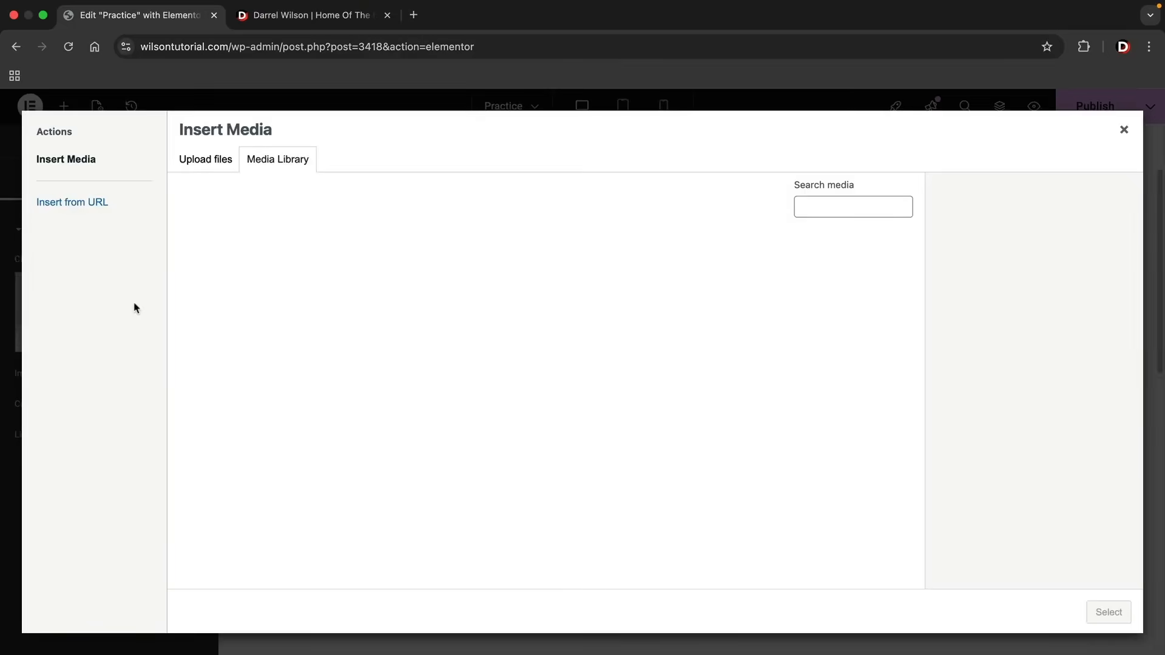
pyautogui.scroll(-5, 476, 416)
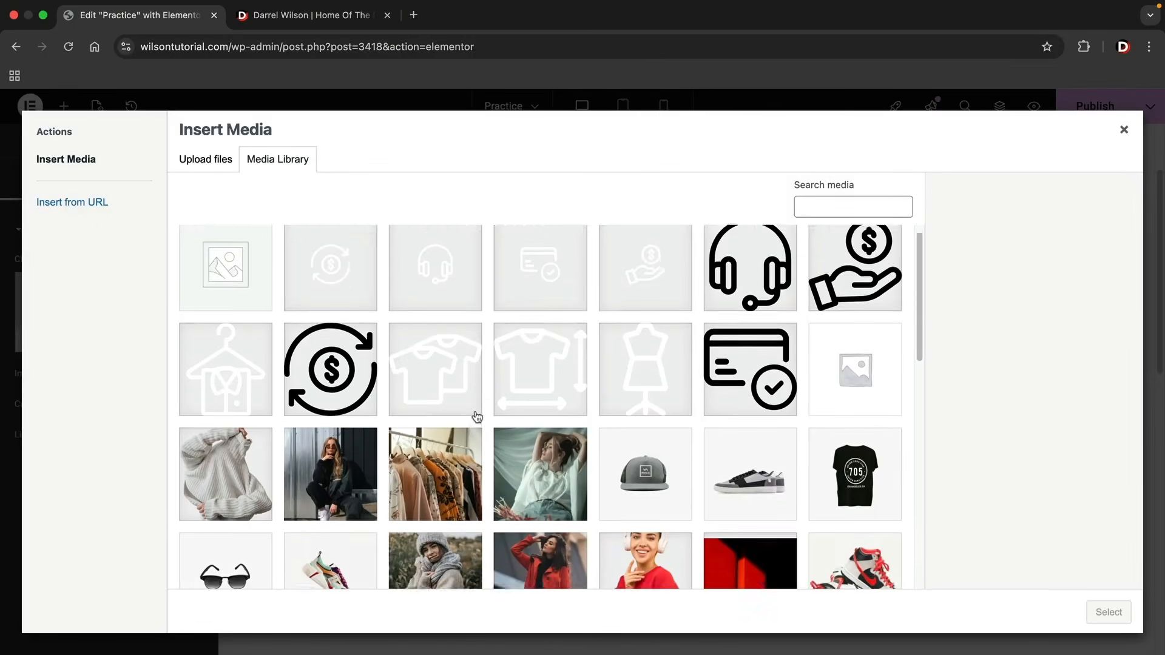
pyautogui.click(540, 444)
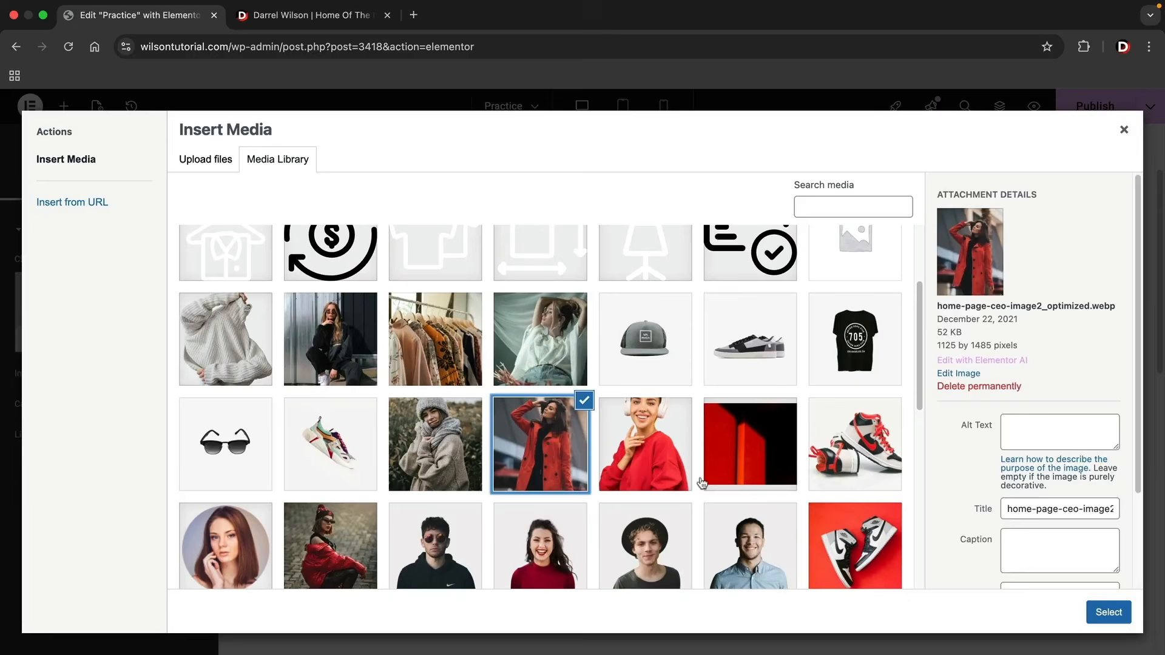
pyautogui.click(1109, 612)
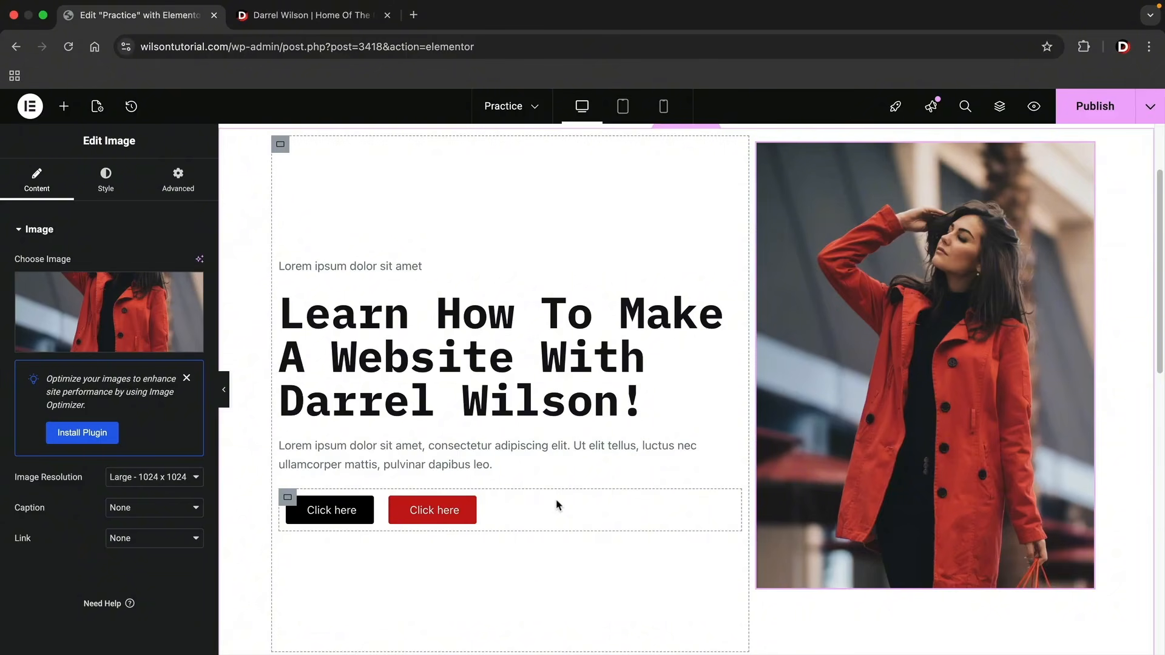
# Give the outer hero container a classic background in light grey and preview the section.
pyautogui.scroll(1, 425, 339)
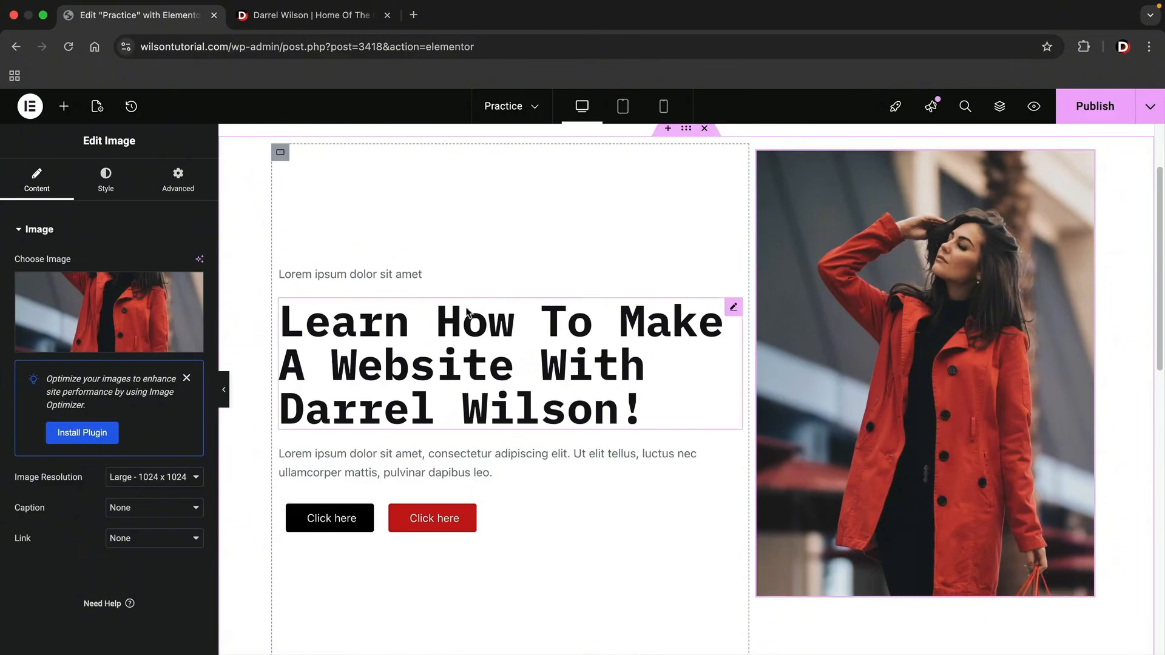
pyautogui.scroll(3, 485, 314)
pyautogui.click(686, 198)
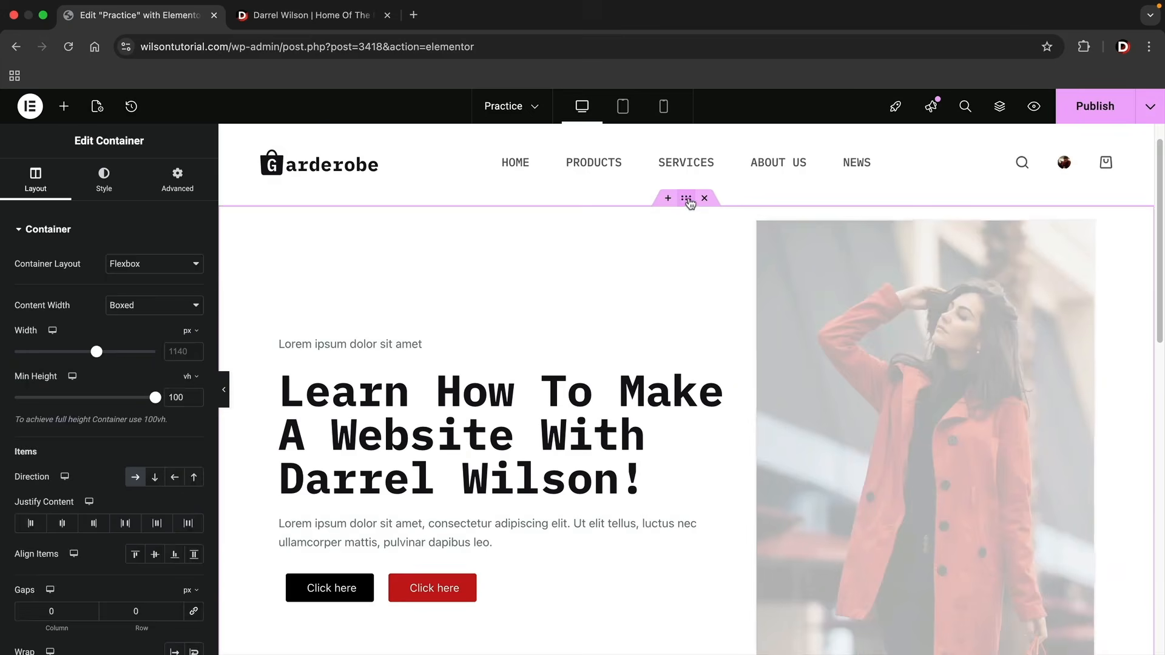
pyautogui.scroll(-3, 382, 338)
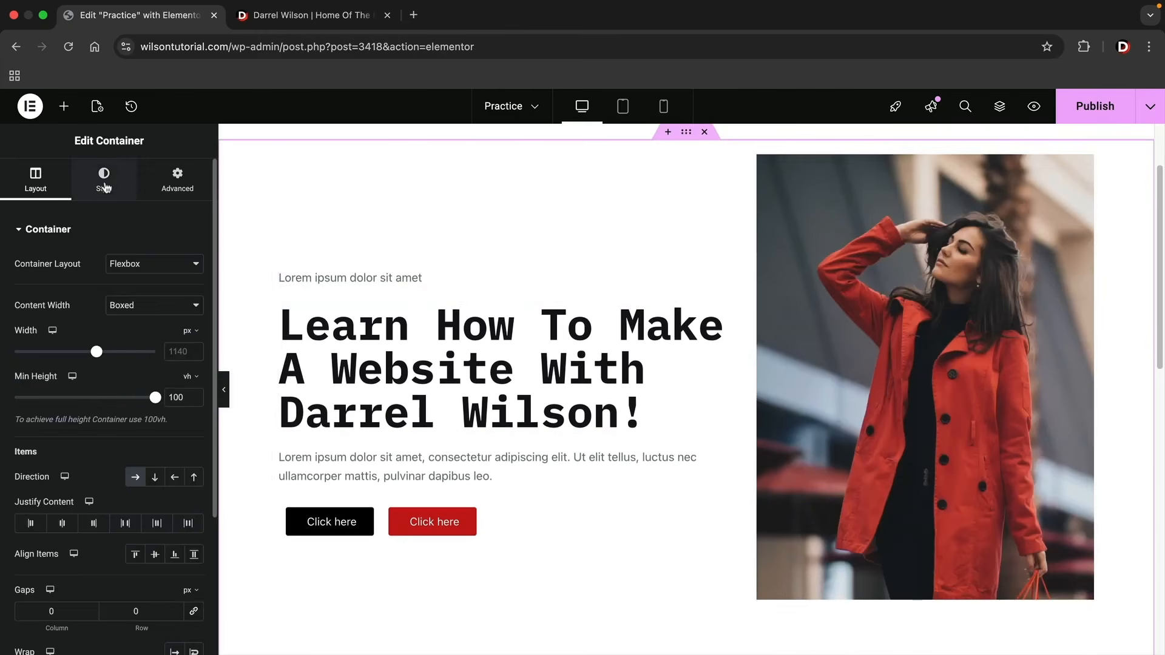
pyautogui.click(104, 181)
pyautogui.click(135, 295)
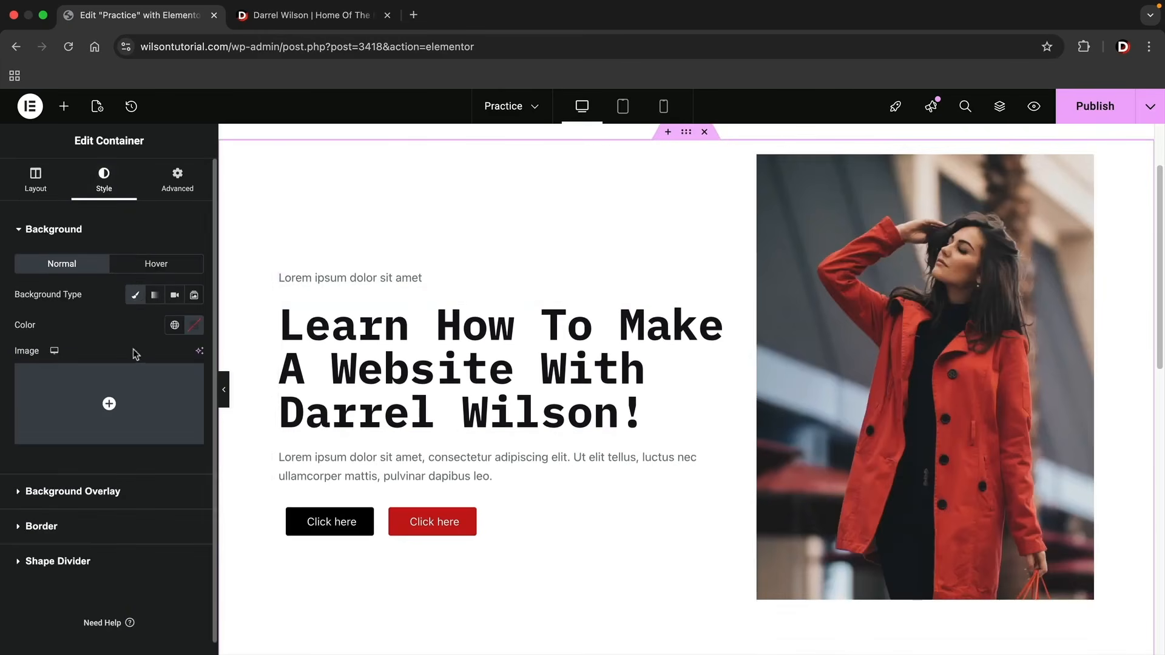
pyautogui.click(201, 326)
pyautogui.moveTo(114, 398)
pyautogui.mouseDown()
pyautogui.moveTo(111, 408)
pyautogui.moveTo(112, 395)
pyautogui.mouseUp()
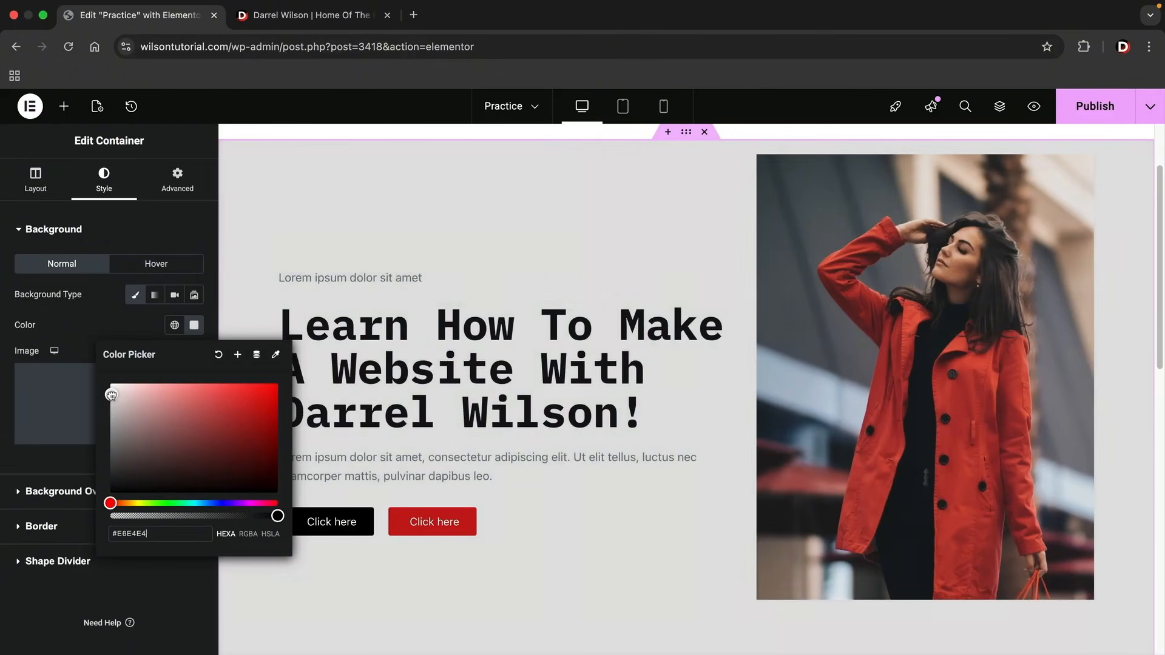
pyautogui.click(122, 324)
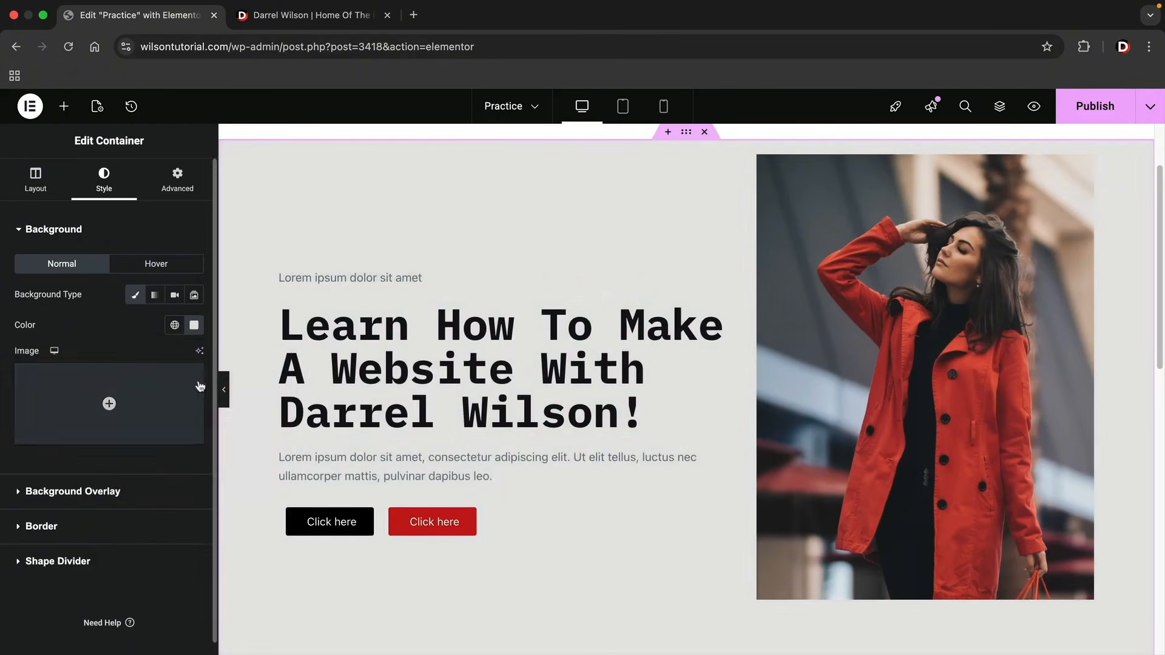
pyautogui.click(223, 389)
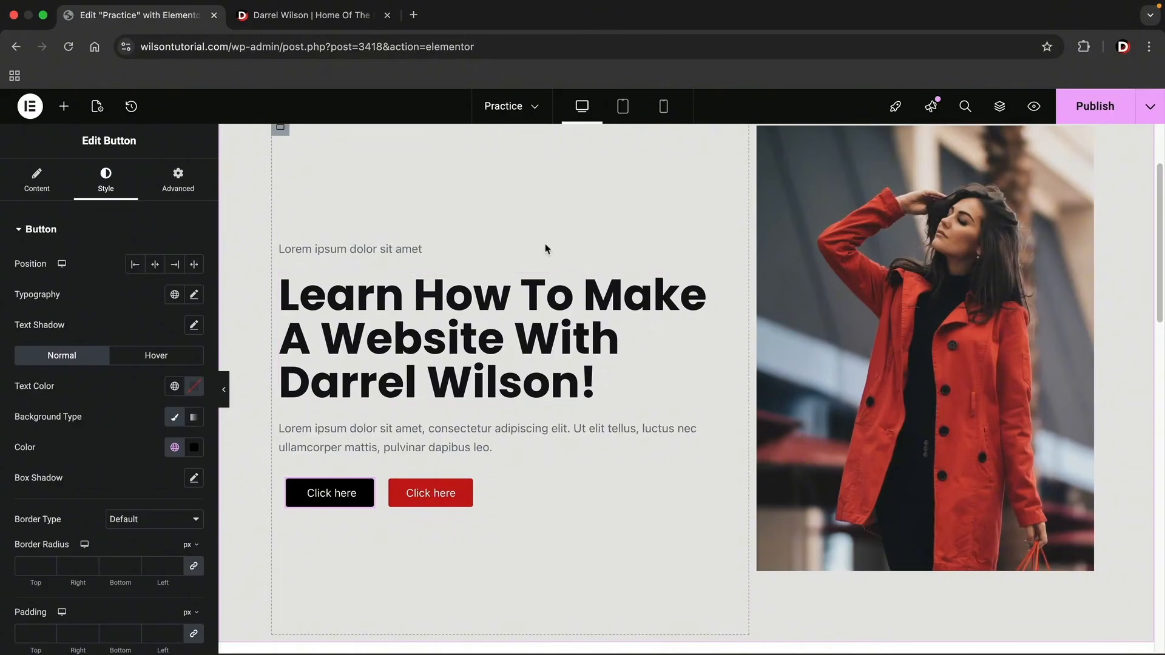
# Publish the Practice page and open it on the live site.
pyautogui.scroll(1, 781, 190)
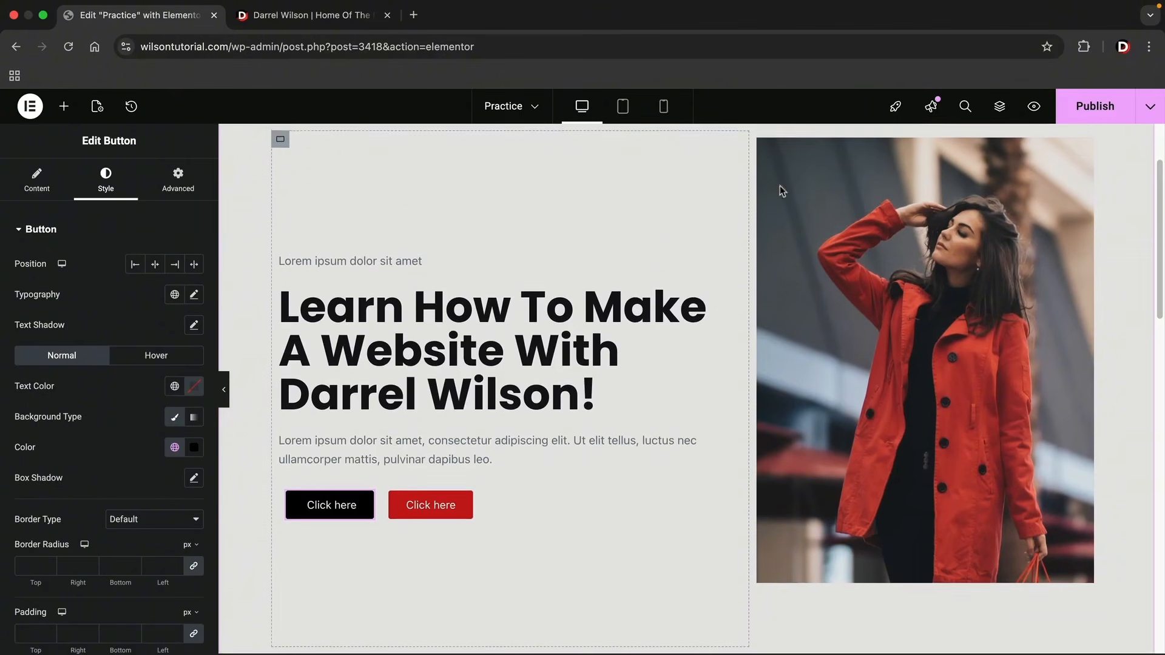
pyautogui.click(1097, 109)
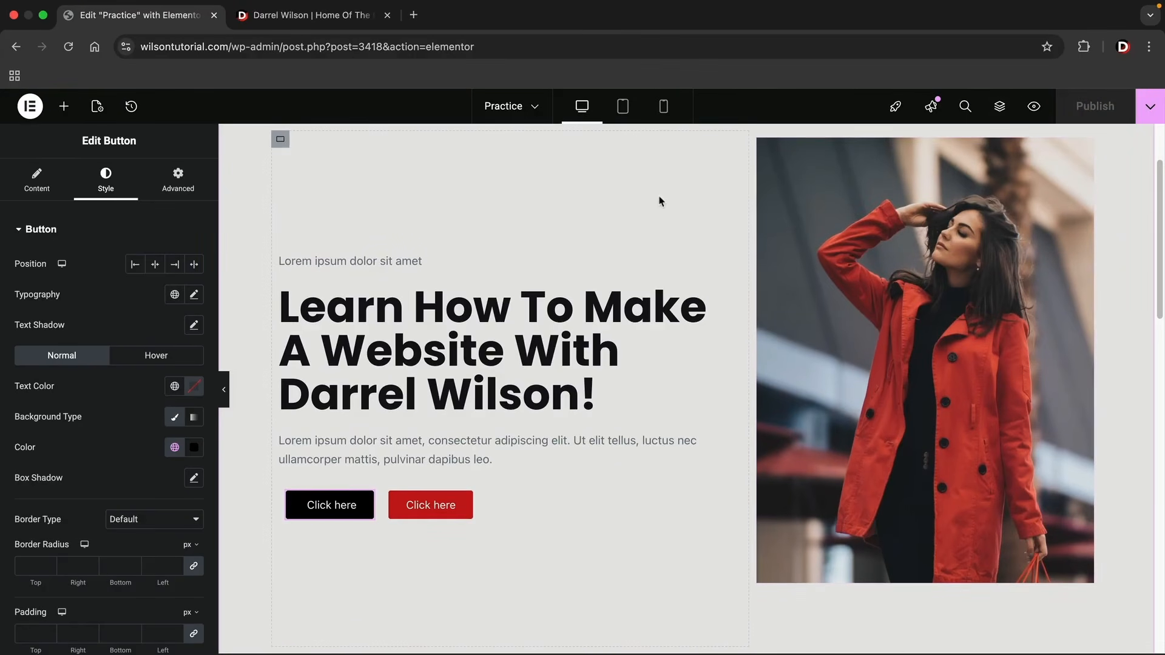
pyautogui.click(1149, 106)
pyautogui.click(1092, 217)
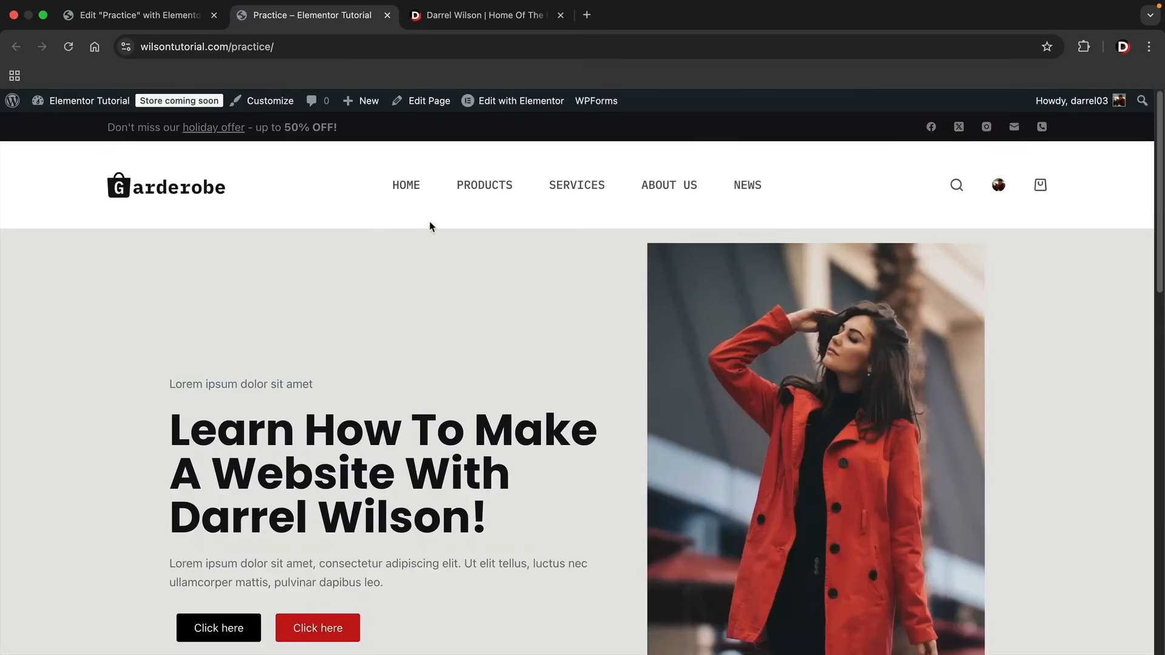
# View the live site's Home page and return to the Practice page editor.
pyautogui.click(413, 187)
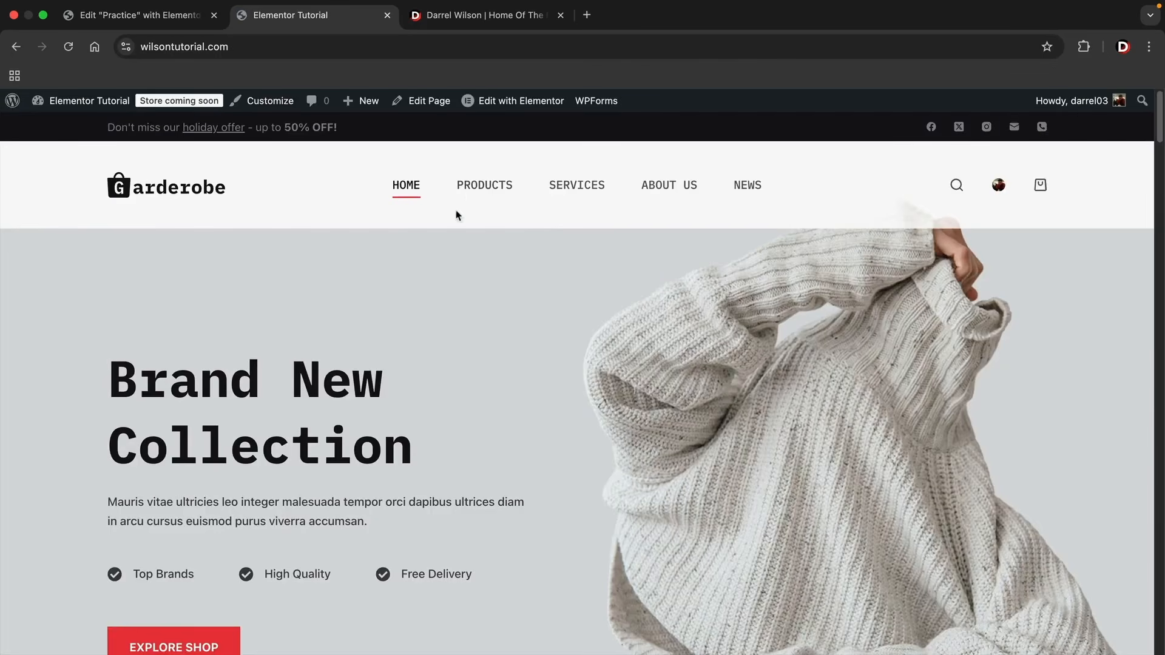
pyautogui.scroll(-1, 405, 318)
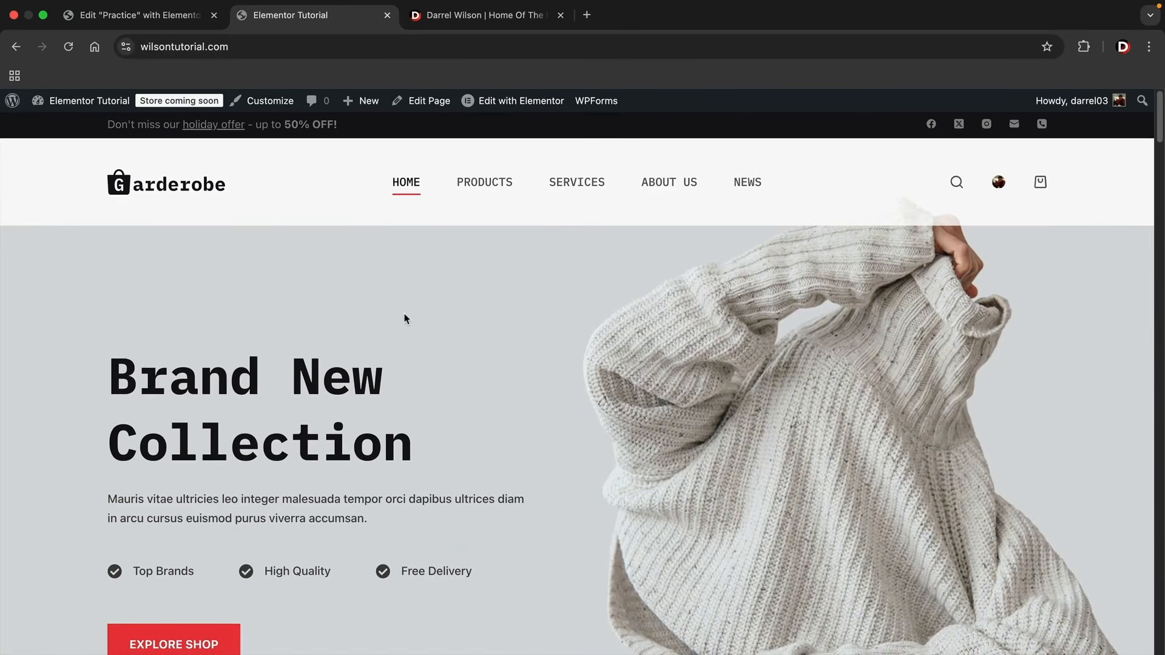
pyautogui.click(149, 16)
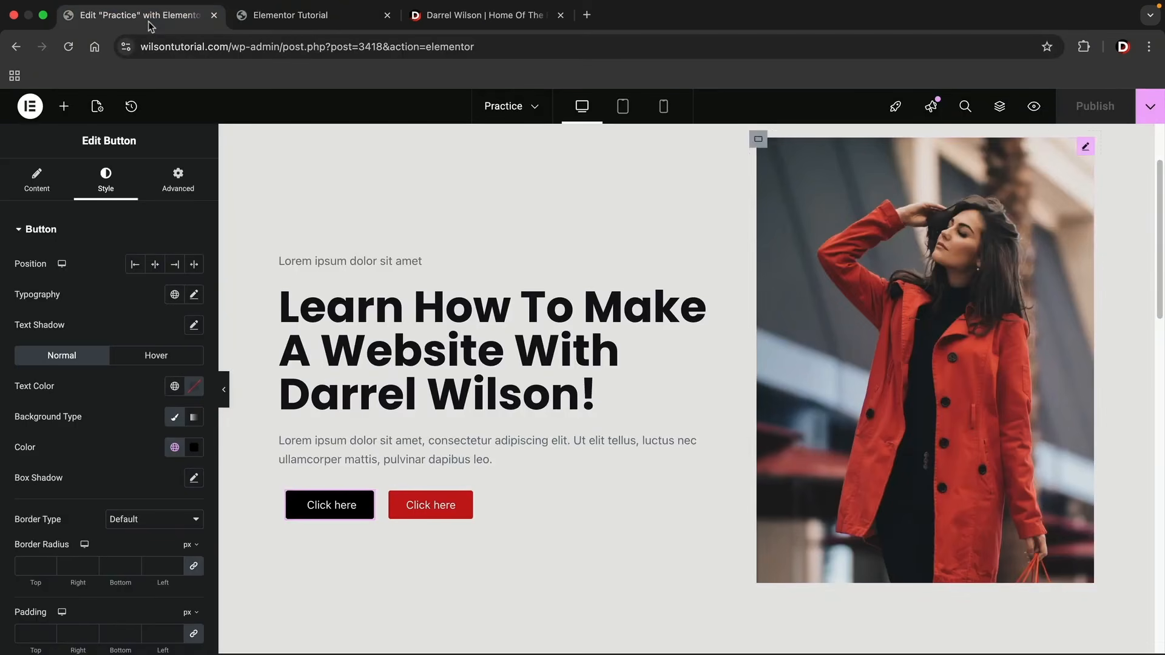
# Exit the Elementor editor to WordPress and go to the admin dashboard.
pyautogui.click(30, 107)
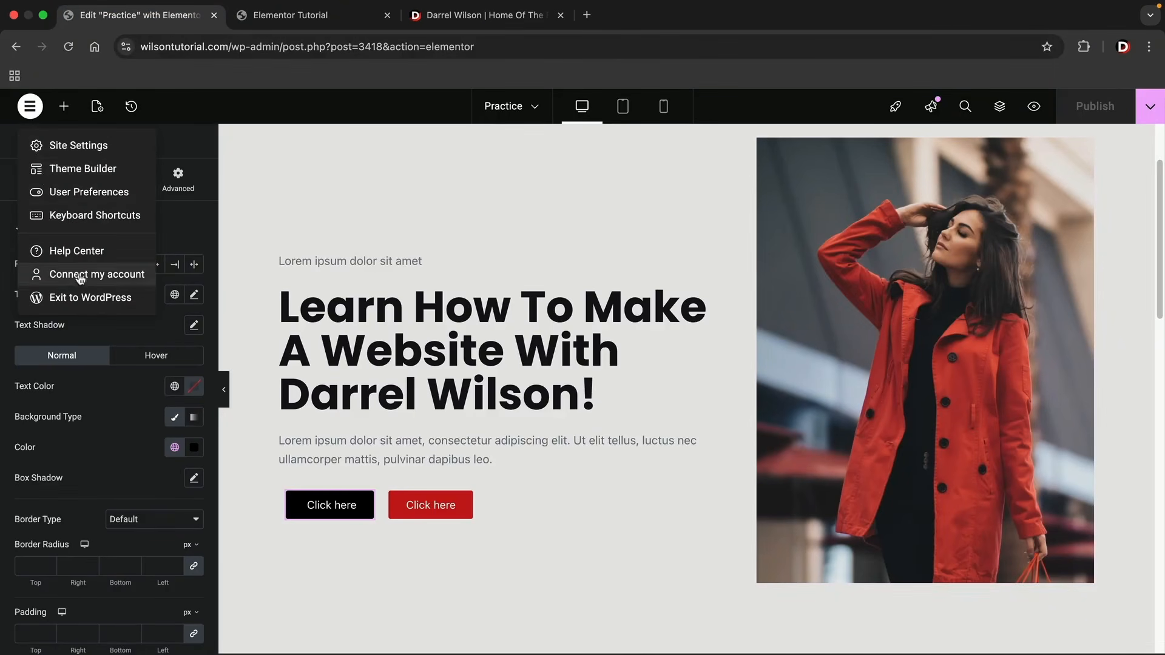
pyautogui.click(81, 297)
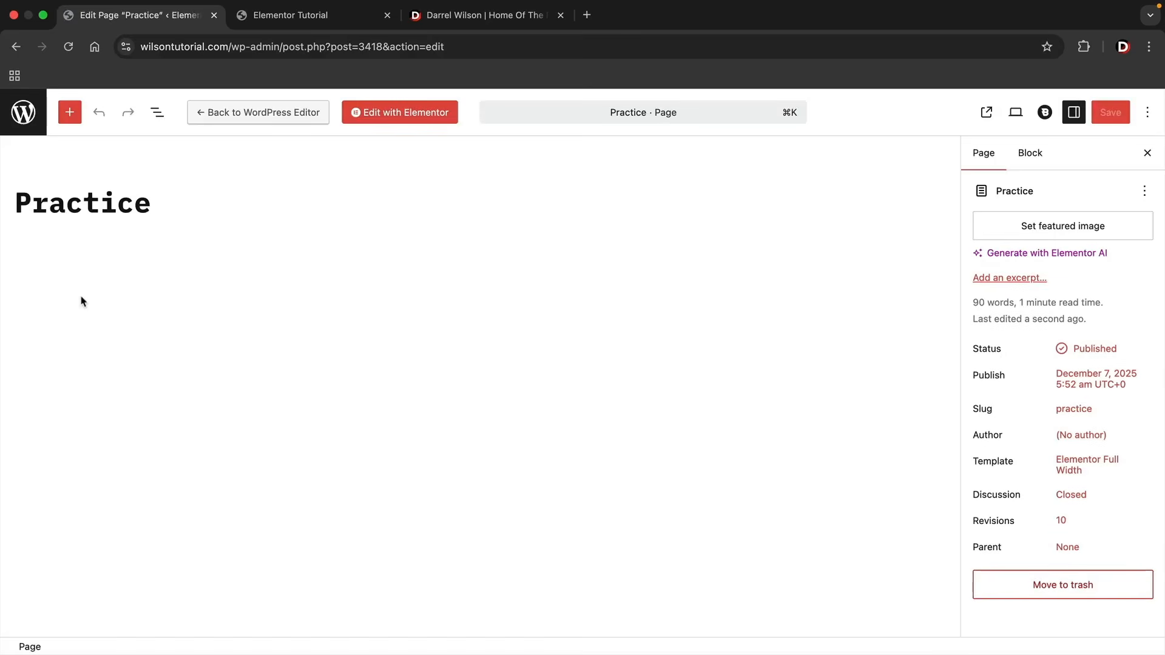
pyautogui.click(24, 113)
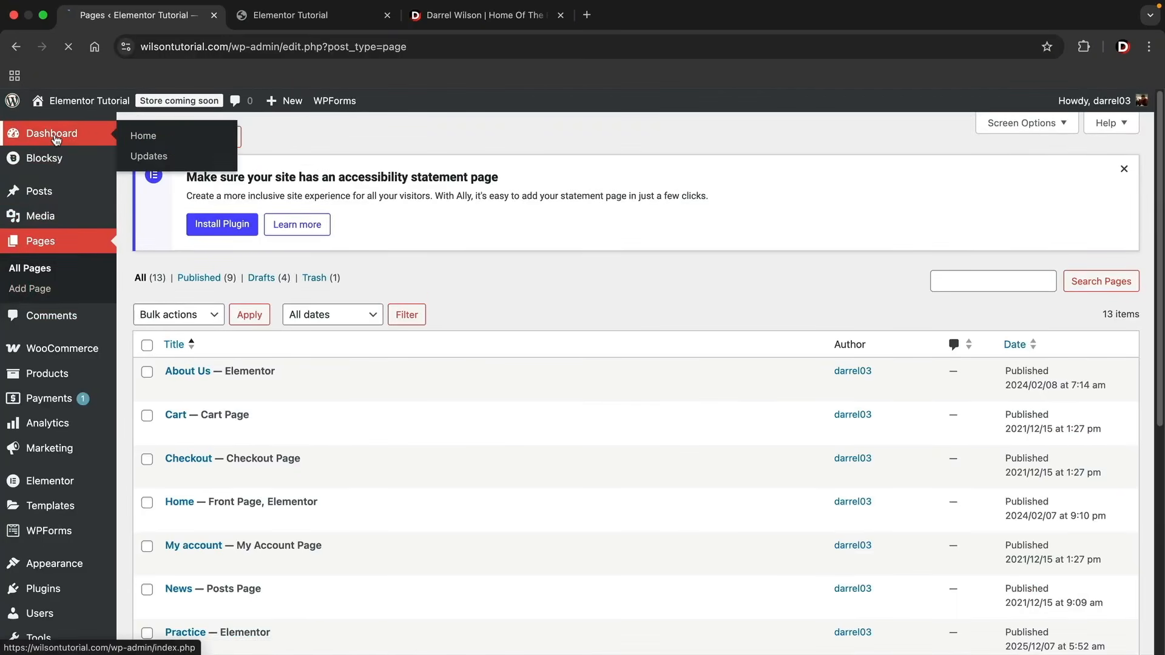
pyautogui.click(55, 139)
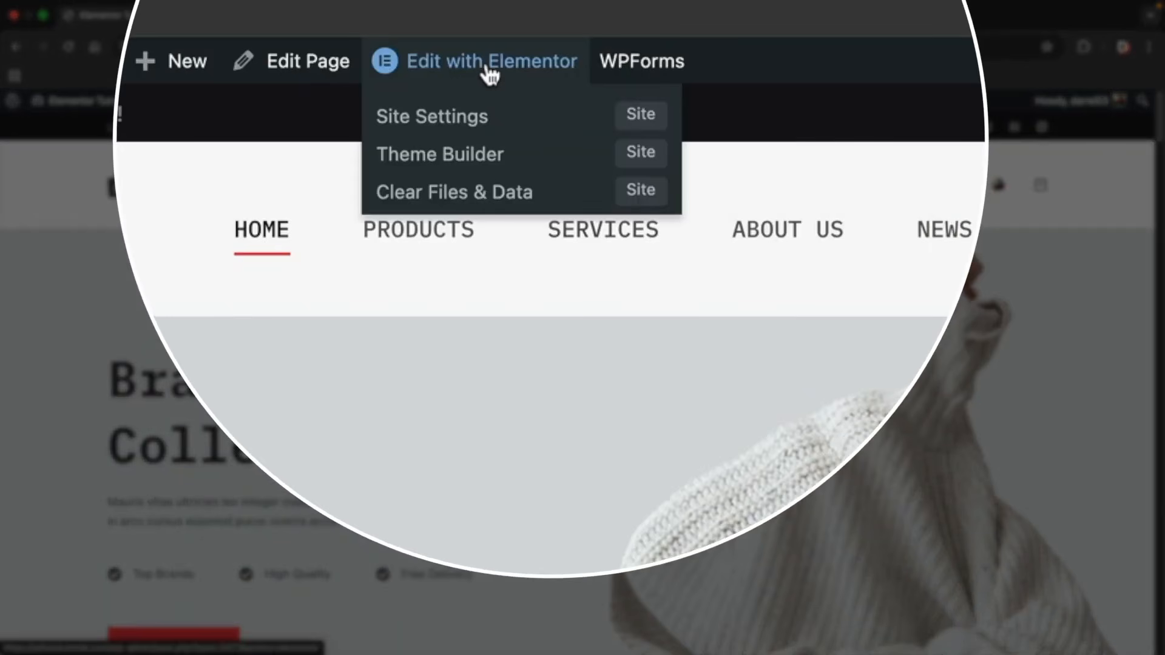
# Open the site's Home page in the Elementor editor and look over its hero section.
pyautogui.click(489, 73)
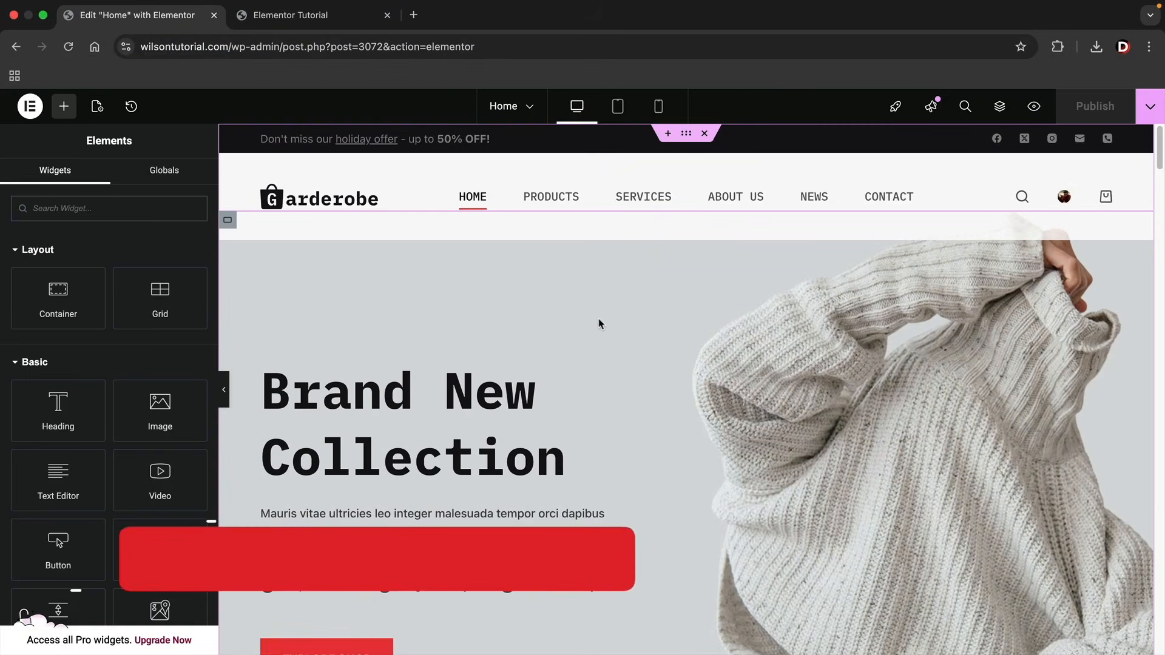
pyautogui.scroll(-3, 607, 316)
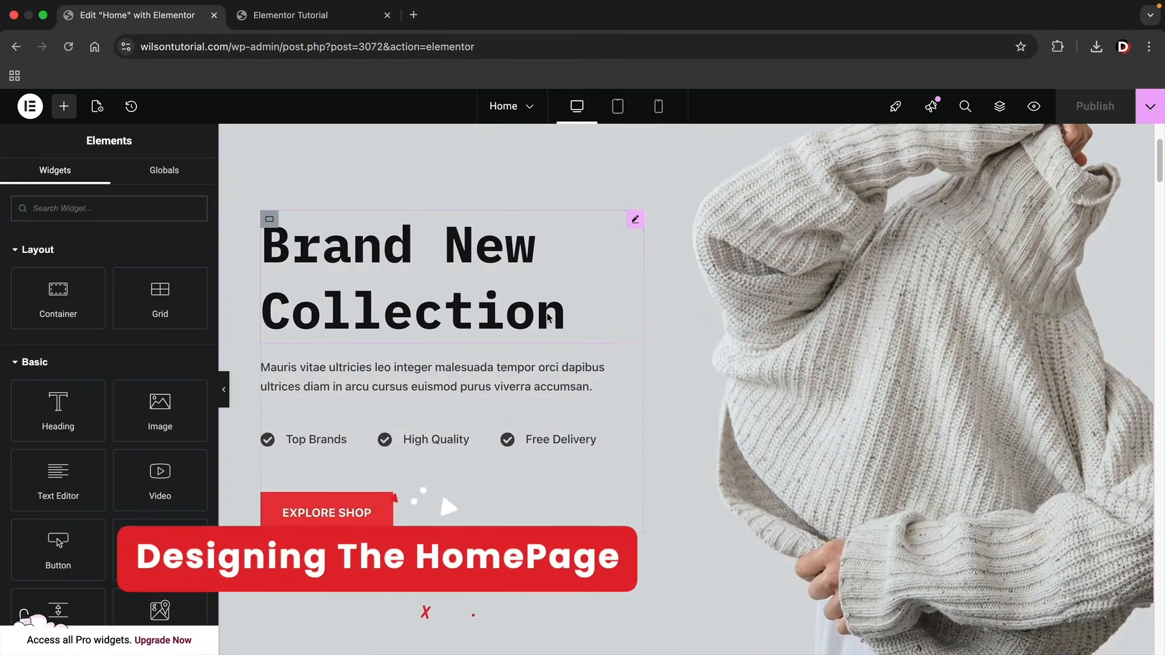
pyautogui.scroll(3, 801, 336)
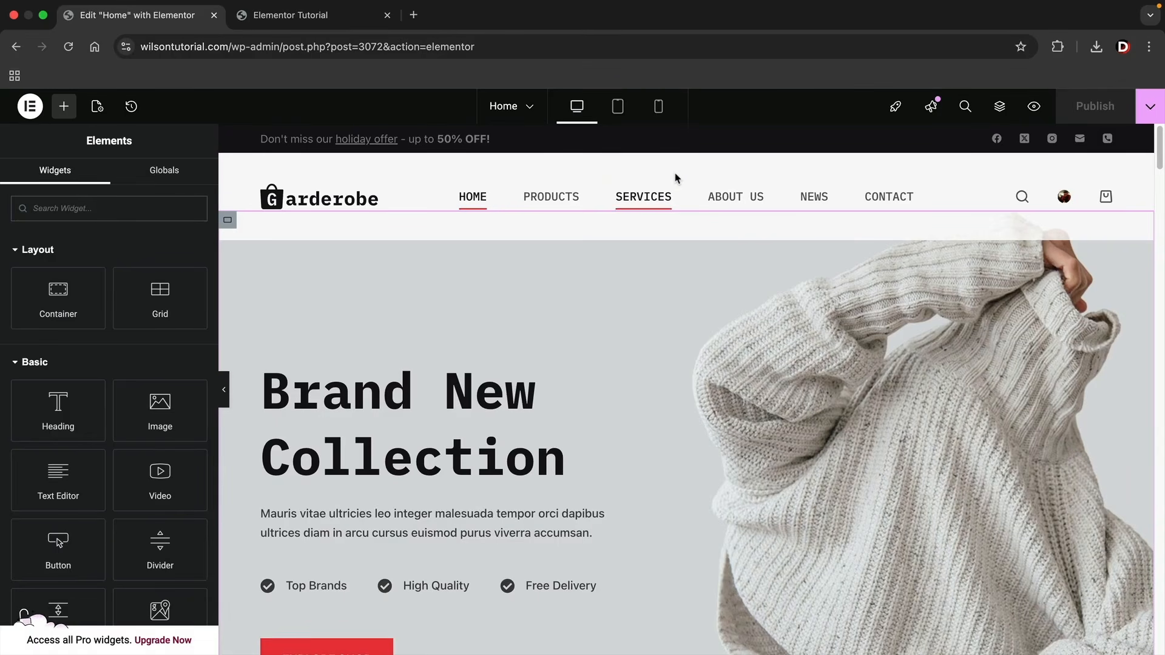
# Turn off the Global Header's transparent functionality in the site customizer, publish the change, and return to the Home page editor.
pyautogui.click(329, 21)
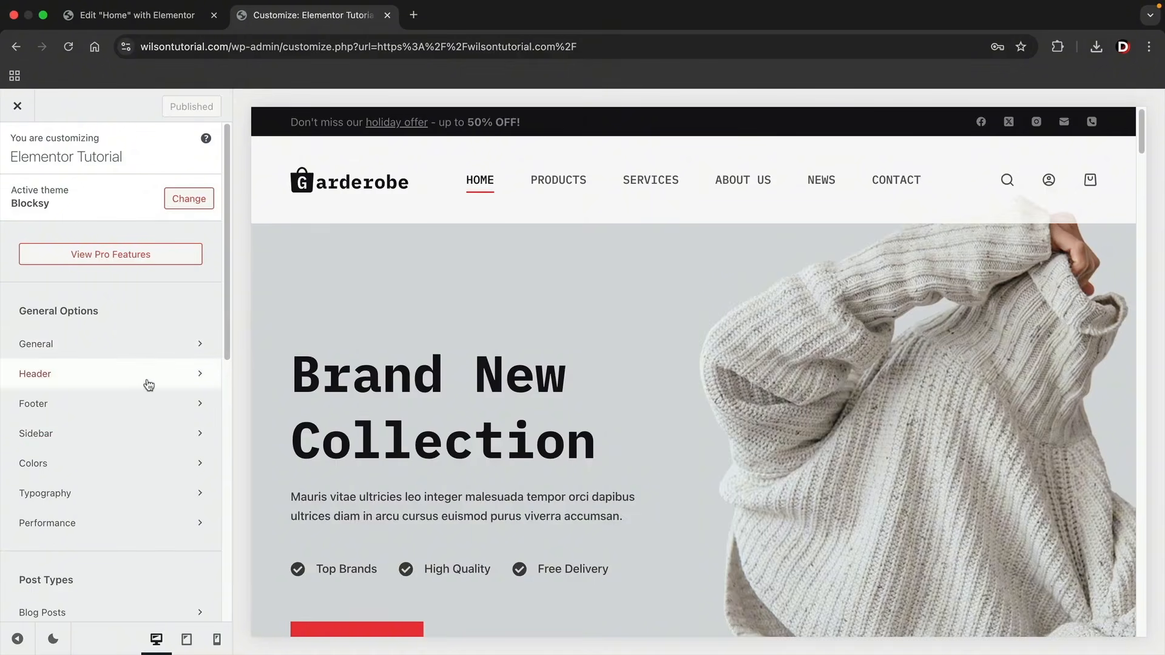
pyautogui.click(64, 382)
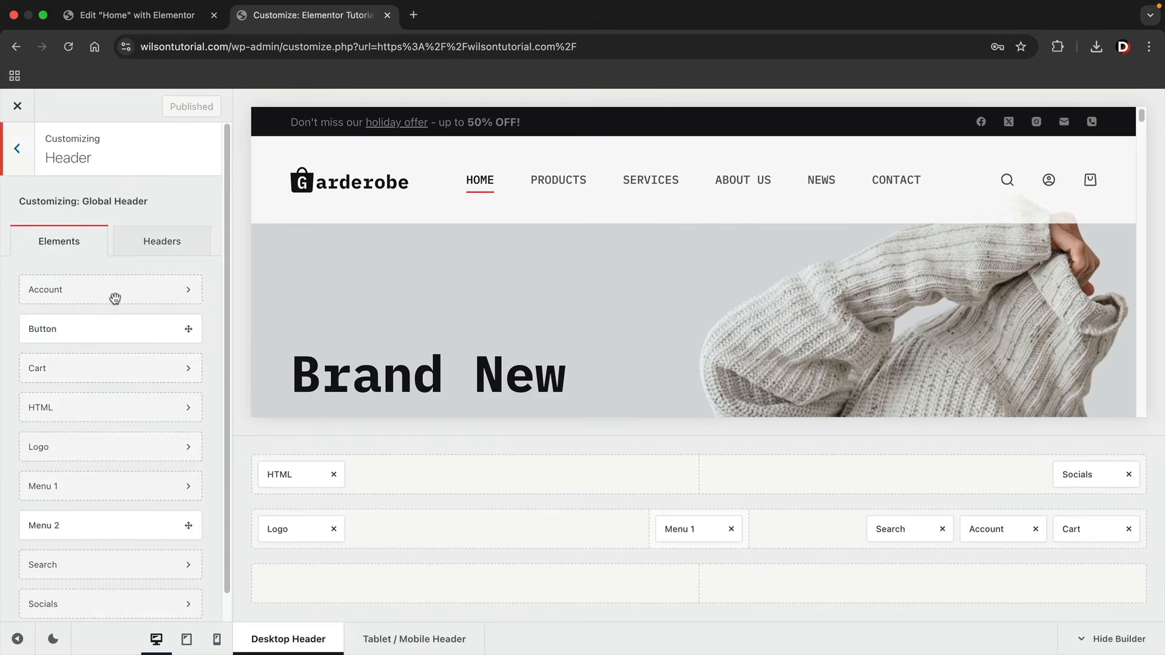
pyautogui.click(167, 243)
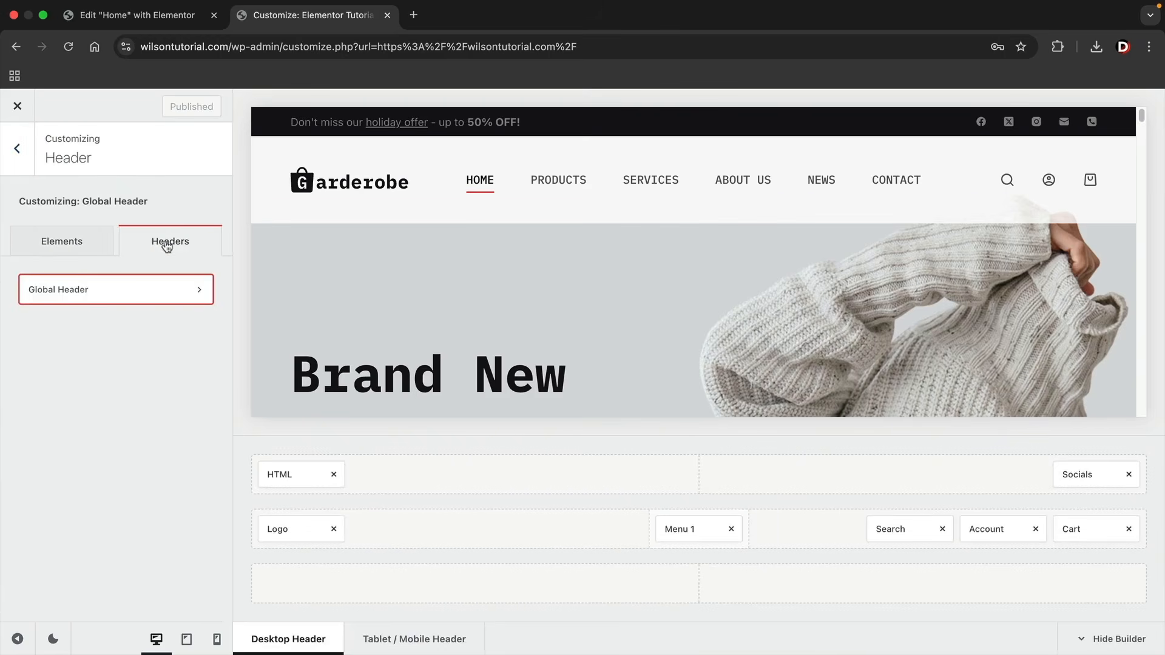
pyautogui.click(154, 295)
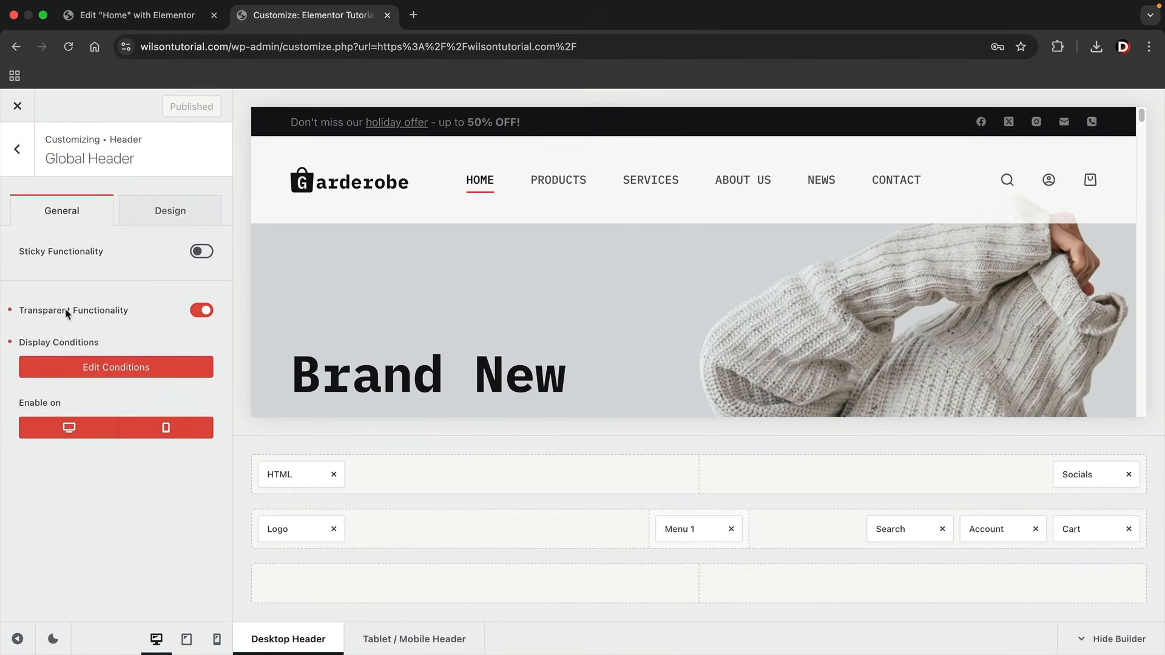
pyautogui.click(202, 311)
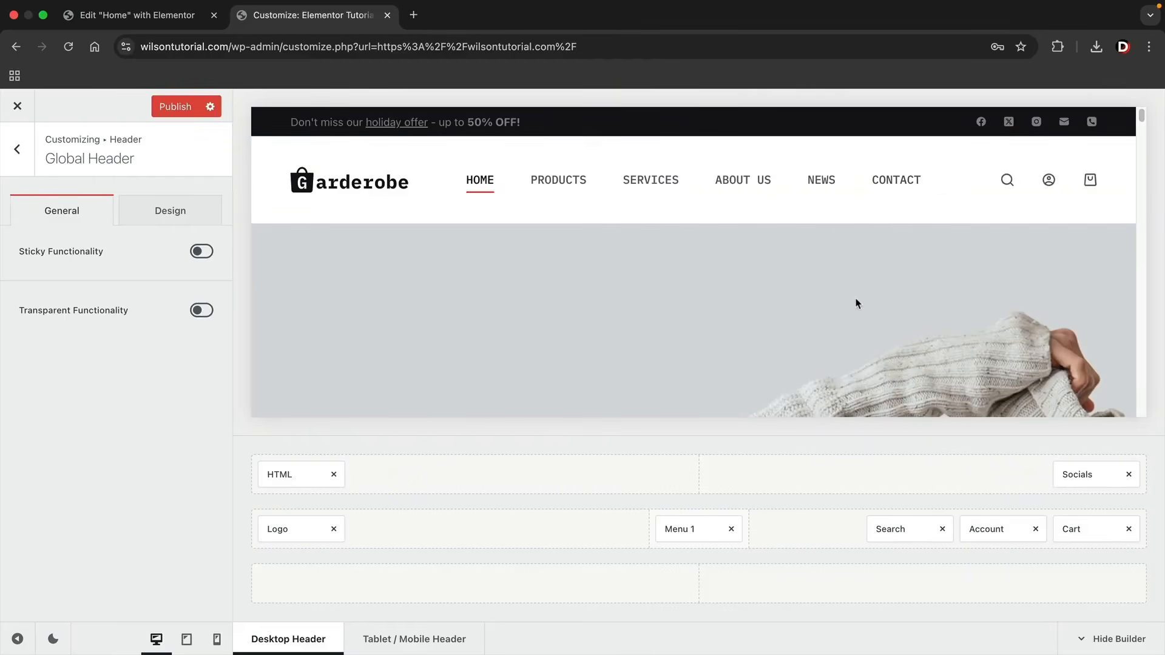
pyautogui.click(176, 111)
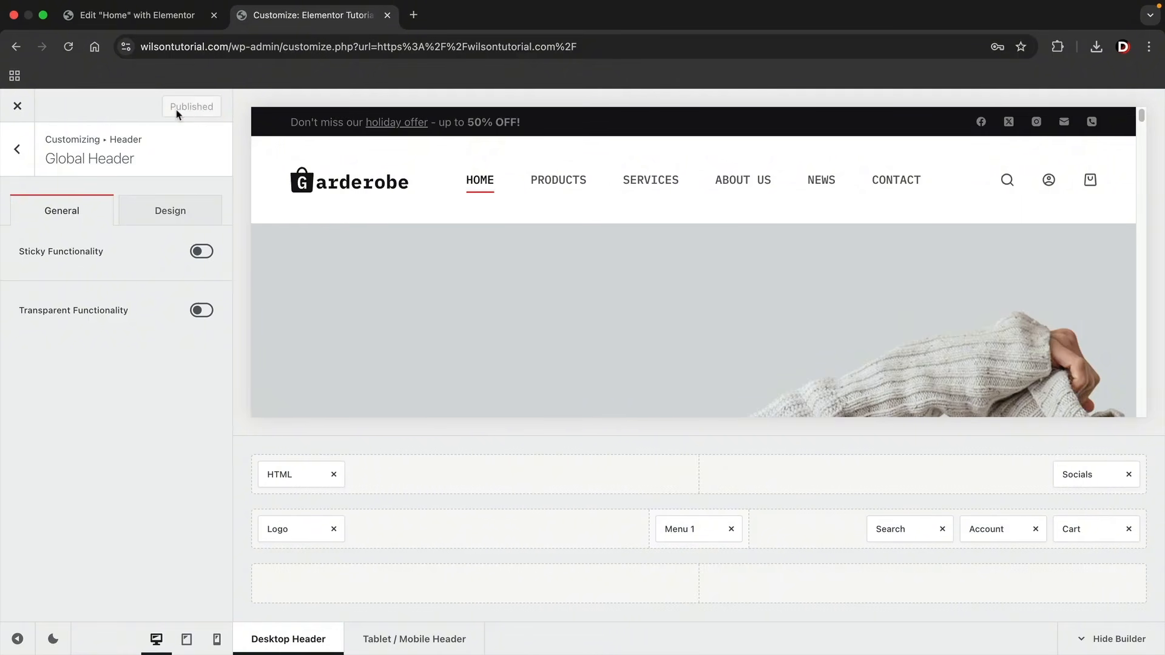
pyautogui.click(163, 18)
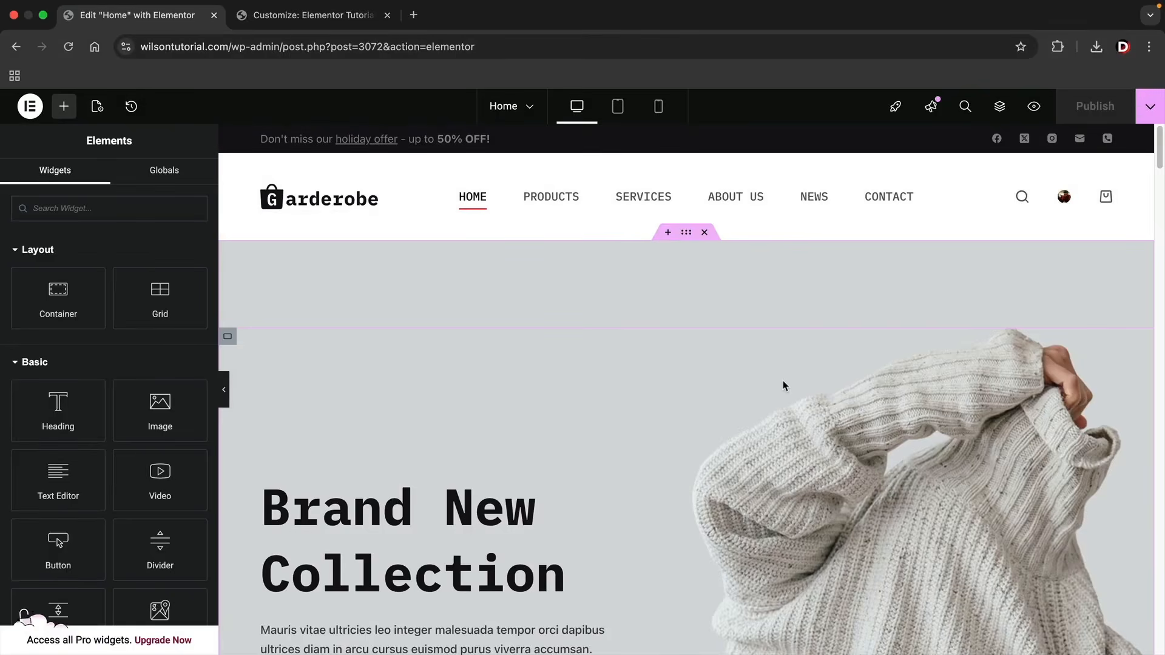
# Set the top padding of the hero section's outer container to 0 px.
pyautogui.click(667, 233)
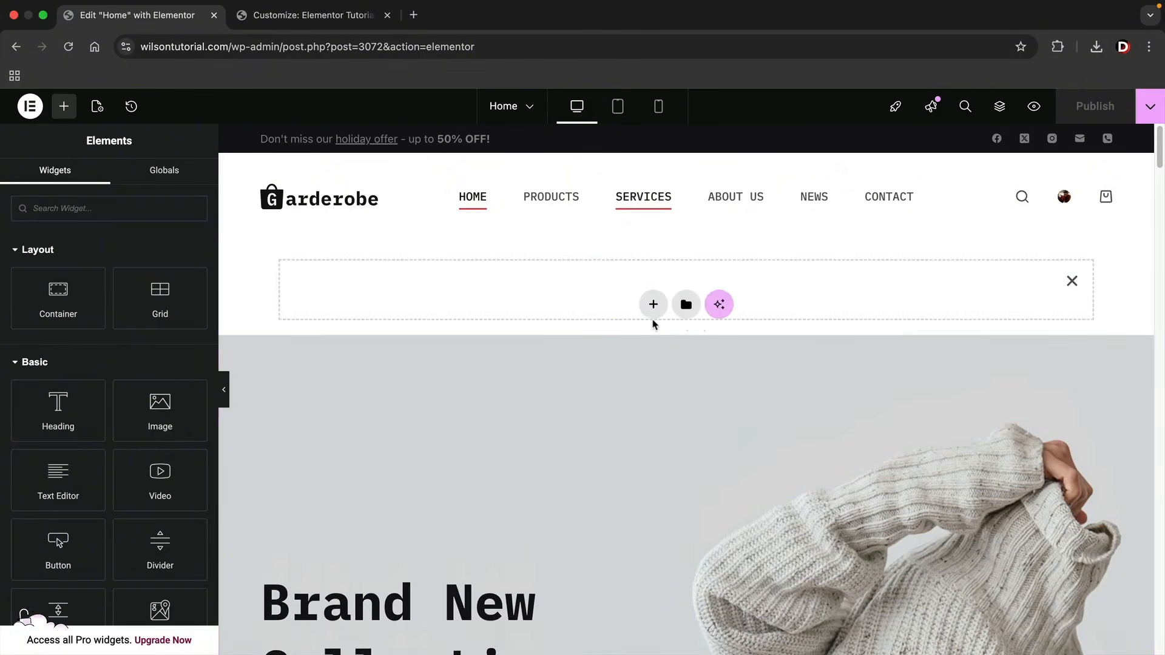
pyautogui.click(1071, 283)
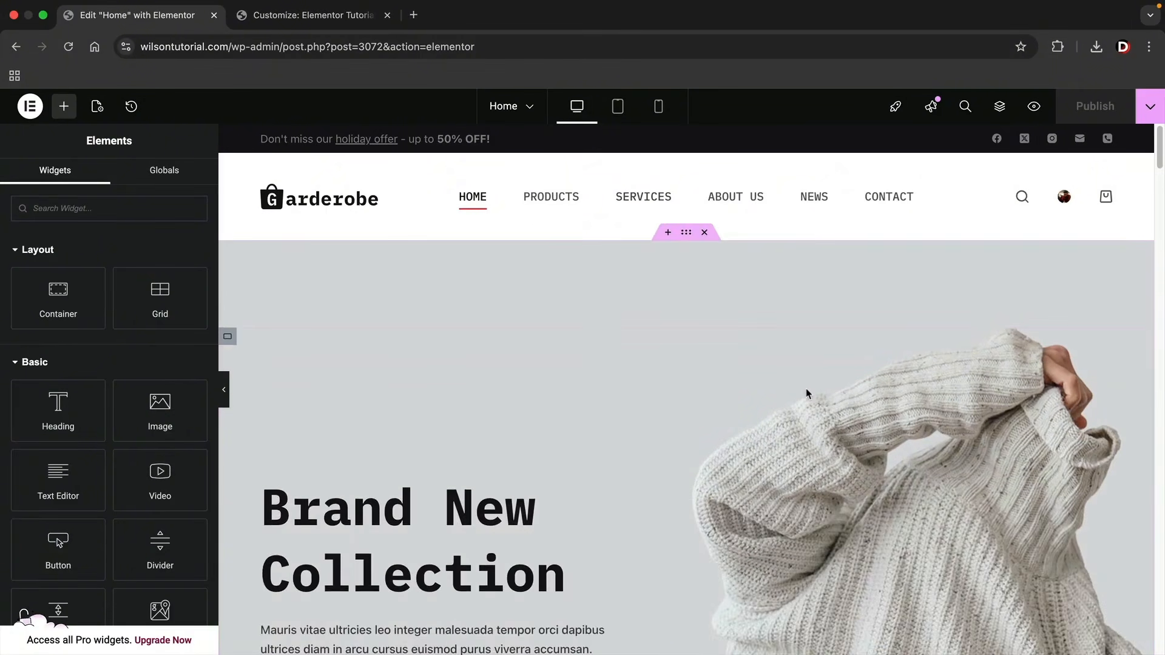
pyautogui.scroll(-2, 806, 391)
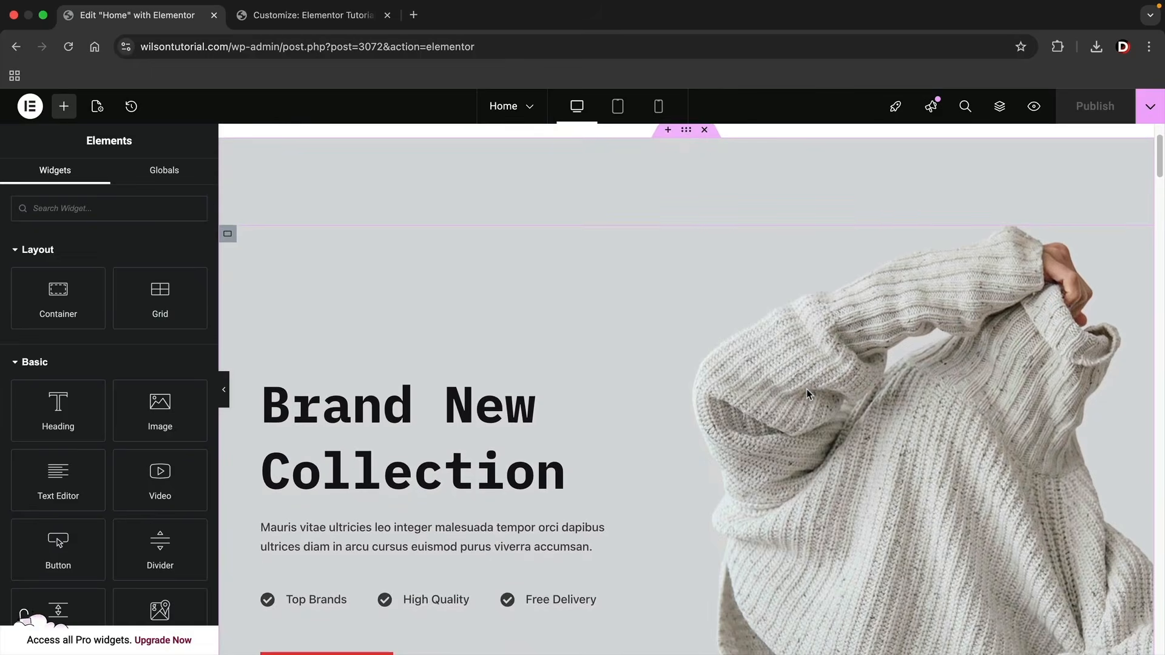
pyautogui.scroll(2, 807, 393)
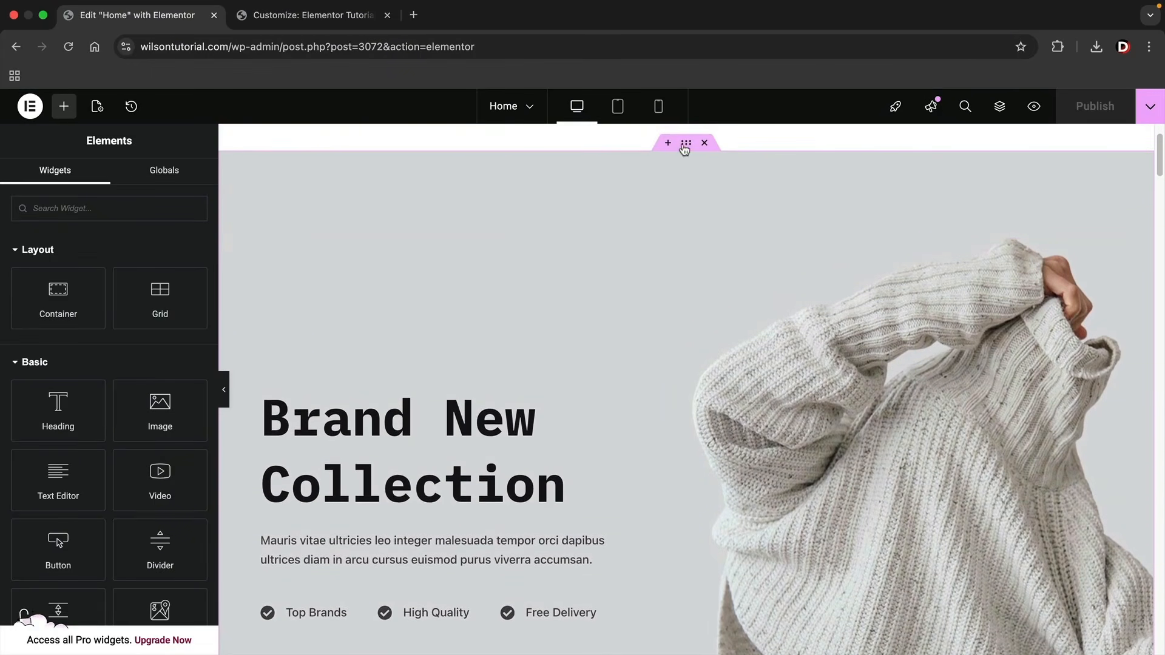
pyautogui.click(687, 144)
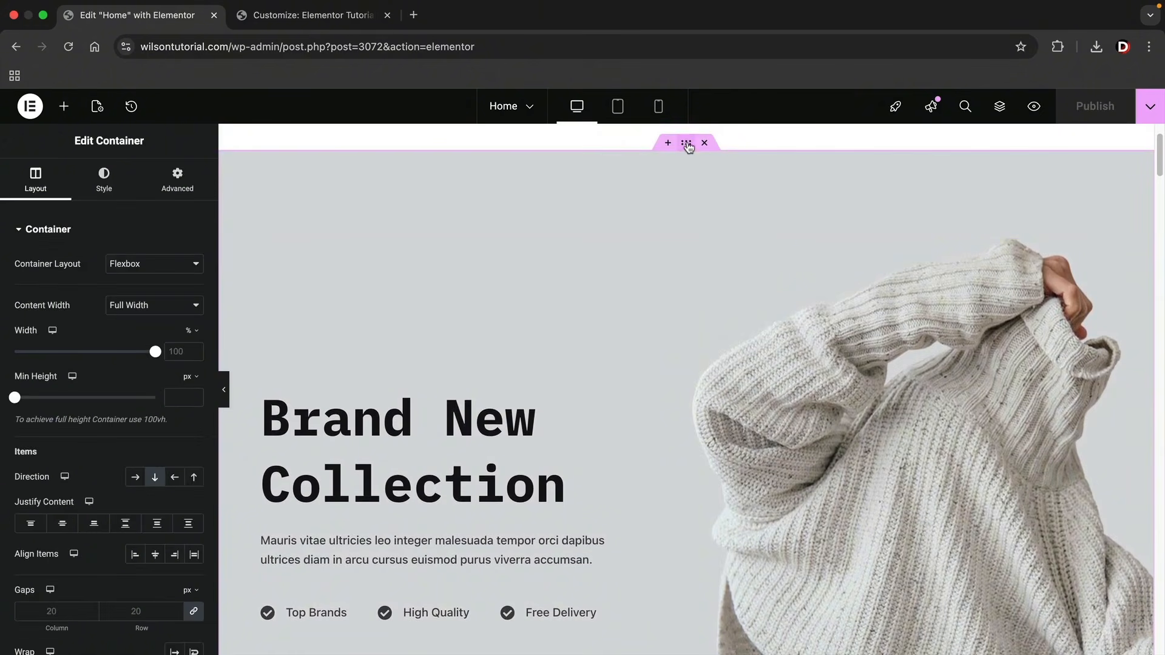
pyautogui.click(181, 190)
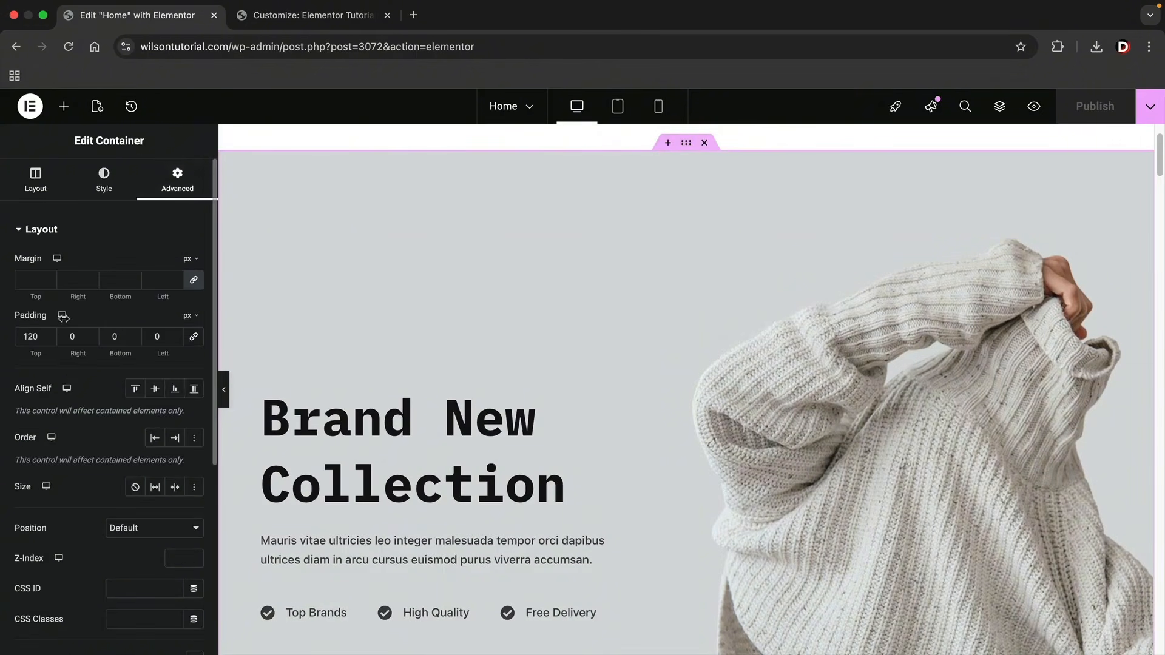
pyautogui.doubleClick(30, 336)
pyautogui.write('0')
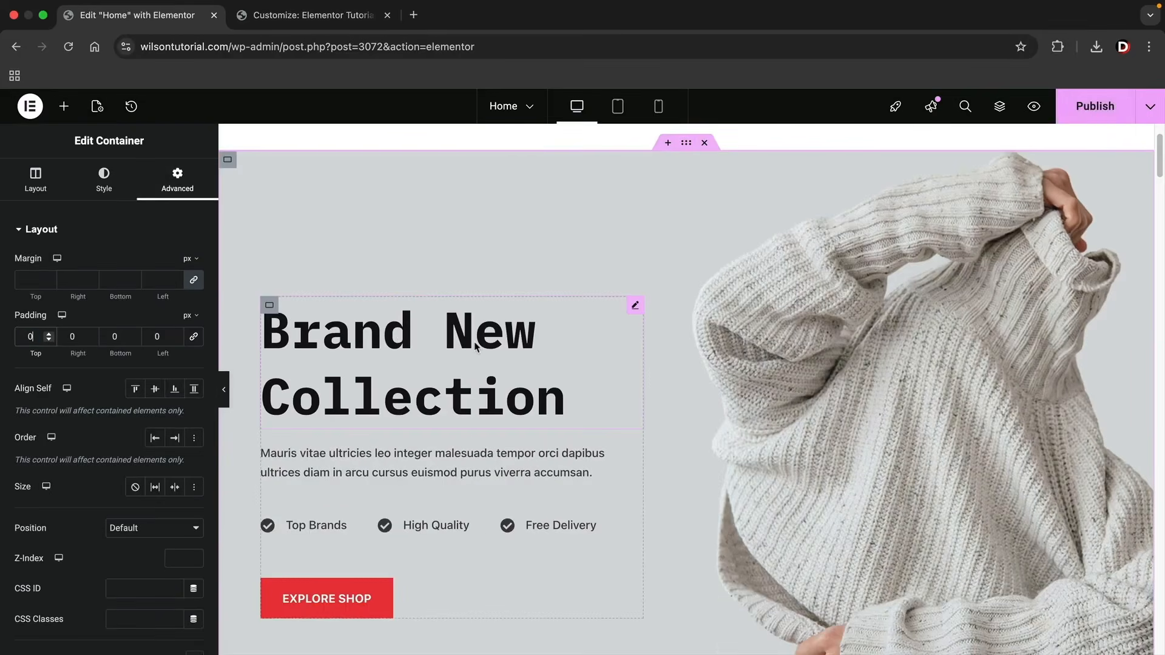
pyautogui.scroll(-1, 690, 367)
pyautogui.scroll(-1, 689, 367)
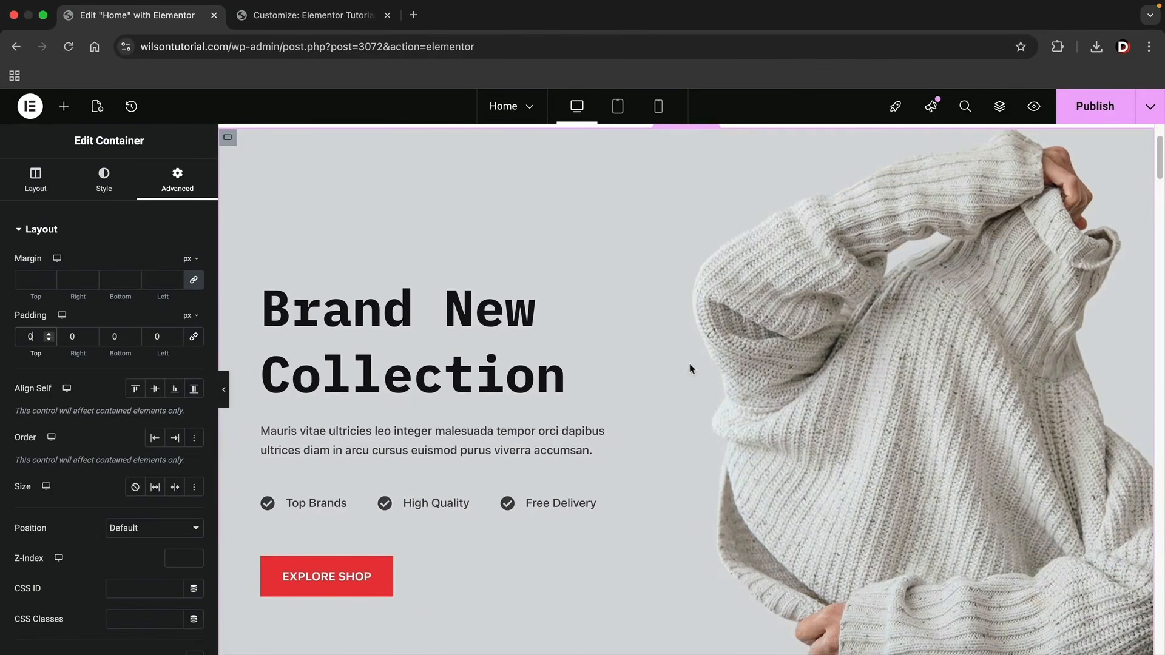
pyautogui.scroll(1, 689, 368)
pyautogui.scroll(-1, 690, 367)
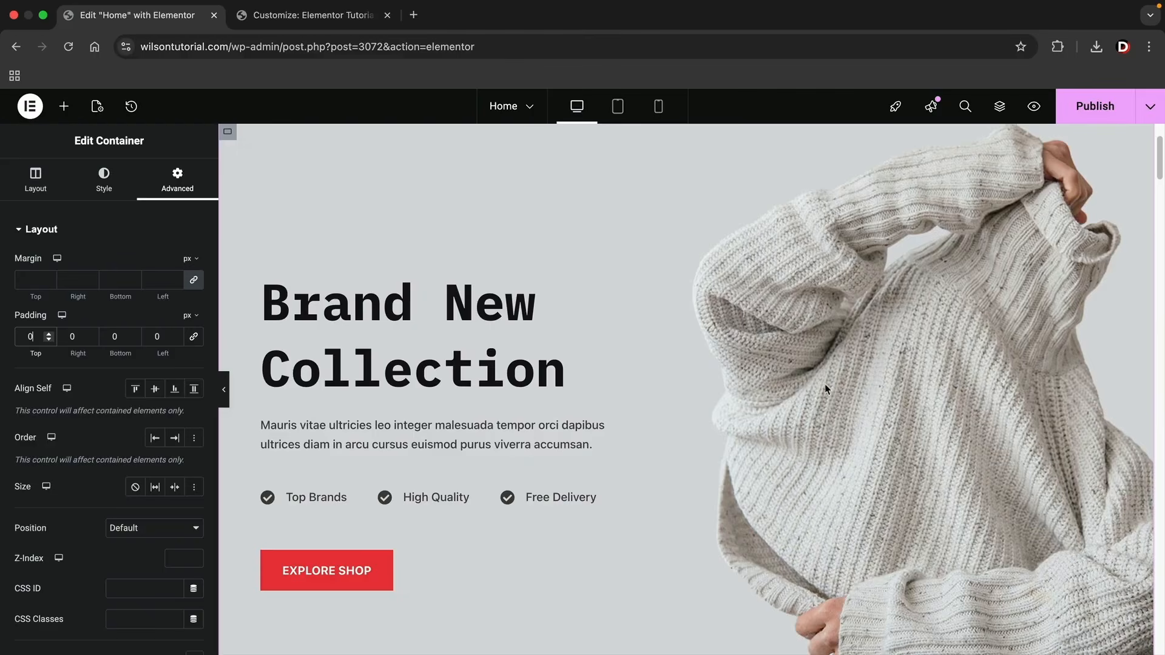
# Upload slider-1-demo-14.webp from the recent downloads and use it as the hero inner container's background image.
pyautogui.rightClick(634, 184)
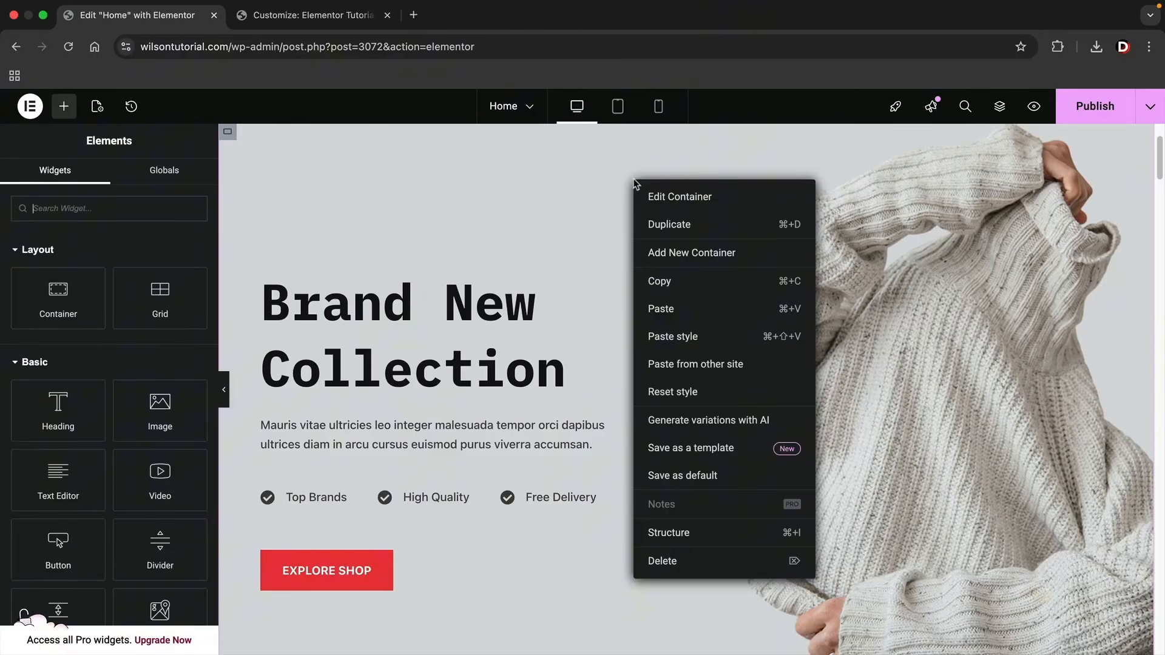
pyautogui.click(668, 200)
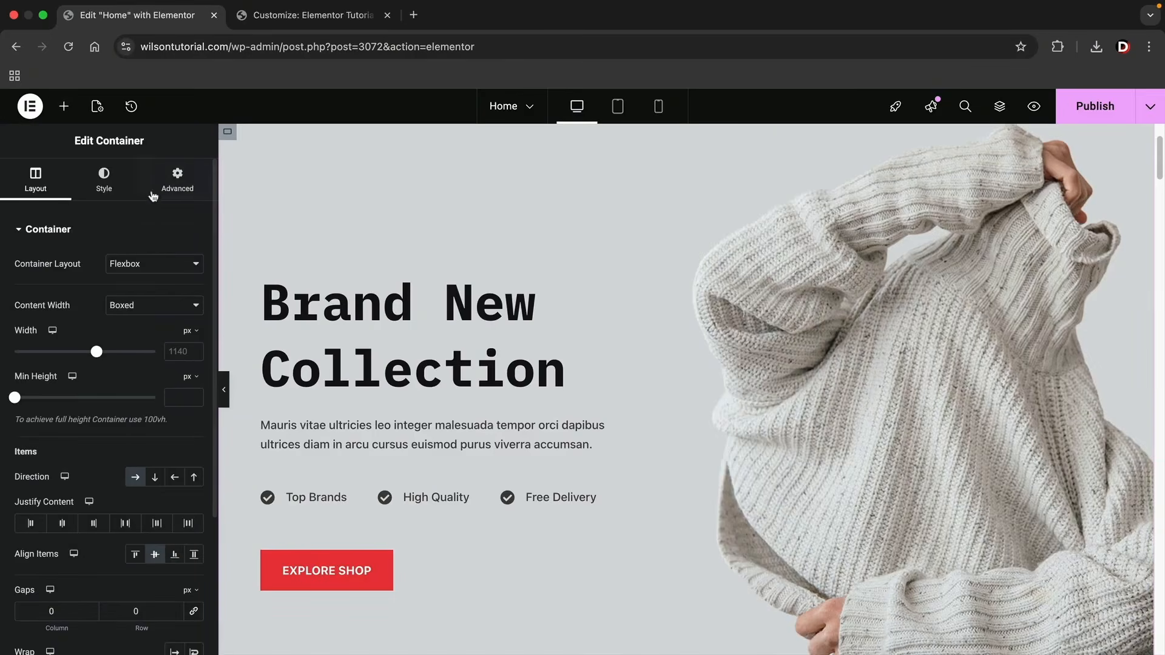
pyautogui.click(107, 188)
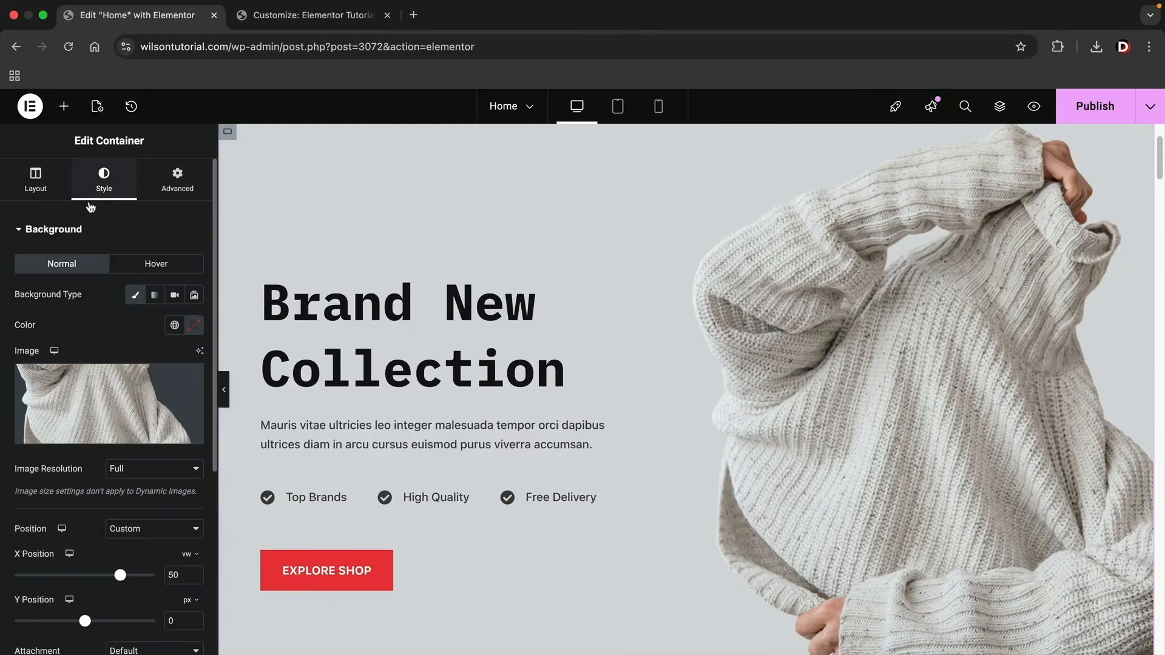
pyautogui.click(112, 404)
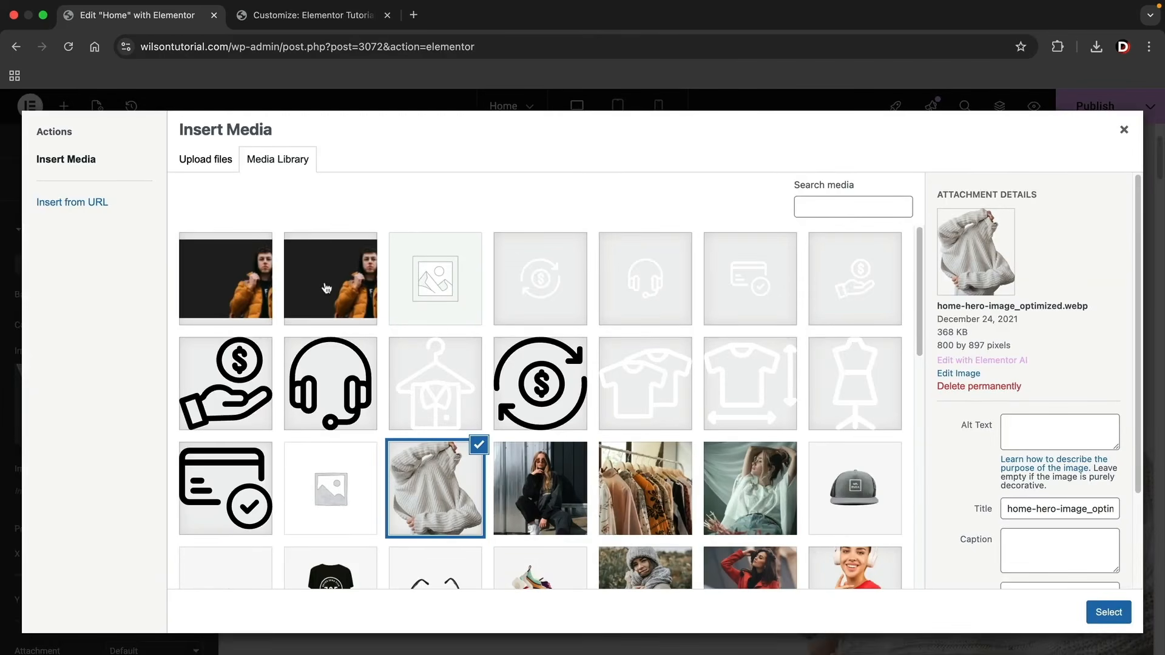
pyautogui.click(331, 287)
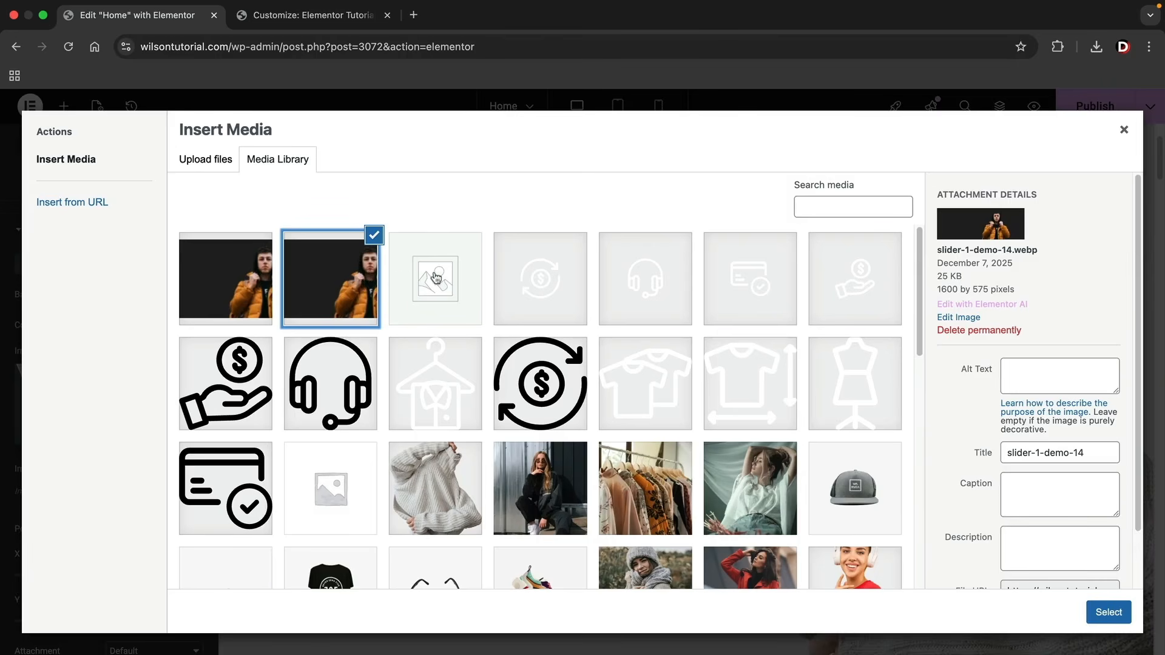
pyautogui.click(1096, 49)
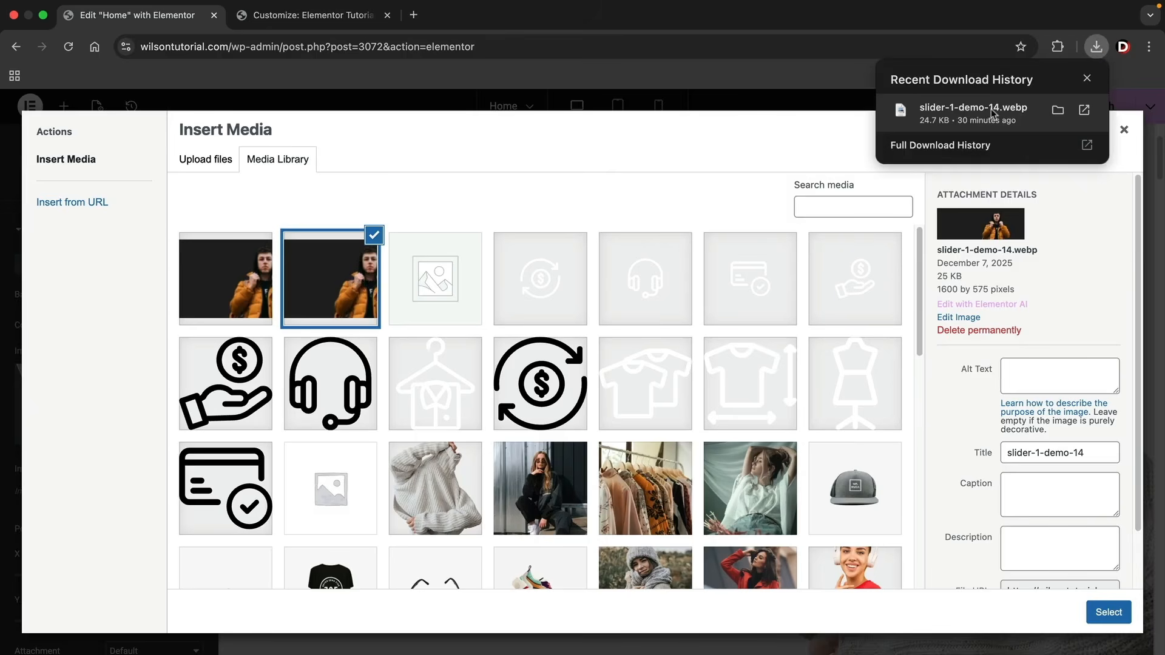
pyautogui.moveTo(984, 115); pyautogui.dragTo(525, 294)
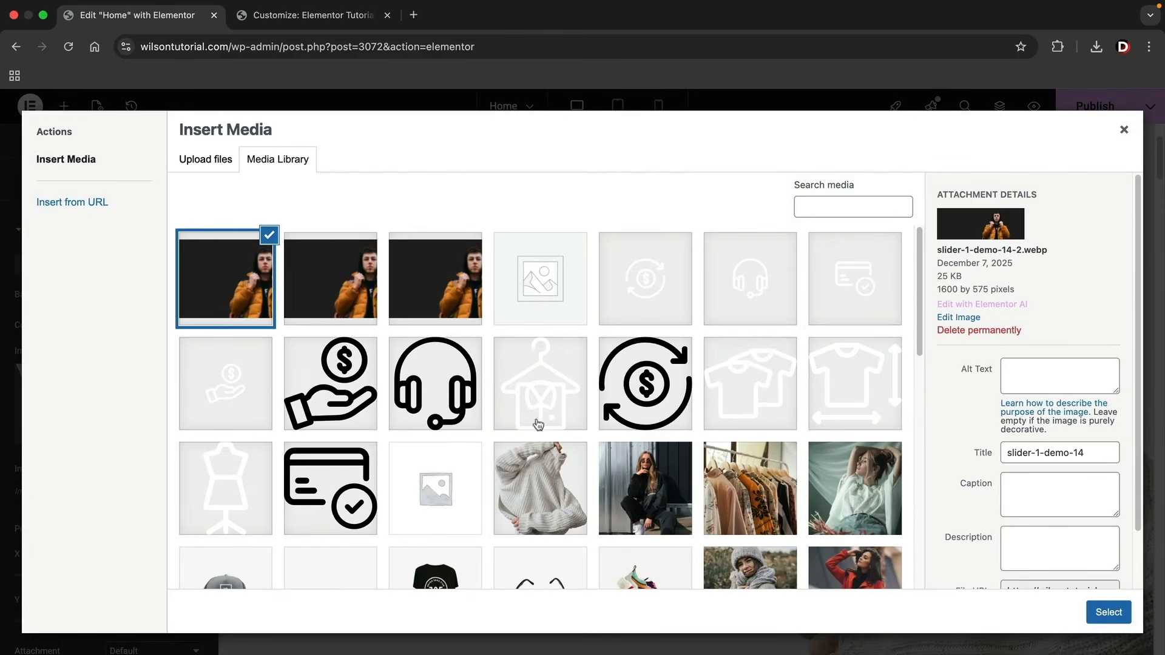
pyautogui.click(1107, 614)
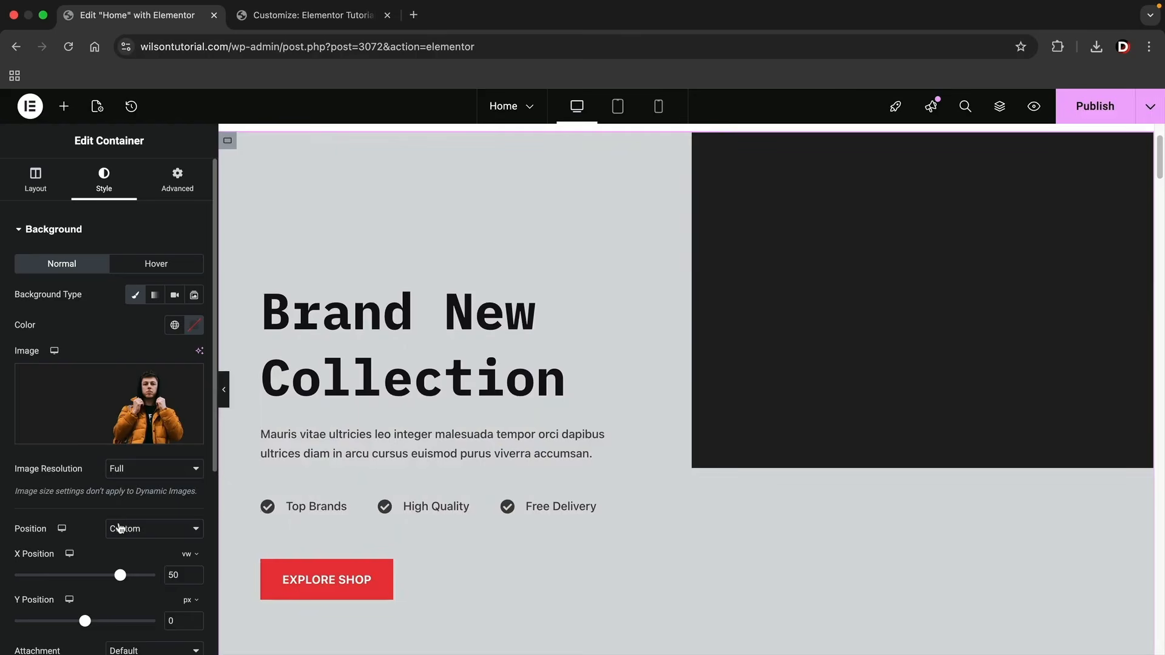
# Set the hero background image's position to Default and its display size to Cover.
pyautogui.scroll(-3, 122, 519)
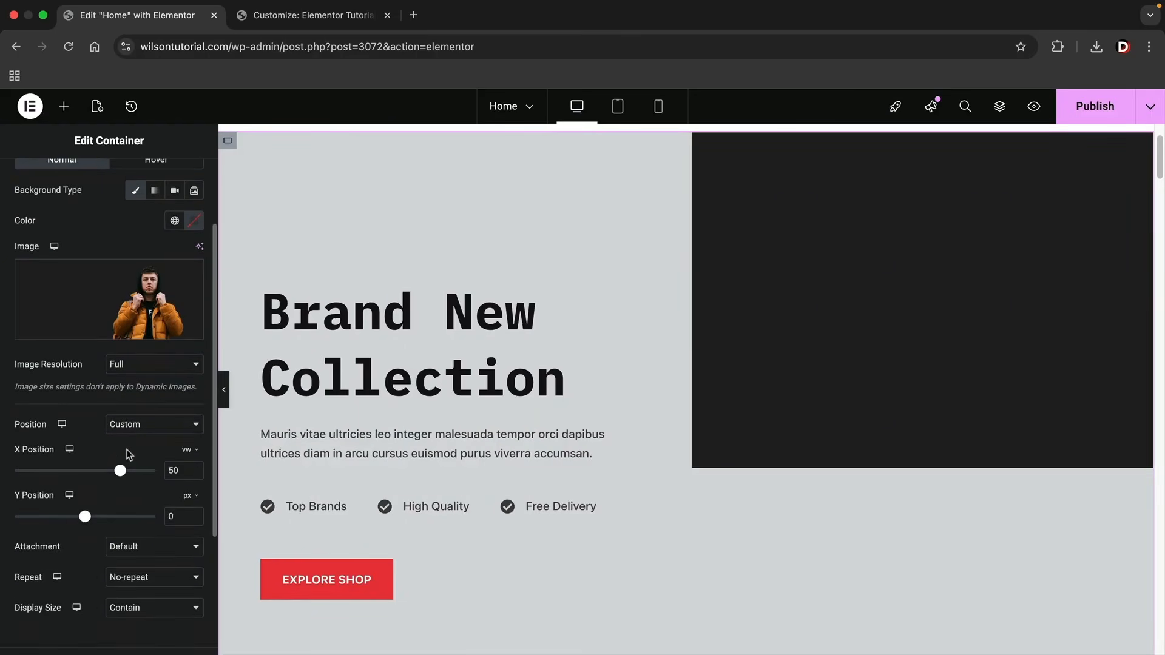
pyautogui.click(135, 424)
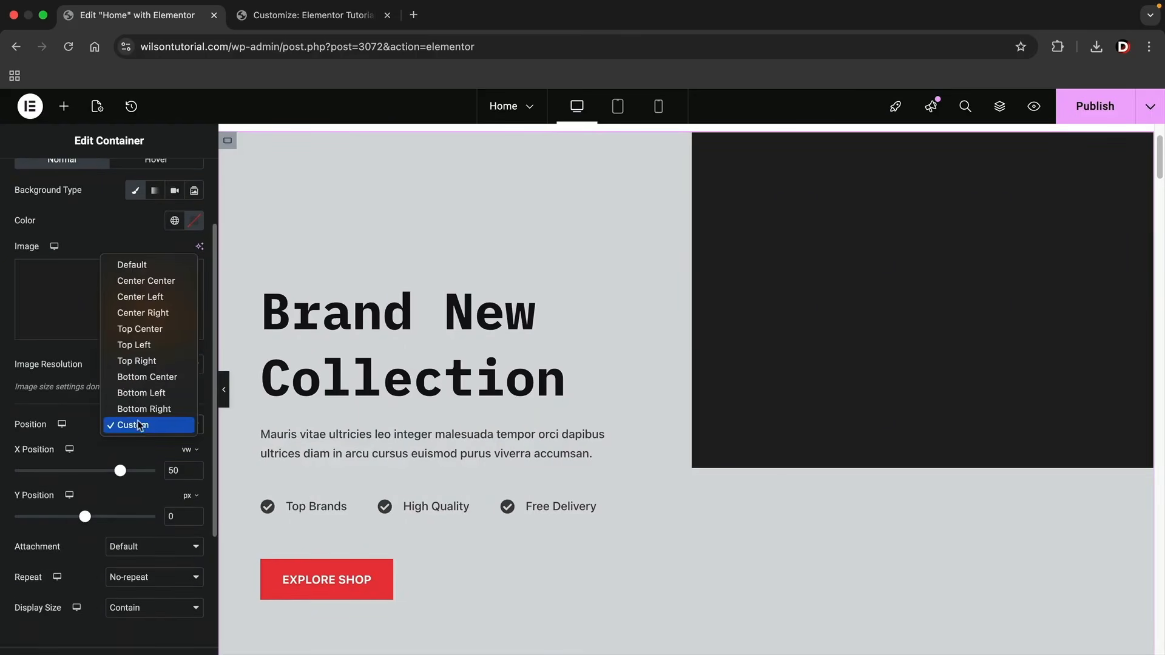
pyautogui.click(168, 267)
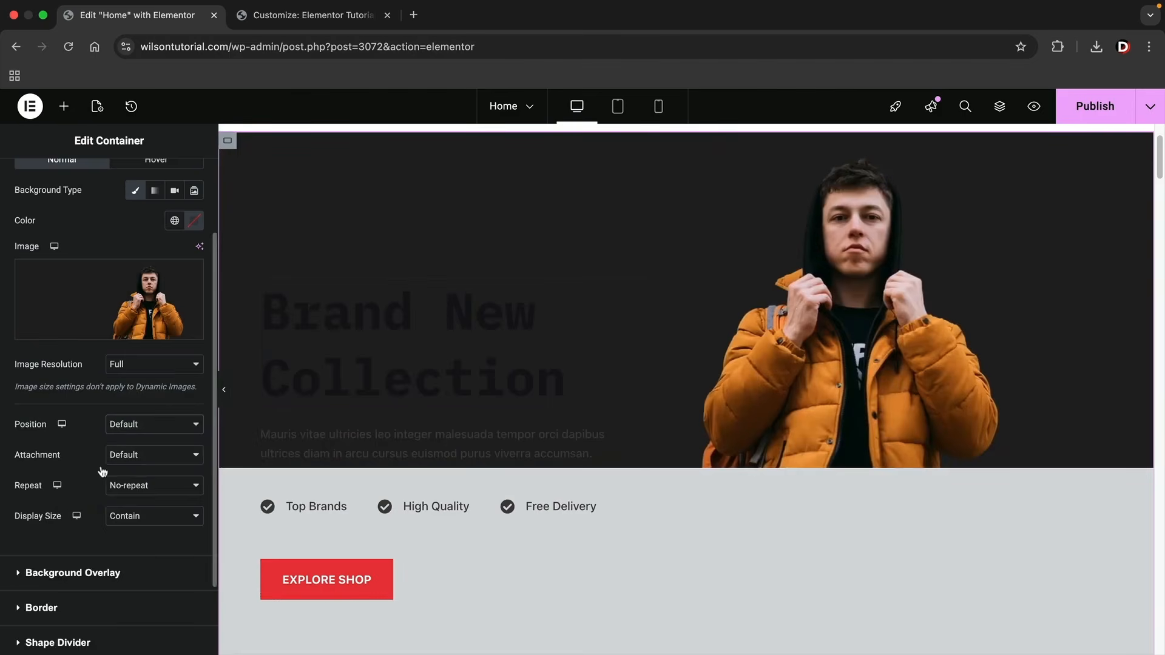
pyautogui.click(161, 522)
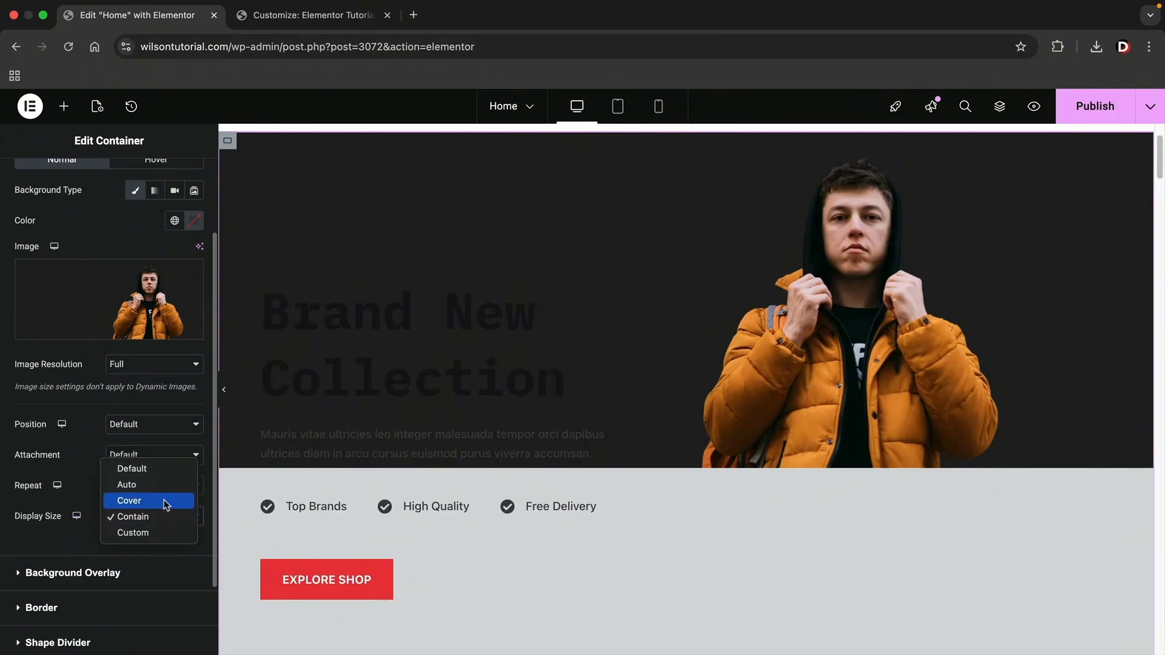
pyautogui.click(166, 500)
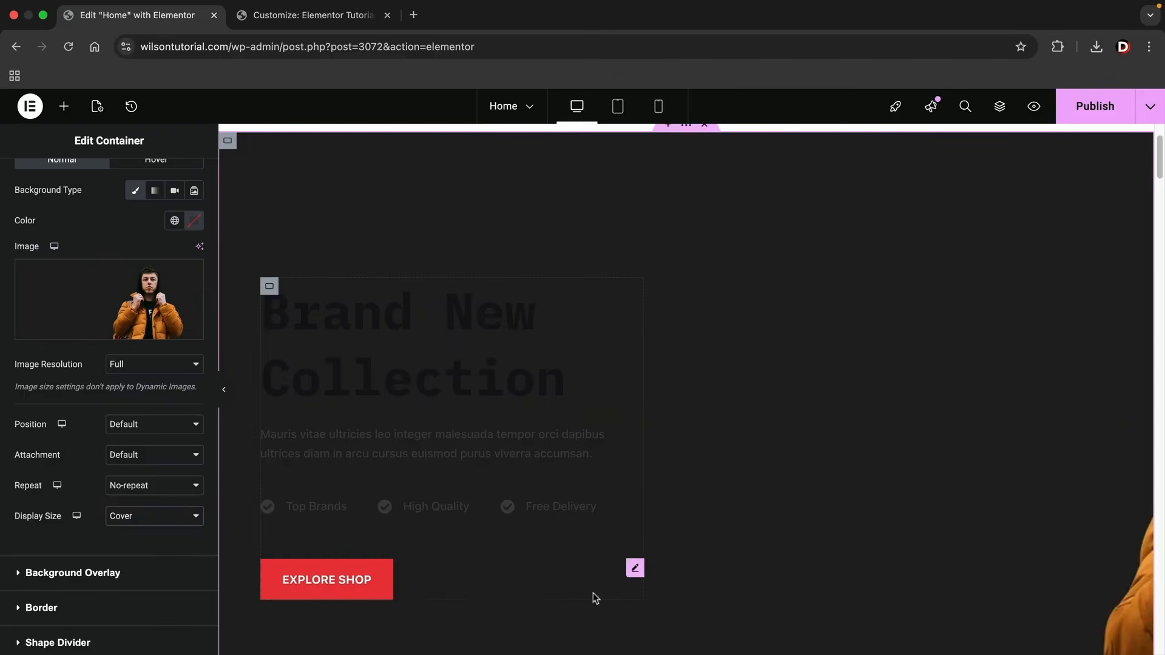
pyautogui.scroll(-1, 856, 525)
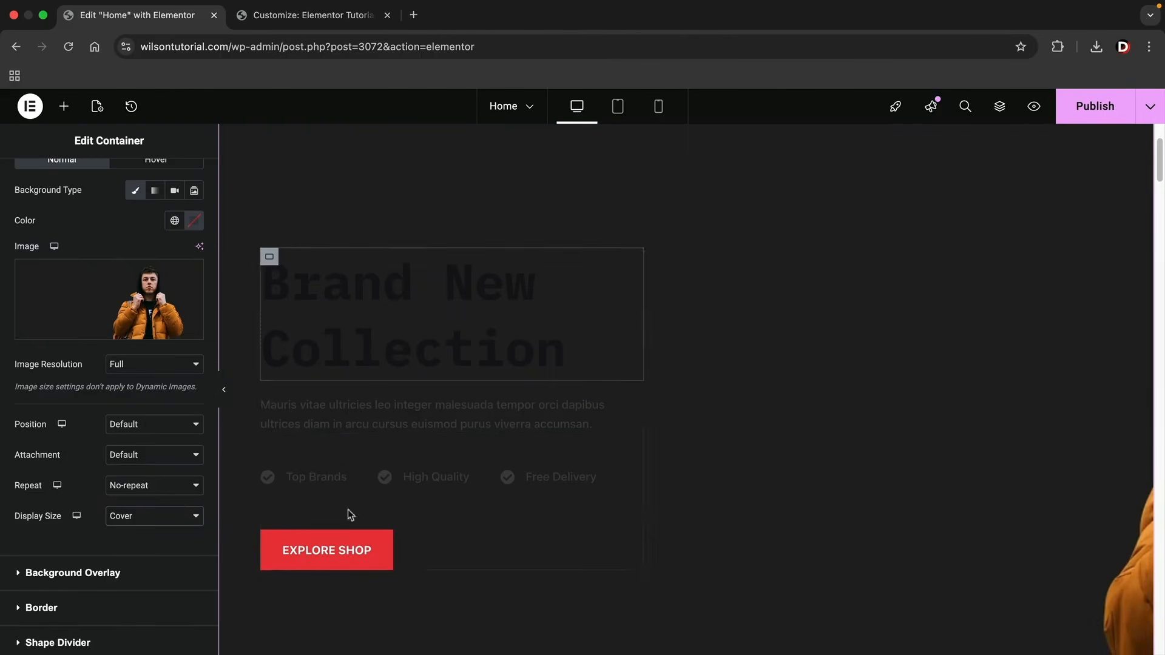
# Try the Center Right and Center Left positions for the hero background image and settle on Center Center.
pyautogui.click(140, 425)
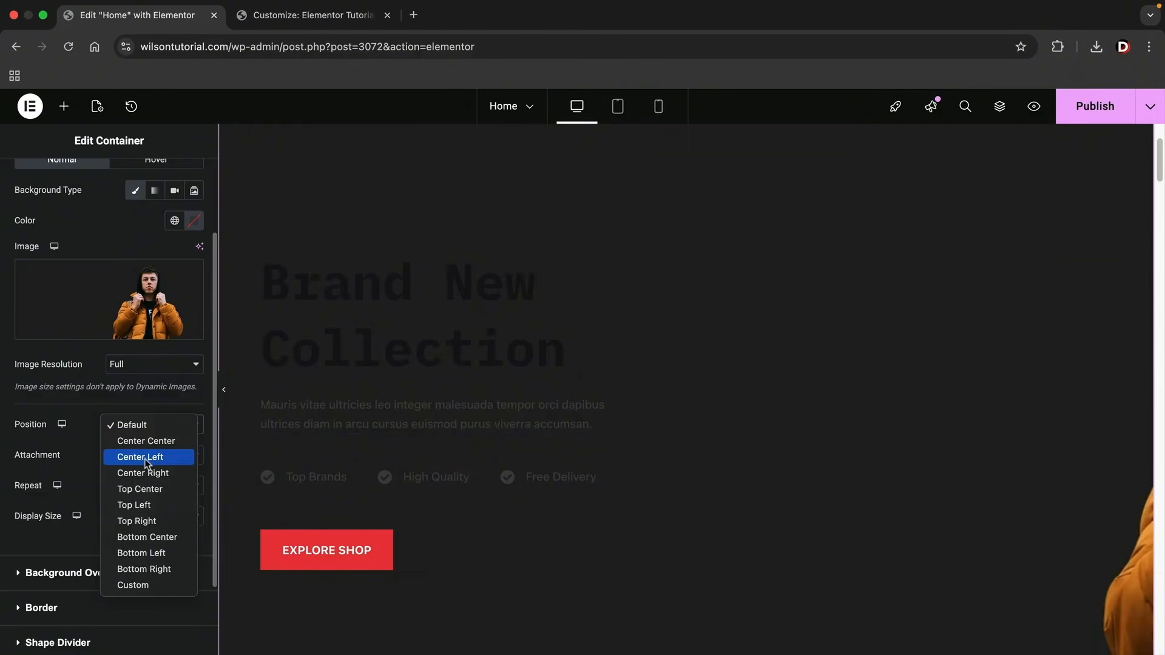
pyautogui.click(150, 474)
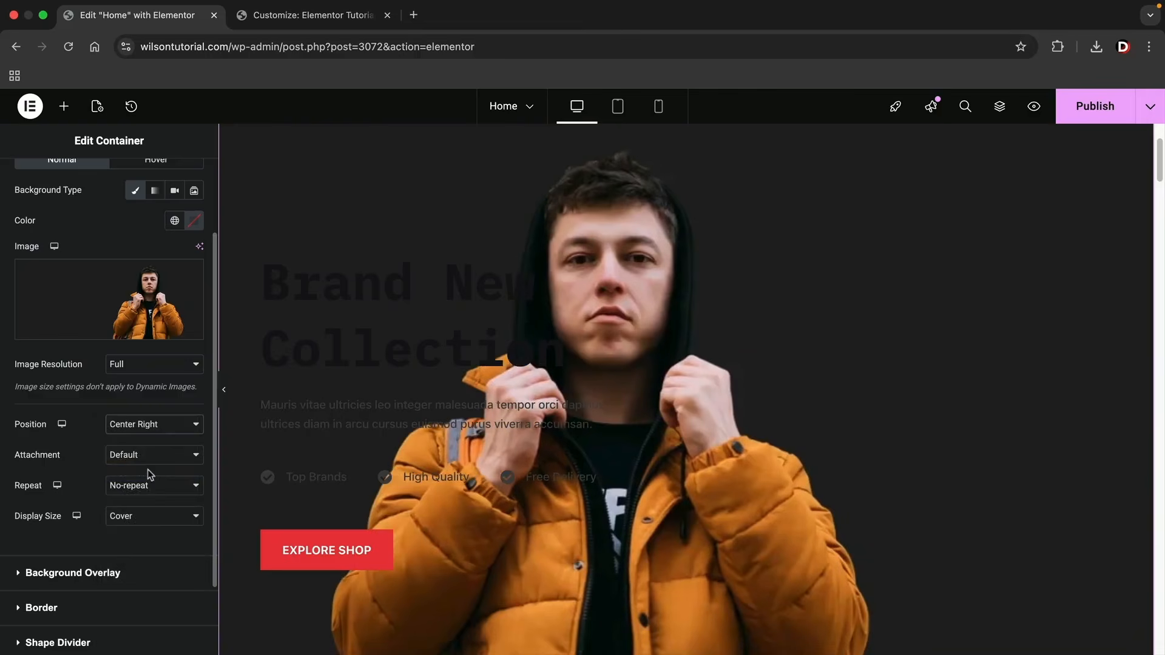
pyautogui.click(161, 428)
pyautogui.click(166, 409)
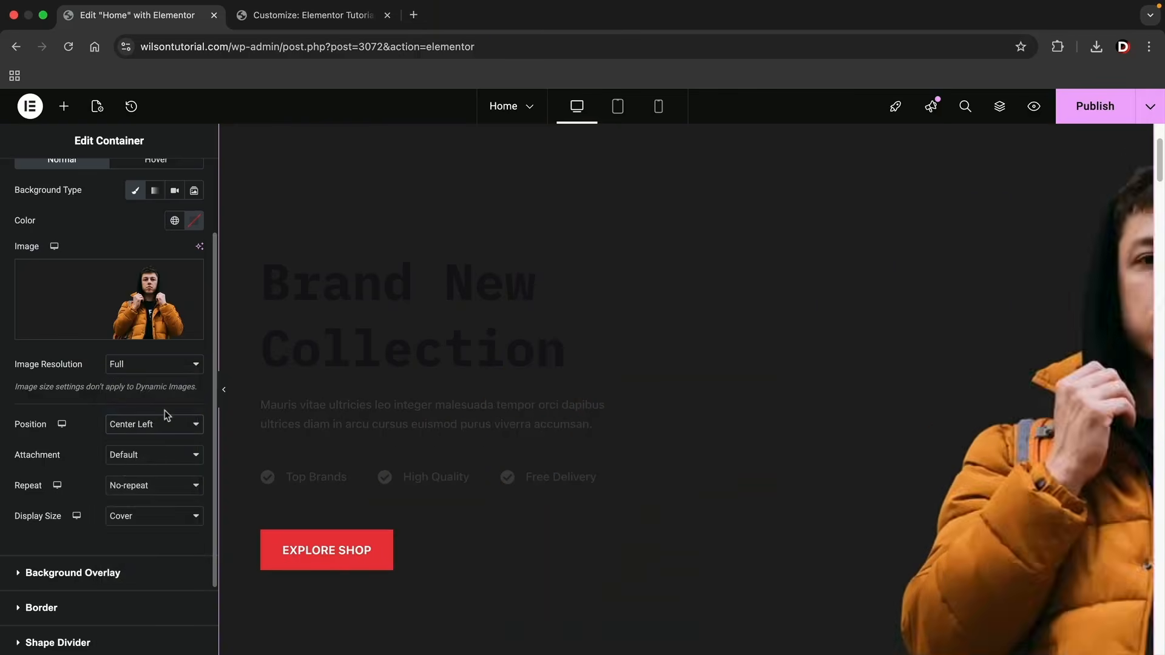
pyautogui.click(170, 425)
pyautogui.click(175, 410)
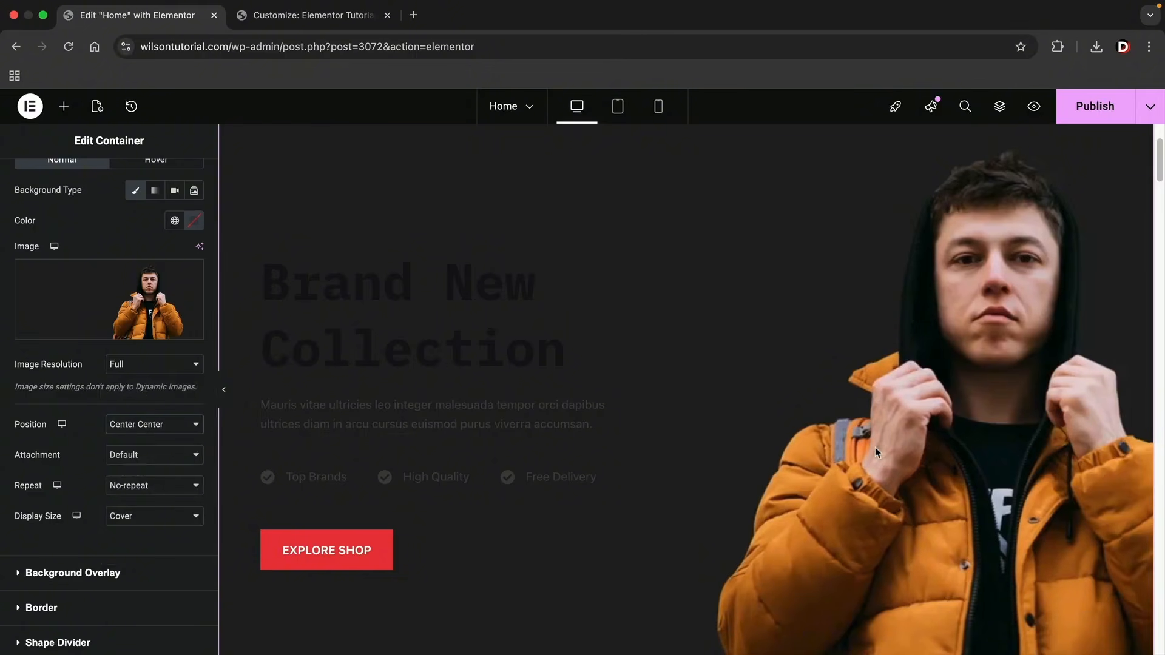
# Set the text color of the hero heading "Brand New Collection" to white (#FFFFFF).
pyautogui.click(512, 307)
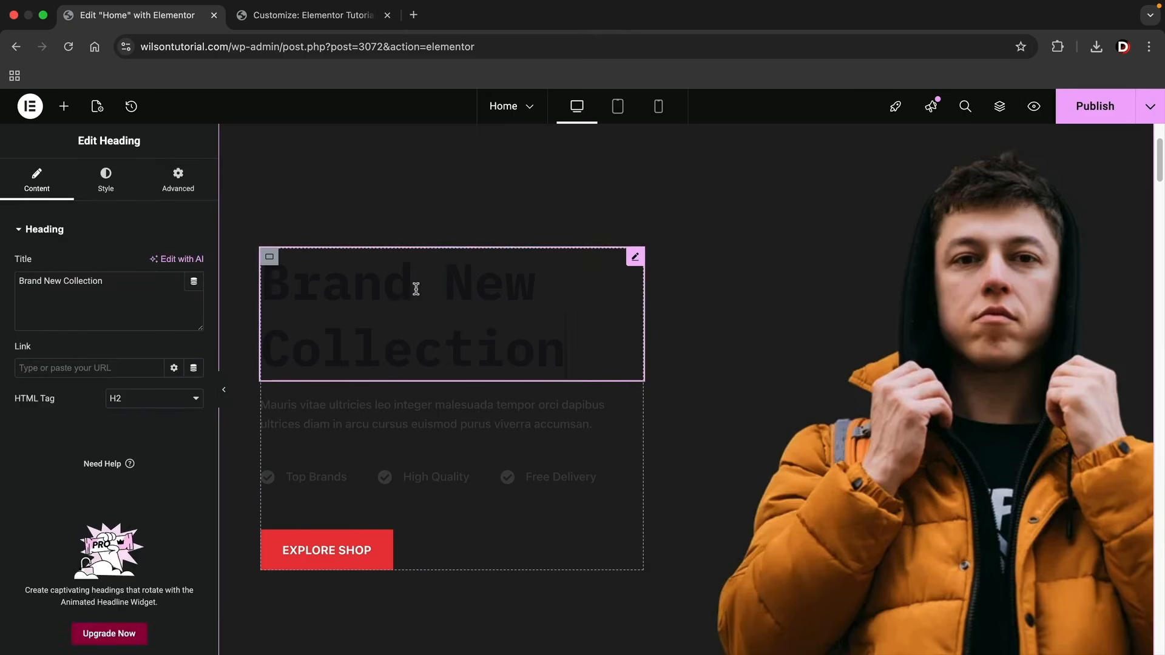
pyautogui.click(106, 180)
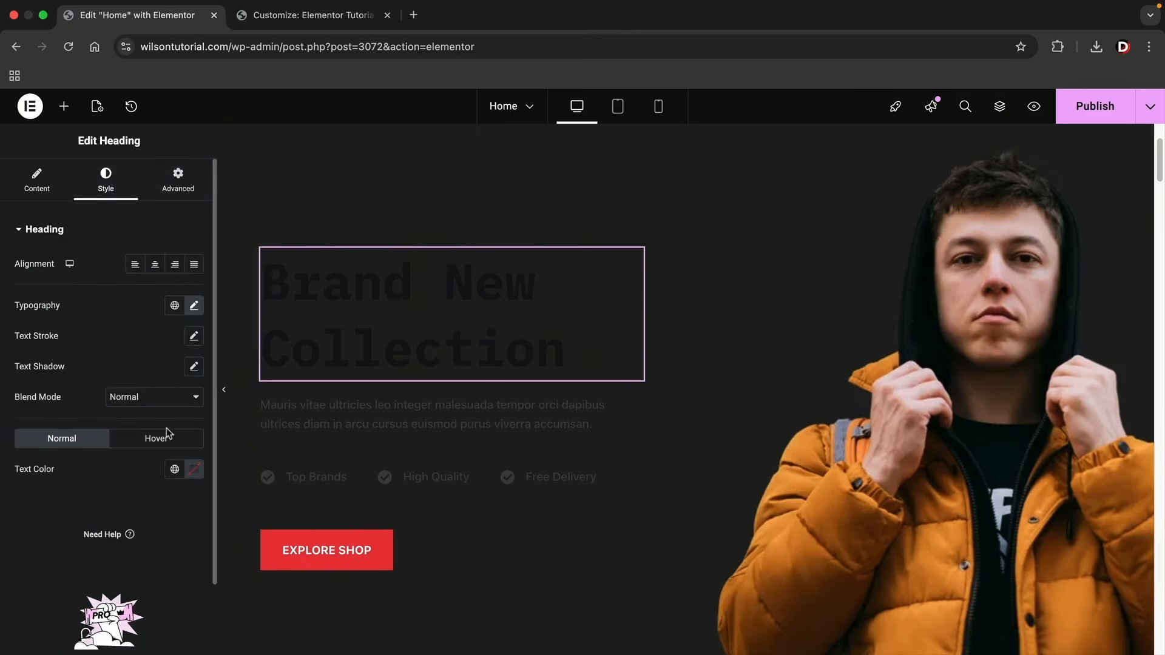
pyautogui.click(194, 469)
pyautogui.moveTo(193, 388); pyautogui.dragTo(83, 285)
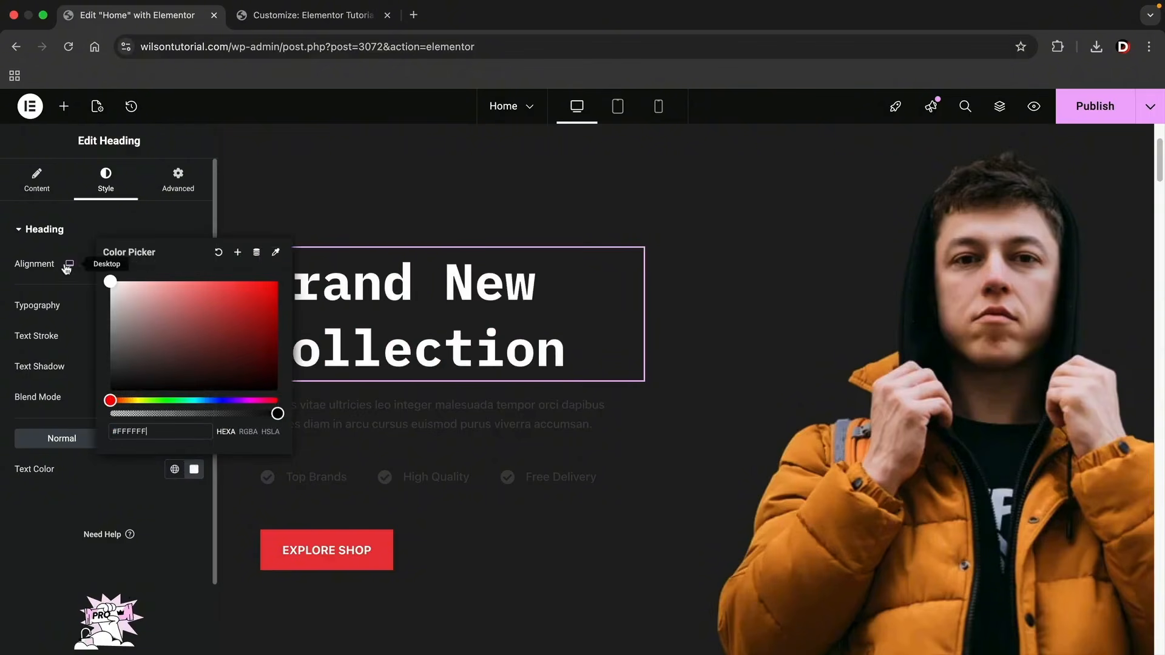
pyautogui.click(3, 245)
# Set the text color of the paragraph below the hero heading to white.
pyautogui.click(408, 417)
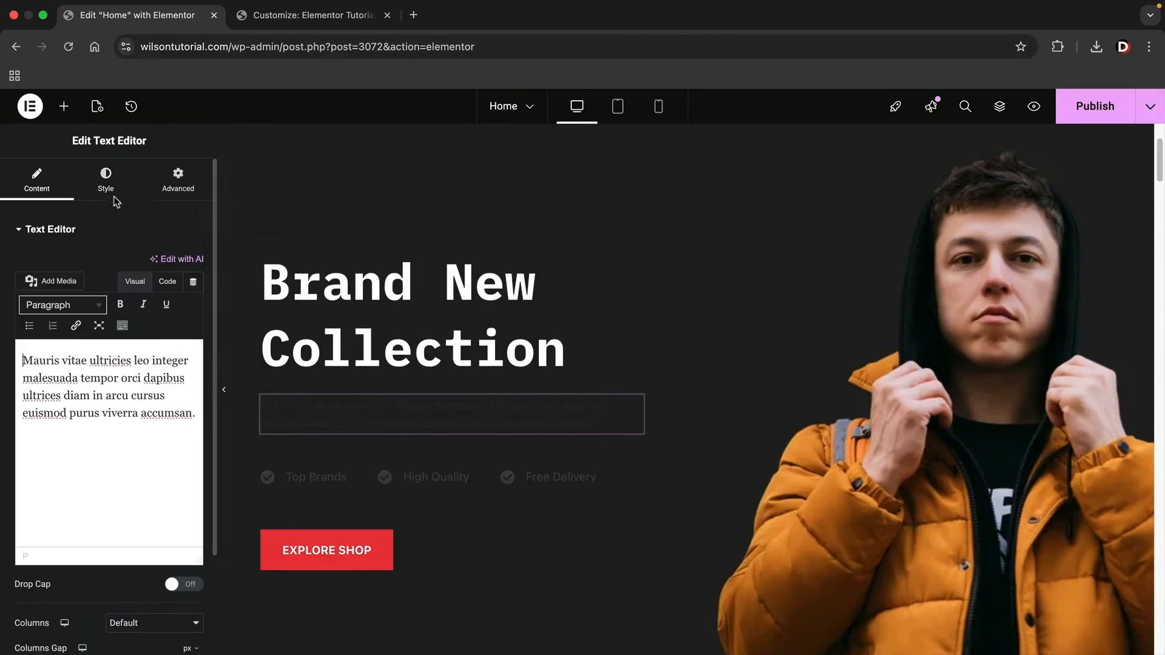
pyautogui.click(113, 193)
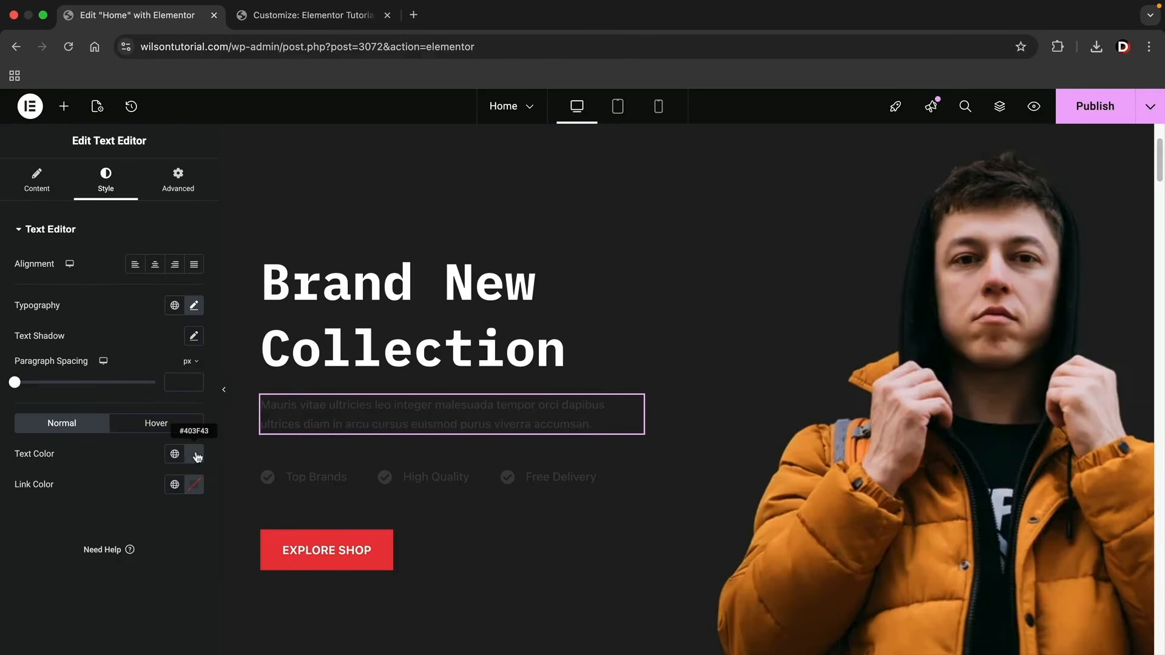
pyautogui.click(195, 455)
pyautogui.moveTo(121, 340); pyautogui.dragTo(79, 263)
pyautogui.click(5, 303)
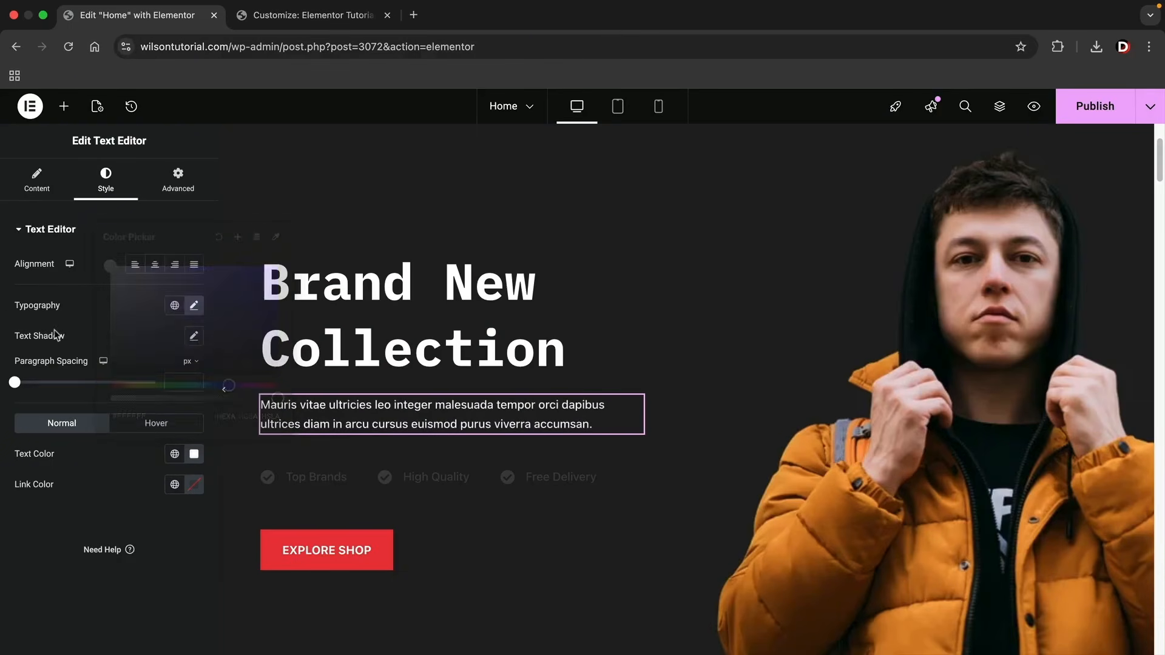
# Set the primary color of the Top Brands icon to near-white #FDFDFD.
pyautogui.click(299, 479)
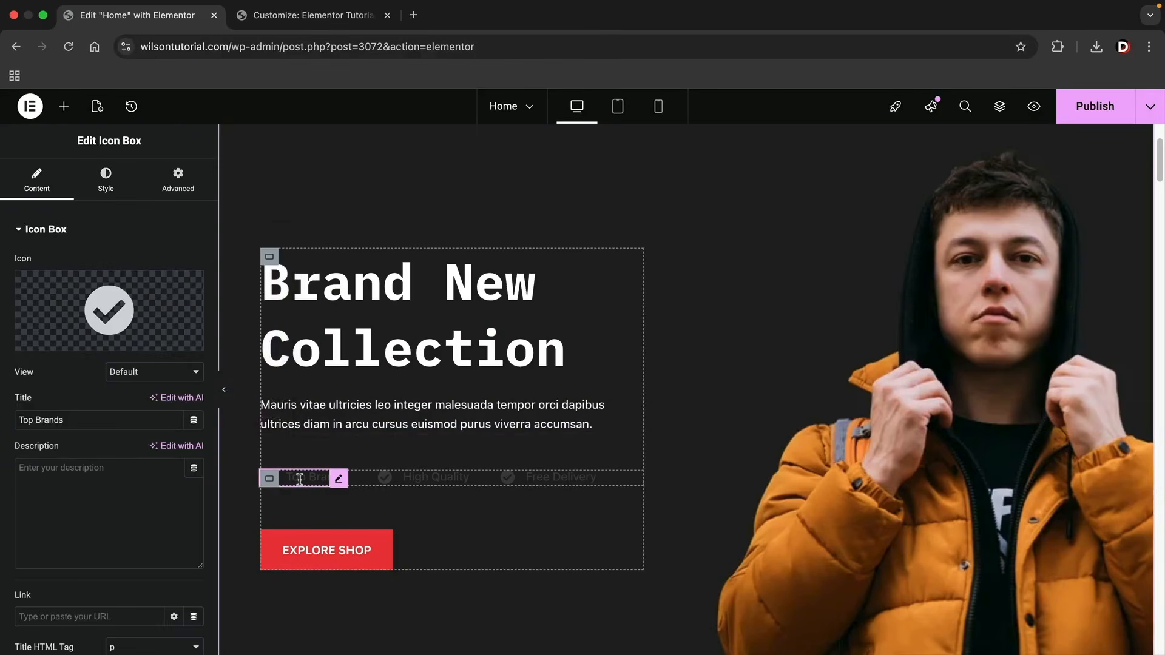
pyautogui.click(114, 194)
pyautogui.click(123, 477)
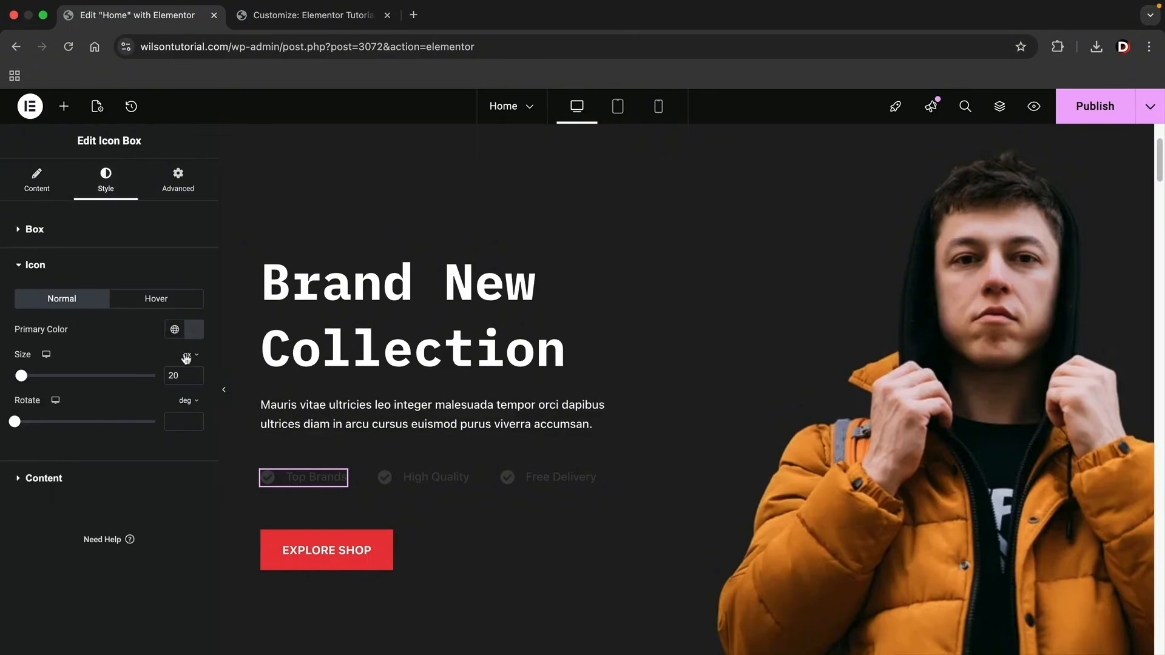
pyautogui.click(195, 329)
pyautogui.moveTo(182, 414); pyautogui.dragTo(89, 389)
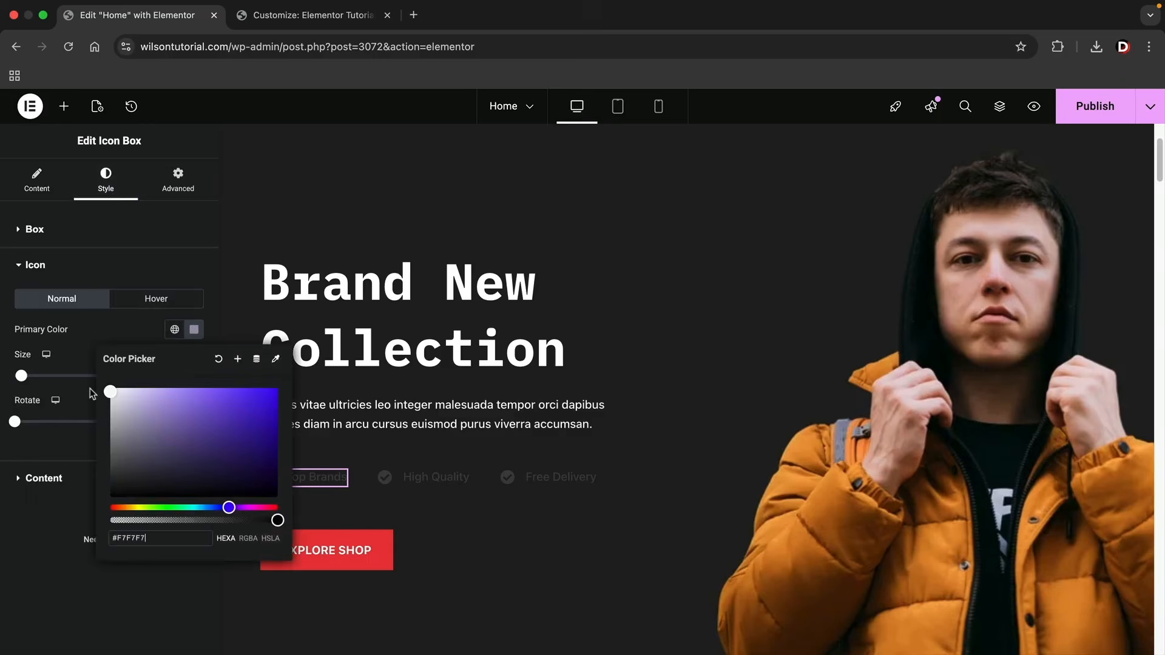
pyautogui.click(5, 577)
# Set the title color of the Top Brands icon box to light grey #F1F1F1.
pyautogui.click(177, 477)
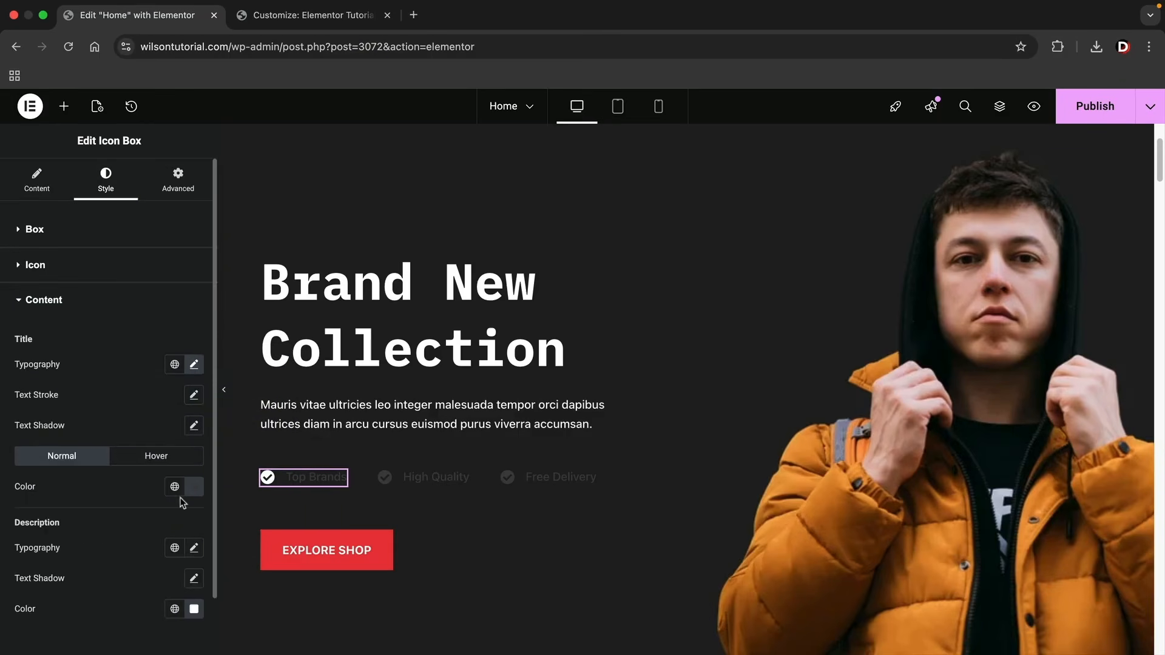
pyautogui.click(195, 487)
pyautogui.moveTo(120, 380); pyautogui.dragTo(80, 313)
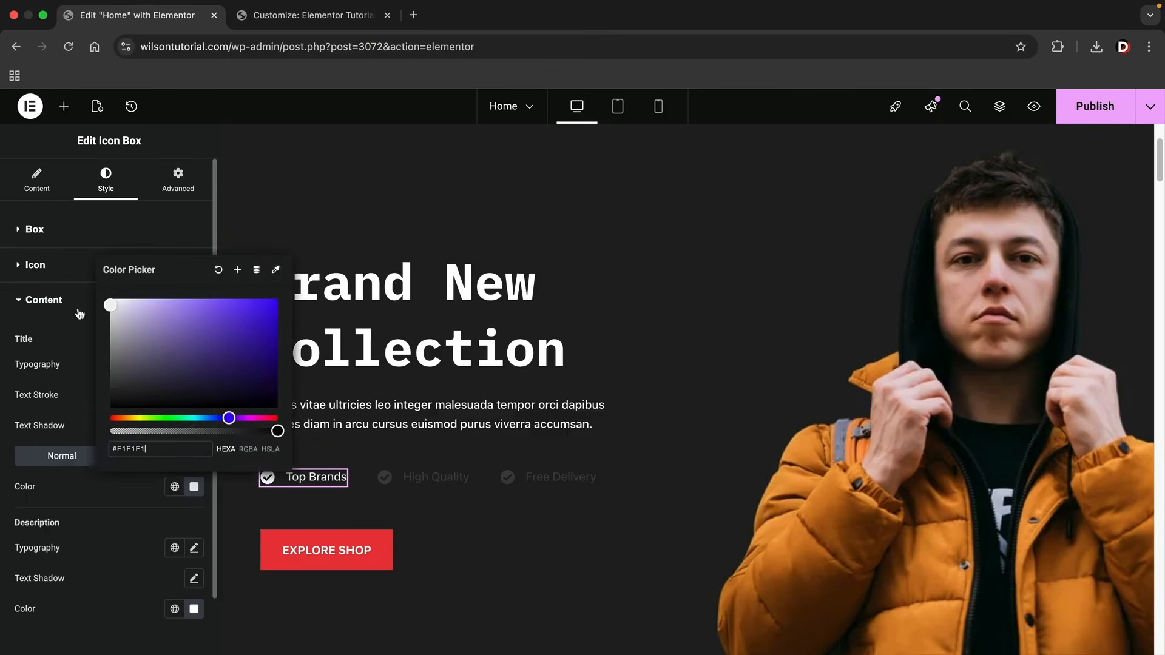
pyautogui.click(7, 511)
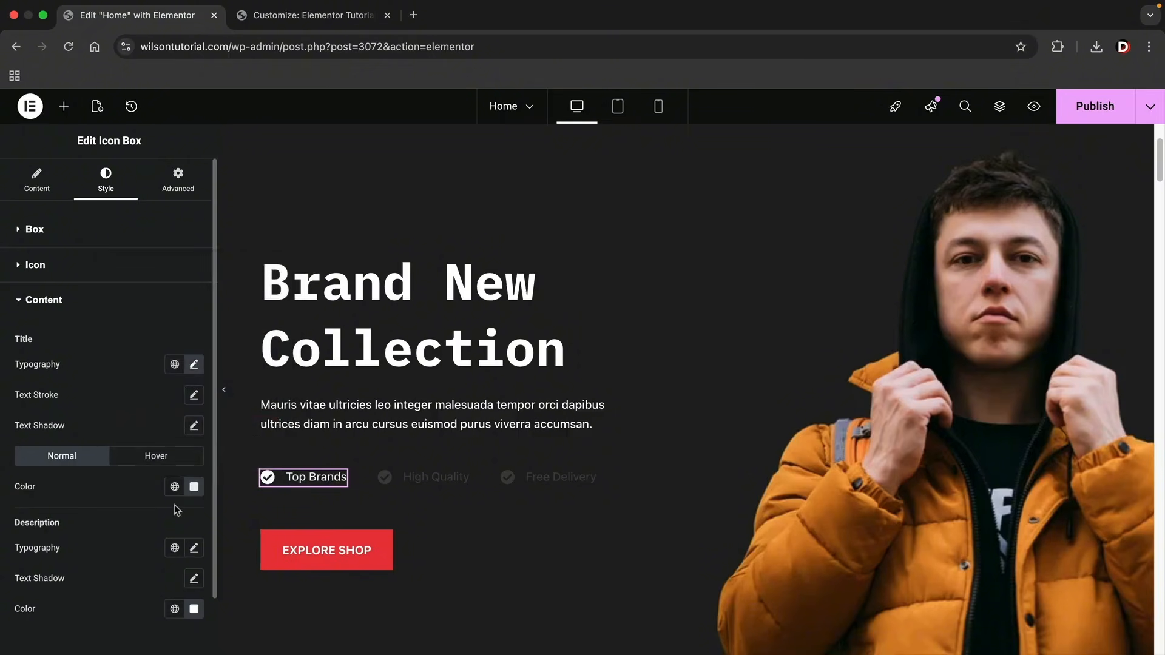
# Copy the Top Brands icon box and paste its style onto the High Quality and Free Delivery icon boxes.
pyautogui.rightClick(335, 481)
pyautogui.click(378, 386)
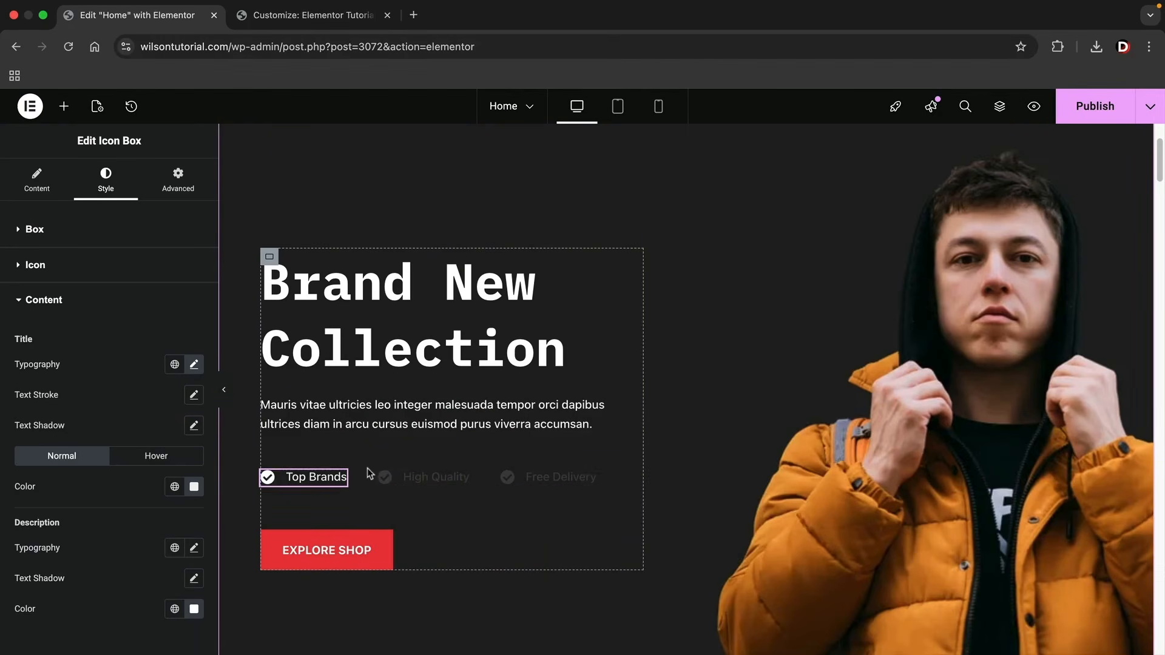
pyautogui.rightClick(464, 481)
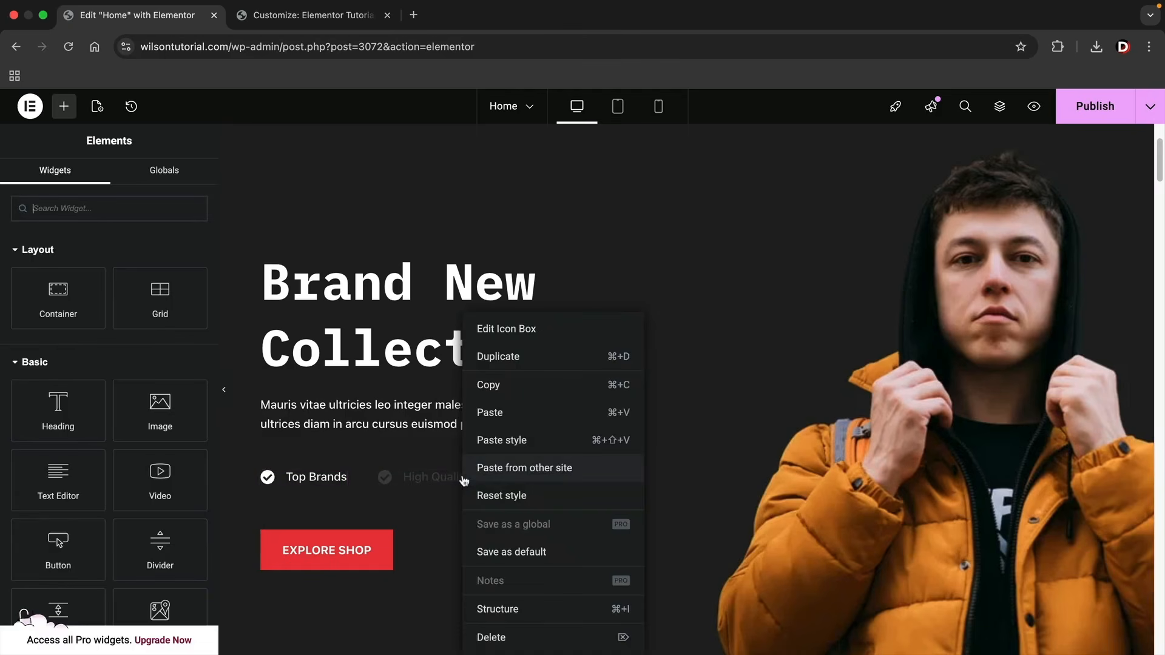
pyautogui.click(492, 443)
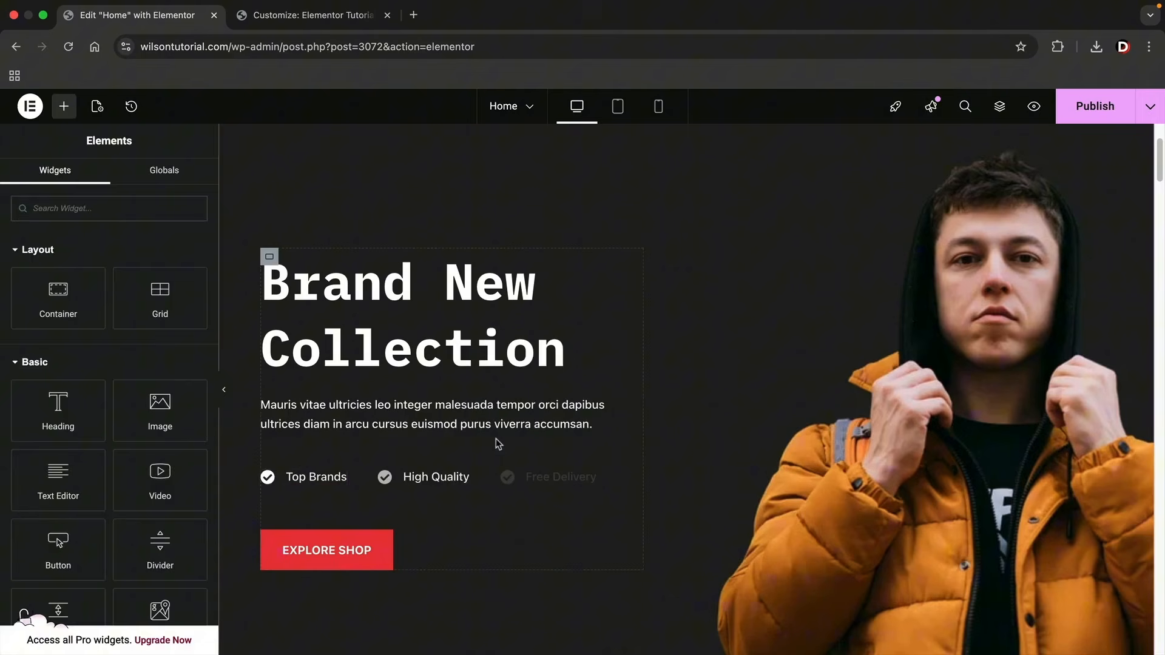
pyautogui.rightClick(592, 479)
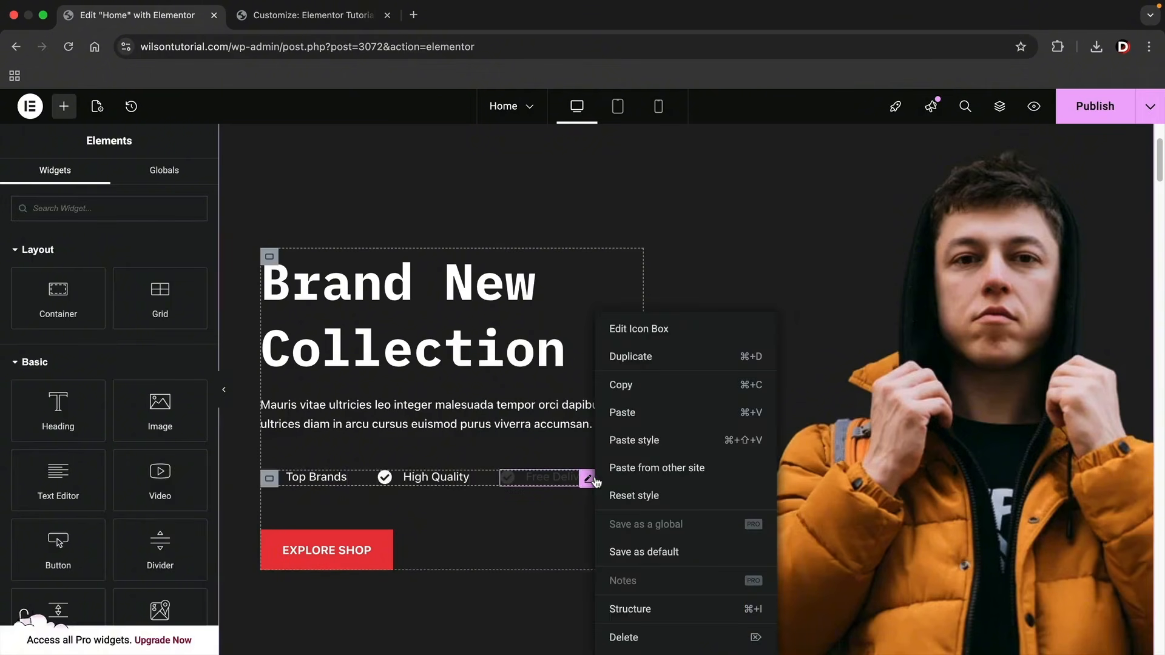
pyautogui.click(620, 442)
# Add a container below the icon boxes in the hero section and move the Explore Shop button into it.
pyautogui.scroll(-3, 520, 505)
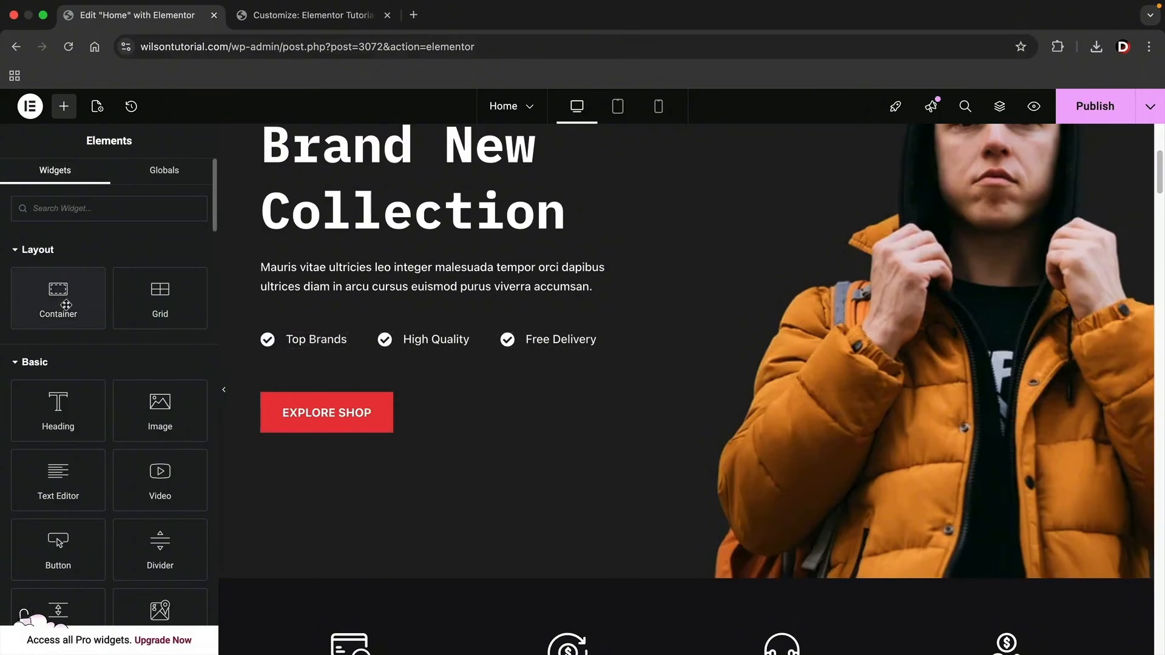
pyautogui.moveTo(59, 304); pyautogui.dragTo(347, 405)
pyautogui.moveTo(348, 517); pyautogui.dragTo(340, 418)
# Duplicate the Explore Shop button and set its container's direction to a horizontal row.
pyautogui.rightClick(340, 419)
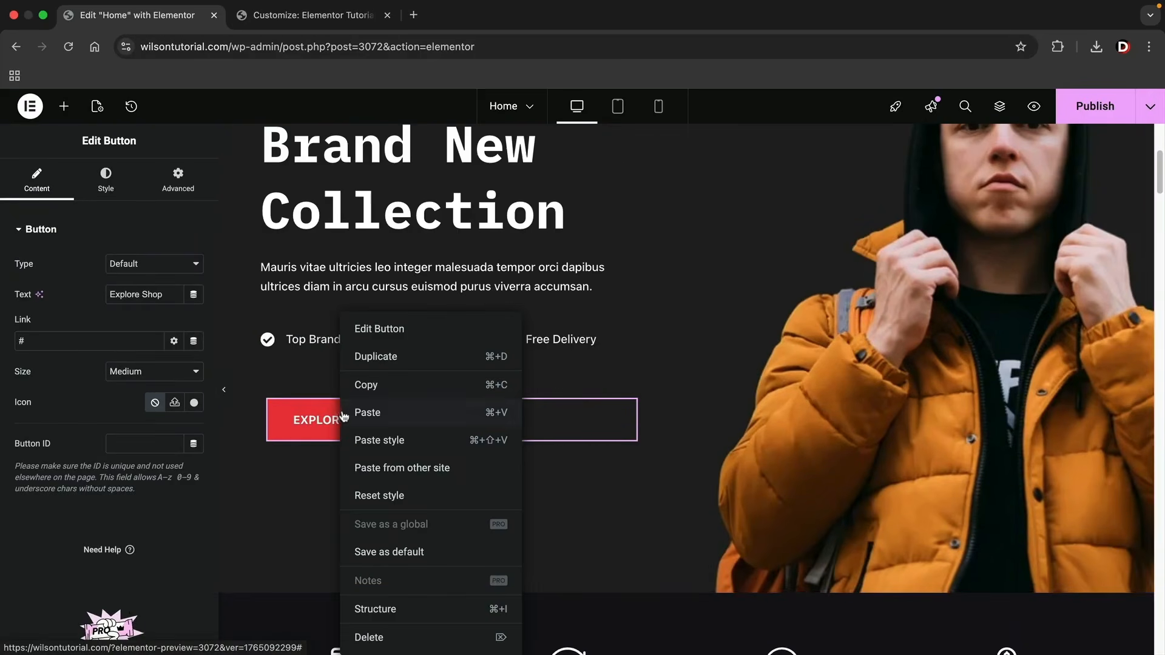
pyautogui.click(384, 358)
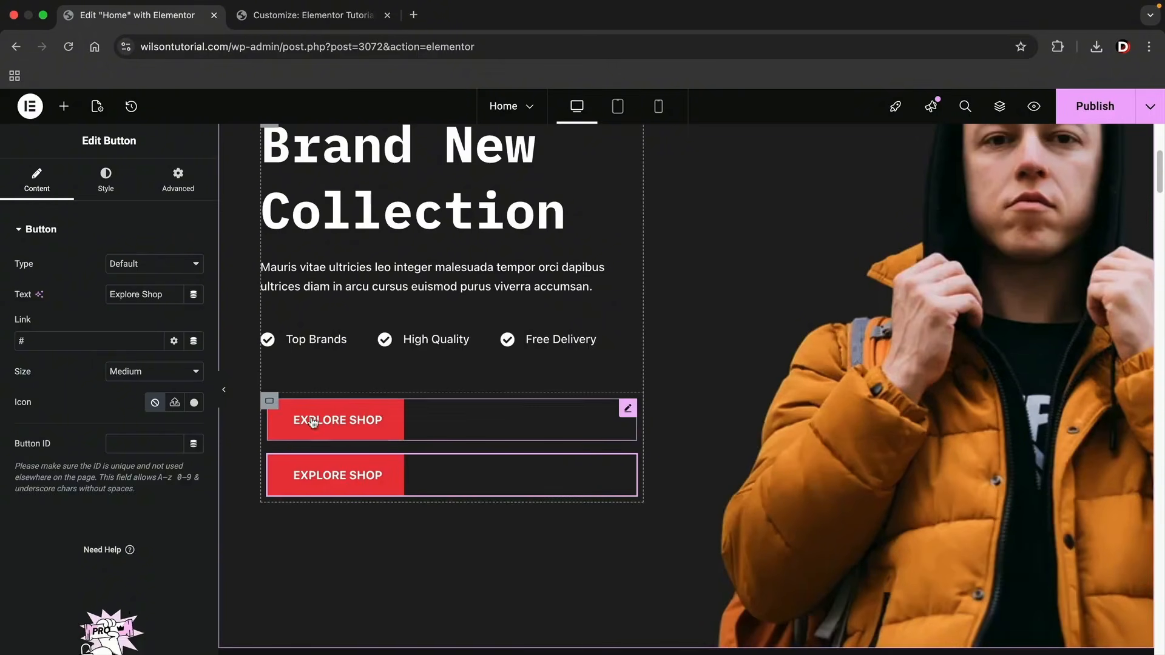
pyautogui.click(268, 400)
pyautogui.click(136, 479)
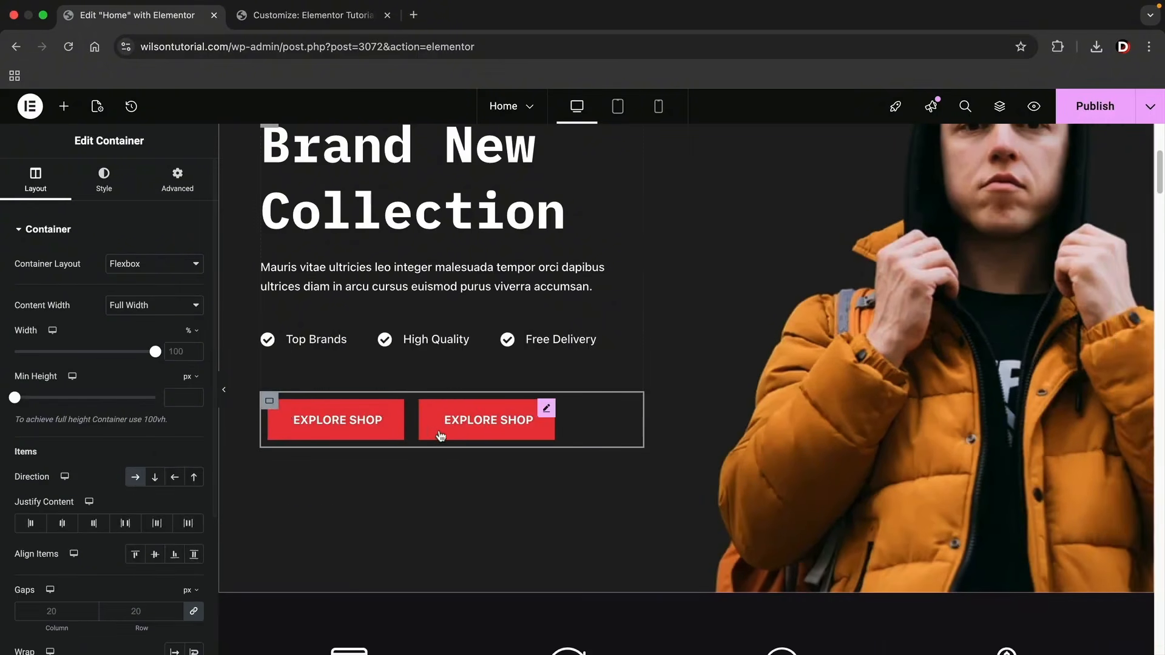
# Set the background color of the second Explore Shop button to black.
pyautogui.click(549, 408)
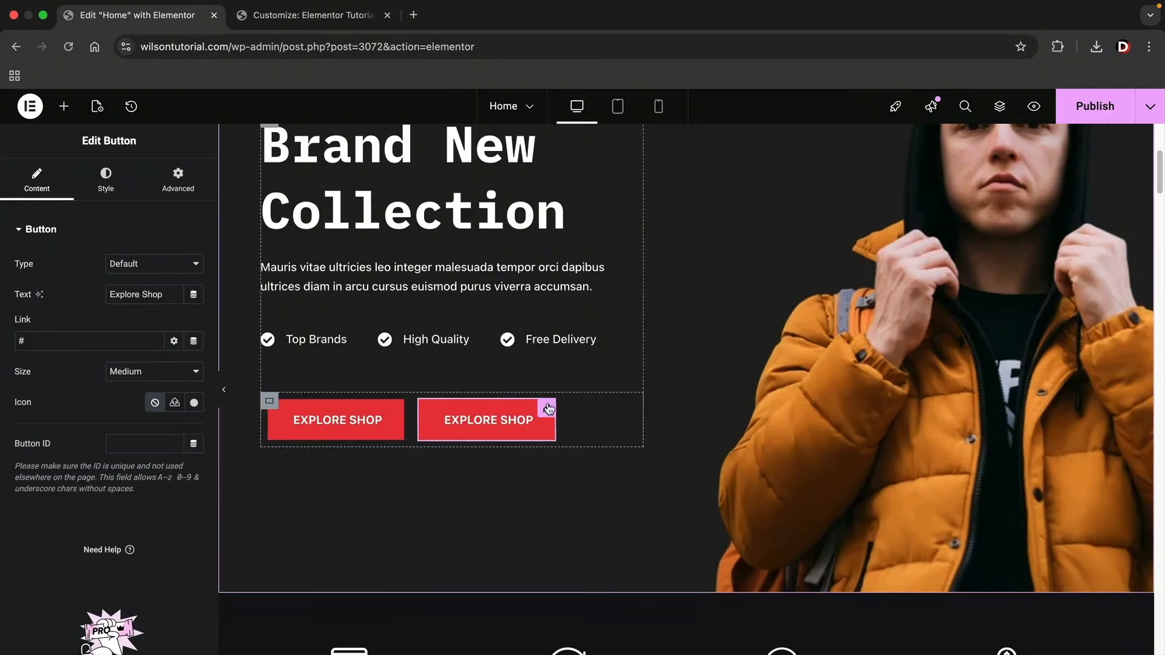
pyautogui.click(105, 180)
pyautogui.click(195, 449)
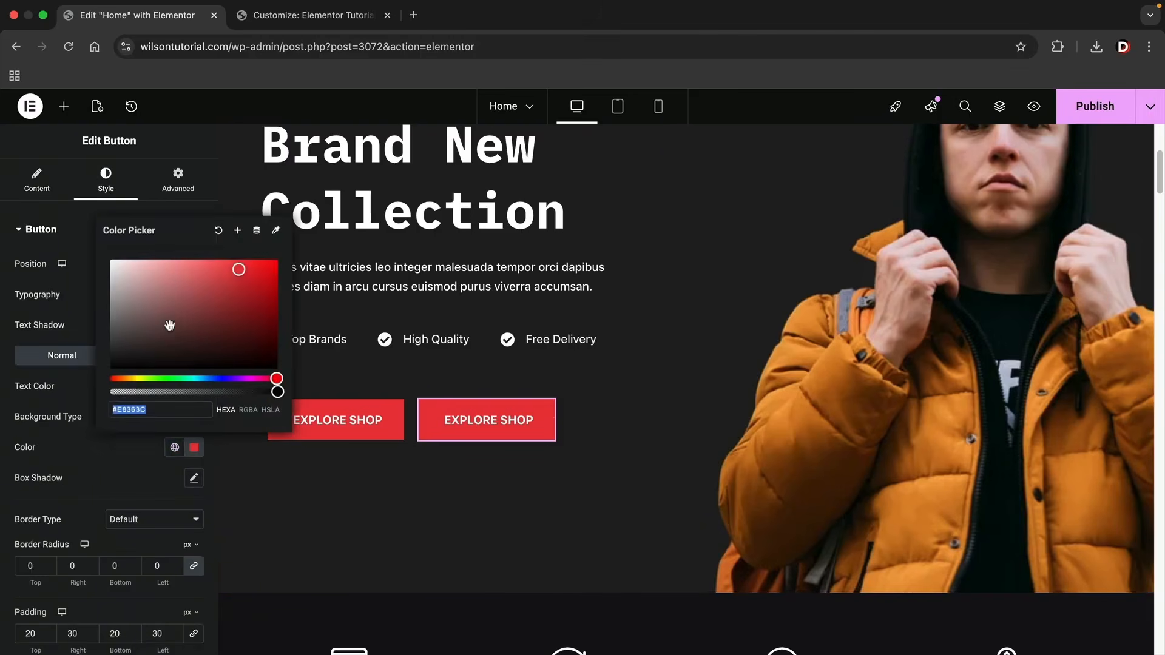
pyautogui.moveTo(165, 327); pyautogui.dragTo(104, 425)
pyautogui.click(147, 454)
# Change the red button's text to "Products" and the black button's text to "Contact Us".
pyautogui.click(302, 428)
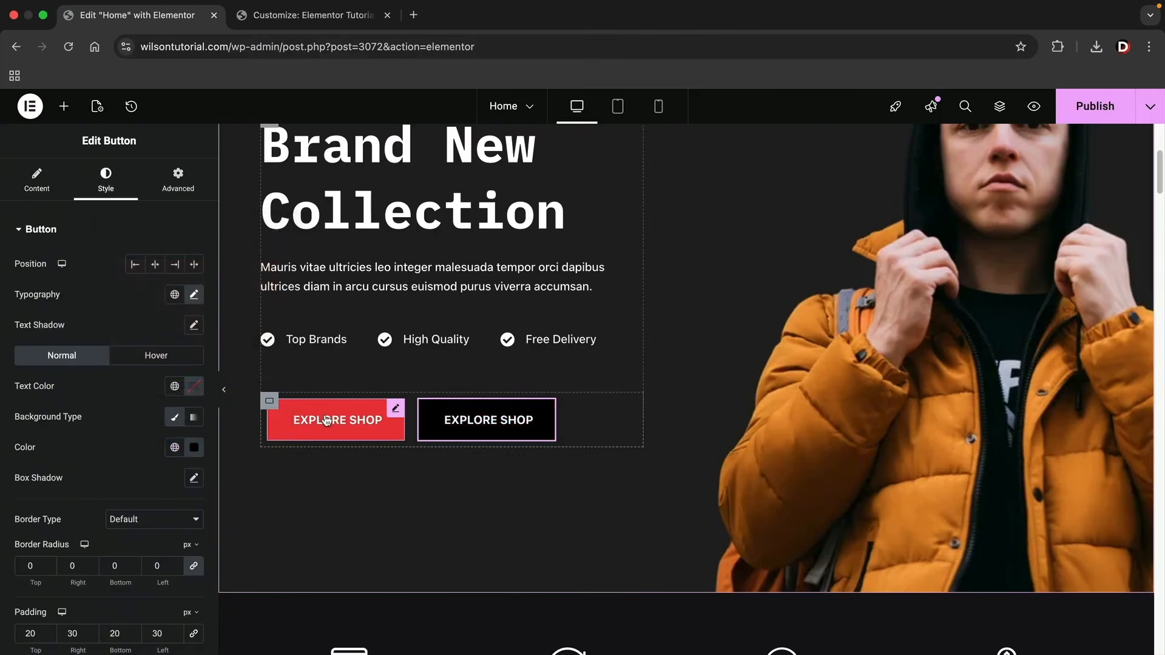
pyautogui.tripleClick(155, 297)
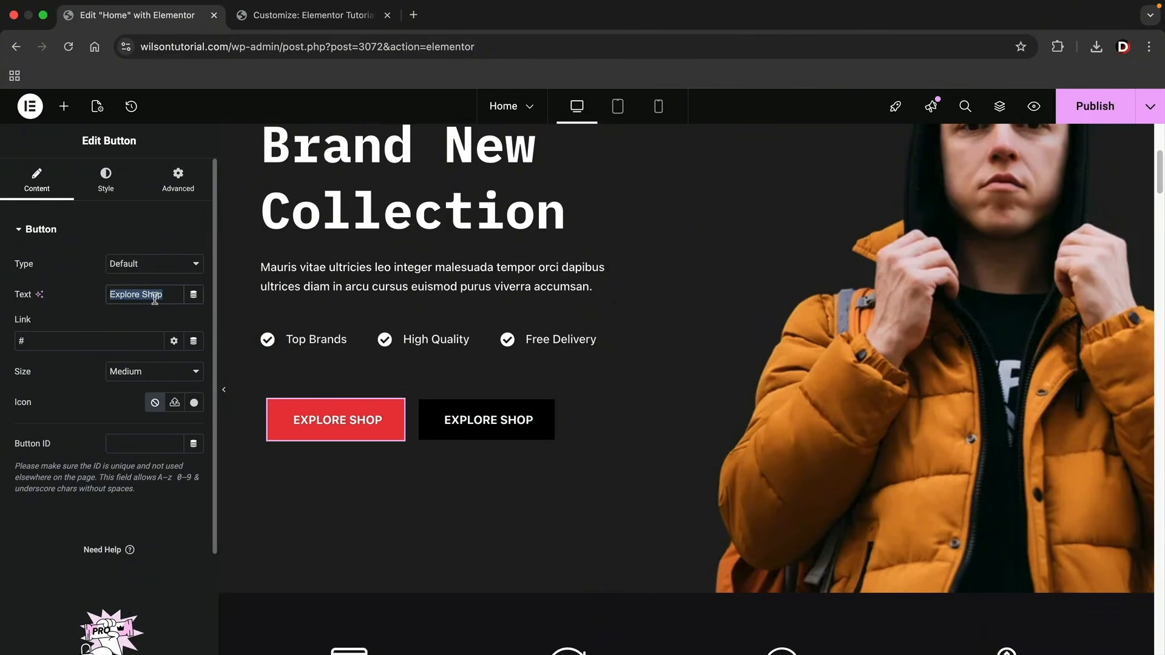
pyautogui.write('Products')
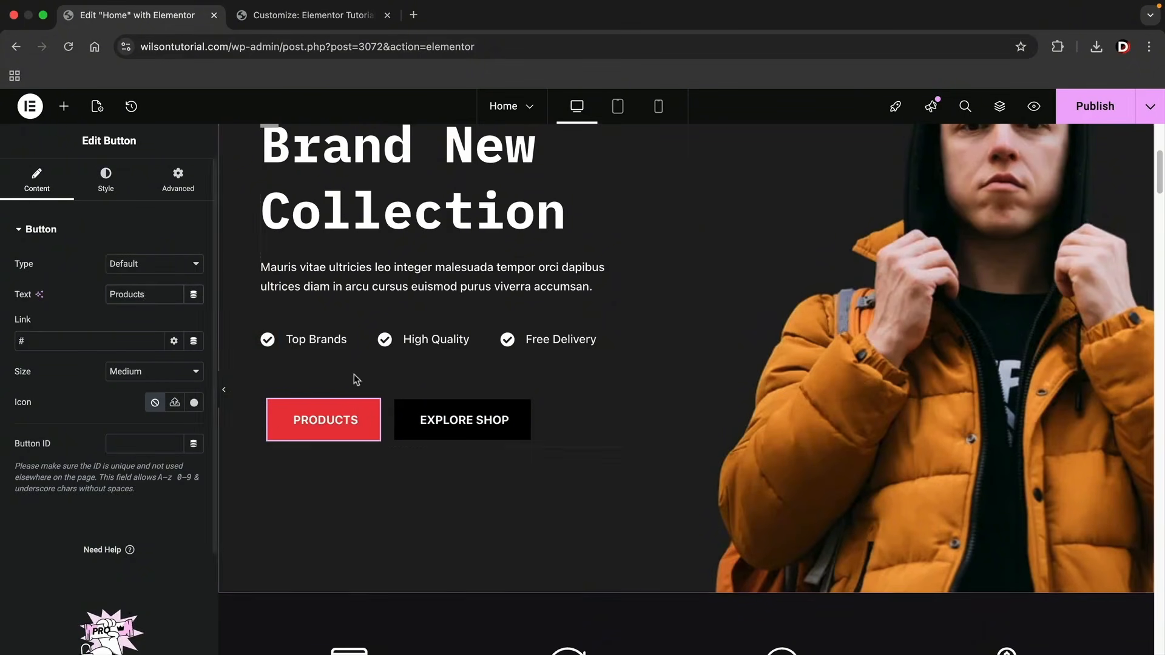
pyautogui.click(443, 415)
pyautogui.click(55, 180)
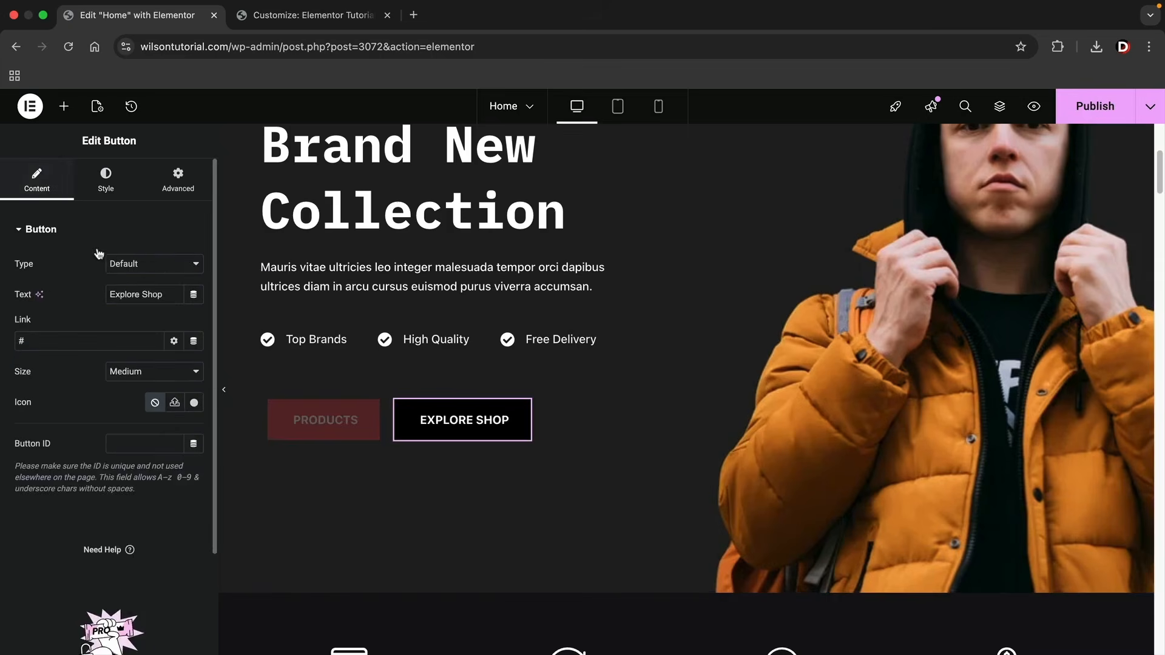
pyautogui.moveTo(164, 302); pyautogui.dragTo(17, 276)
pyautogui.write('Contact Us')
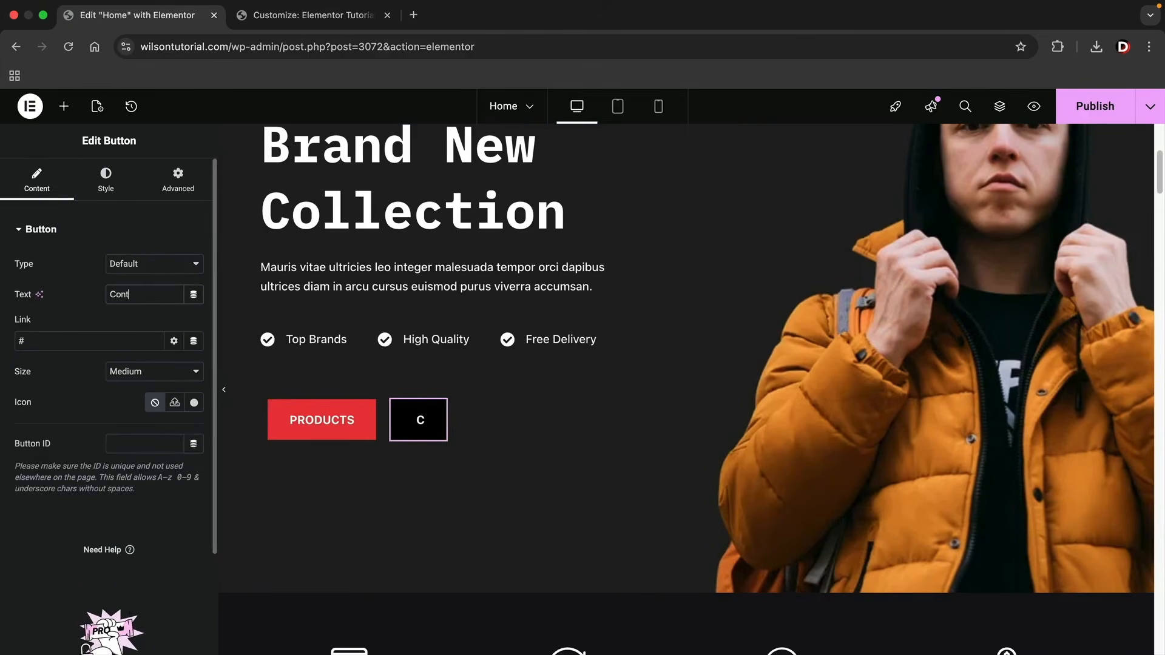
# Link the Contact Us button to the Contact page and the Products button to the Products page.
pyautogui.click(54, 343)
pyautogui.press('BackSpace')
pyautogui.write('con')
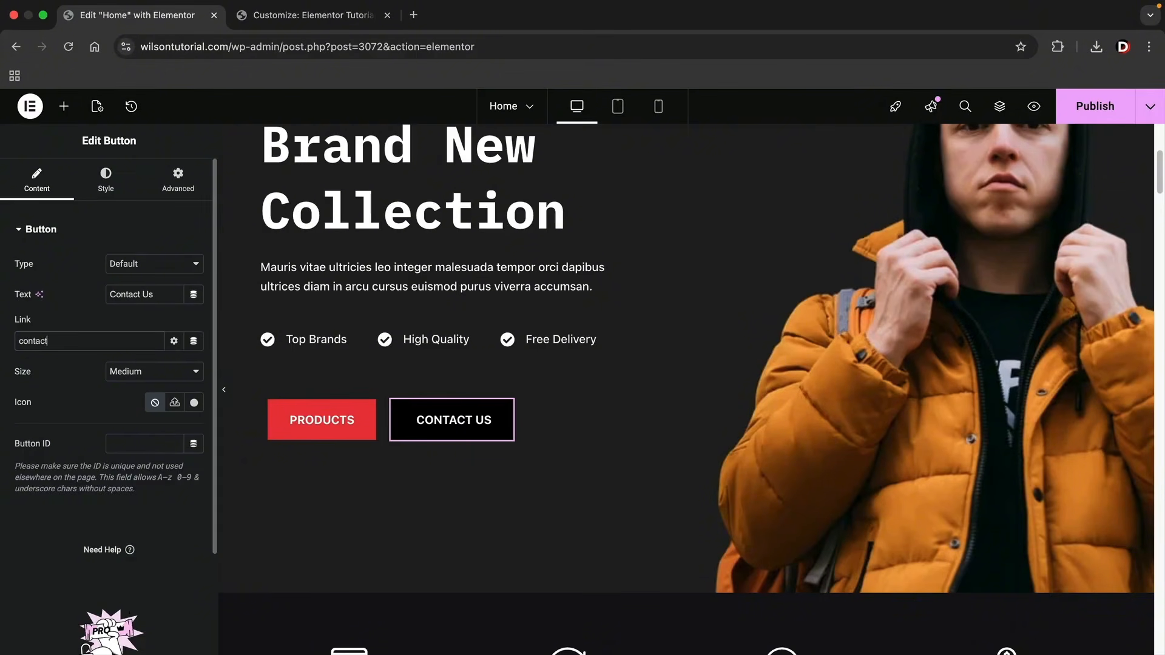
pyautogui.click(61, 367)
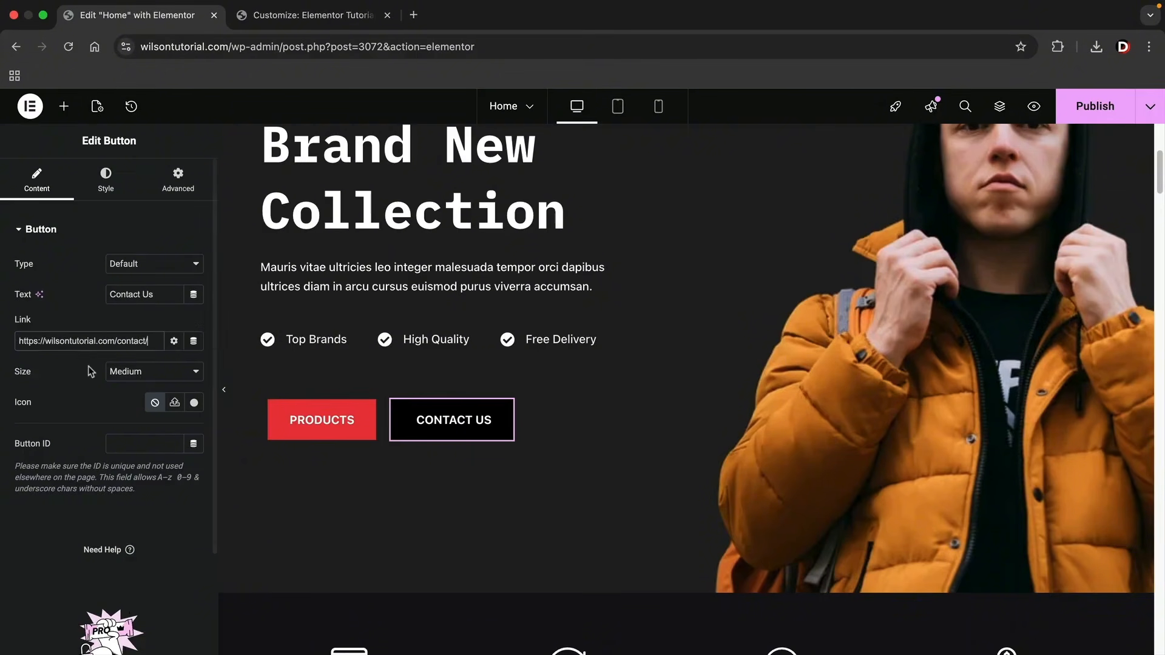
pyautogui.click(321, 419)
pyautogui.write('p')
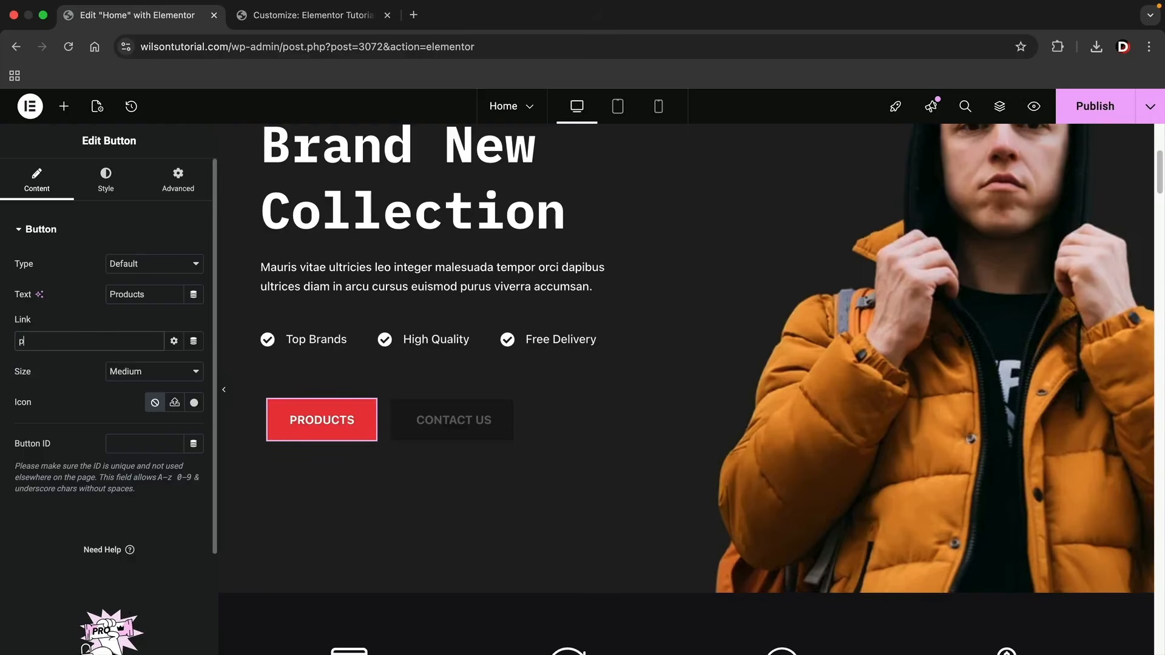
pyautogui.write('roduct')
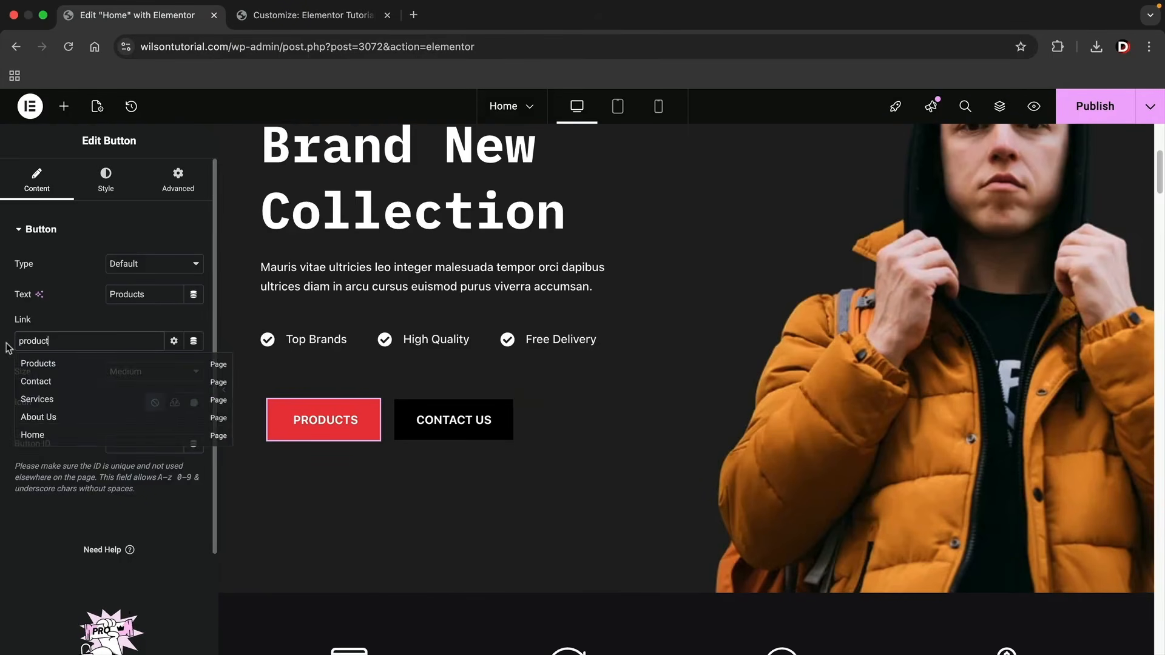
pyautogui.click(43, 364)
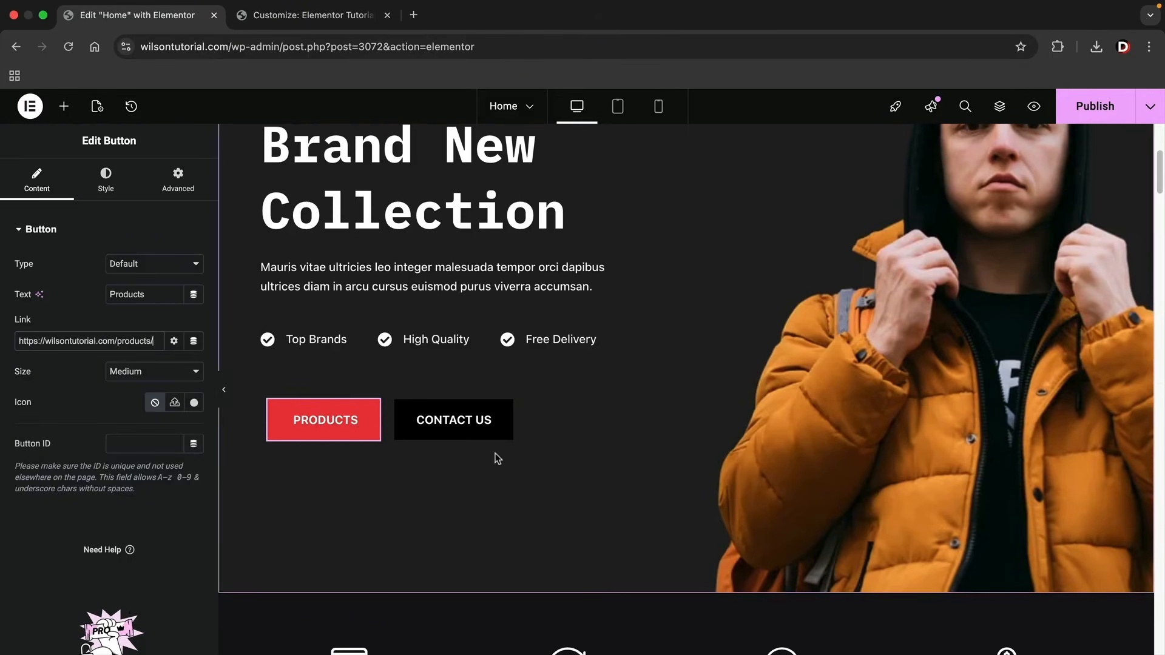
# Set the font family of the hero heading "Brand New Collection" to Poppins.
pyautogui.scroll(2, 494, 457)
pyautogui.click(435, 308)
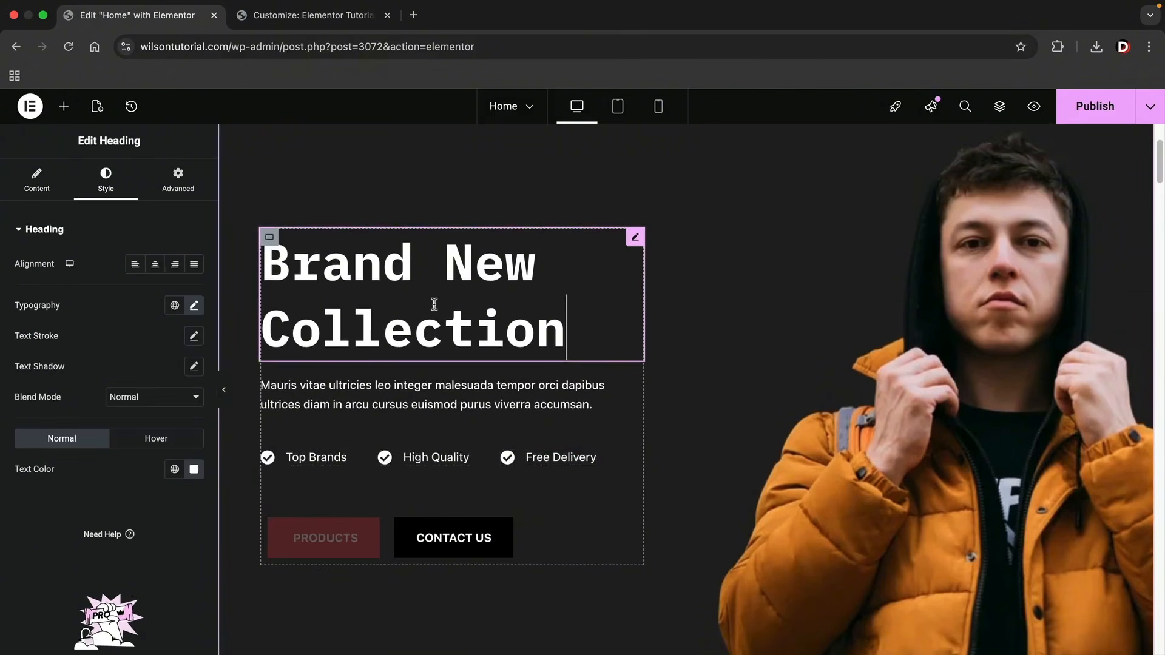
pyautogui.click(194, 306)
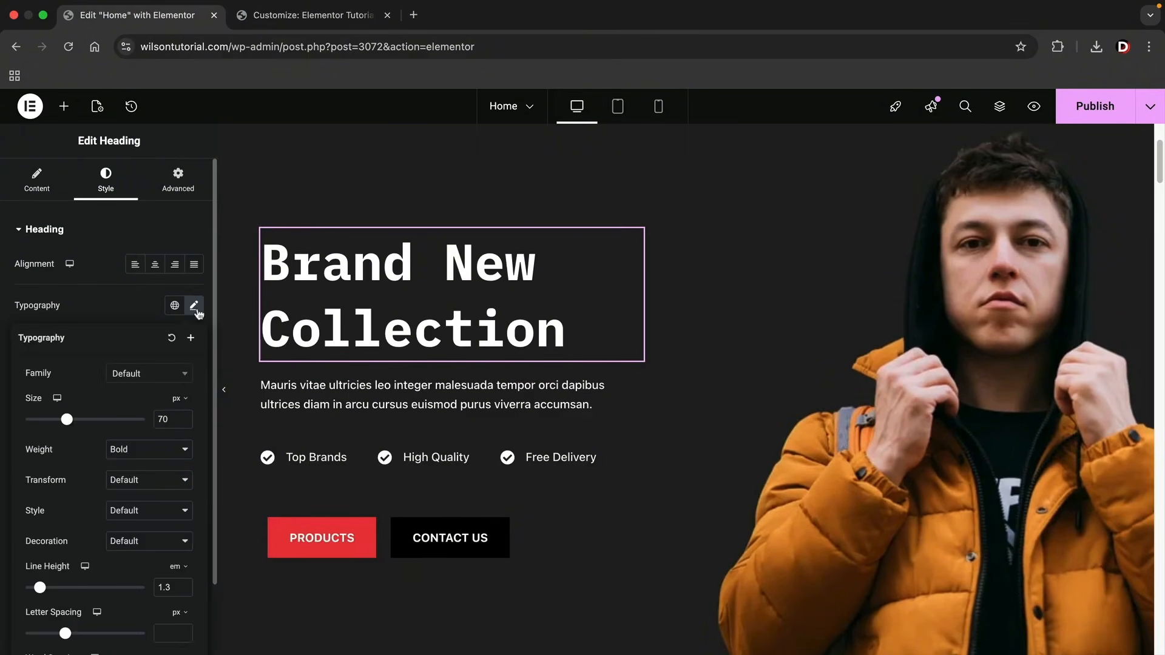
pyautogui.click(165, 374)
pyautogui.write('poppins')
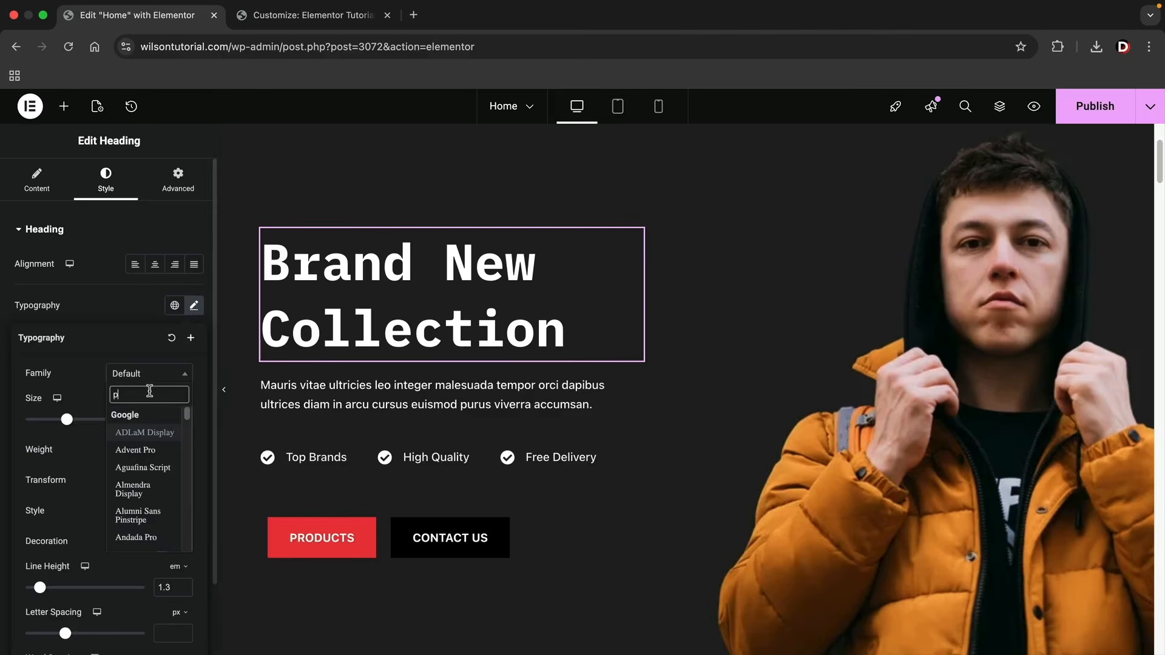
pyautogui.click(148, 427)
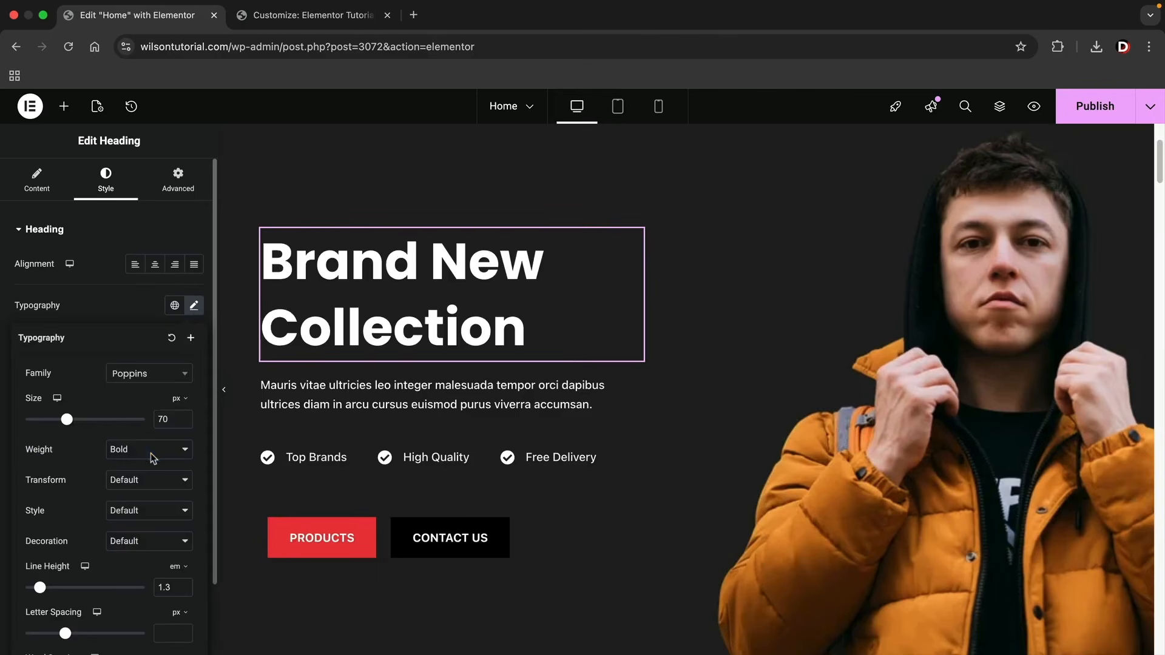
pyautogui.click(150, 452)
pyautogui.click(150, 449)
# Set the hero paragraph's font family to Poppins, and hide the editing sidebar to preview the hero section.
pyautogui.click(437, 394)
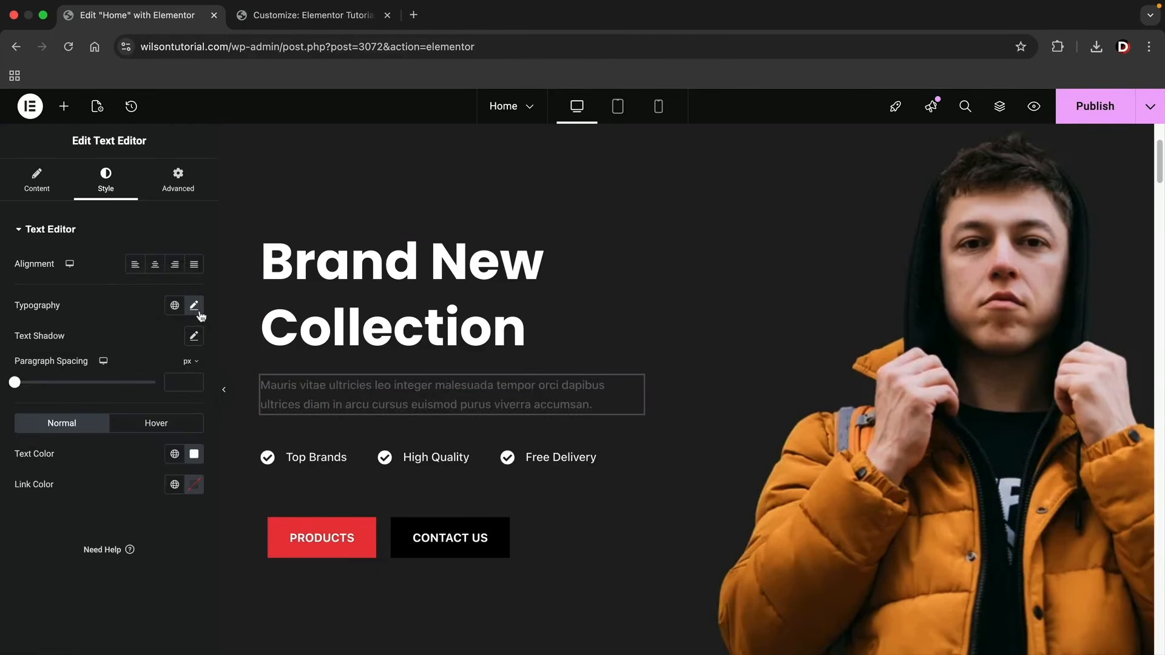
pyautogui.click(194, 305)
pyautogui.click(172, 377)
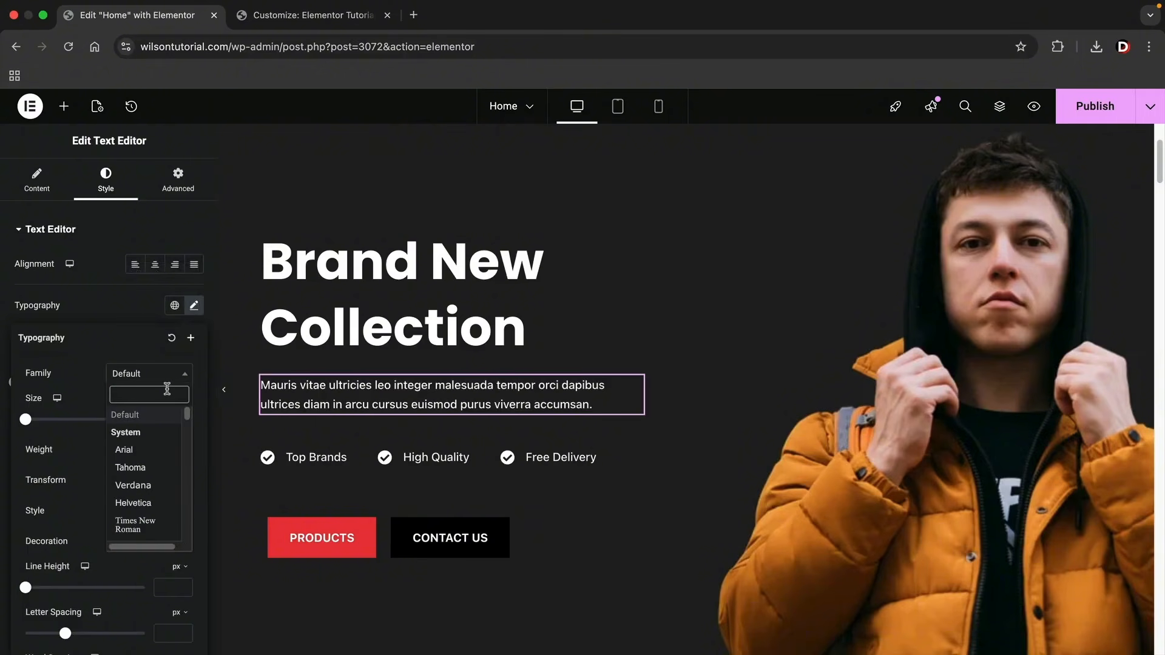
pyautogui.write('poppins')
pyautogui.click(148, 427)
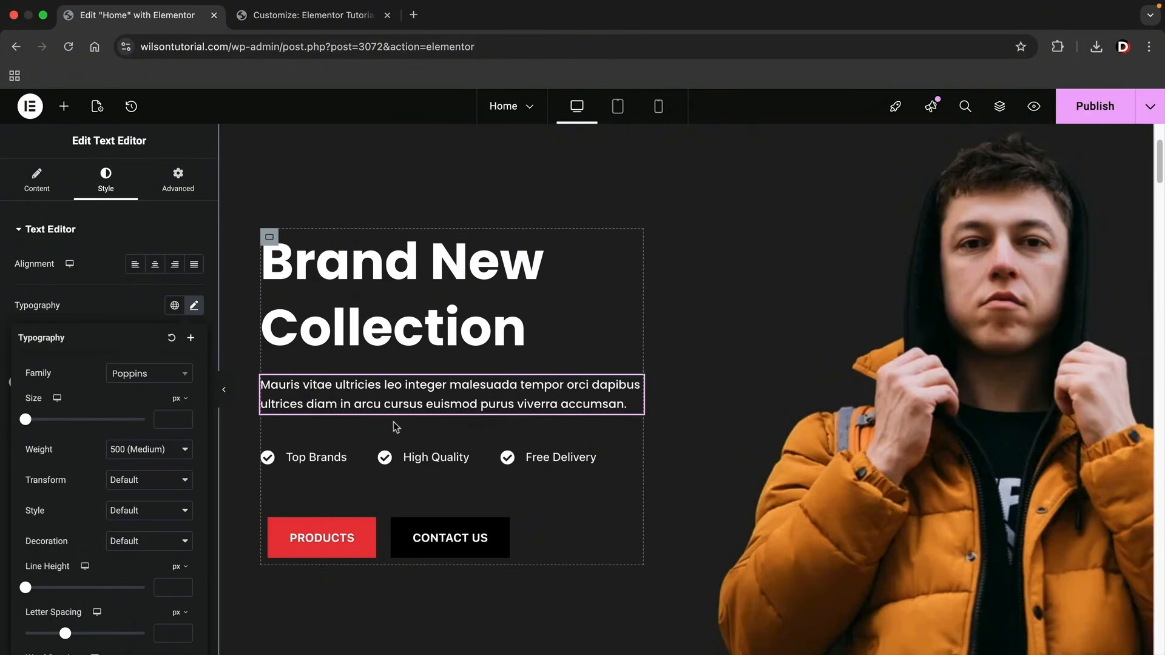
pyautogui.click(224, 393)
pyautogui.scroll(2, 393, 391)
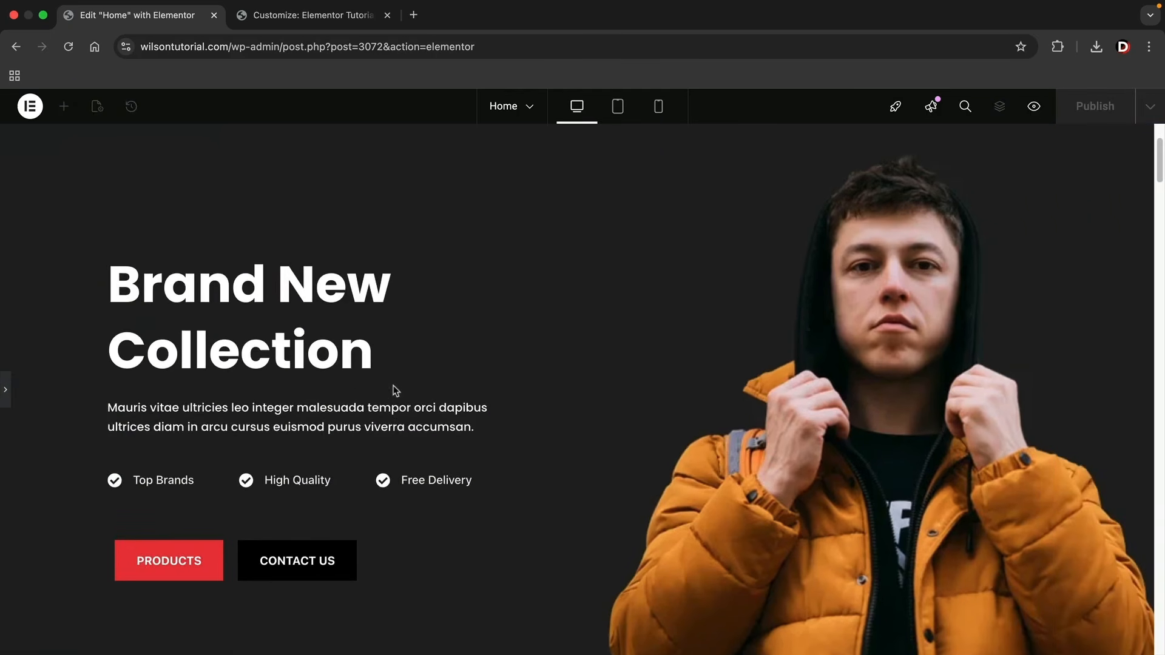